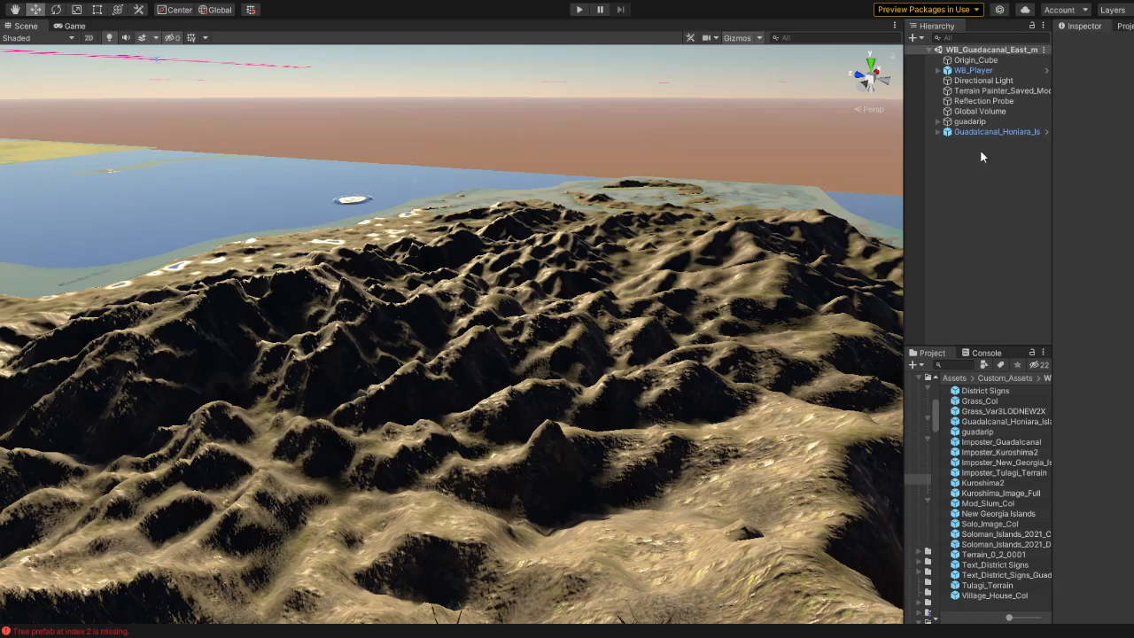
Step: Set the Scene view to an orthographic top-down view of the Guadalcanal terrain
right_drag(643, 191, 423, 288)
scroll(505, 246, down, 15)
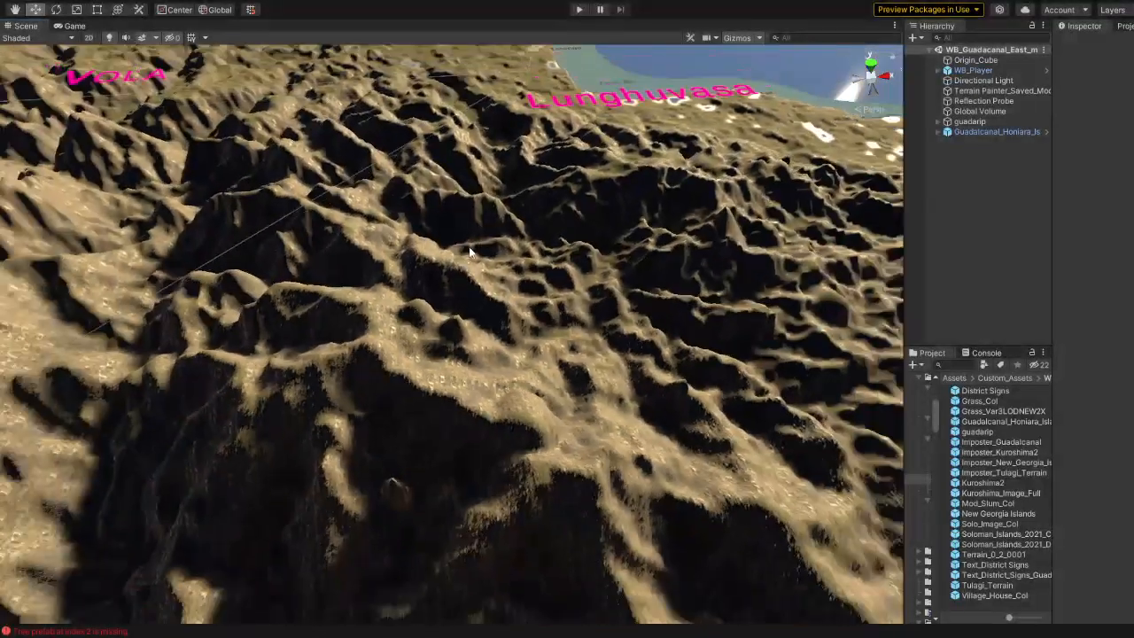
scroll(568, 254, down, 6)
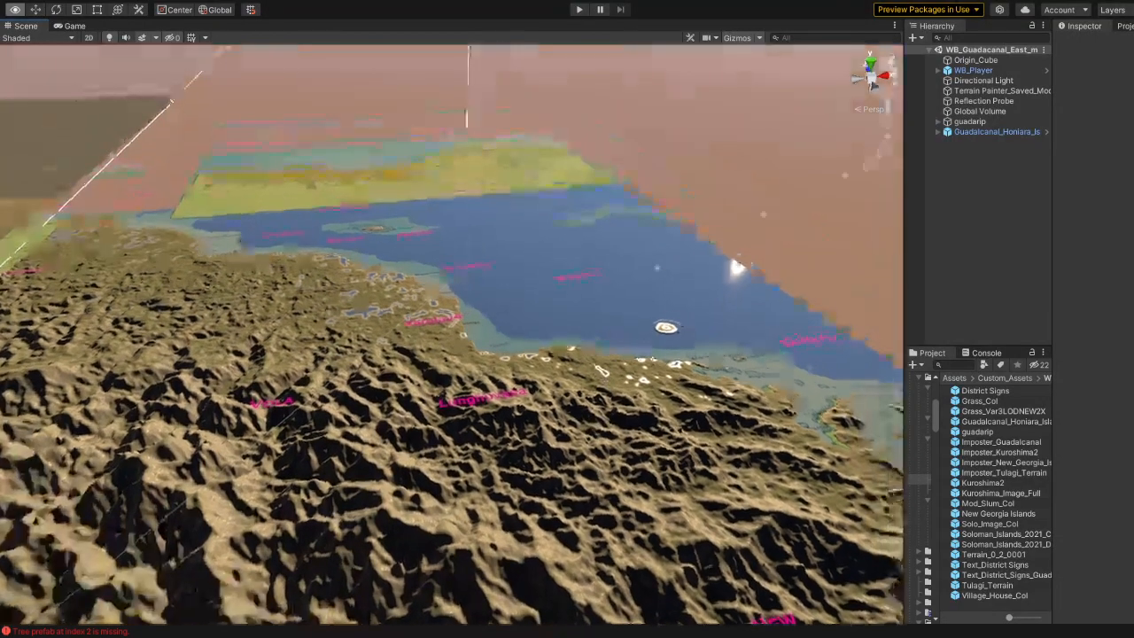
click(870, 63)
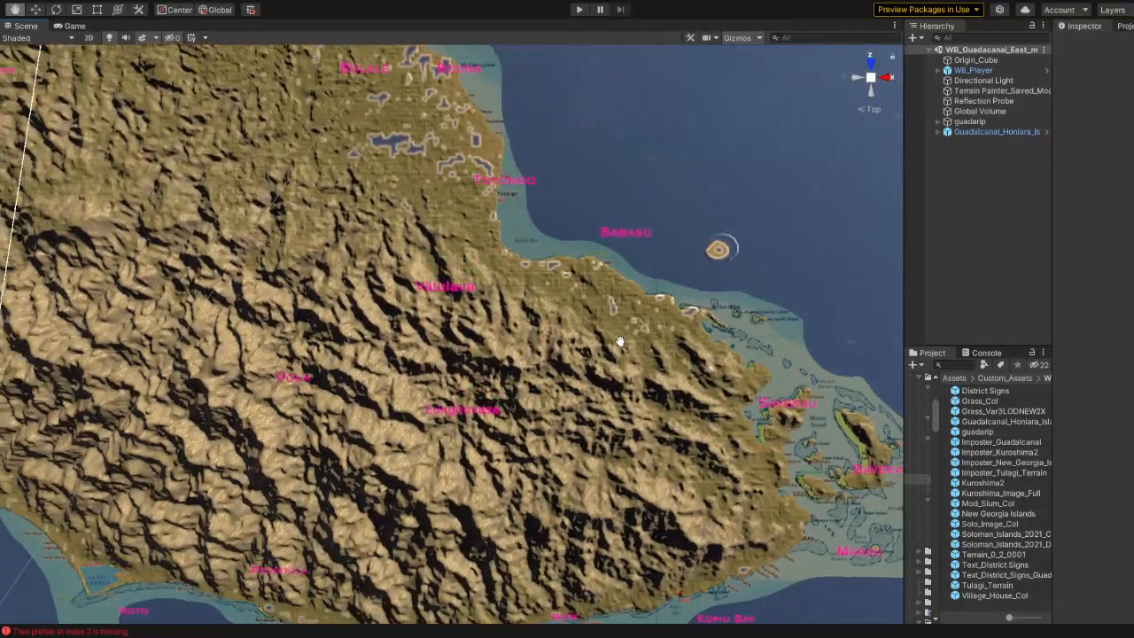
middle_drag(626, 337, 654, 314)
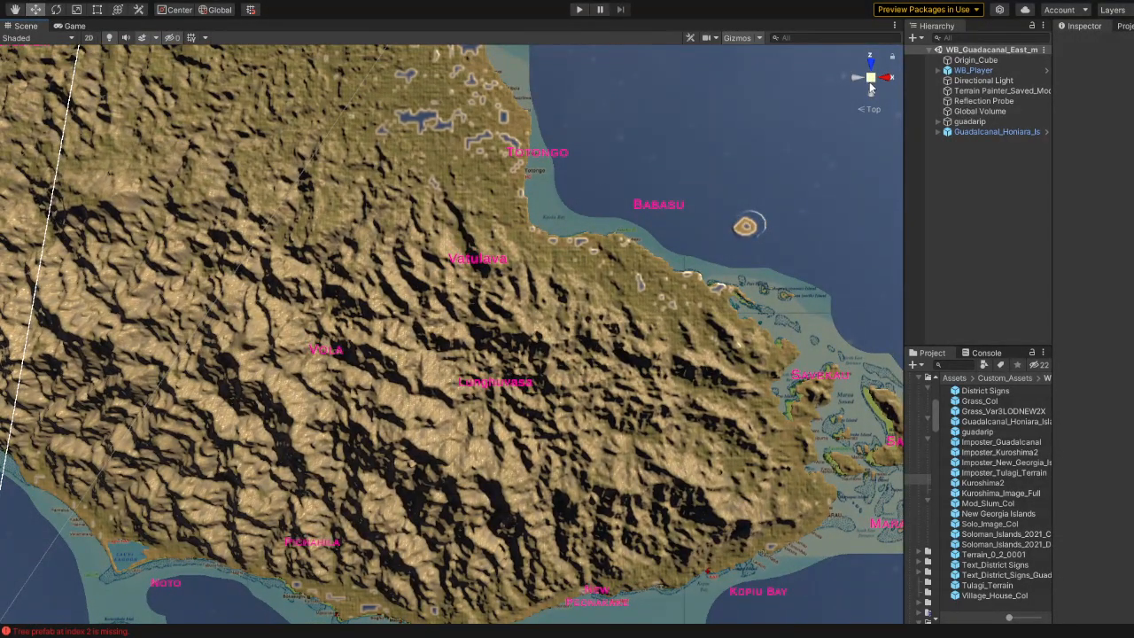
click(869, 108)
scroll(645, 212, down, 4)
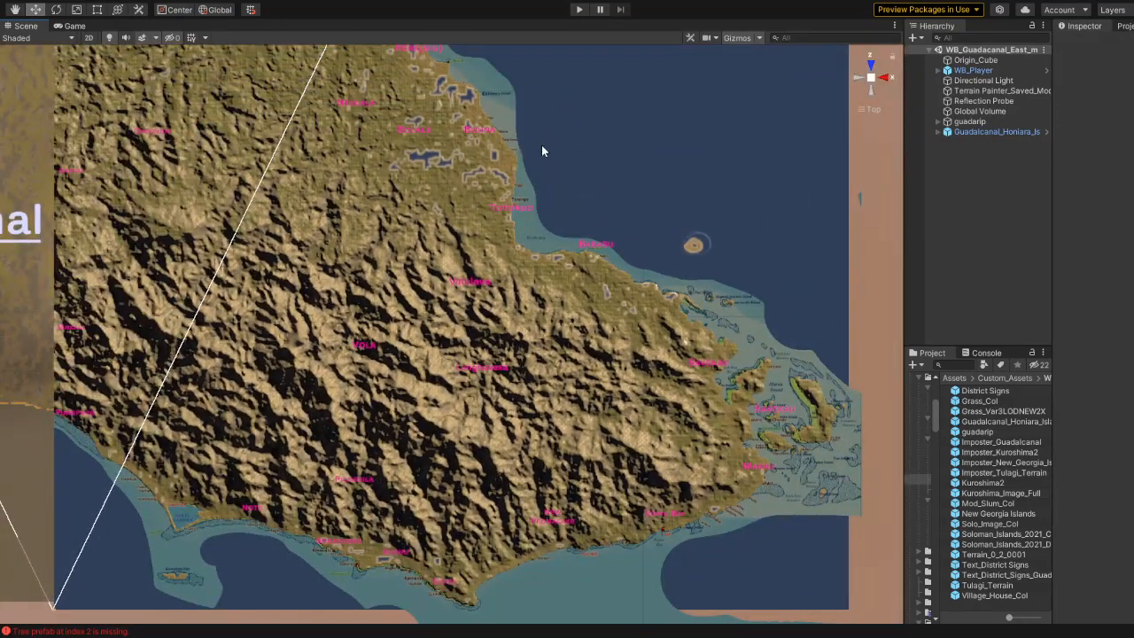
Step: Examine the labelled districts, mountains and coastline of eastern Guadalcanal from above
scroll(540, 166, down, 2)
scroll(563, 186, up, 4)
middle_drag(567, 186, 573, 196)
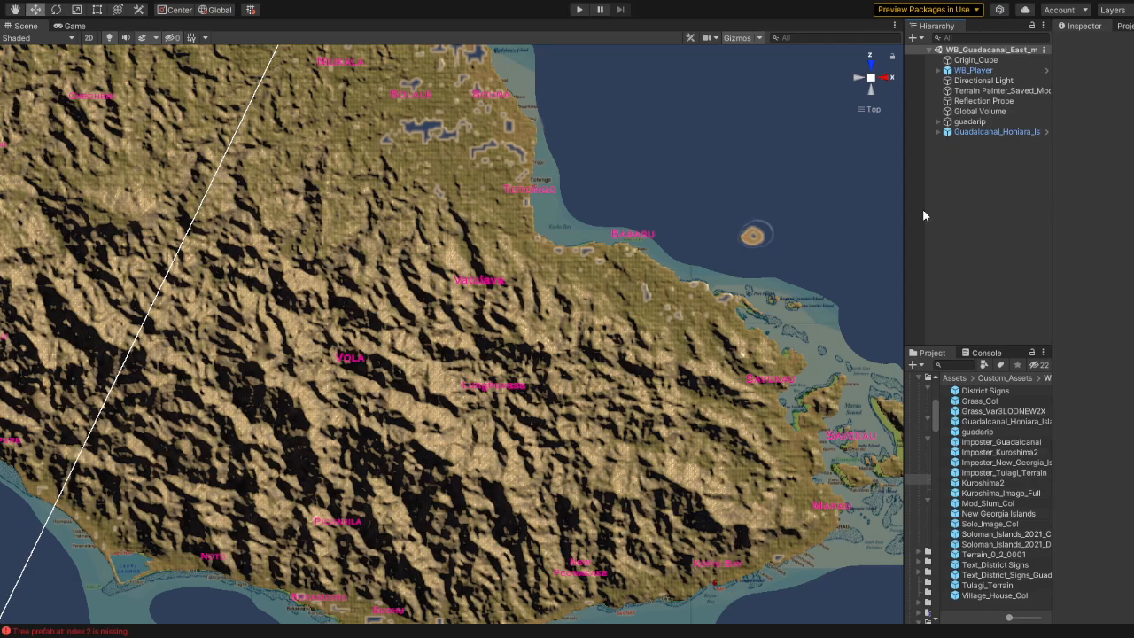
scroll(842, 129, down, 3)
scroll(407, 268, down, 3)
middle_drag(182, 161, 196, 236)
scroll(541, 478, up, 5)
scroll(541, 479, up, 3)
mouse_move(533, 454)
middle_down()
mouse_move(435, 220)
mouse_move(431, 246)
mouse_move(426, 224)
mouse_move(460, 236)
middle_up()
scroll(430, 246, down, 4)
middle_drag(483, 149, 470, 245)
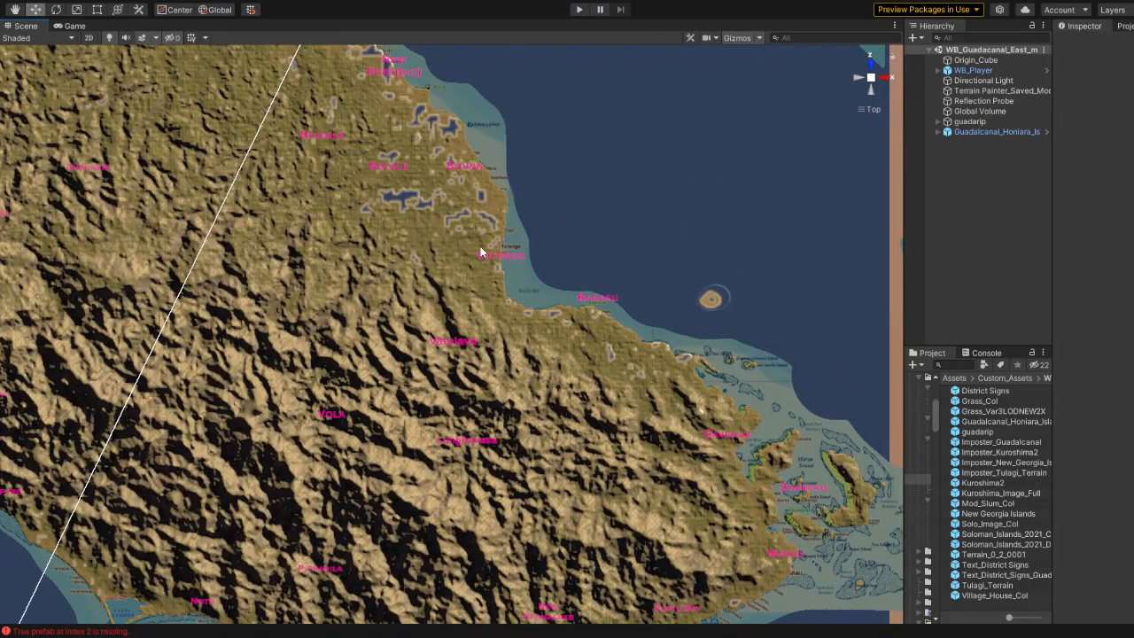
scroll(481, 248, down, 2)
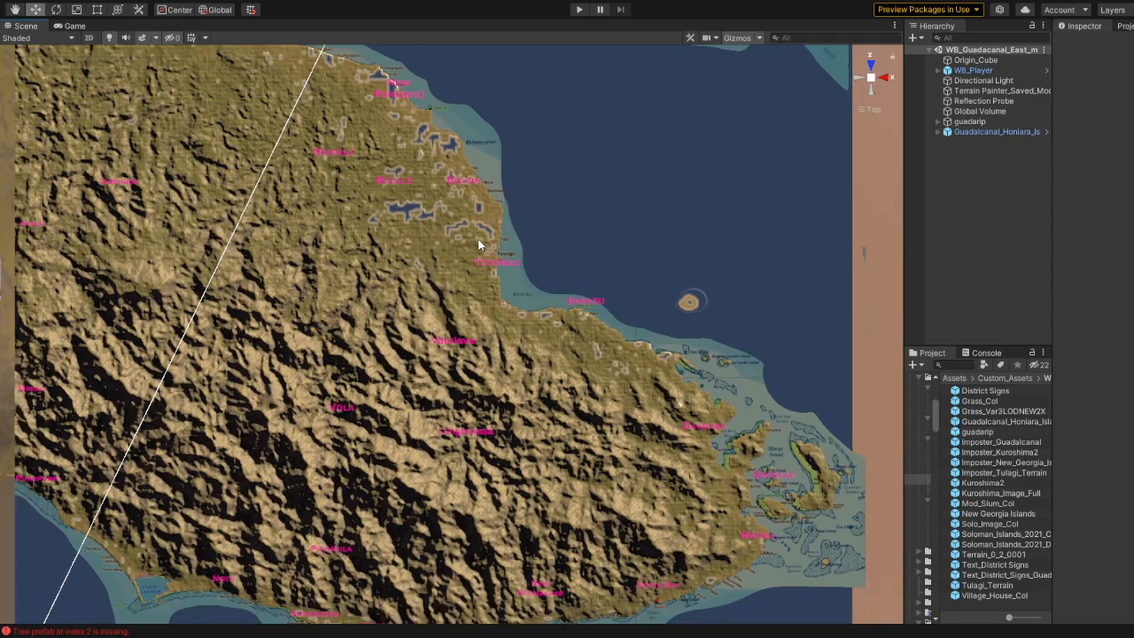
scroll(441, 338, down, 2)
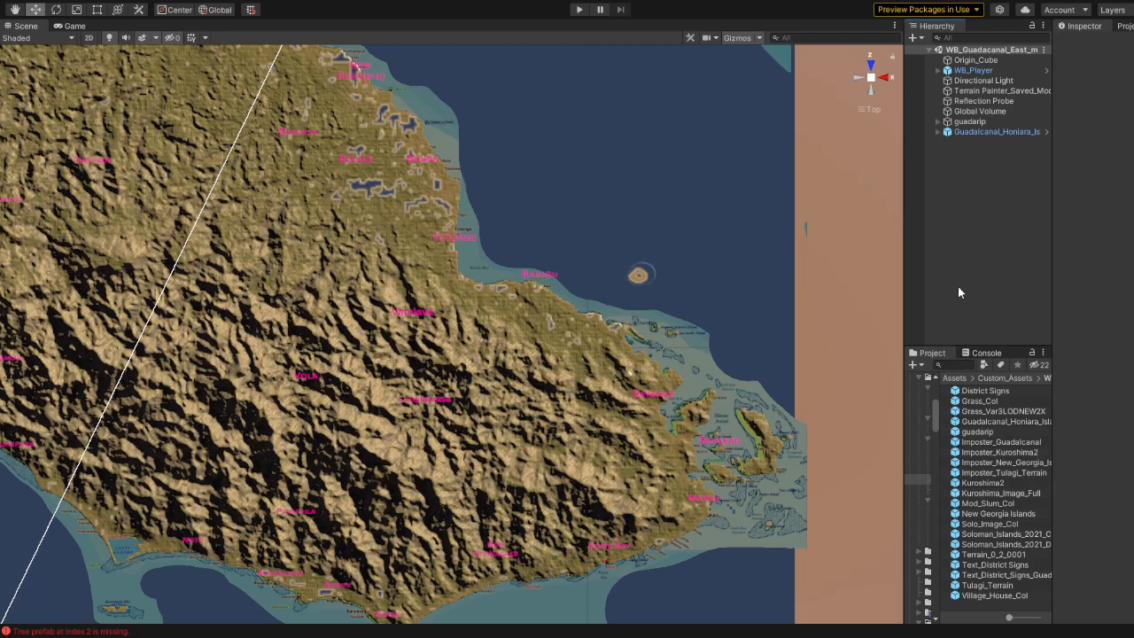
middle_drag(405, 203, 449, 267)
scroll(501, 460, down, 1)
scroll(496, 452, up, 7)
scroll(483, 435, down, 2)
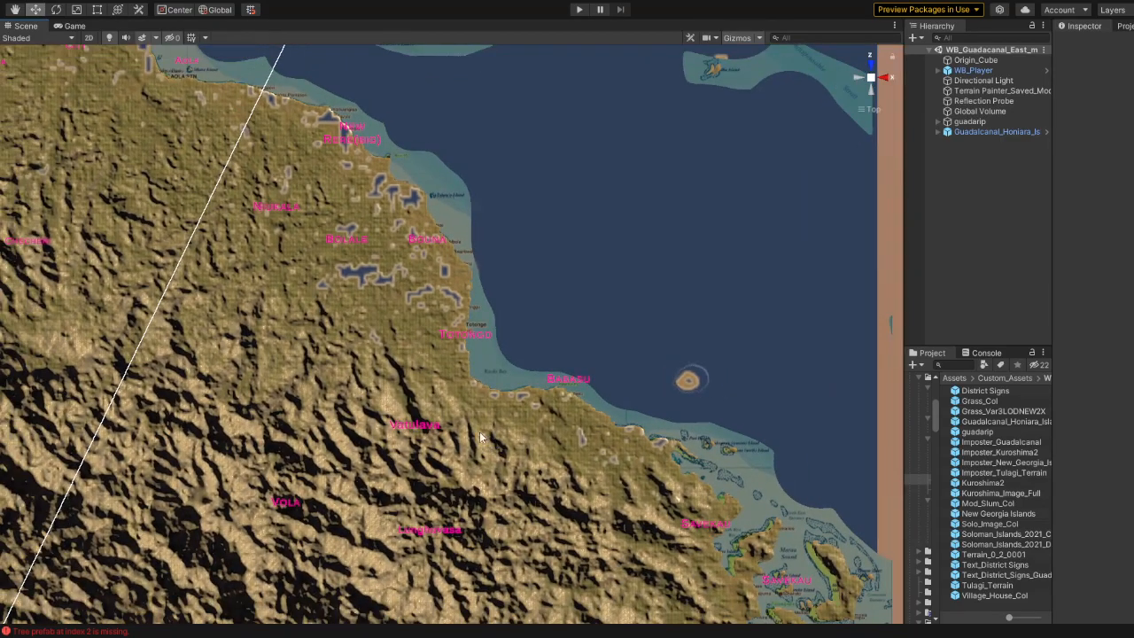
middle_drag(462, 413, 419, 312)
scroll(480, 281, down, 2)
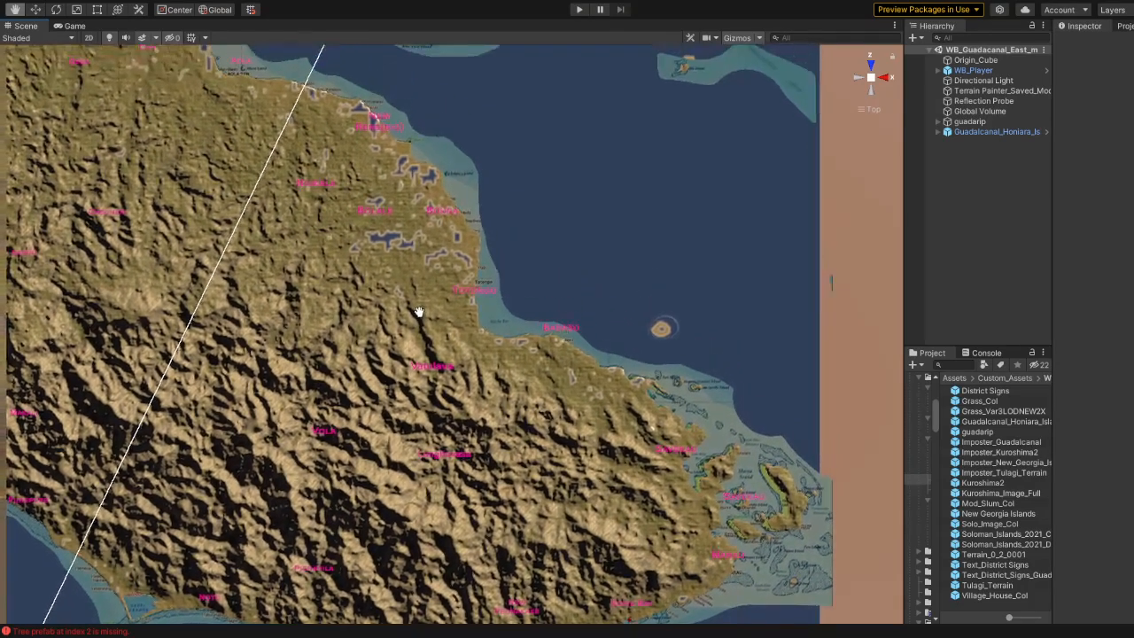
scroll(420, 312, down, 1)
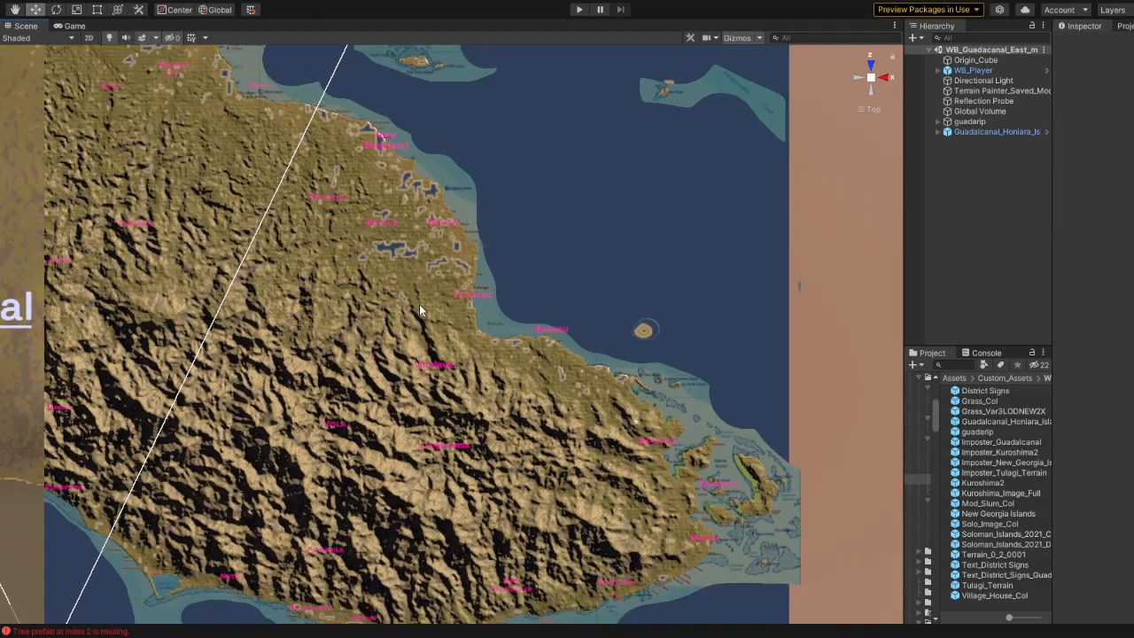
scroll(420, 304, up, 1)
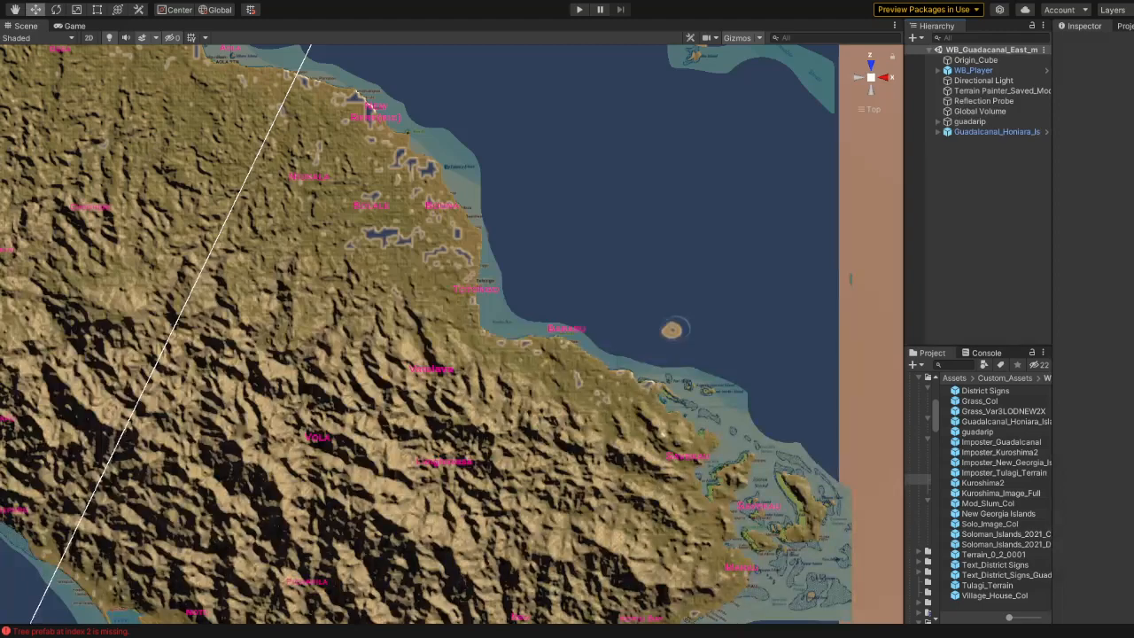
middle_drag(380, 443, 421, 373)
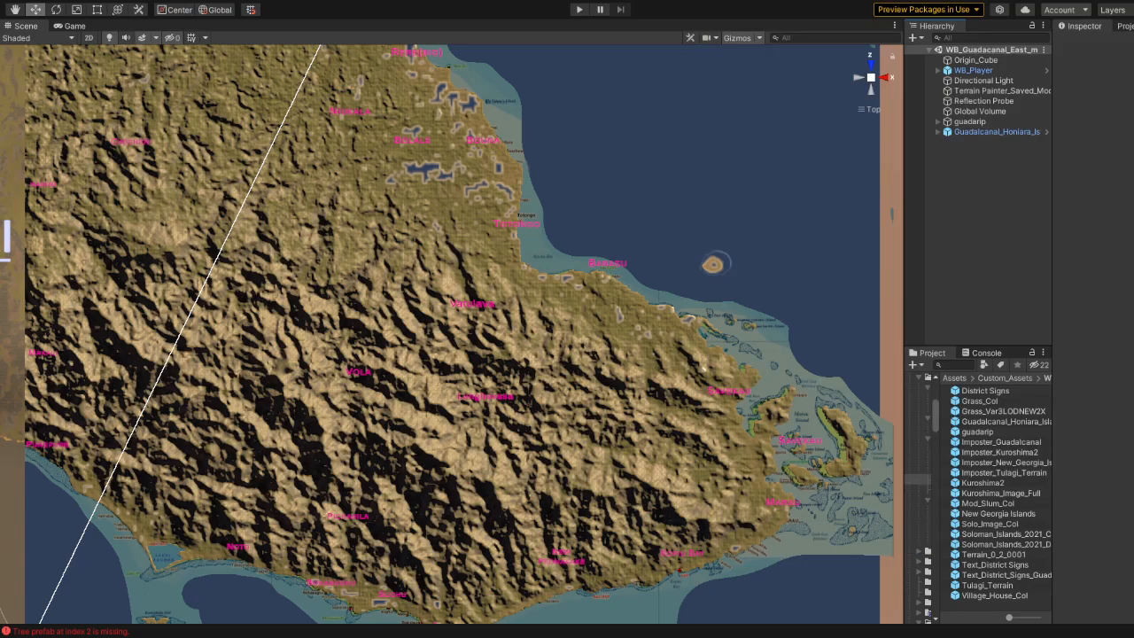
Step: Switch to the WarBorn Killer development log and read its Overall Zone Design and Honiara-Guadalcanal Zone notes
key(alt+Tab)
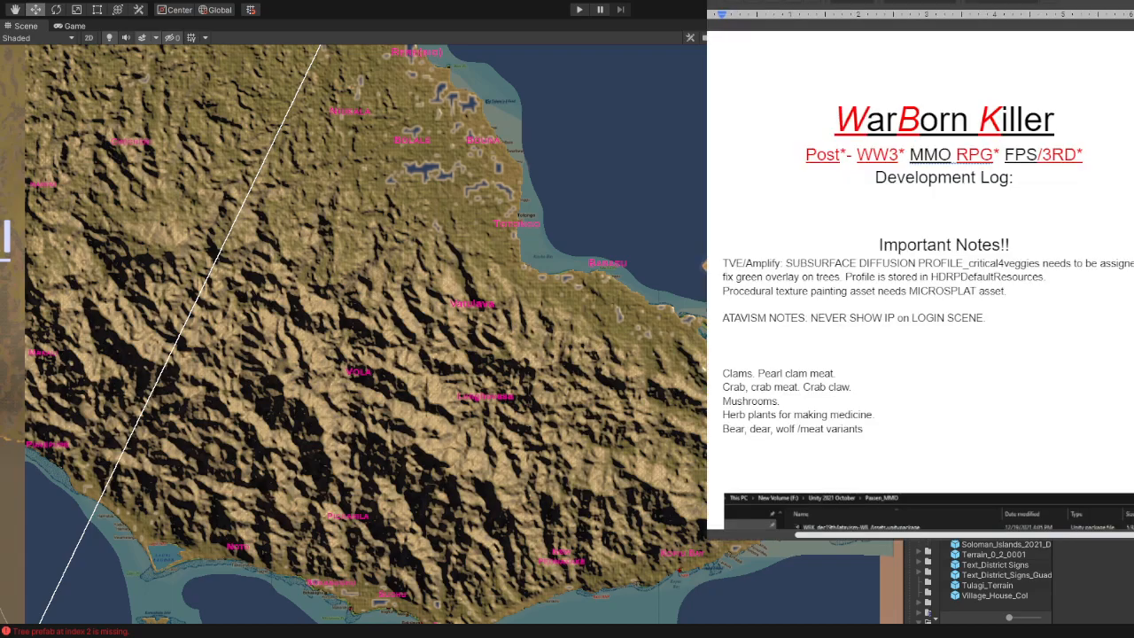
drag(945, 1, 911, 0)
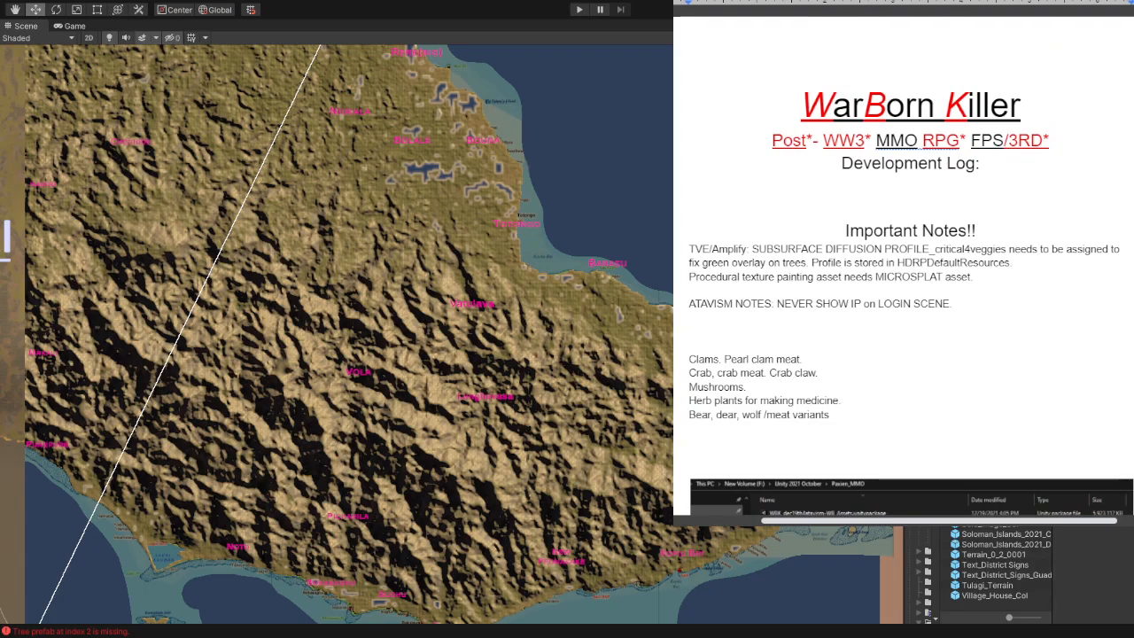
scroll(870, 328, down, 15)
scroll(881, 318, down, 8)
scroll(884, 319, down, 5)
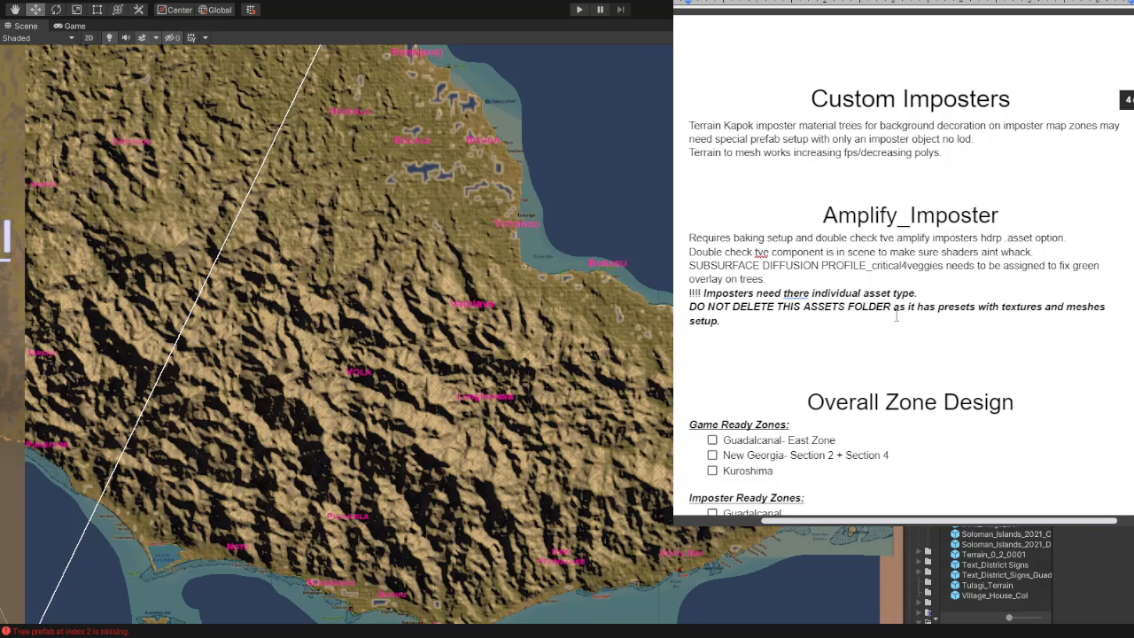
scroll(896, 306, up, 3)
scroll(903, 296, down, 9)
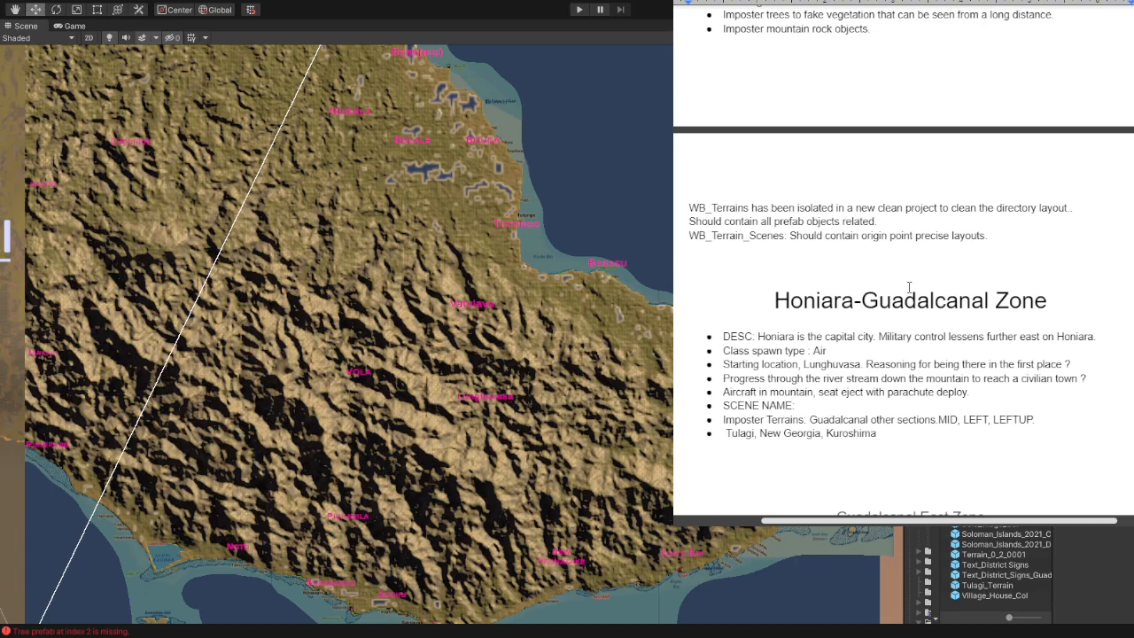
scroll(909, 287, up, 3)
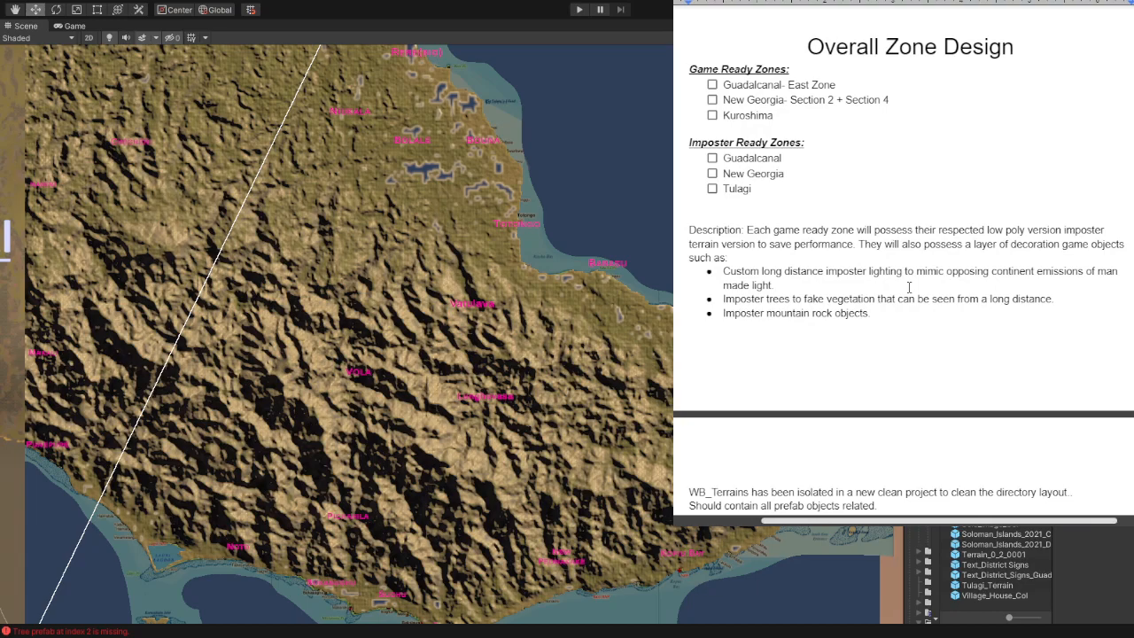
scroll(909, 287, down, 4)
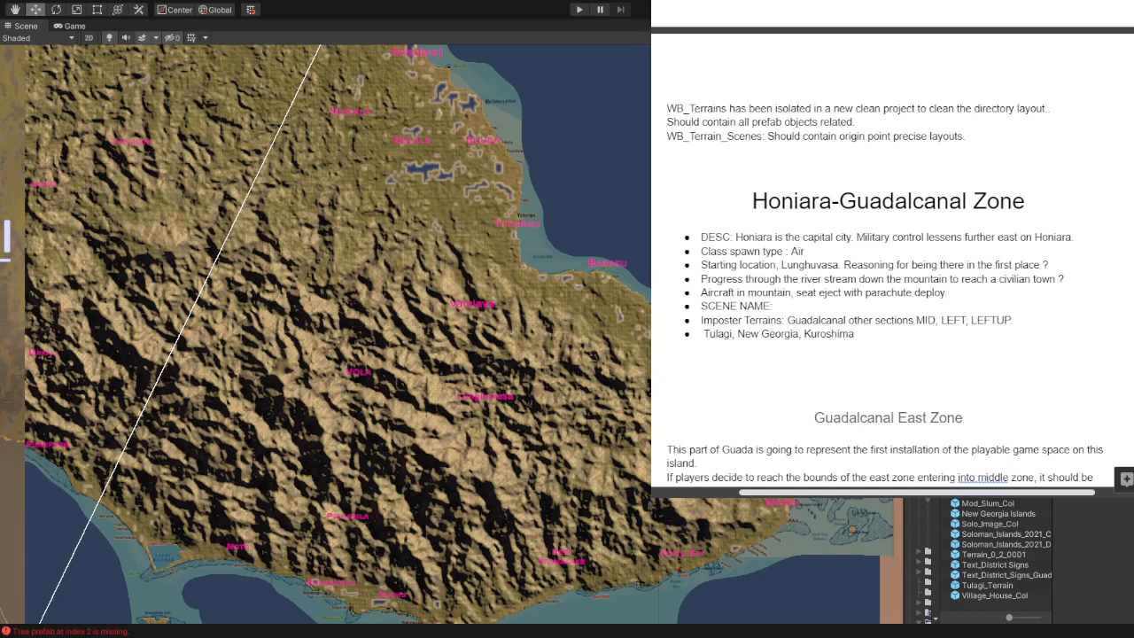
Step: Review the Honiara-Guadalcanal Zone notes together with the neighbouring zone design and Guadalcanal East Zone sections
double_click(815, 255)
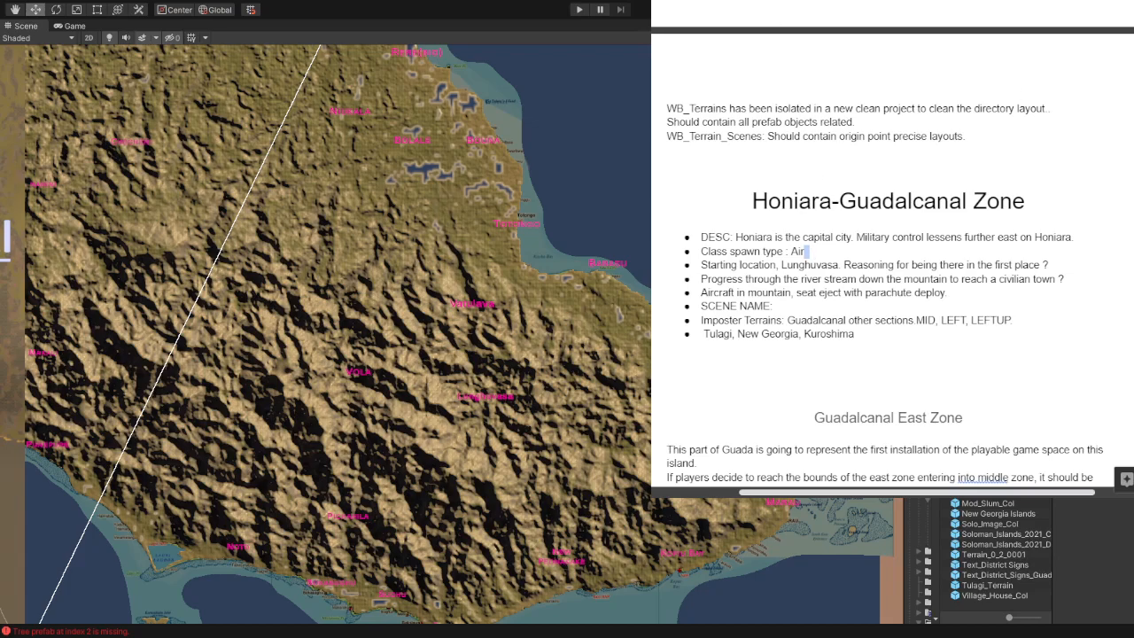
click(828, 256)
scroll(849, 144, up, 5)
scroll(853, 143, down, 4)
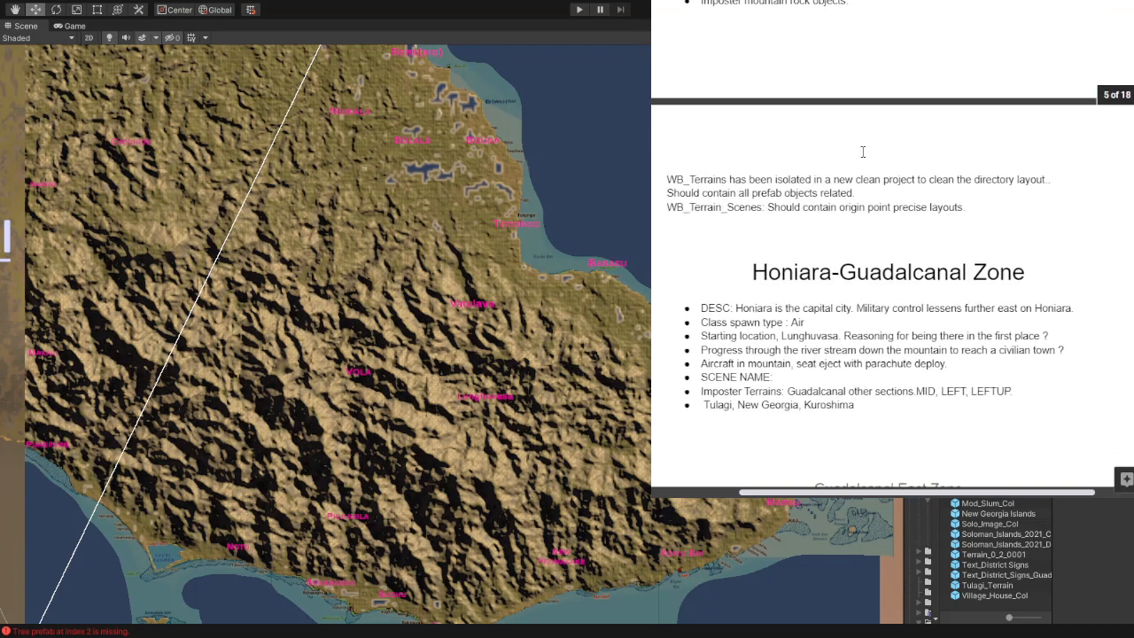
scroll(863, 152, down, 5)
scroll(875, 150, up, 3)
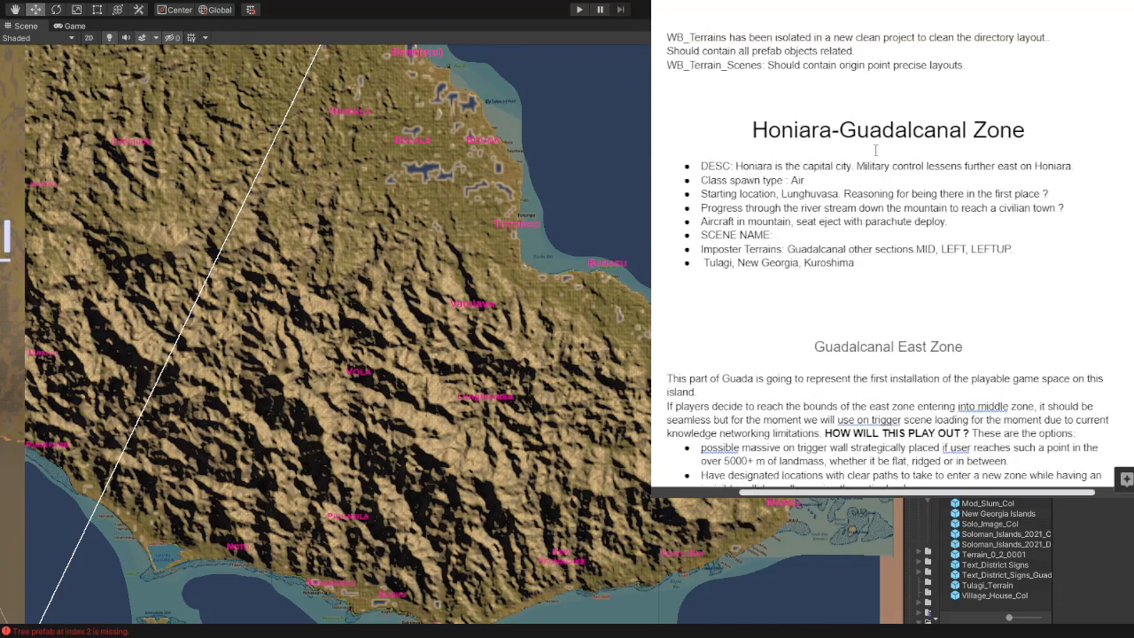
scroll(872, 163, up, 3)
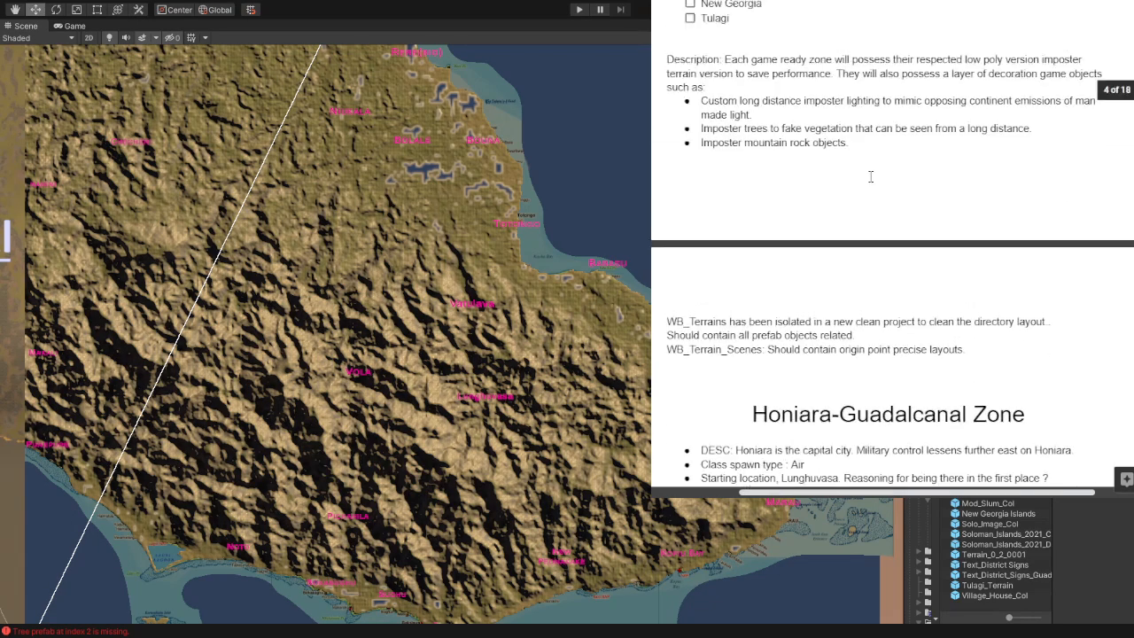
scroll(871, 181, down, 3)
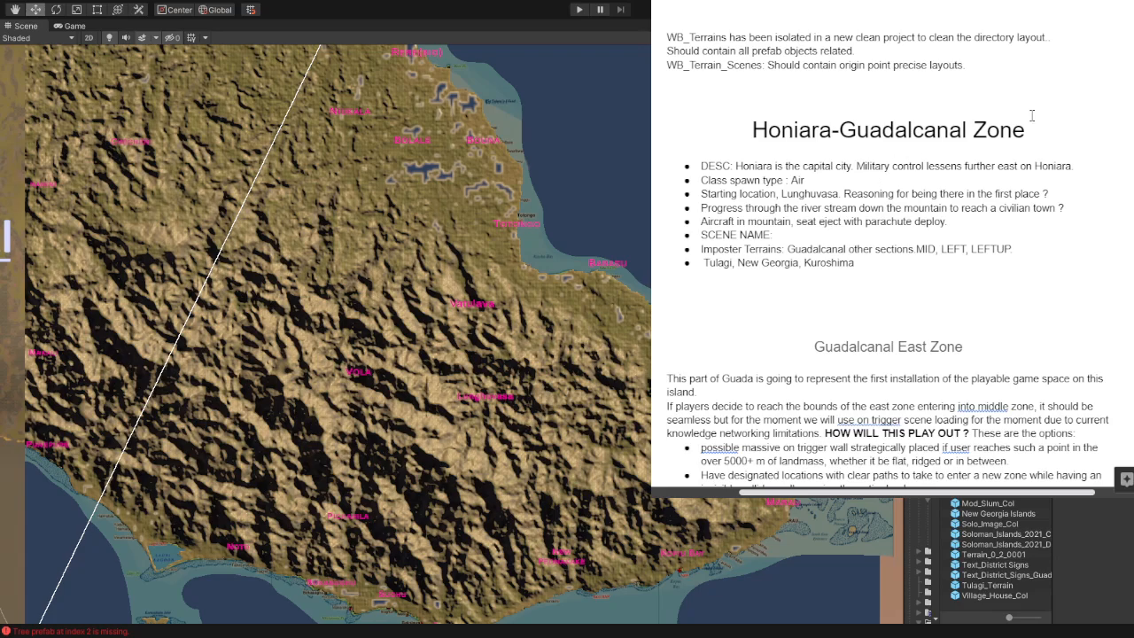
Step: Copy the "Honiara-Guadalcanal Zone" heading and append "MAIN" to the original heading
drag(1029, 146, 736, 138)
right_click(856, 142)
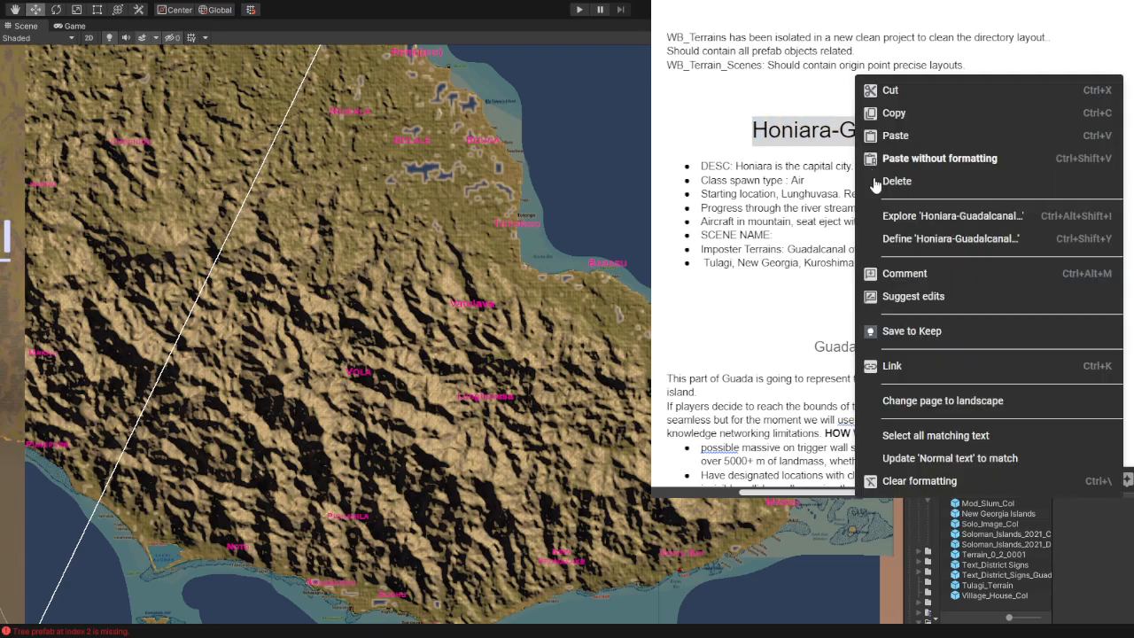
click(890, 115)
click(855, 295)
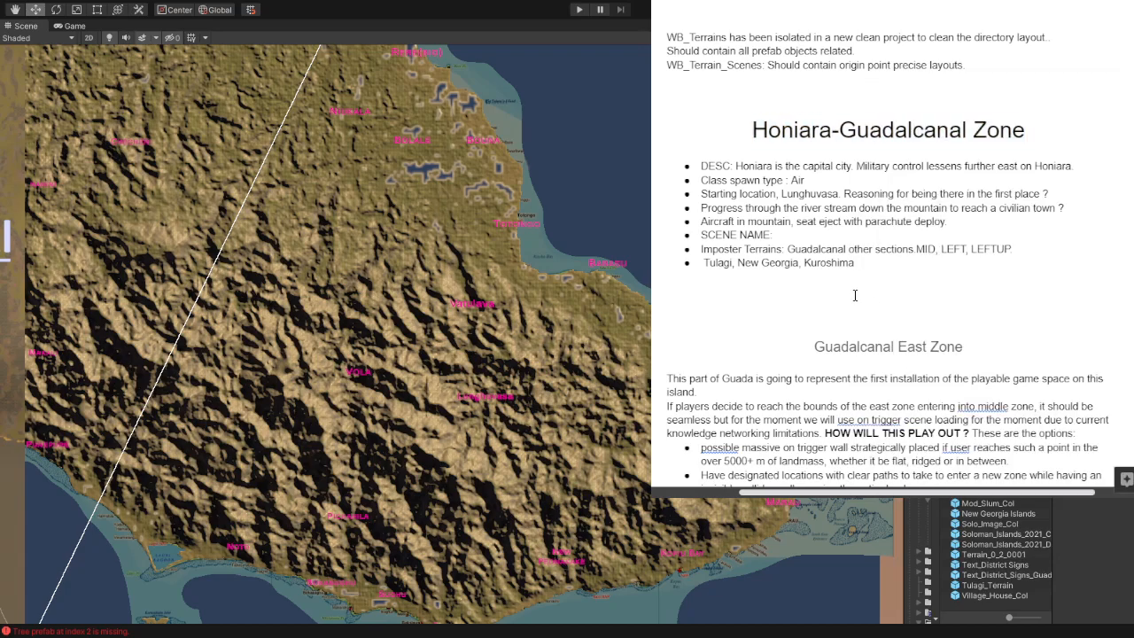
click(1069, 122)
text(MAIN)
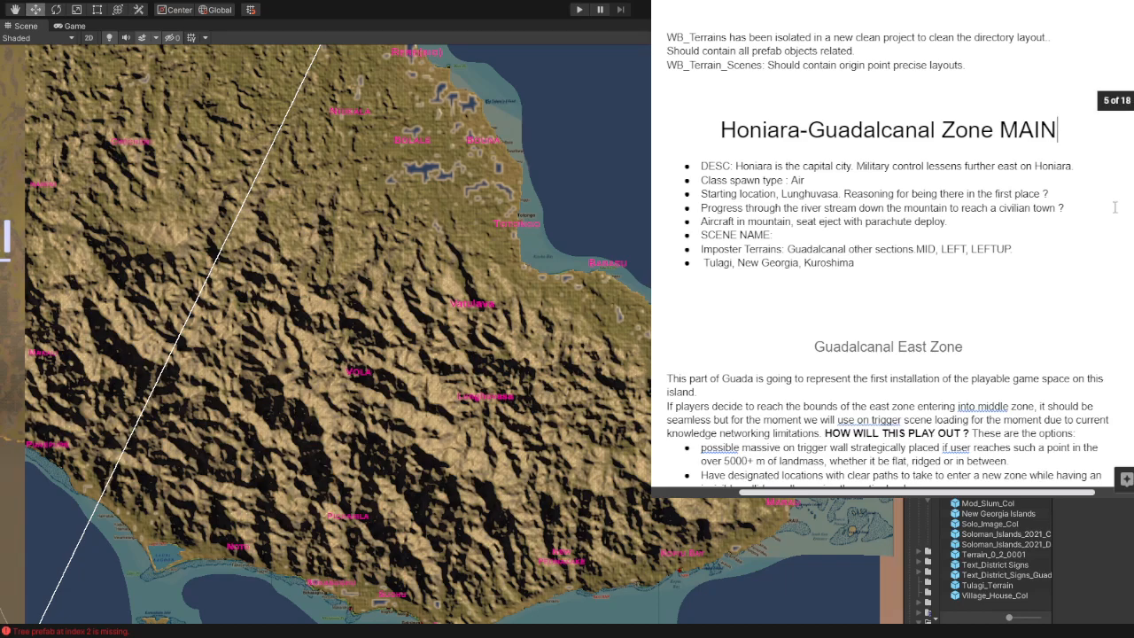
Step: Paste the copied "Honiara-Guadalcanal Zone" heading beneath the MAIN zone's bullet list, above Guadalcanal East Zone
click(938, 302)
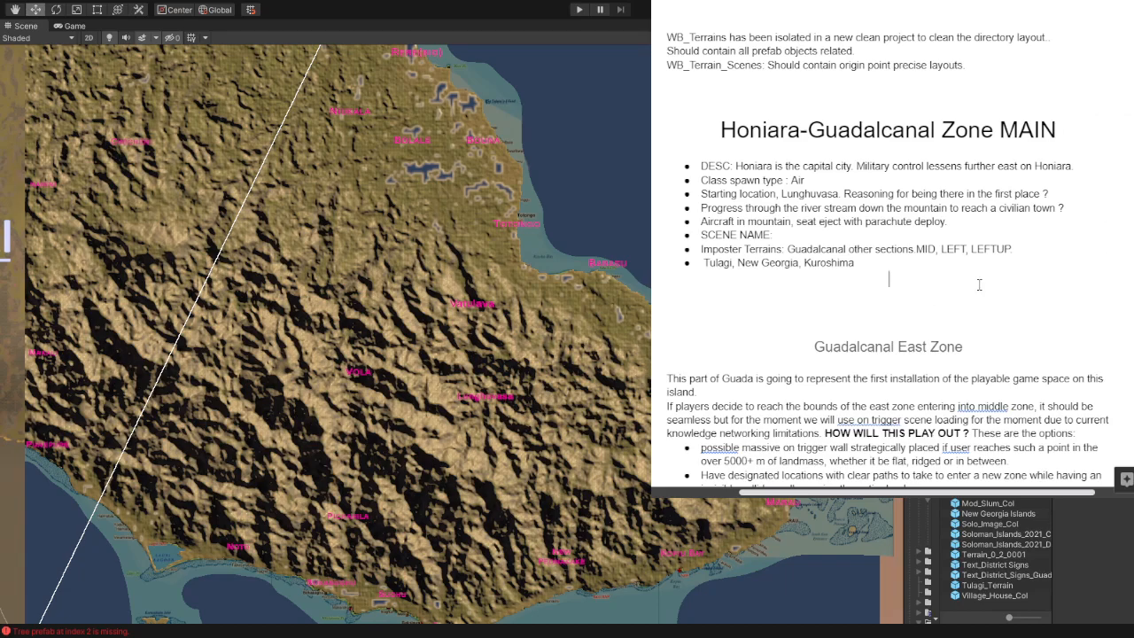
key(ctrl+v)
key(Up)
key(Return)
key(BackSpace)
key(Down)
key(Down)
key(Up)
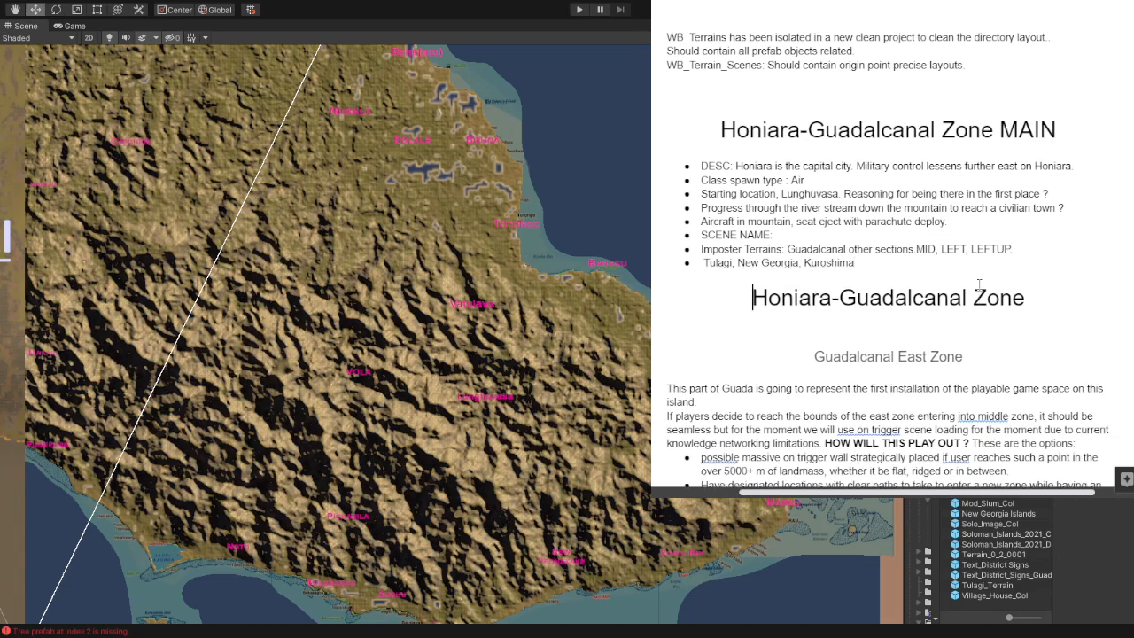
Step: Append "_East" to the pasted heading so it reads "Honiara-Guadalcanal Zone_East"
key(Right)
key(Right)
key(Right)
key(Right)
key(Right)
key(Right)
key(Right)
key(Right)
key(Right)
key(Right)
key(Right)
key(Right)
key(Right)
key(Right)
key(Right)
key(Right)
key(Right)
key(Right)
key(Right)
key(Right)
key(Right)
text(_eAST)
key(BackSpace)
key(BackSpace)
key(BackSpace)
key(BackSpace)
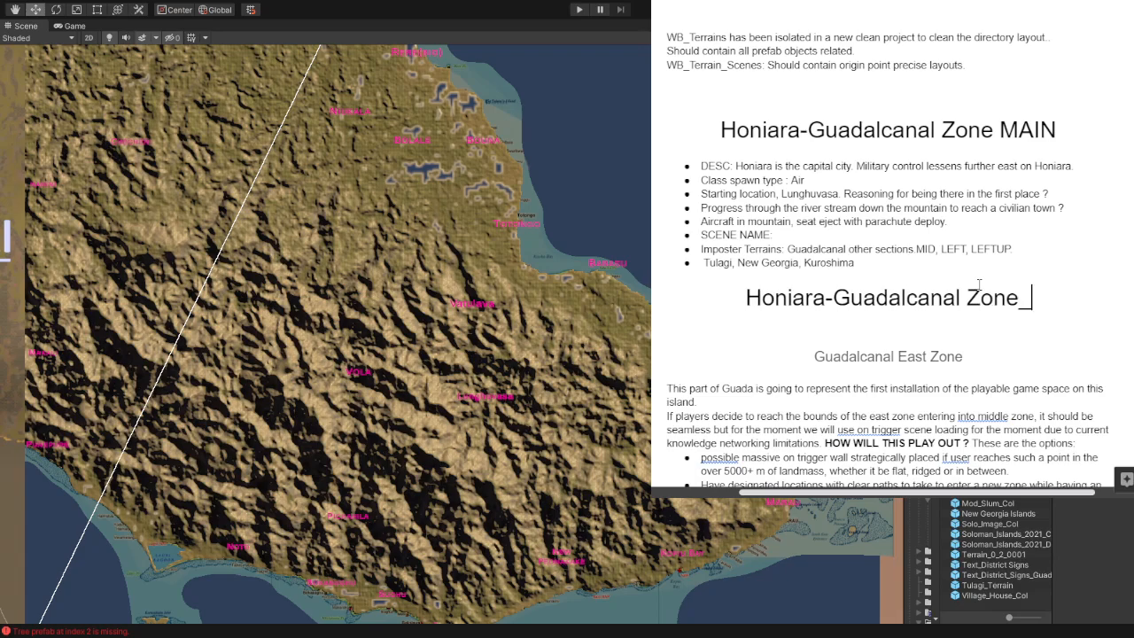
text(East)
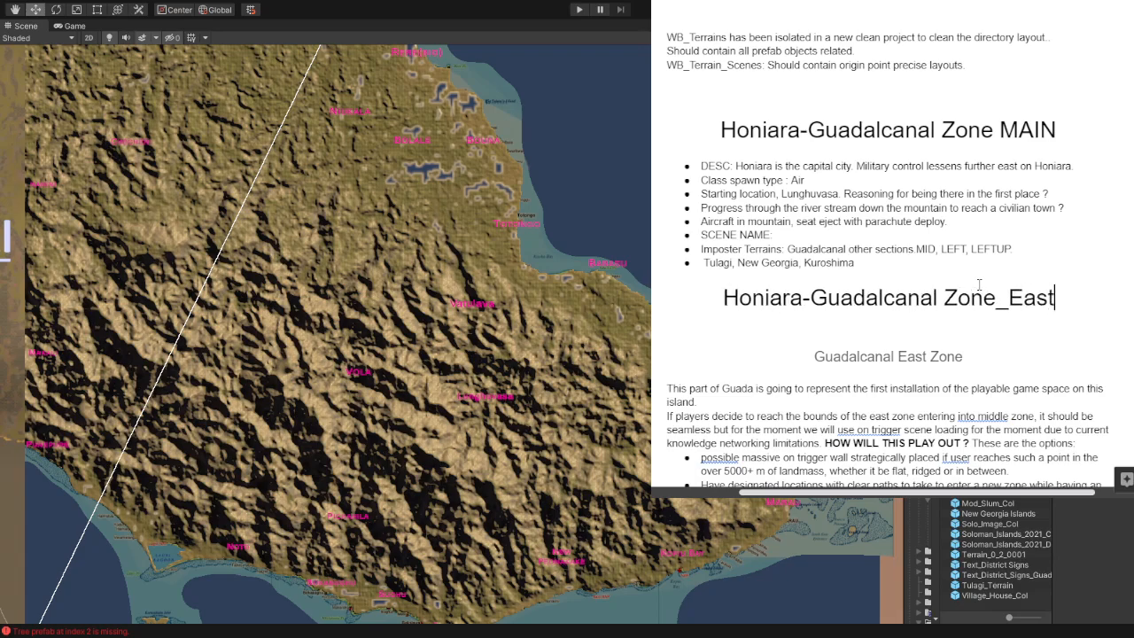
Step: Add a heading line reading "Lunguvasa_Town lvl" beneath the "Honiara-Guadalcanal Zone_East" heading
key(Return)
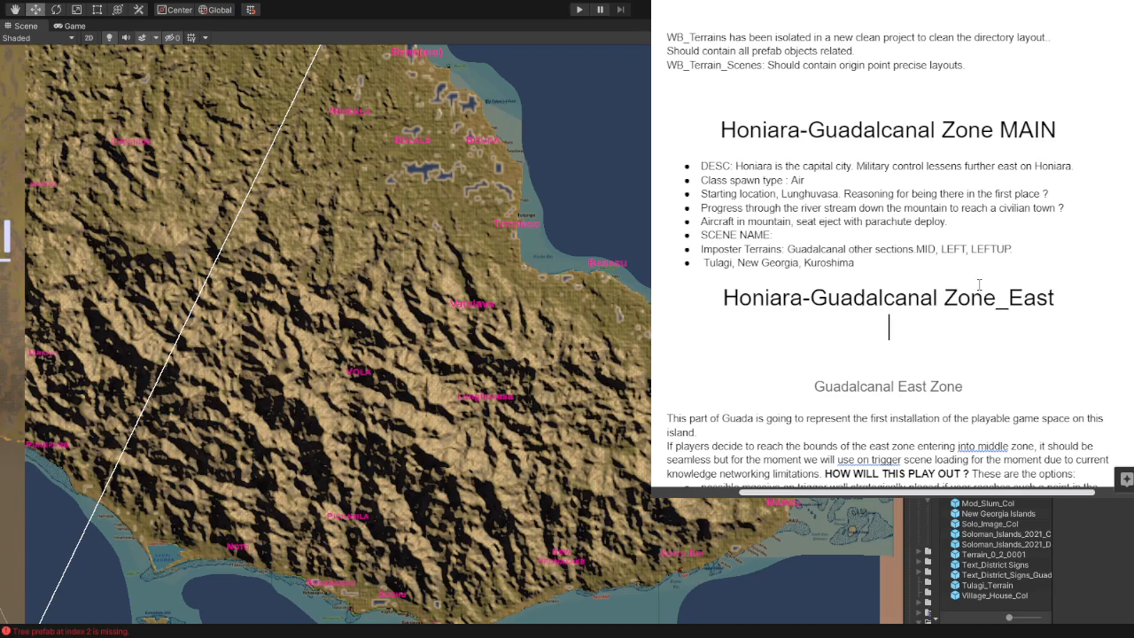
text(Lung)
text(uvasa)
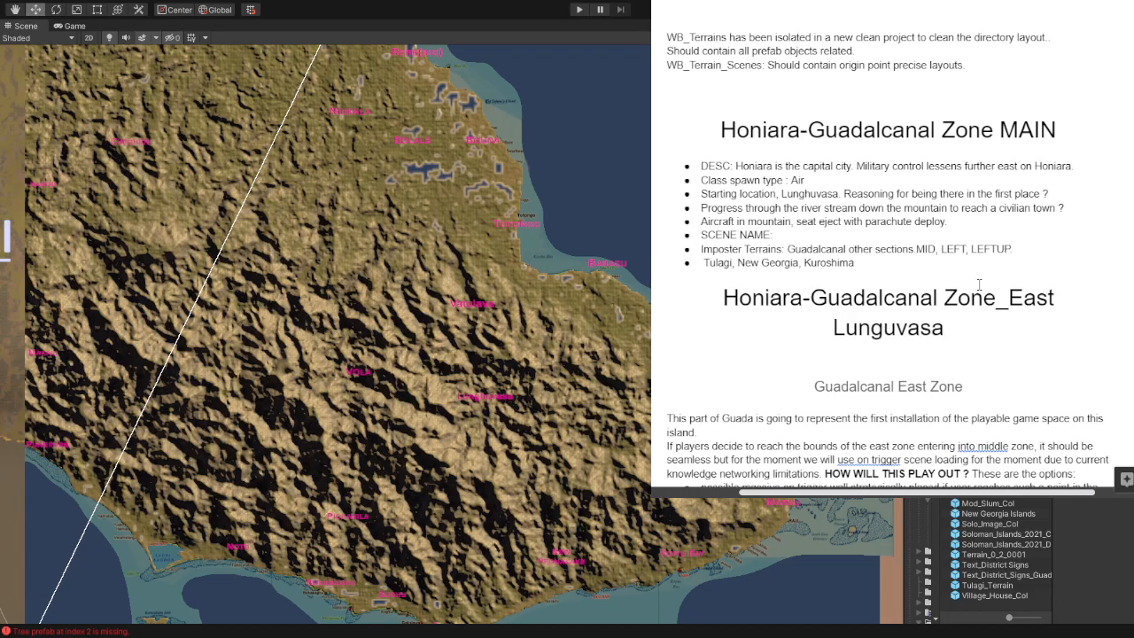
text(_Zo)
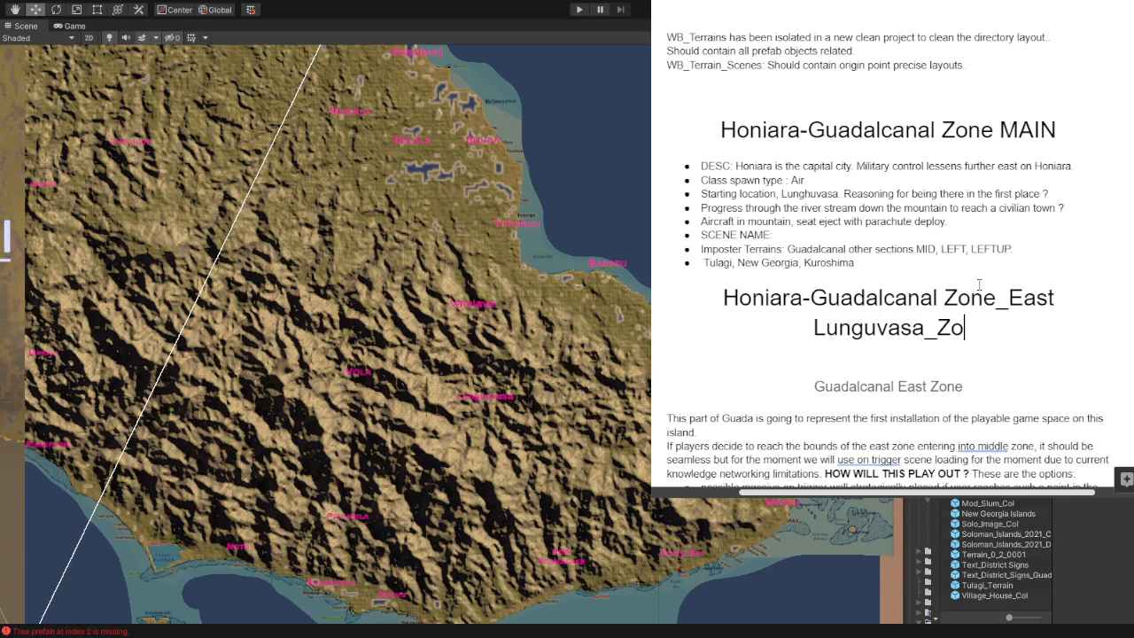
key(BackSpace)
key(BackSpace)
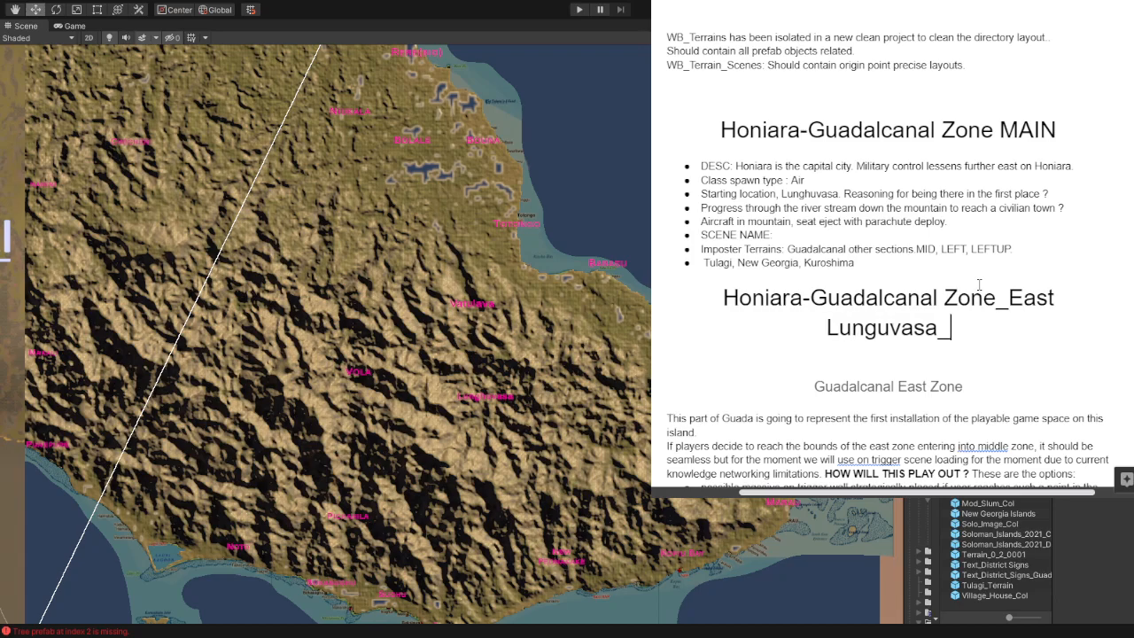
text(Two)
key(BackSpace)
key(BackSpace)
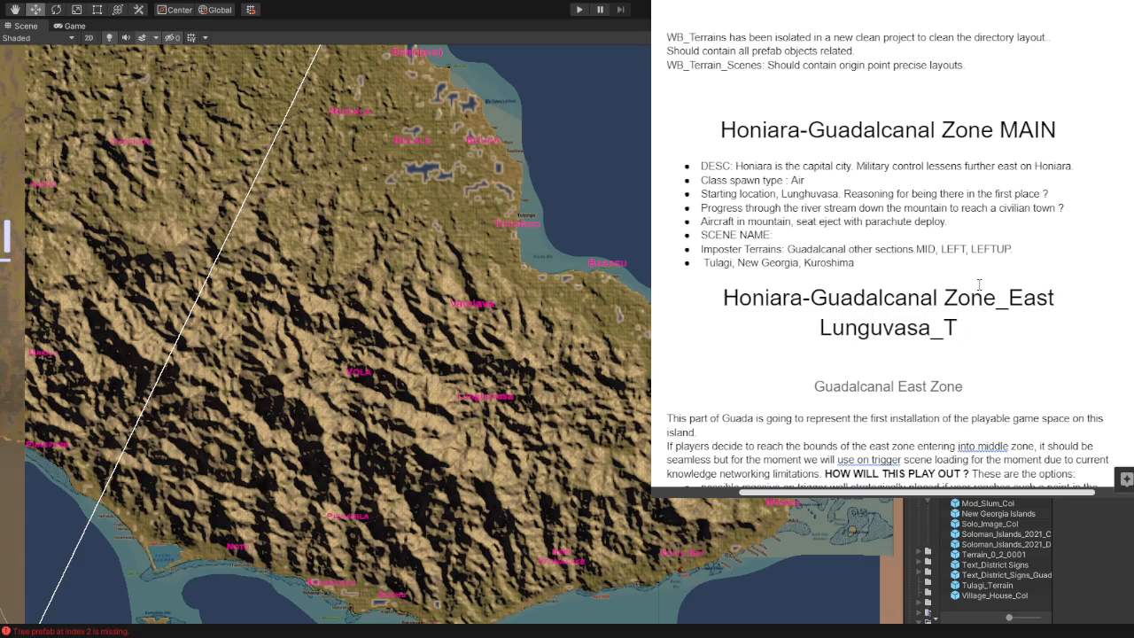
text(own)
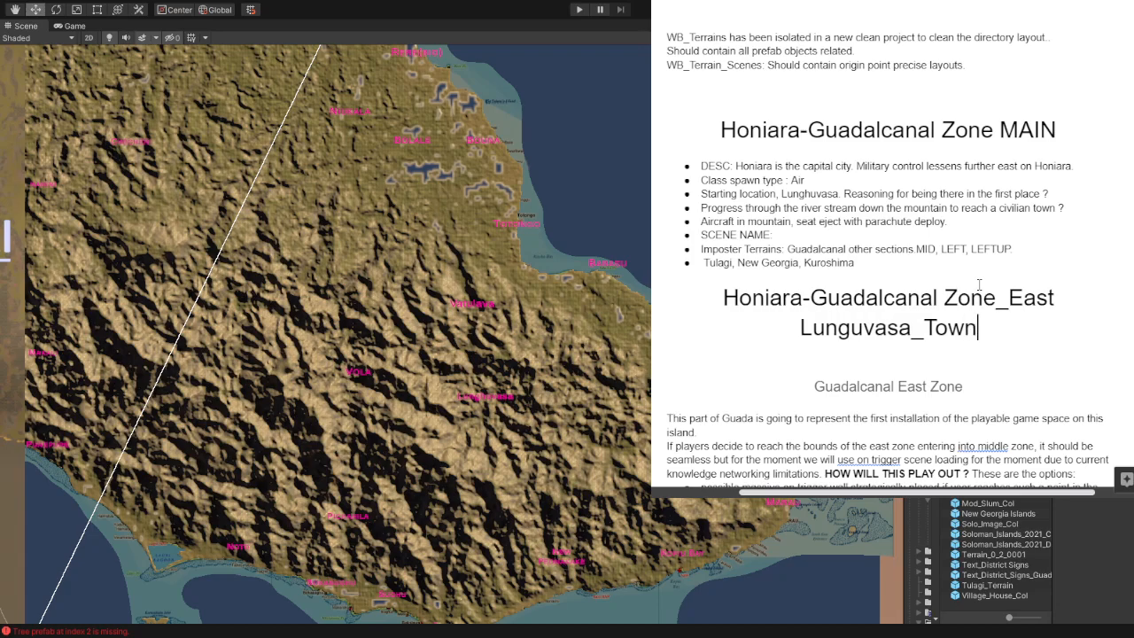
text(_)
key(BackSpace)
text(Ivl)
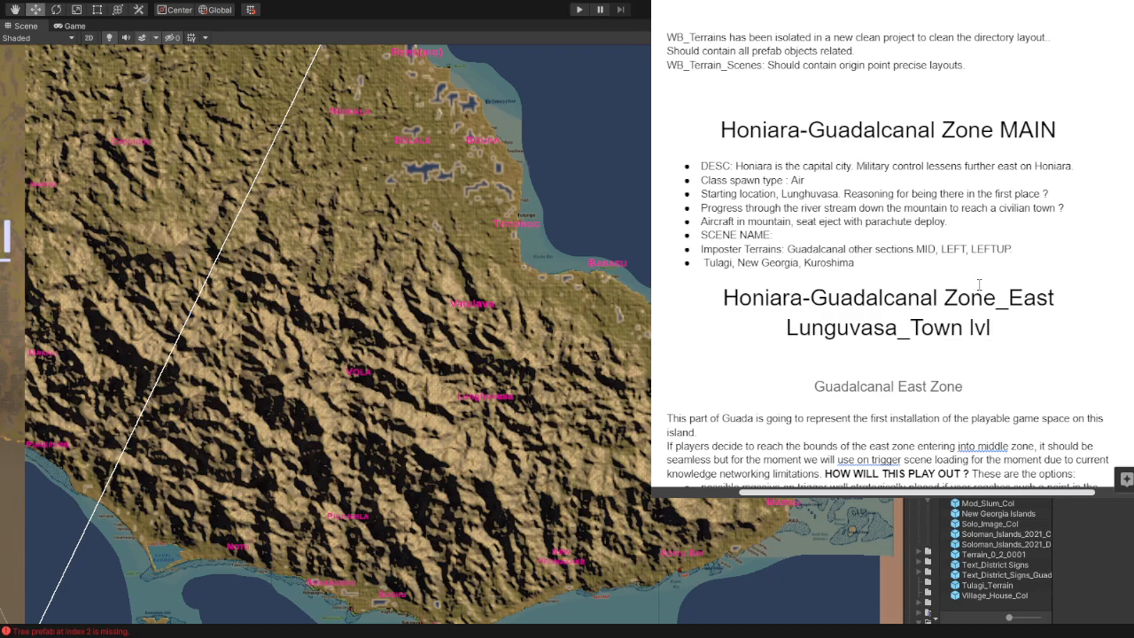
Step: Insert a blank line between the "Honiara-Guadalcanal Zone_East" and "Lunguvasa_Town lvl" headings
key(Up)
key(Right)
key(Right)
key(Right)
key(Right)
key(Right)
key(Return)
key(Down)
key(Right)
key(Right)
key(Right)
key(Right)
key(Right)
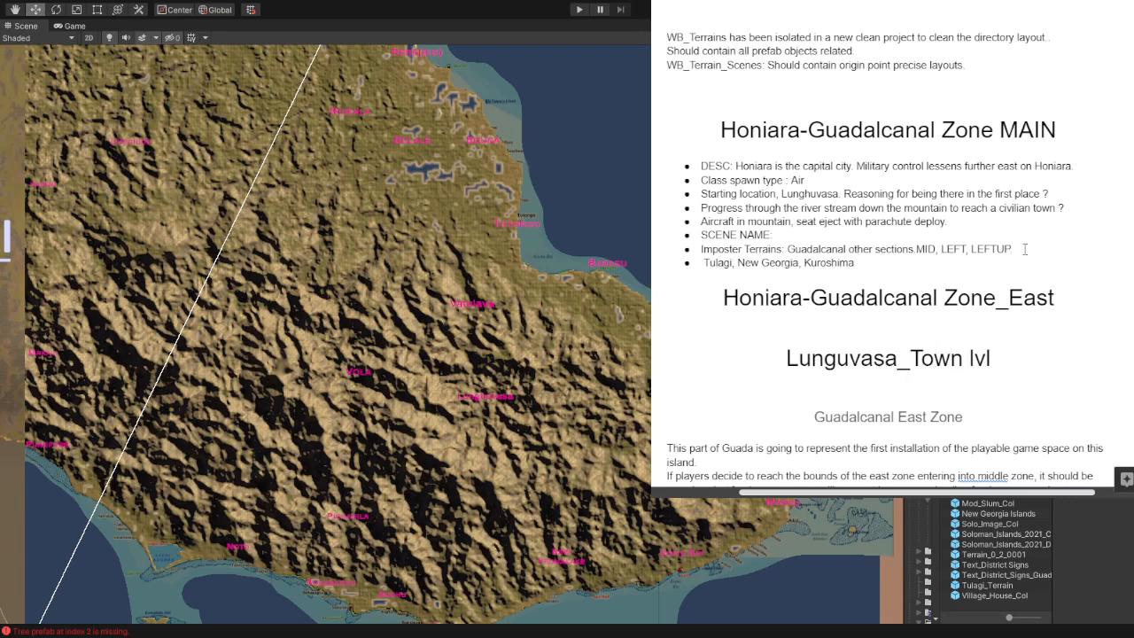
Step: Move the Guadalcanal East Zone description and its two bullets directly beneath the "Honiara-Guadalcanal Zone_East" heading
scroll(978, 283, down, 5)
scroll(921, 251, down, 3)
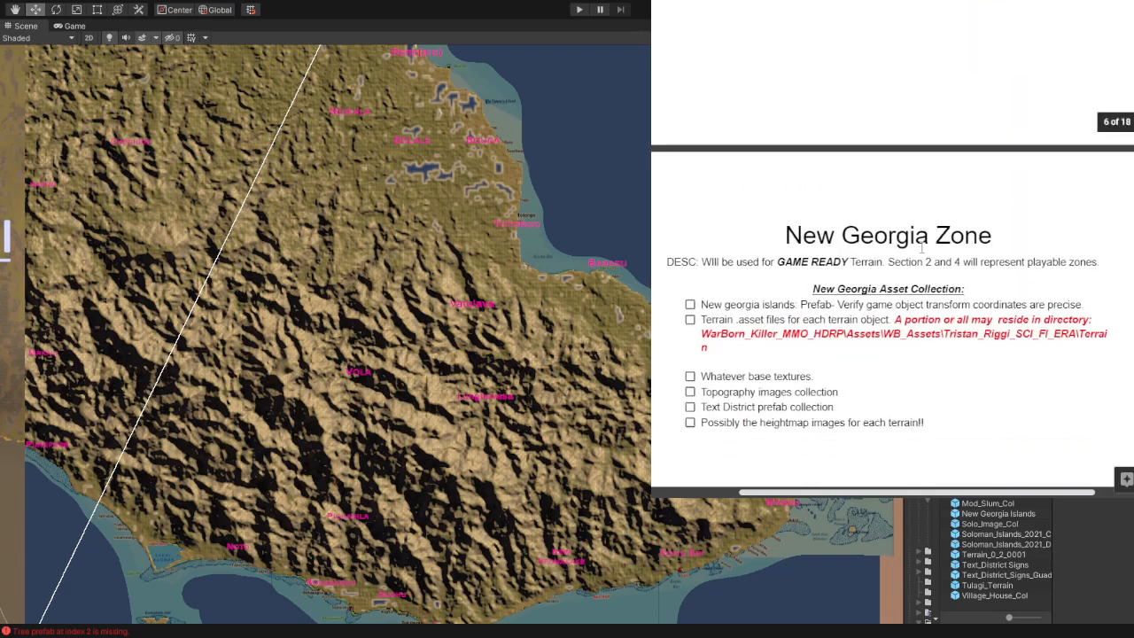
scroll(921, 249, up, 7)
drag(941, 417, 821, 270)
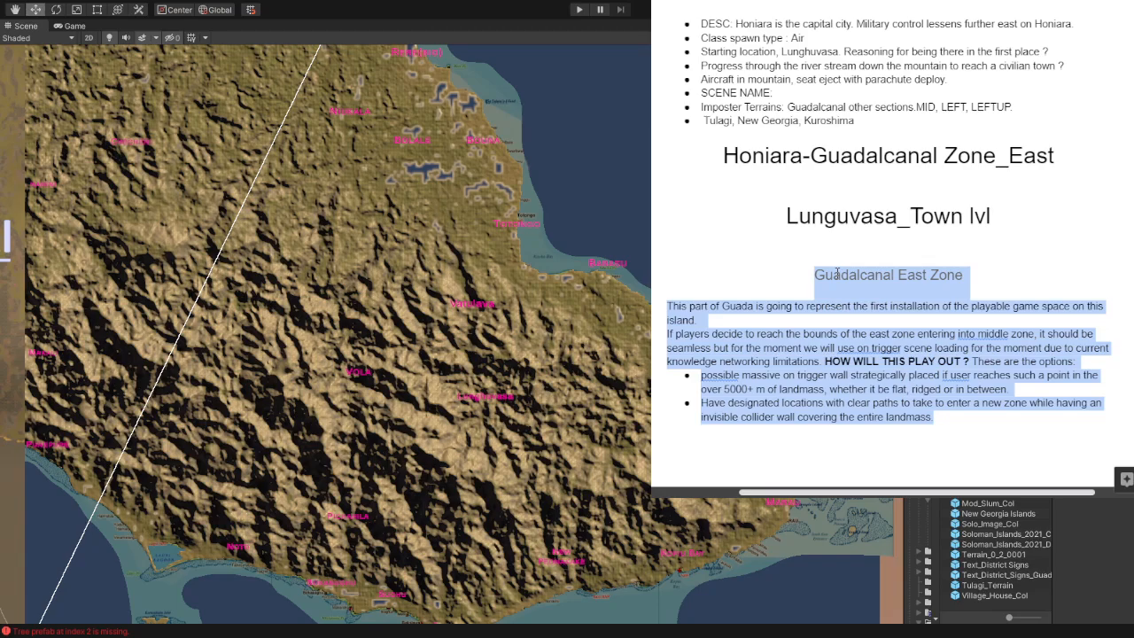
click(836, 273)
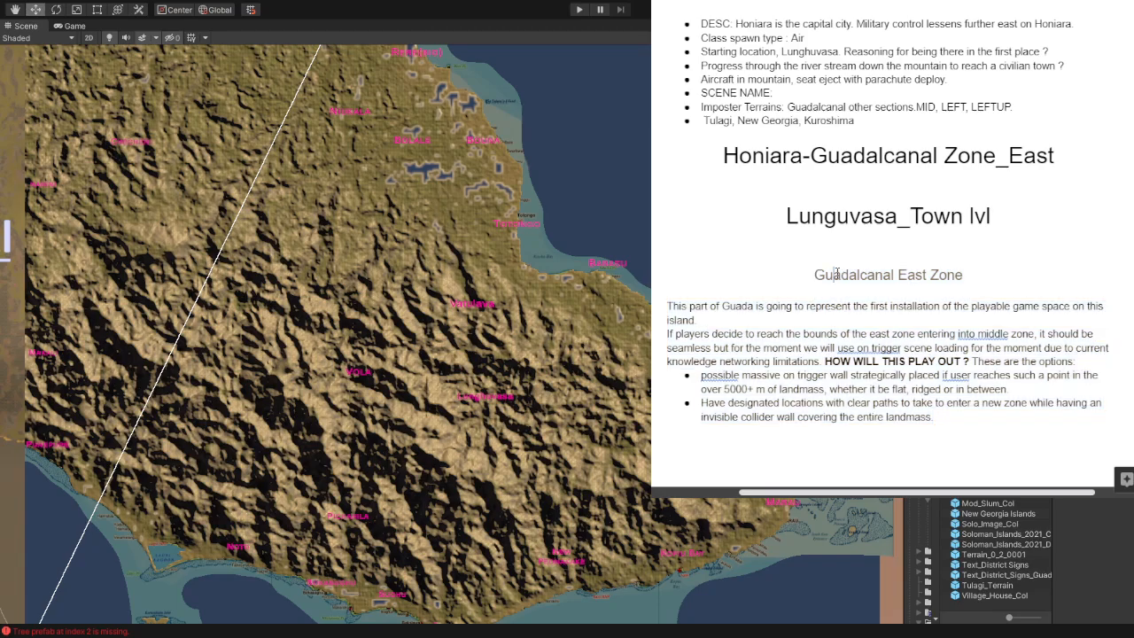
drag(966, 274, 815, 274)
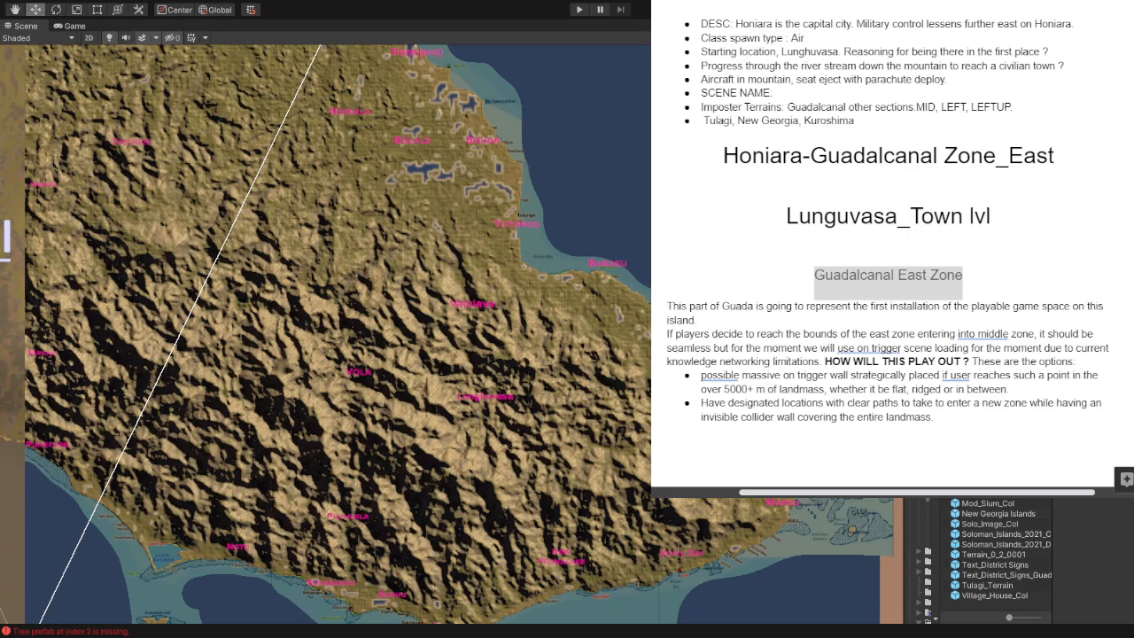
click(851, 321)
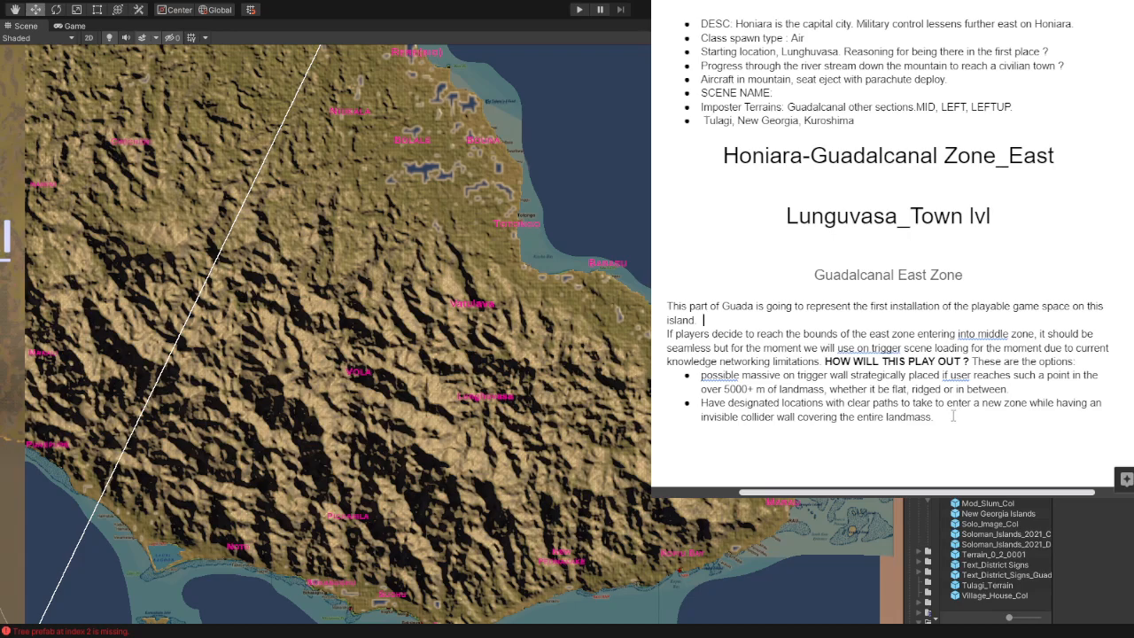
drag(934, 416, 772, 176)
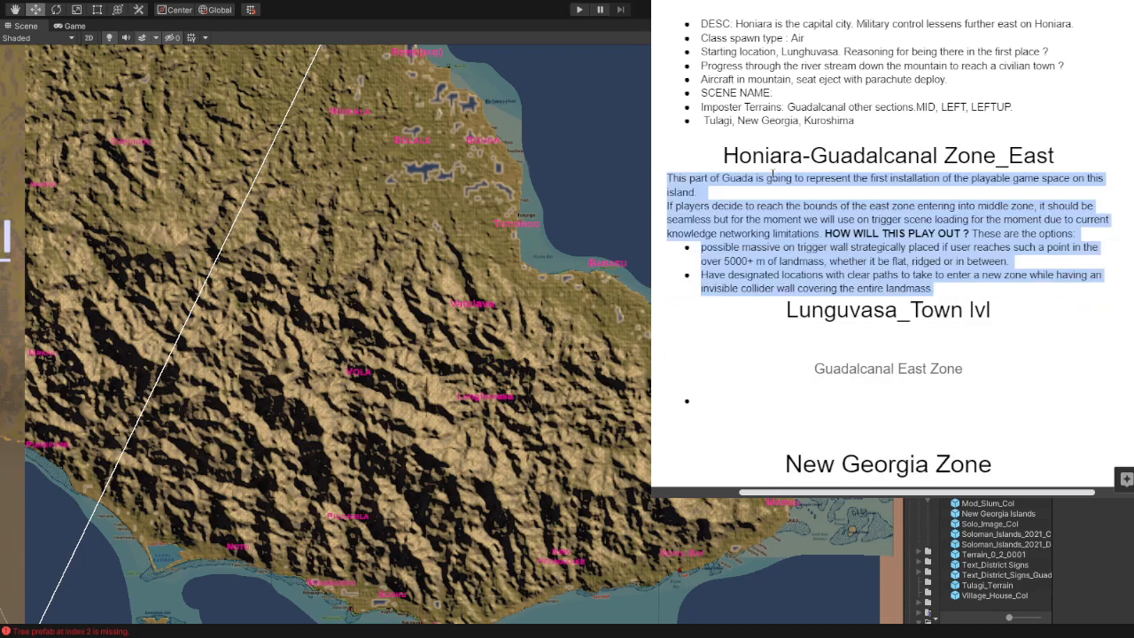
Step: Add a blank unbulleted line after the moved bullets, above the "Lunguvasa_Town lvl" heading
click(956, 290)
key(Return)
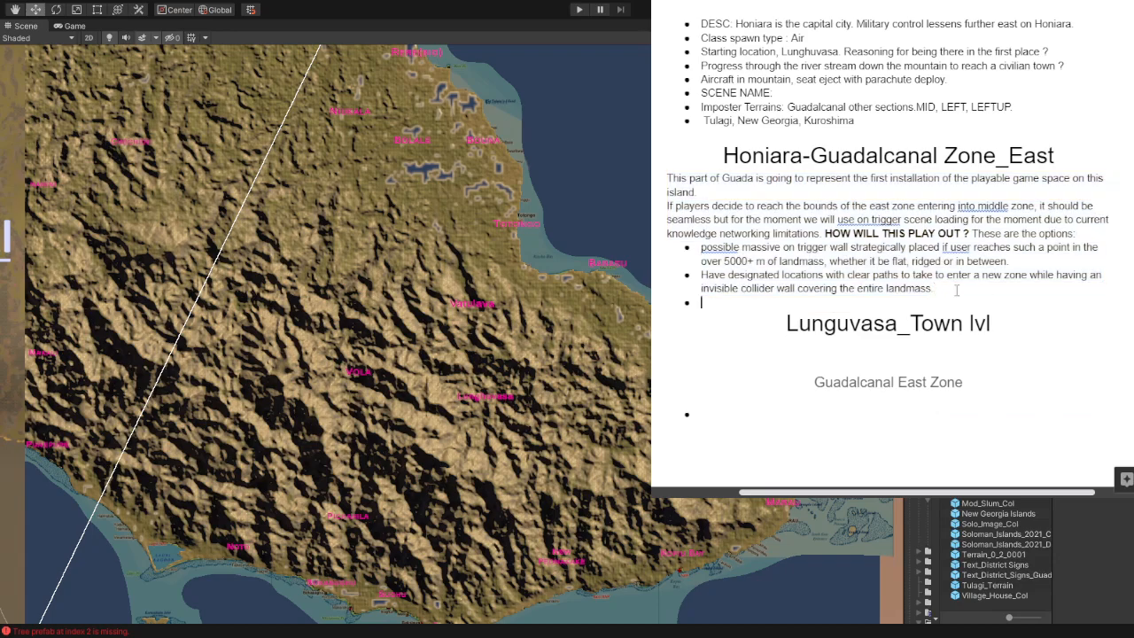
key(BackSpace)
Step: Delete the leftover "Guadalcanal East Zone" subheading and the empty bullet below it
scroll(957, 289, down, 5)
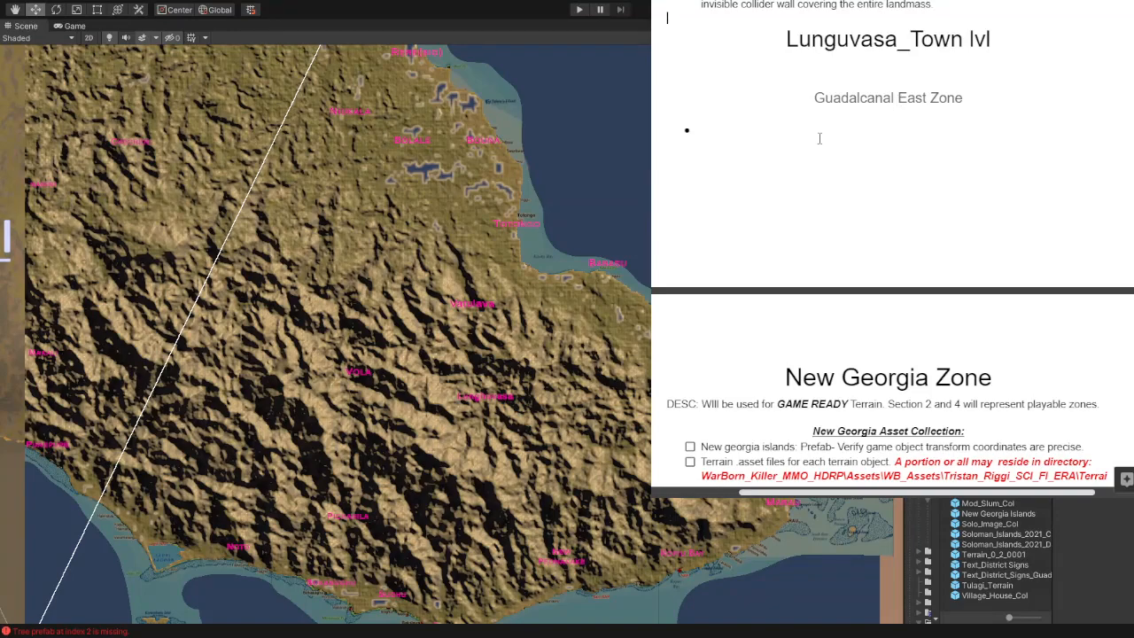
drag(824, 137, 800, 105)
key(BackSpace)
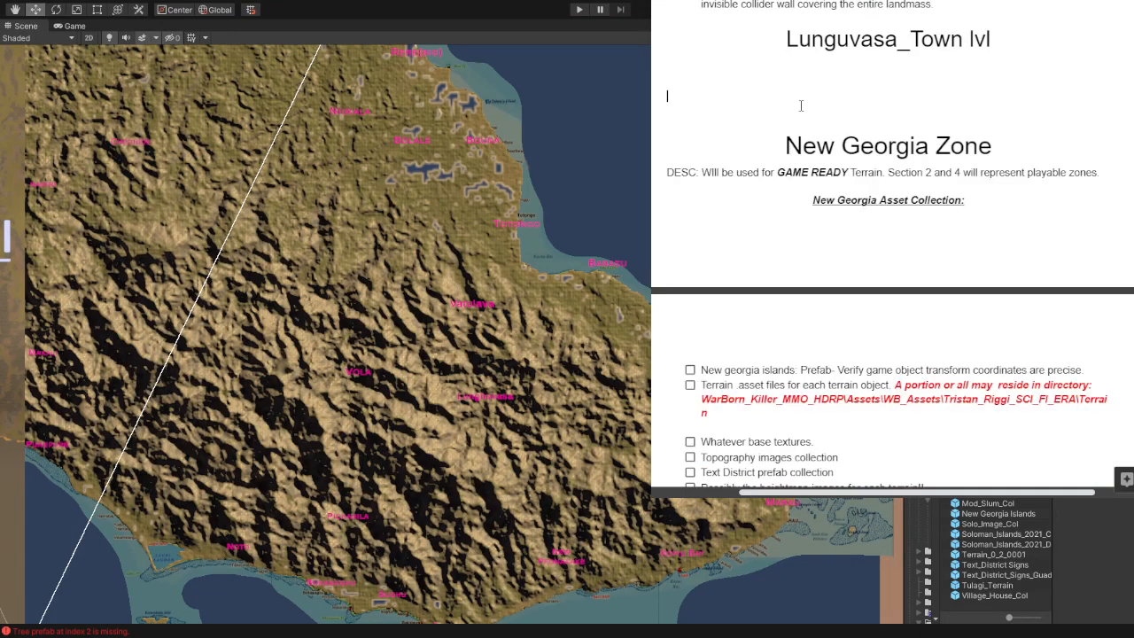
Step: Insert a run of blank lines below "Lunguvasa_Town lvl" to push the New Georgia Zone section onto the next page
key(Return)
key(Return)
key(Return)
key(Return)
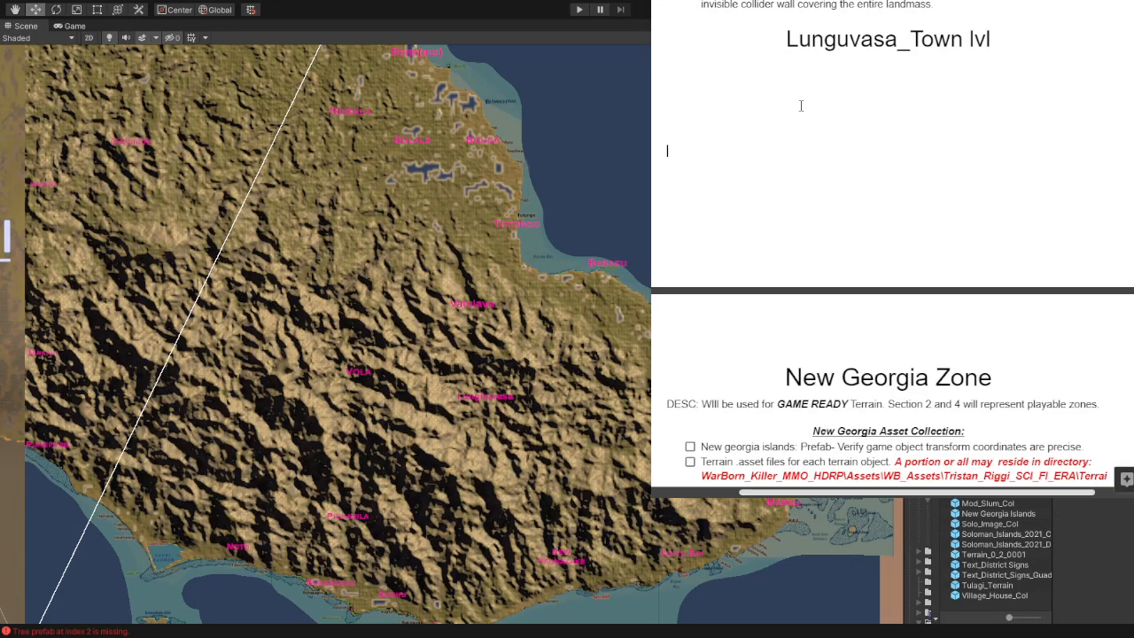
key(Return)
key(Return)
key(Return)
key(Return)
key(Return)
key(Return)
key(Return)
key(Return)
key(Return)
key(Return)
key(Return)
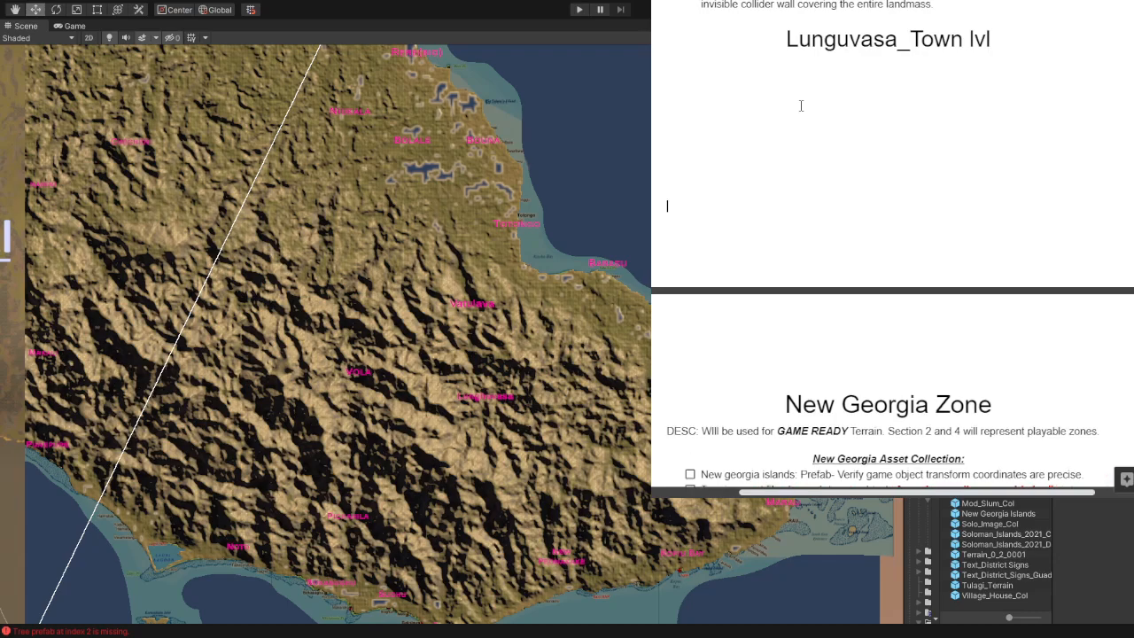
key(Return)
Step: Write "Asset Structure: Rock collection prefab" beneath the "Lunguvasa_Town lvl" heading
click(800, 106)
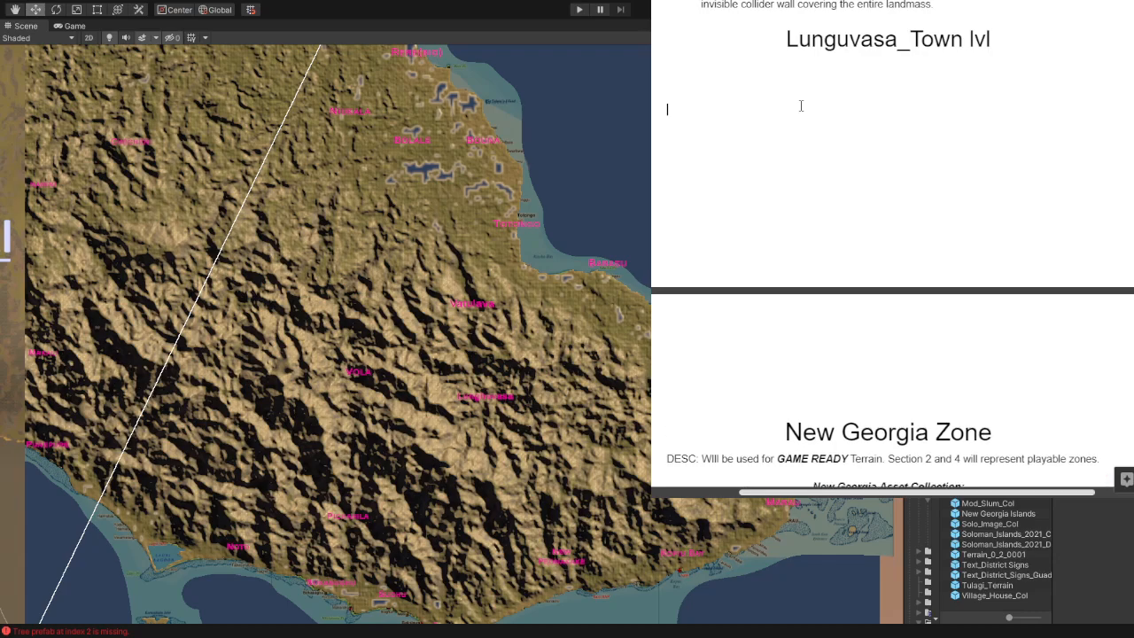
click(803, 74)
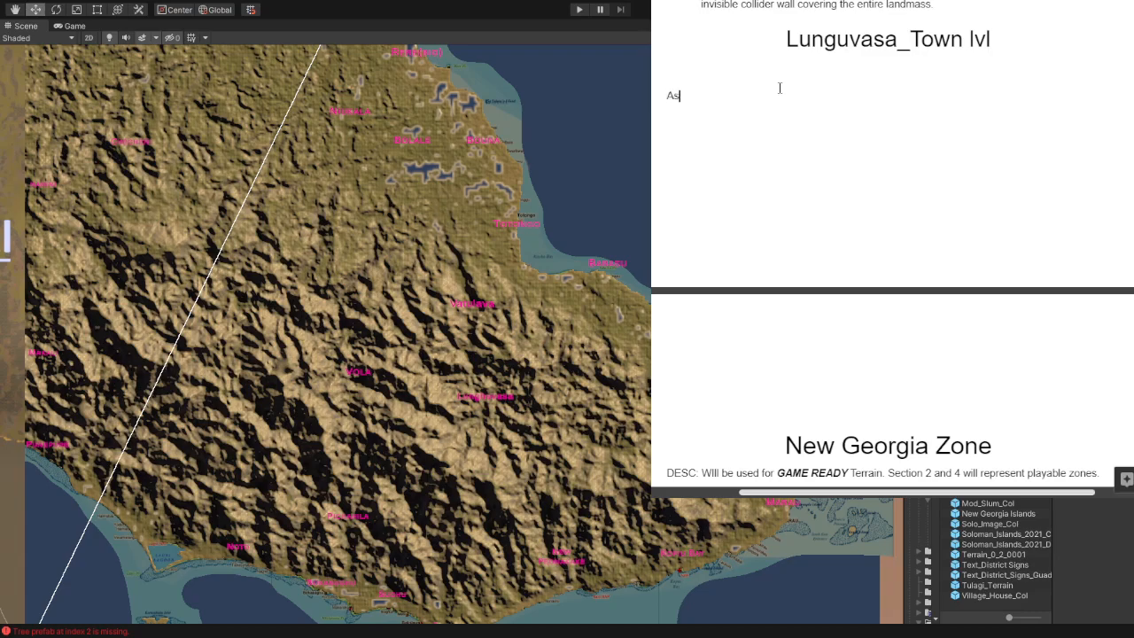
text(set)
text(Structure:)
text(Rock collection prefab)
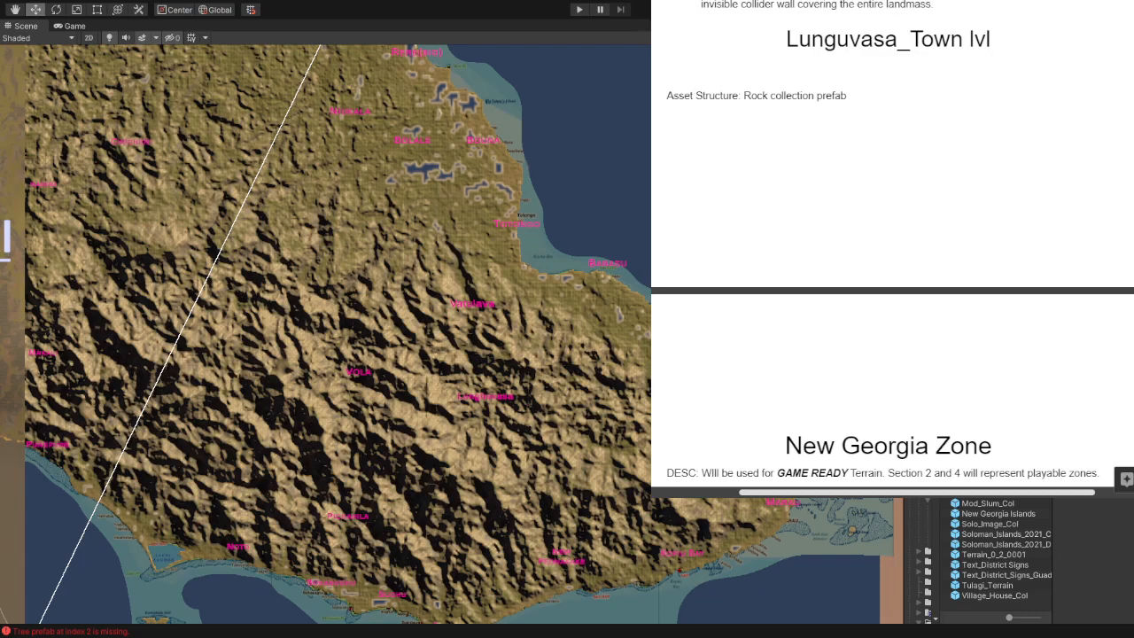
Step: Change "prefab" to "prefabs" and place "Rock collection prefabs" on its own line beneath "Asset Structure:" as a checklist item
click(824, 106)
click(878, 95)
text(s)
click(745, 99)
key(Return)
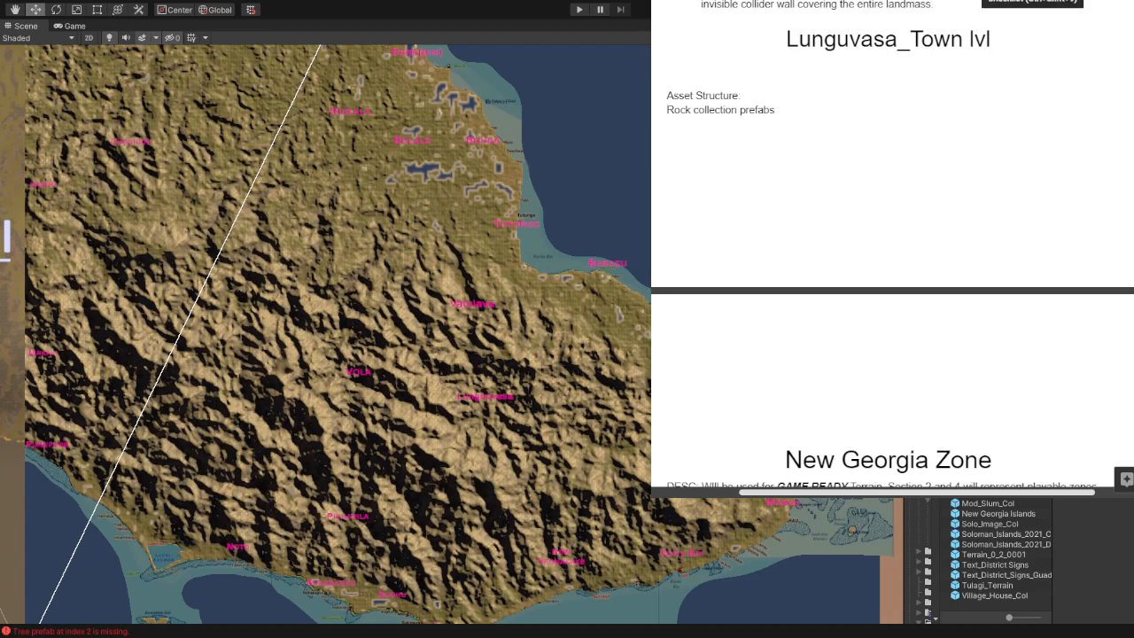
key(ctrl+shift+9)
click(861, 120)
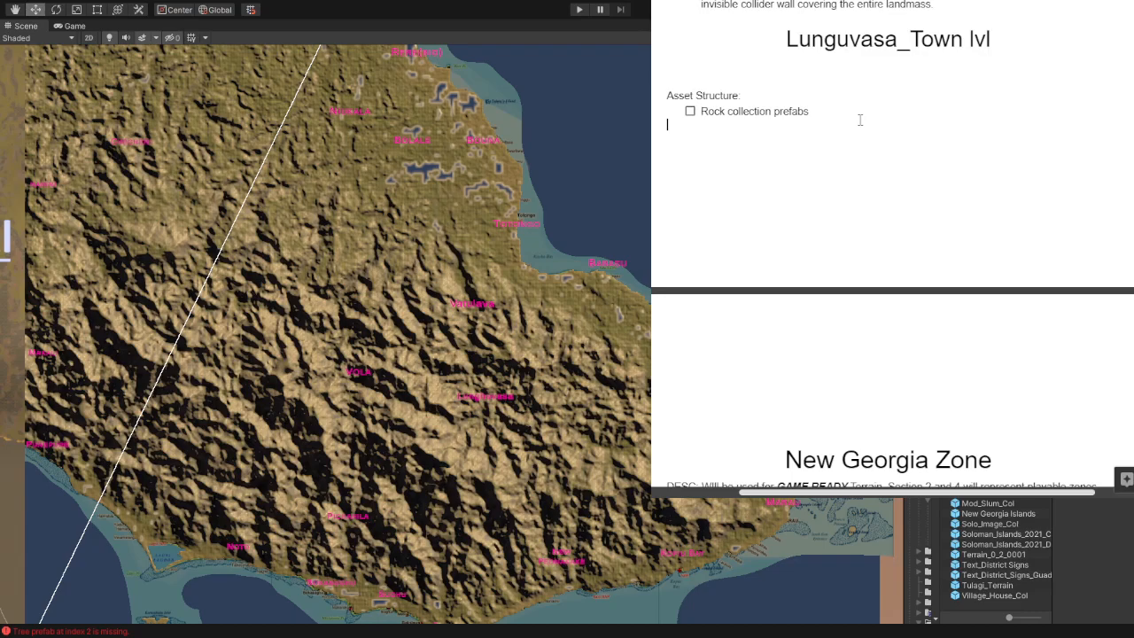
Step: Add a second checklist item reading "Building refabs" below "Rock collection prefabs"
click(861, 107)
key(Return)
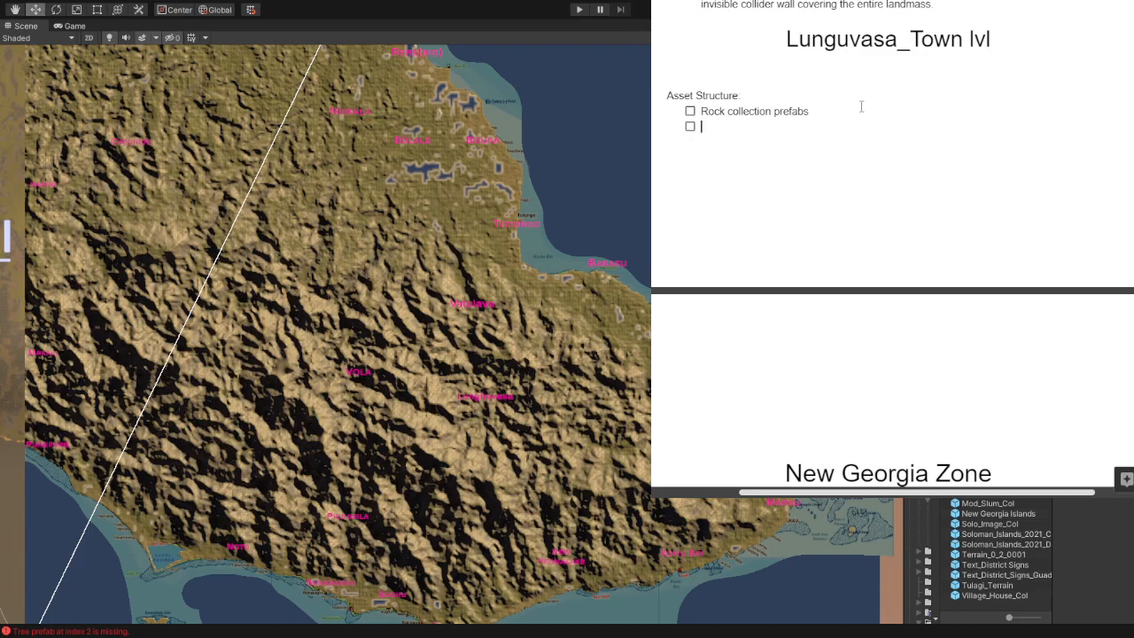
text(Buildings)
key(BackSpace)
text(Prefabs)
key(BackSpace)
key(BackSpace)
key(BackSpace)
key(BackSpace)
key(BackSpace)
key(BackSpace)
key(BackSpace)
text(refabs)
key(Return)
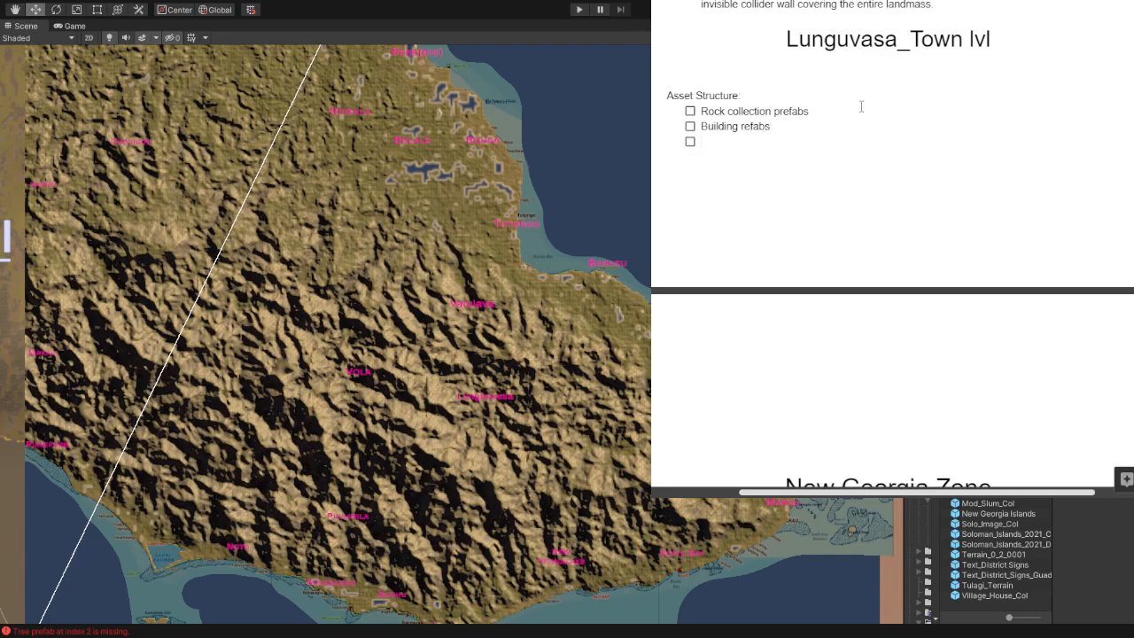
Step: Add "Road Network prefabs" and "River system prefabs" as further items in the Asset Structure checklist
text(Road Network prefabs)
key(Return)
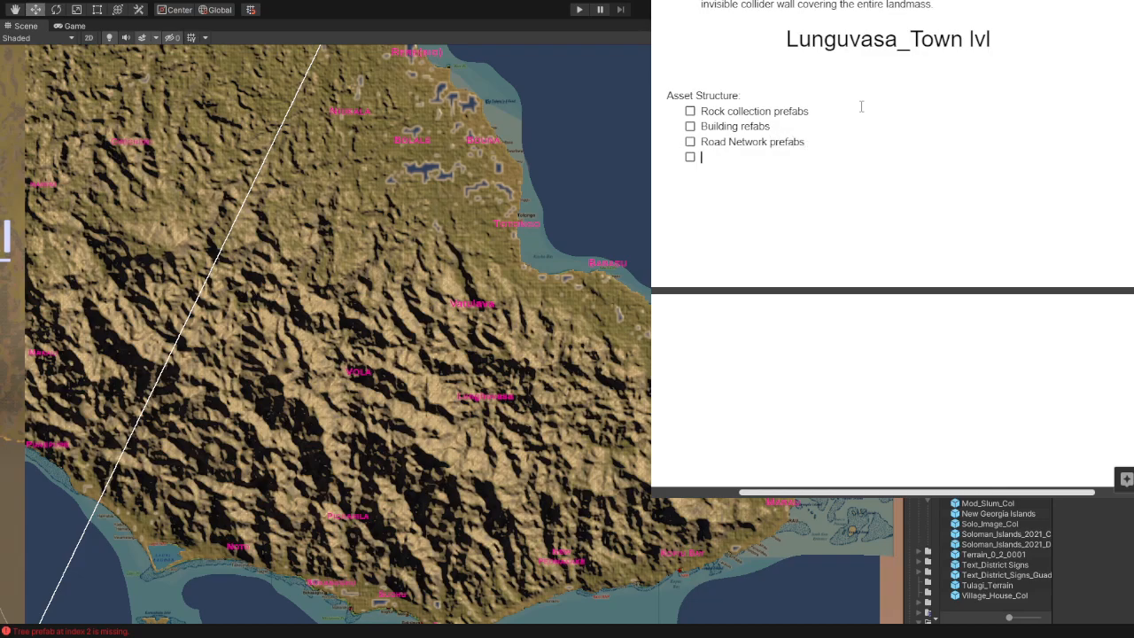
text(River system.)
key(BackSpace)
text(prefabs)
key(Return)
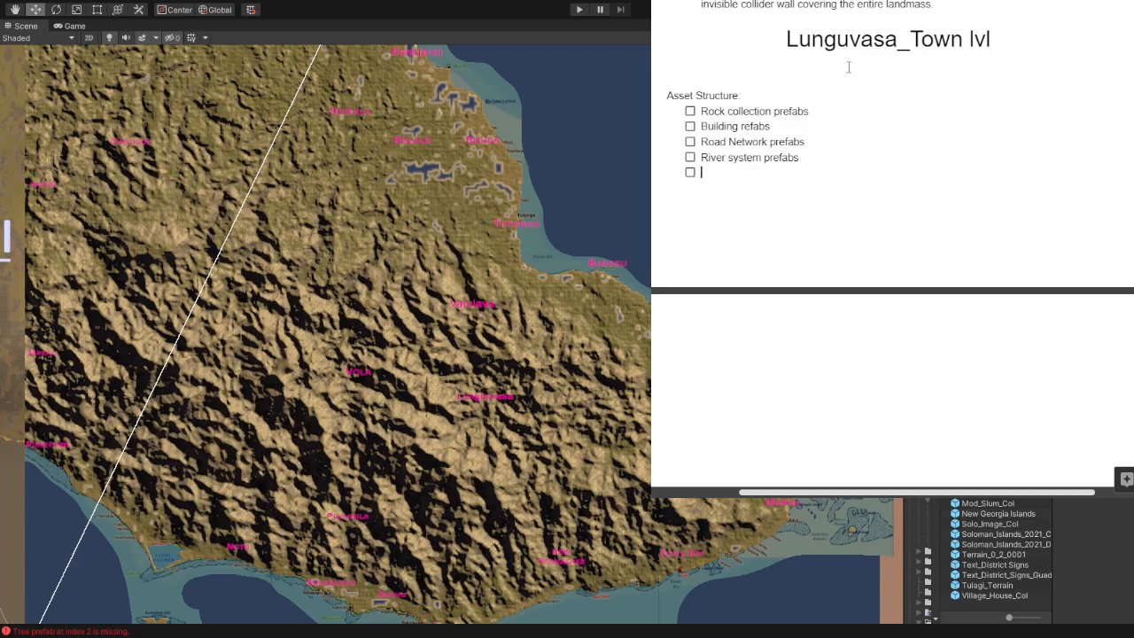
Step: Write "Notes: Possible to try exporting terrain as mesh with lod trees for subscenes." directly beneath the "Lunguvasa_Town lvl" heading
click(840, 73)
text(!!)
key(BackSpace)
key(BackSpace)
text(Notes: Possible to try)
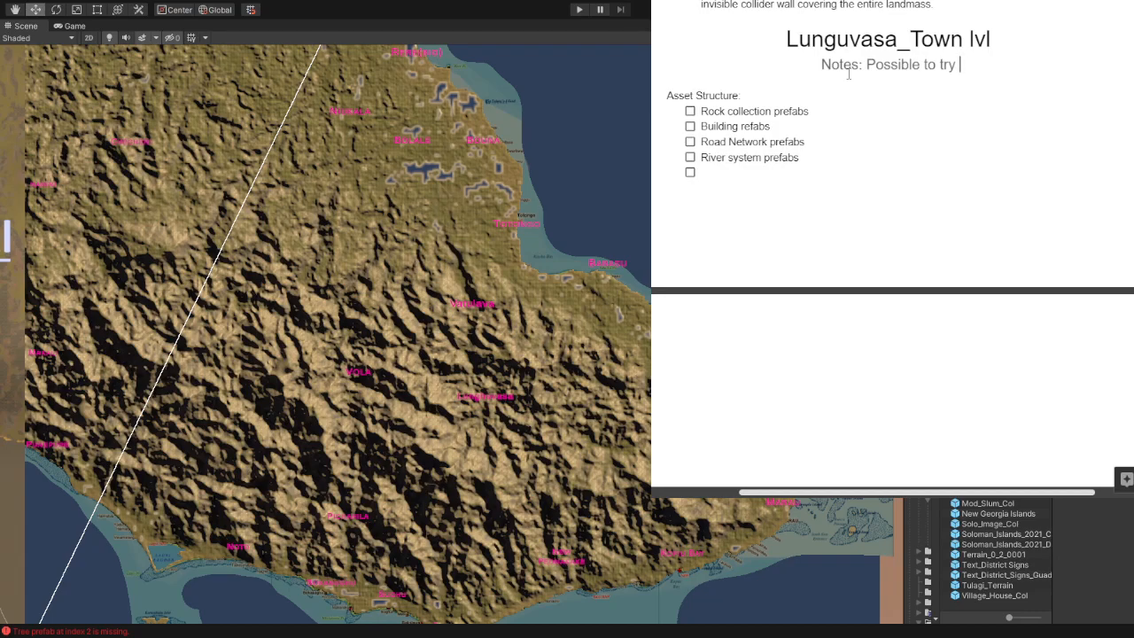
text(e)
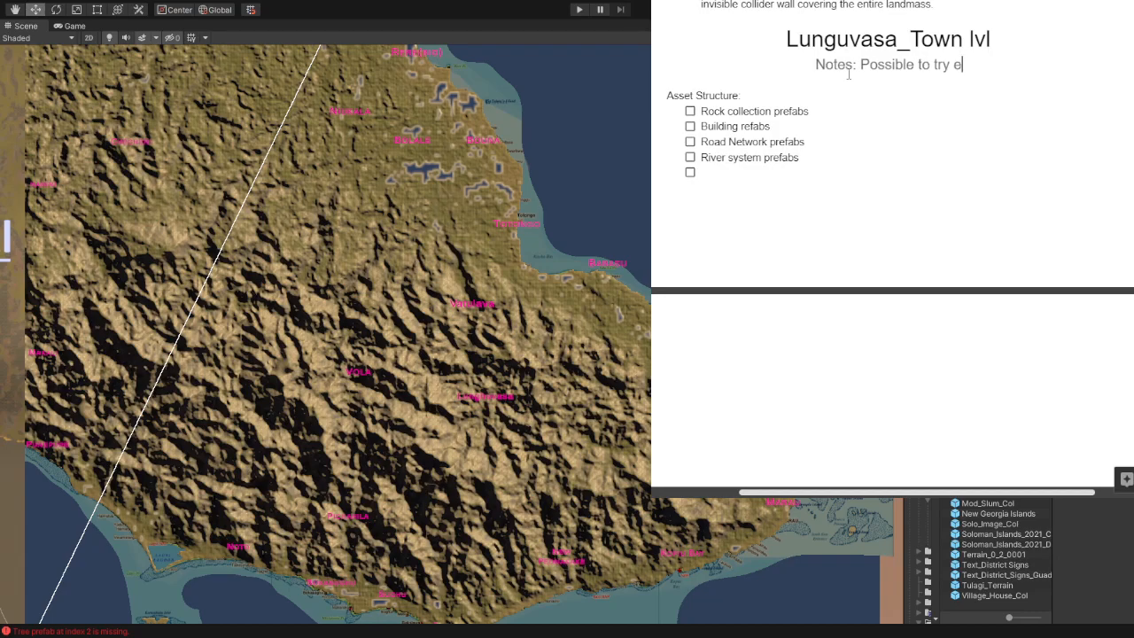
text(xport)
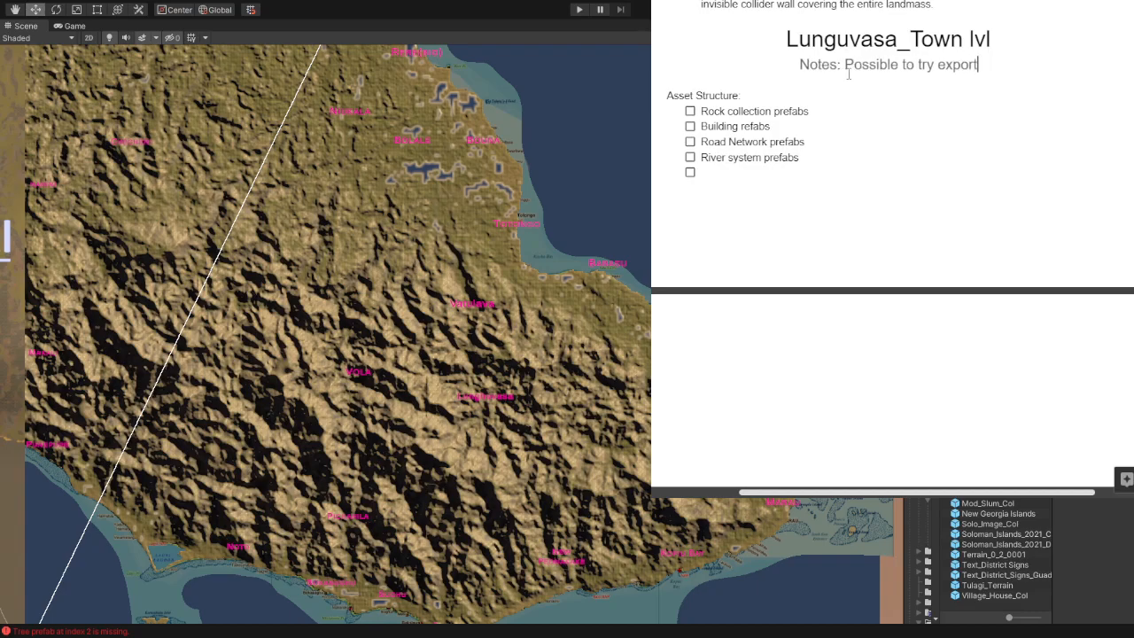
text(ing terrain a)
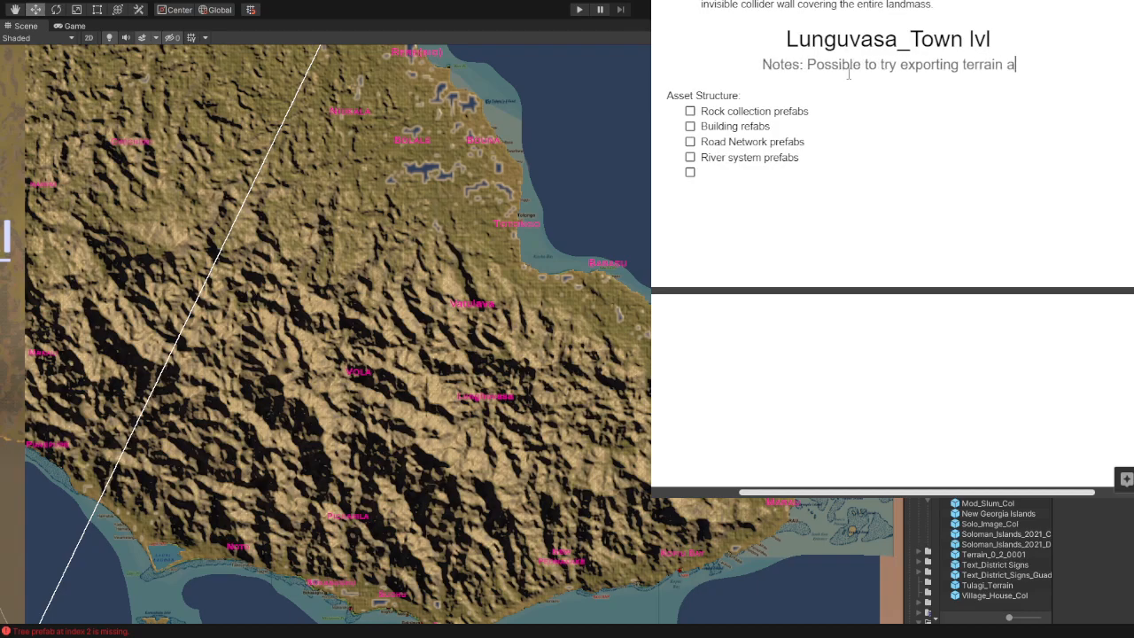
text(s mesh with )
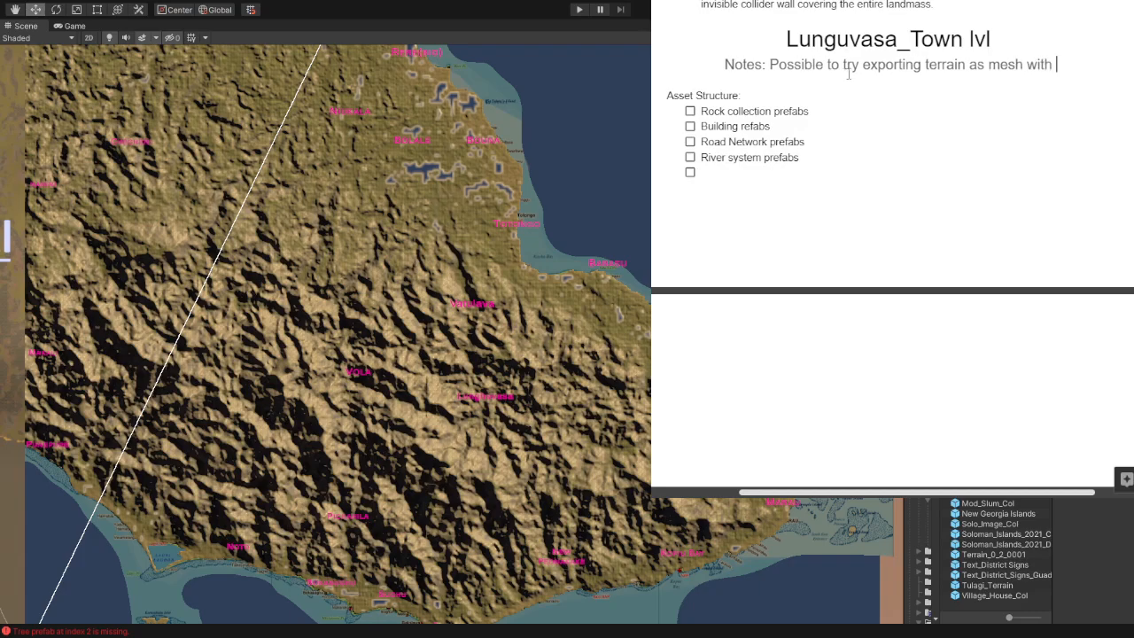
text(lod)
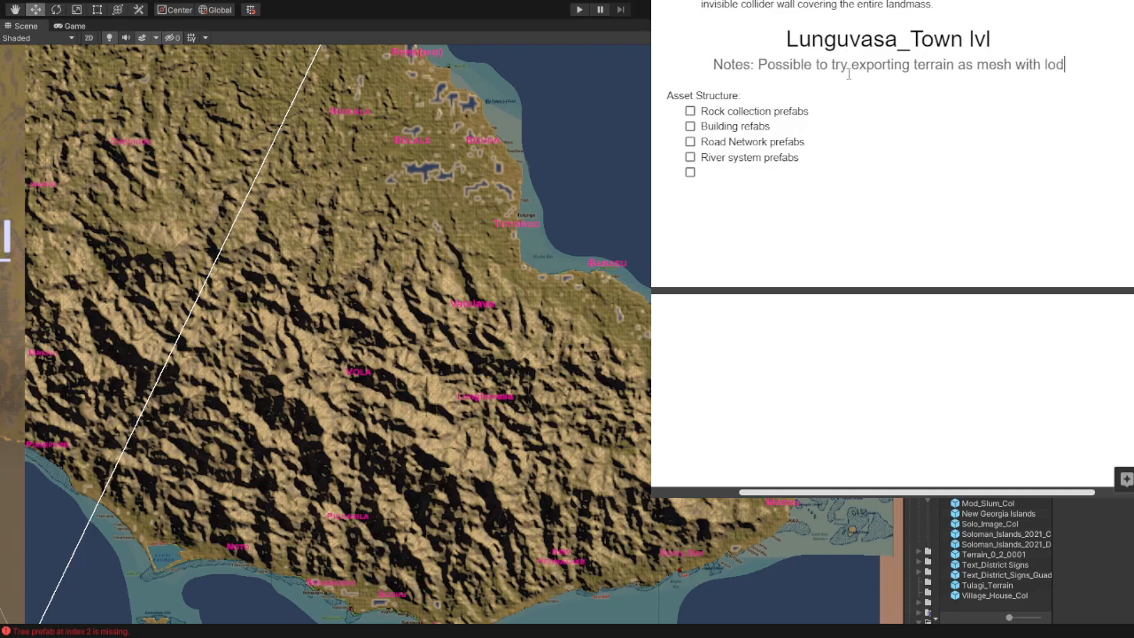
text(trees for susc)
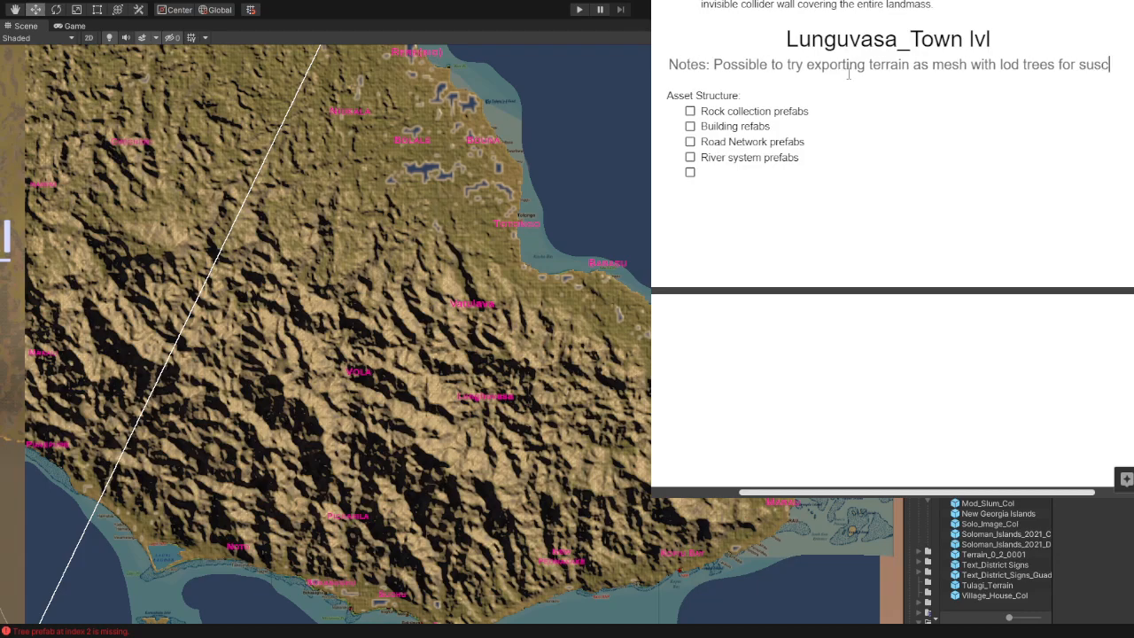
key(BackSpace)
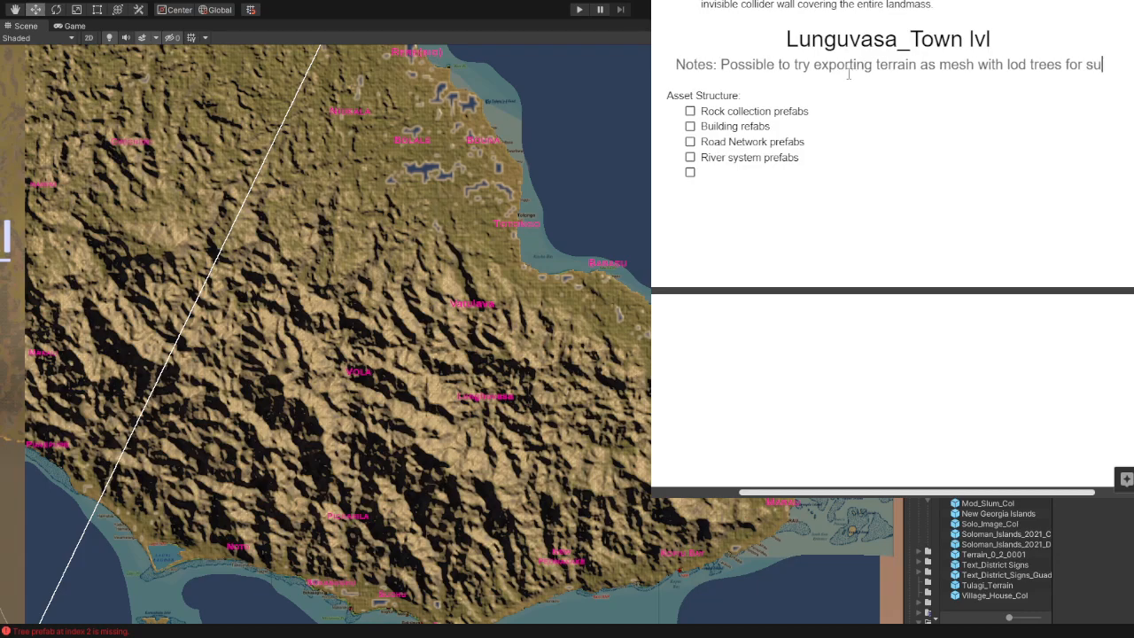
text(bscne)
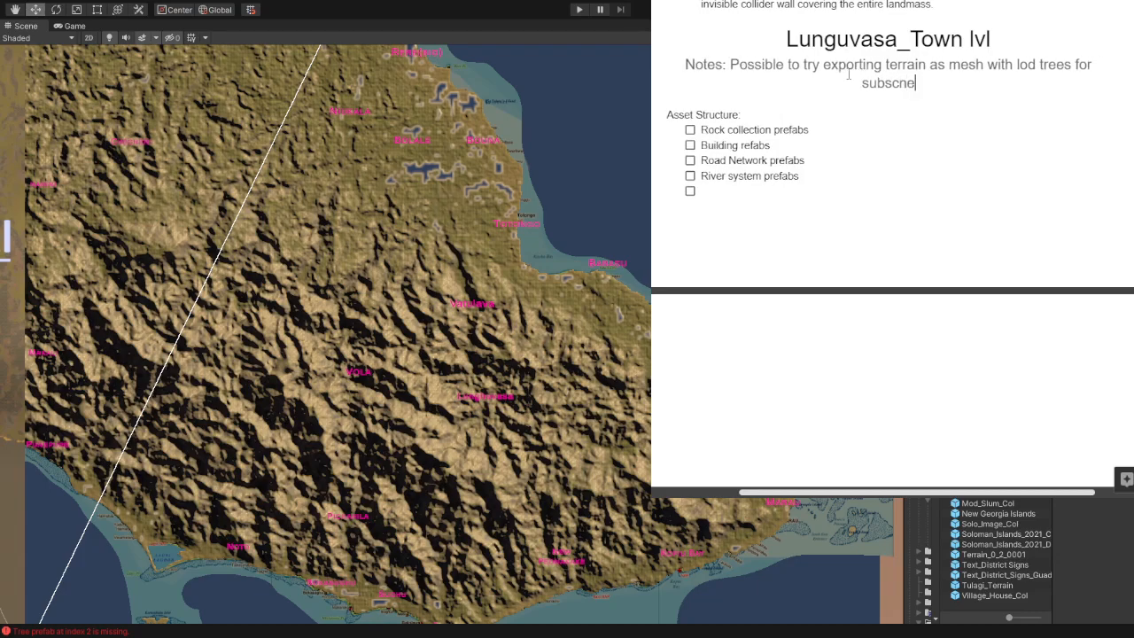
key(BackSpace)
key(BackSpace)
text(ee)
key(BackSpace)
text(nes.)
Step: Correct the checklist item "Building refabs" to "Building prefabs"
click(748, 191)
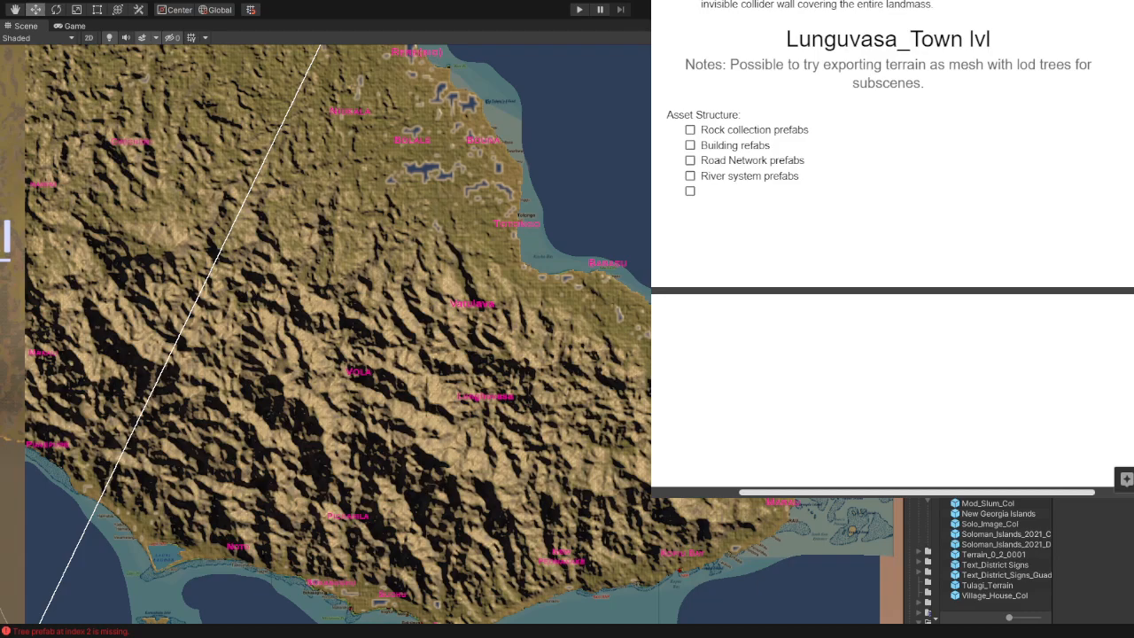
click(761, 199)
click(758, 198)
double_click(737, 197)
key(Up)
key(Up)
key(Up)
key(Right)
key(Right)
key(Right)
key(Right)
key(Right)
key(Right)
key(Right)
key(Right)
key(Right)
text(p)
Step: Add "Grass design" and "Tree design terrain system" as checklist items below "River system prefabs"
key(Down)
key(Down)
key(Down)
text(Grass)
text(p)
text(esign)
key(Return)
text(tree)
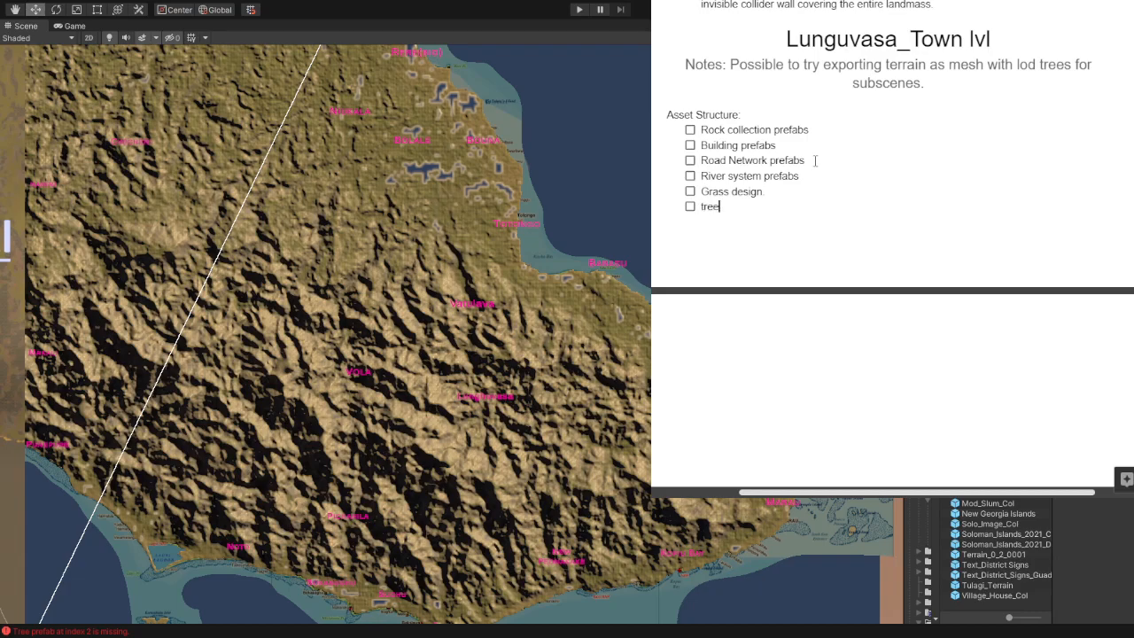
text( design)
text(for)
key(BackSpace)
key(BackSpace)
key(BackSpace)
key(BackSpace)
text(terrainsys)
key(BackSpace)
key(BackSpace)
key(BackSpace)
text(system)
Step: Append "terrain" to the "Grass design" checklist item
key(Up)
text(terains)
key(BackSpace)
key(BackSpace)
key(BackSpace)
key(BackSpace)
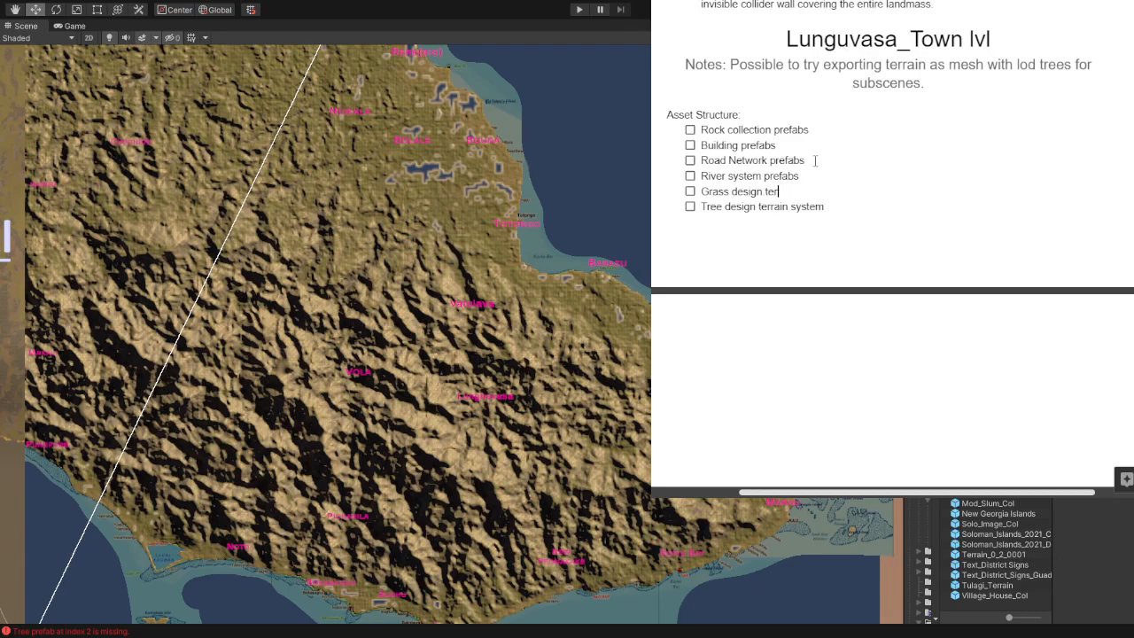
text(rain)
Step: Insert blank lines before "Asset Structure:" so the heading and its checklist start together on the next page
key(Down)
key(Down)
key(Up)
key(Up)
key(Up)
key(Up)
key(Up)
key(Up)
key(Up)
key(Up)
key(Left)
key(Left)
key(Left)
key(Left)
key(Left)
key(Left)
key(Left)
key(Left)
key(Left)
key(Left)
key(Left)
key(Left)
key(Left)
key(Left)
key(Left)
key(Left)
key(Return)
key(Return)
key(Return)
key(Return)
key(Return)
key(Return)
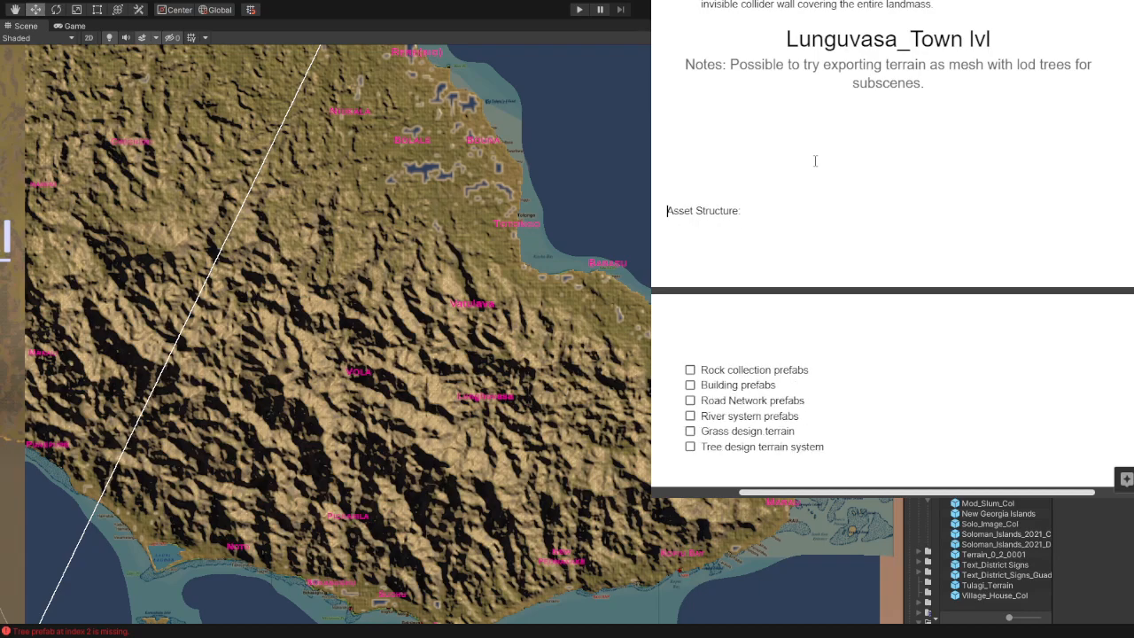
key(Return)
key(Down)
key(Down)
key(Down)
key(Down)
key(Down)
key(Down)
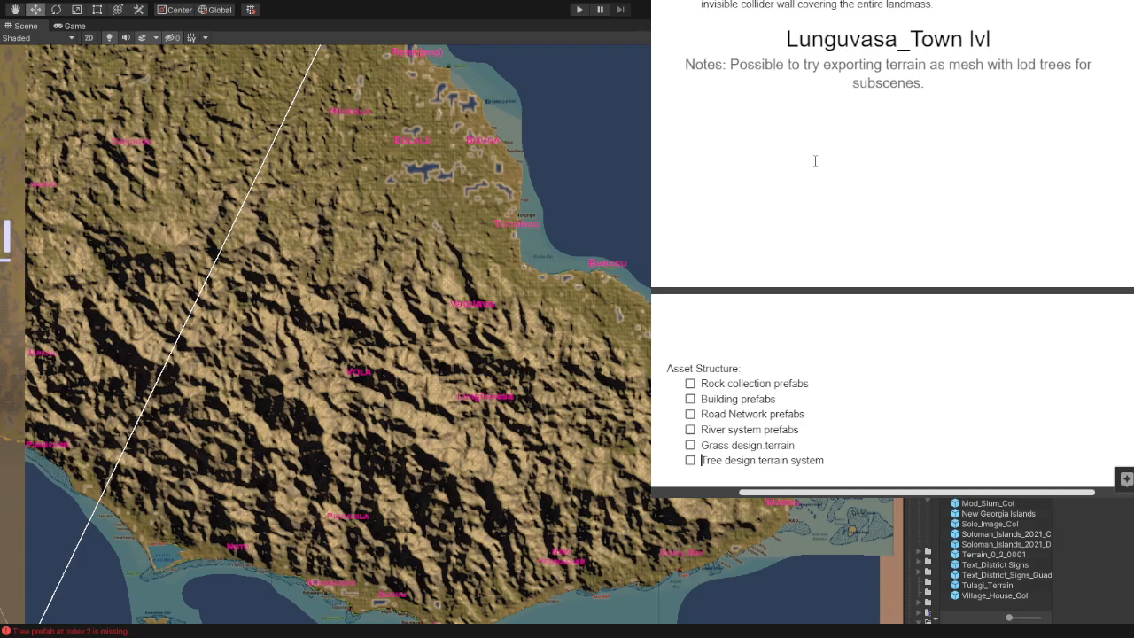
key(Down)
key(Down)
key(Down)
key(Down)
key(Down)
key(Down)
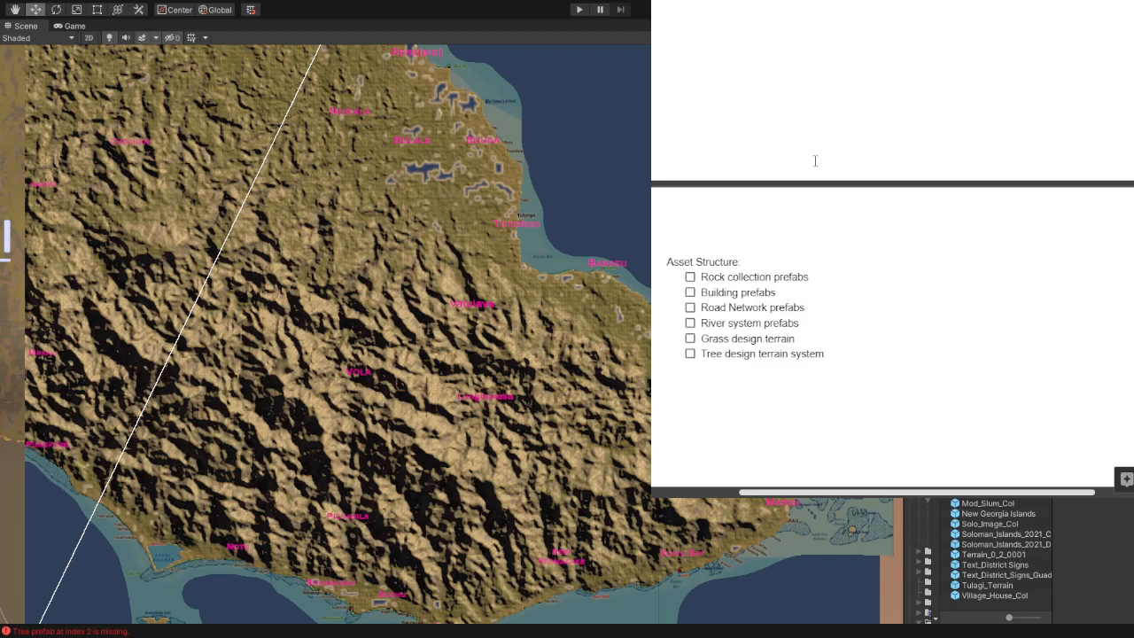
Step: Add "Road light prefabs" and "Street pole prefabs ??" as checklist items below "Tree design terrain system"
click(741, 364)
key(Return)
scroll(462, 484, up, 4)
middle_drag(463, 484, 463, 483)
drag(463, 484, 465, 345)
middle_drag(465, 346, 426, 329)
scroll(346, 386, up, 2)
scroll(346, 387, up, 2)
scroll(348, 349, down, 1)
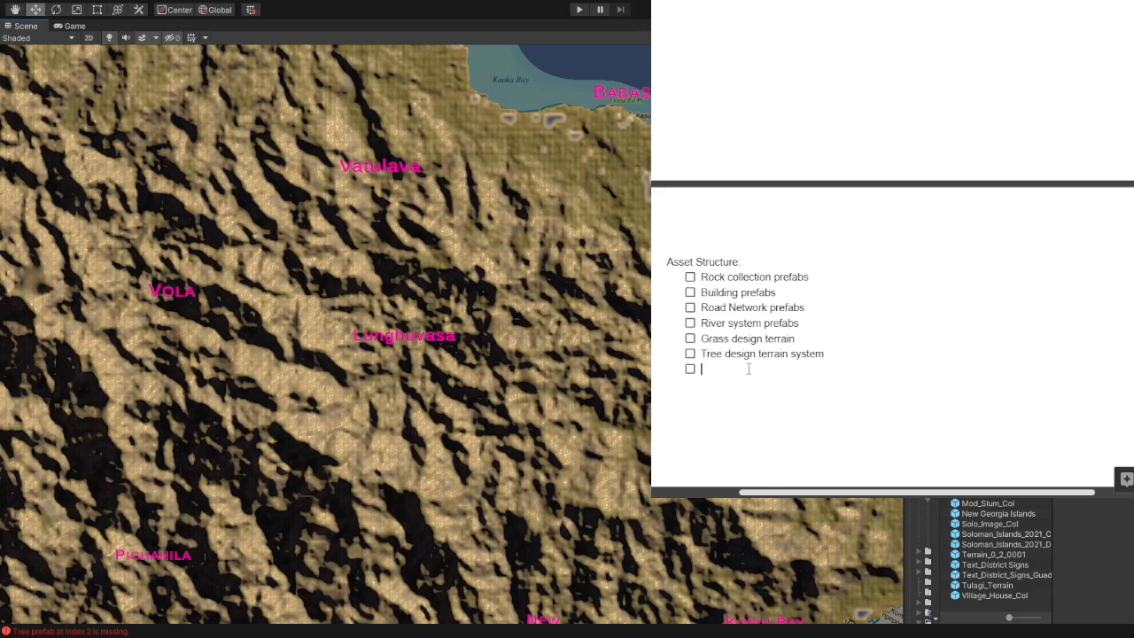
text(Road light prefabs)
key(Return)
text(street pole prefabs ??)
key(Return)
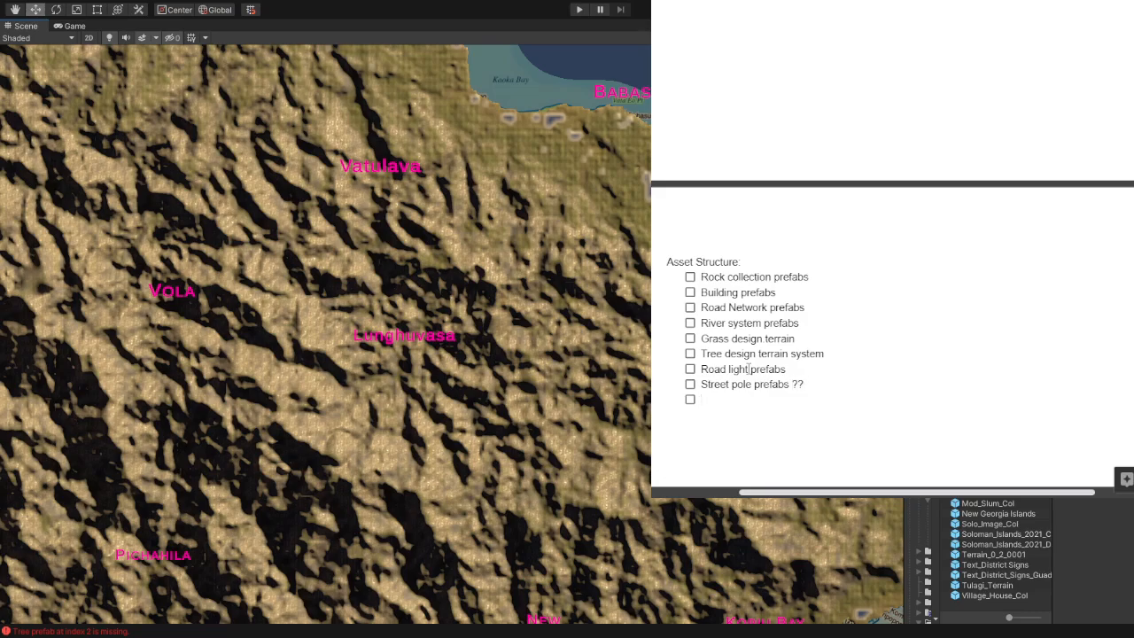
Step: Append "??" to the "Road light prefabs" checklist item
key(Up)
key(Up)
key(Right)
key(Right)
key(Right)
key(Right)
key(Right)
key(Right)
key(Right)
key(Right)
key(End)
text(??)
Step: Add the checklist item "Building light prefab col" below "Street pole prefabs ??", followed by an empty item
key(Down)
key(Down)
text(Building light prefab col)
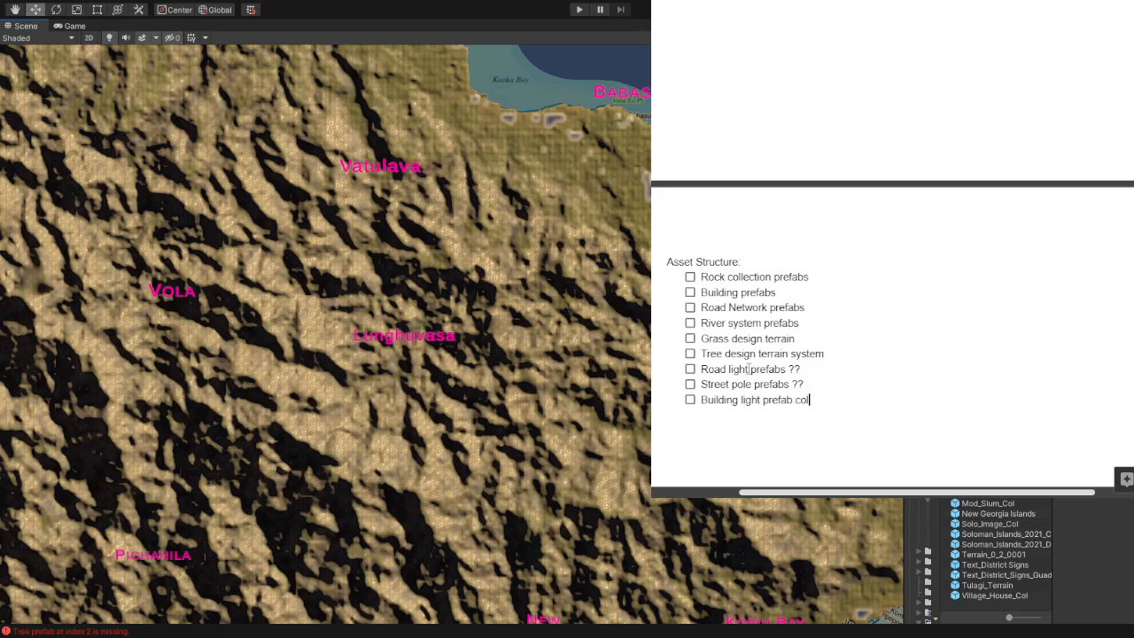
key(Return)
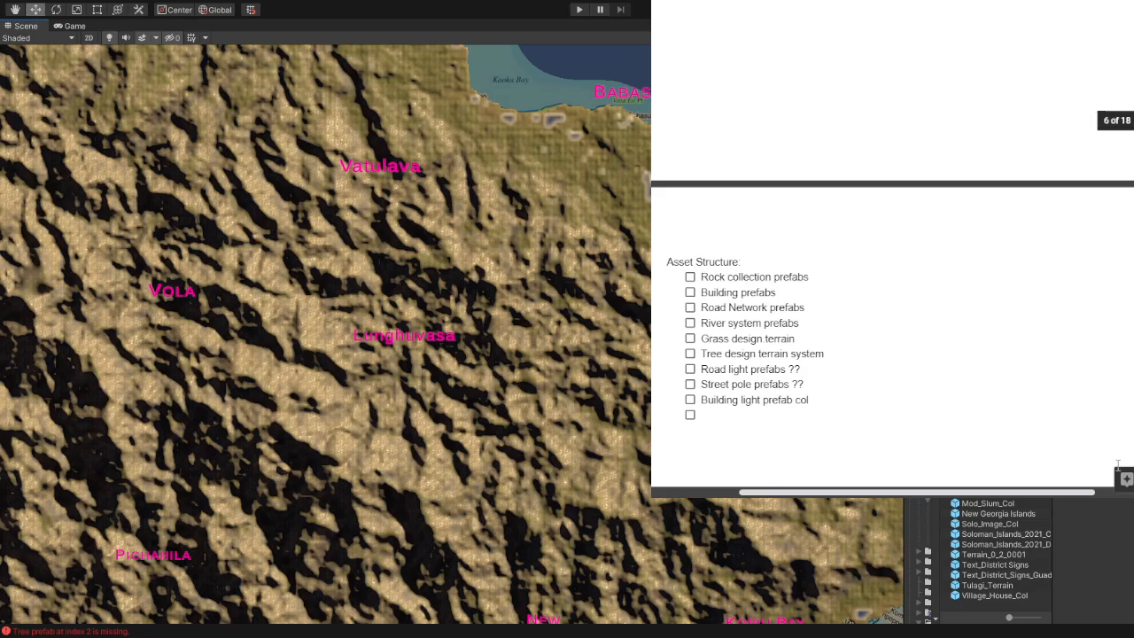
click(770, 417)
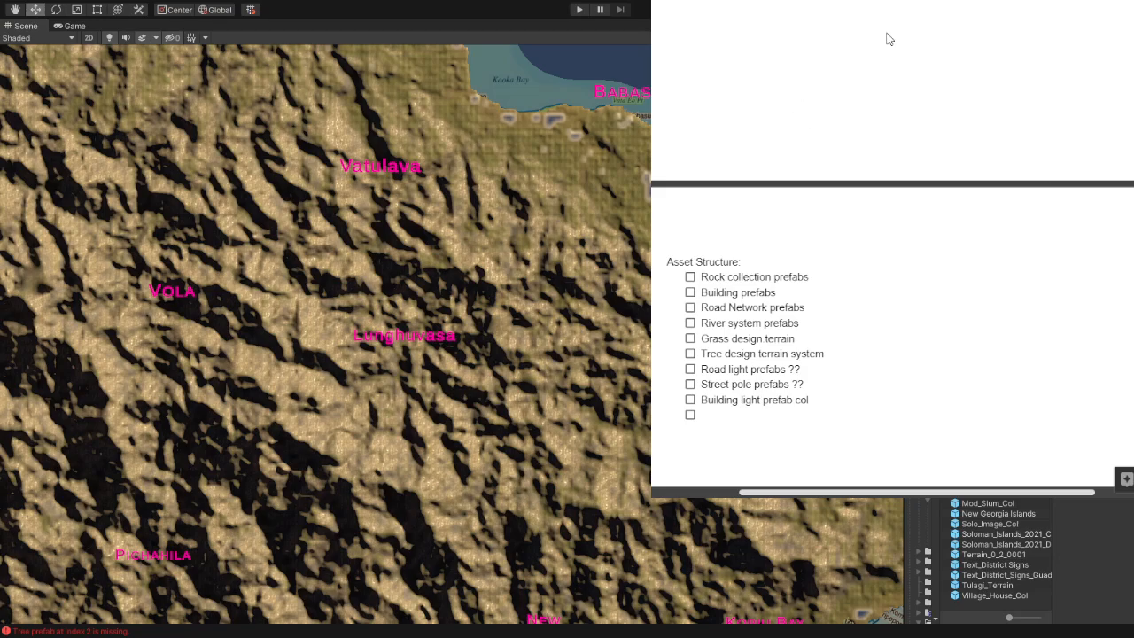
Step: Examine the terrain around the Lunghuvasa label and the wider Guadalcanal landmass in the scene
scroll(475, 376, up, 2)
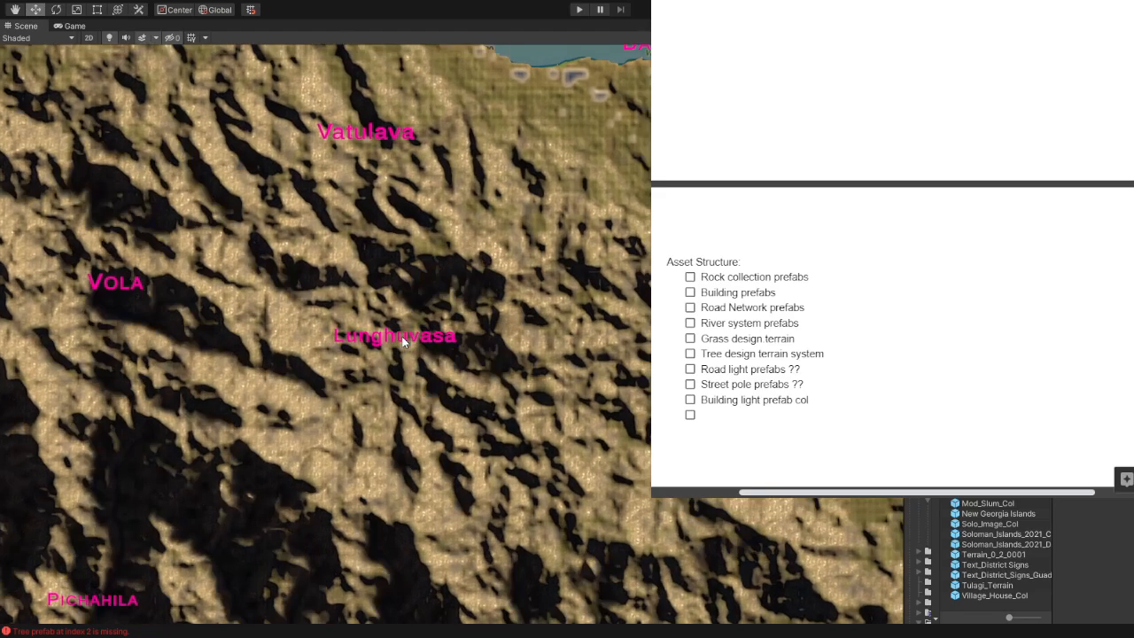
middle_drag(393, 375, 502, 316)
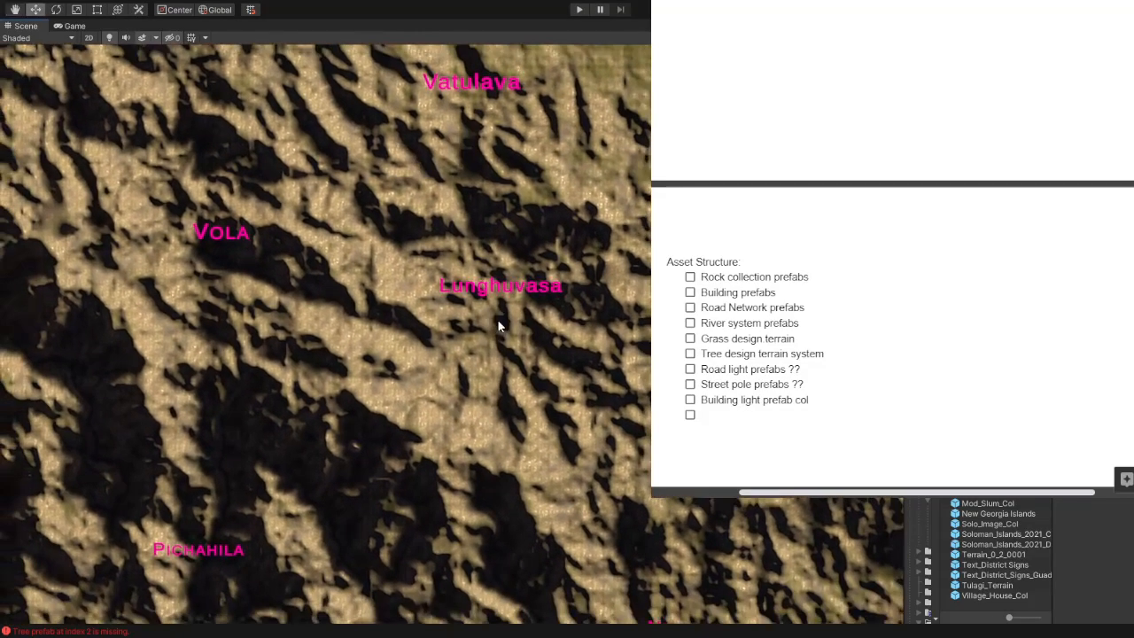
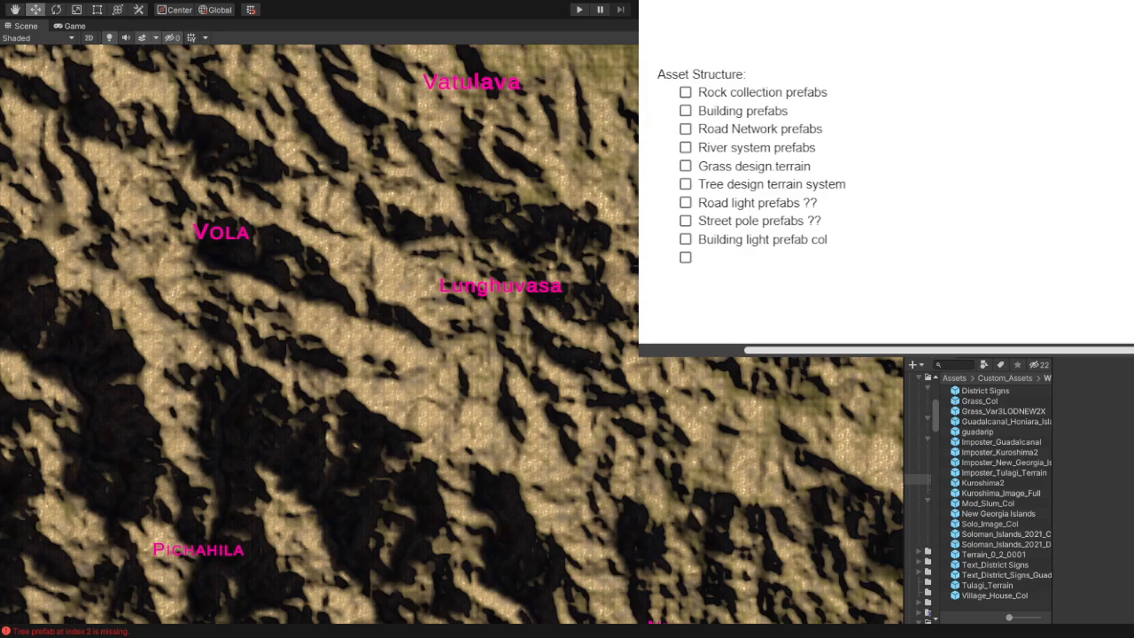
click(769, 265)
double_click(740, 269)
click(752, 263)
scroll(216, 427, down, 3)
scroll(248, 239, down, 18)
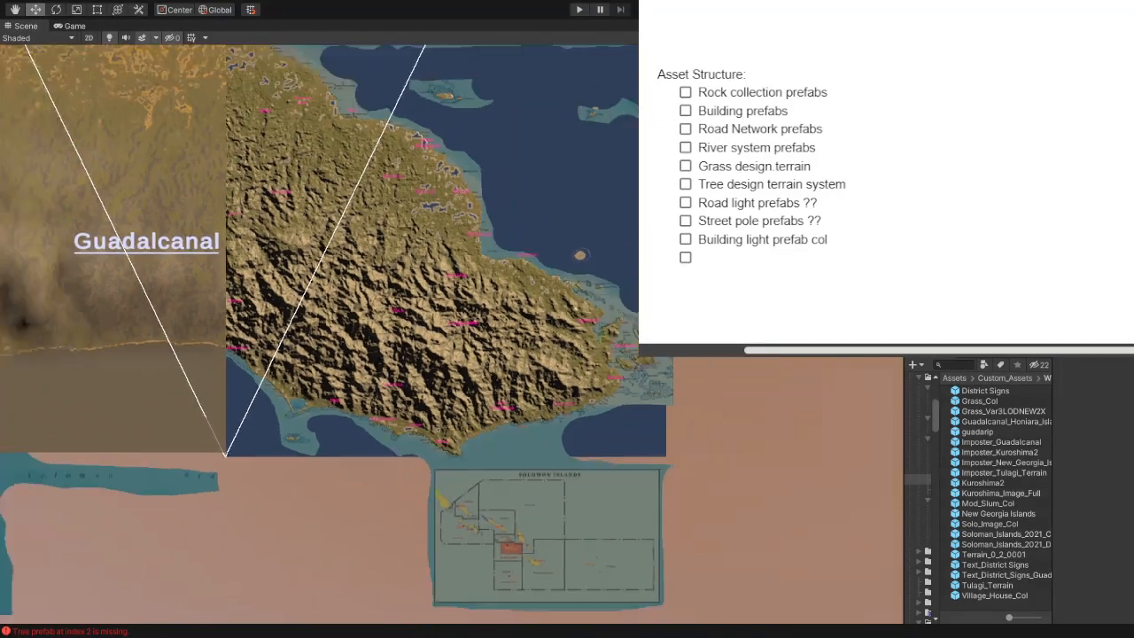
middle_drag(248, 239, 474, 419)
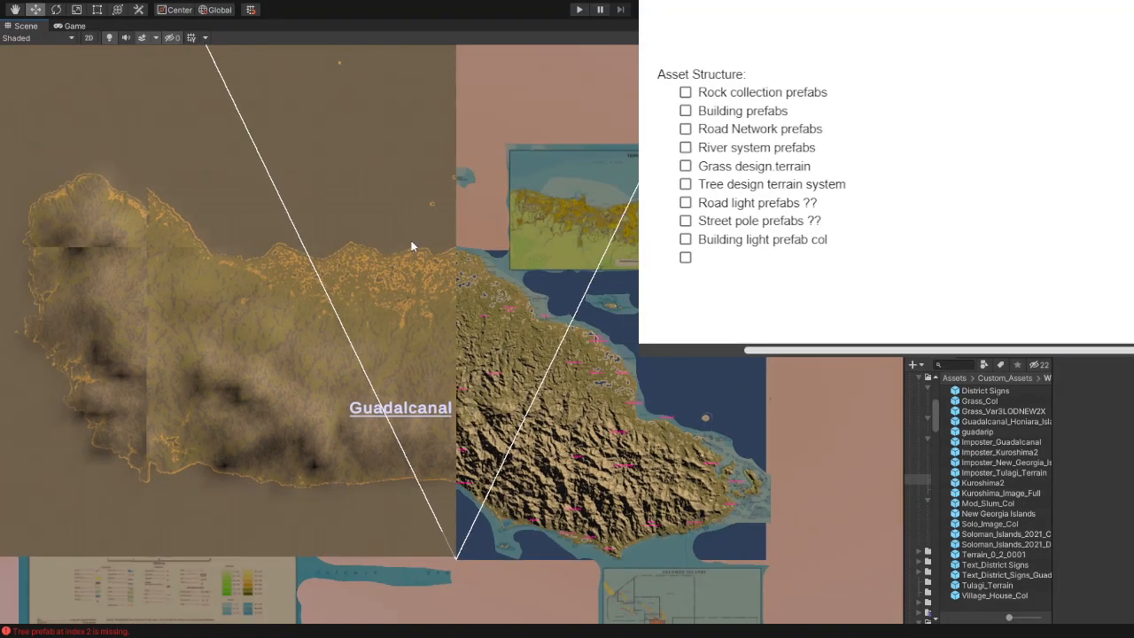
scroll(473, 317, up, 1)
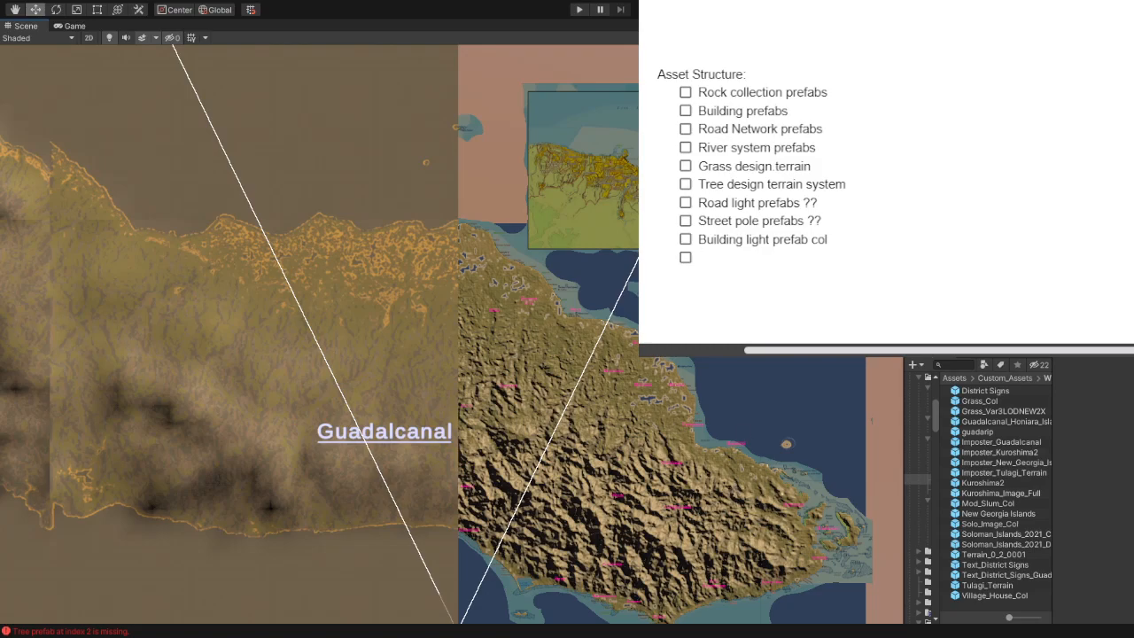
Step: Select and frame the Lunghuvasa label, inspect its surrounding mountain terrain from oblique and overhead views, and clear the selection
click(677, 511)
key(f)
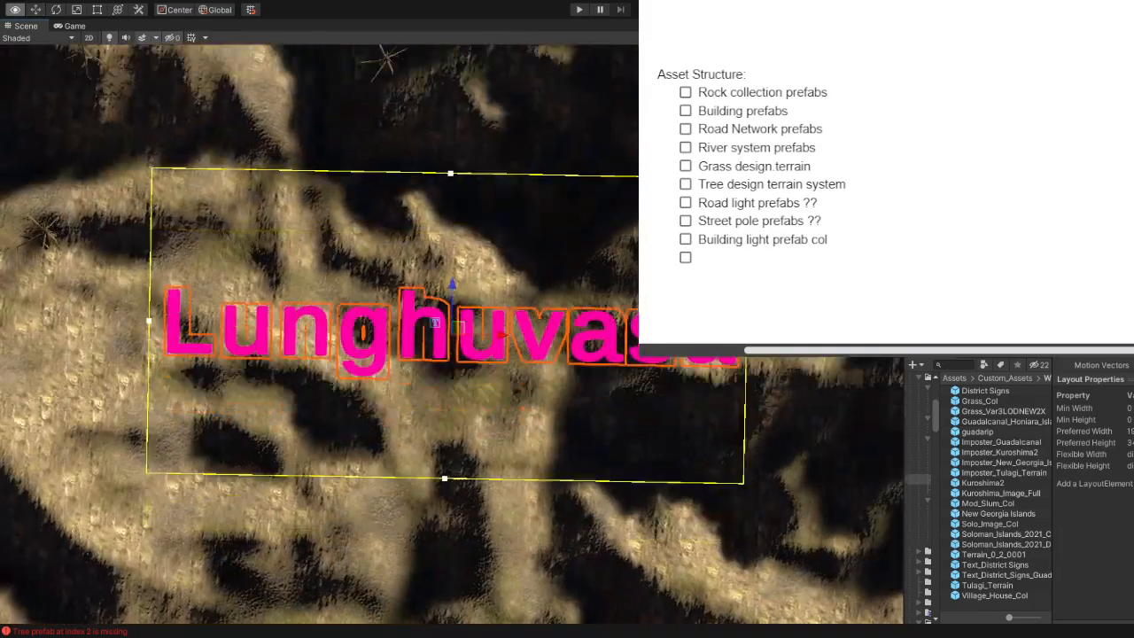
alt+drag(549, 164, 619, 290)
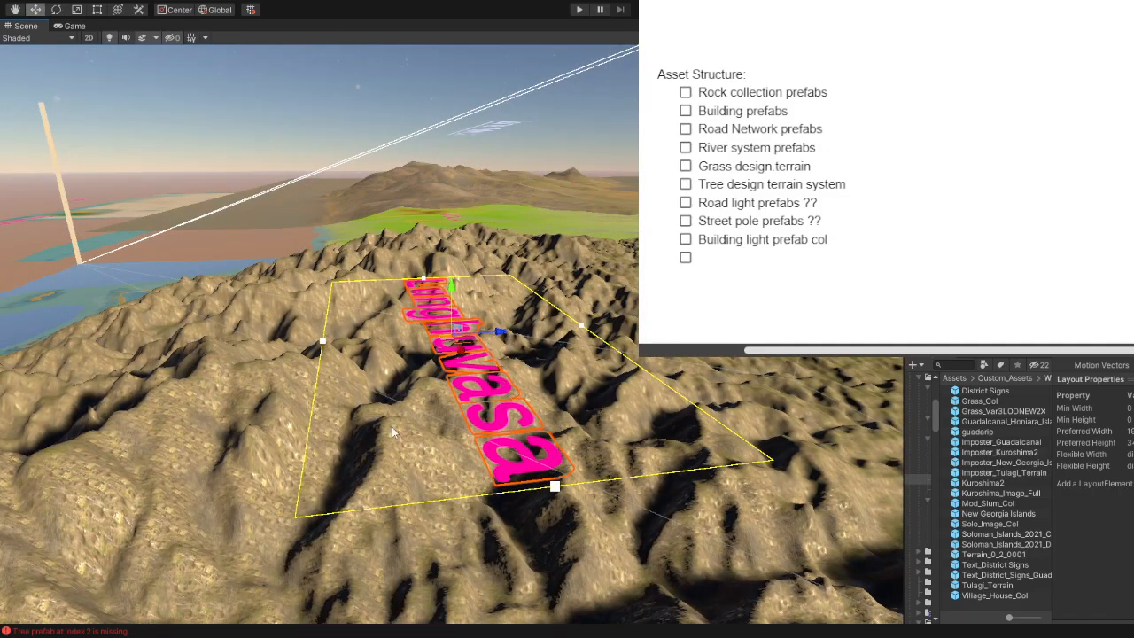
right_drag(366, 324, 411, 368)
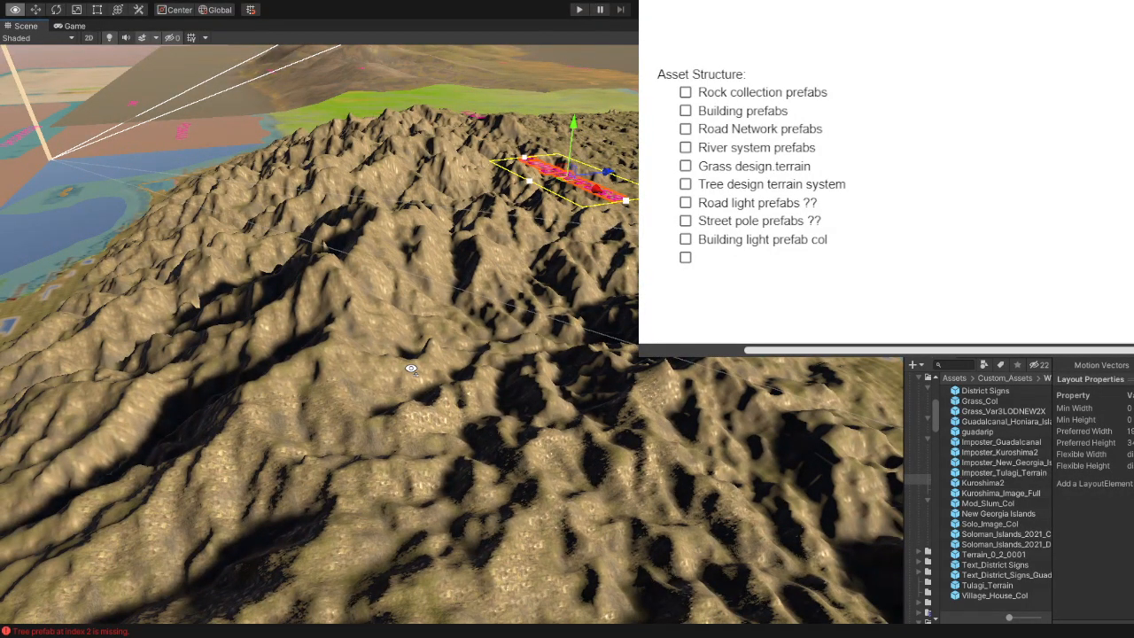
right_drag(411, 369, 504, 324)
key(f)
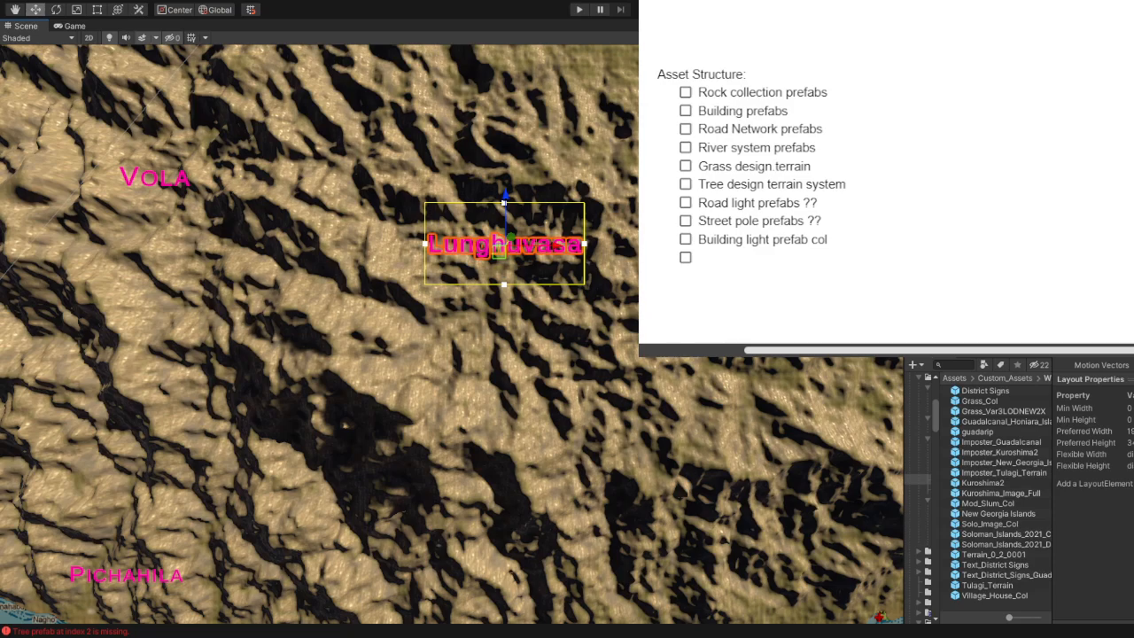
scroll(614, 298, down, 3)
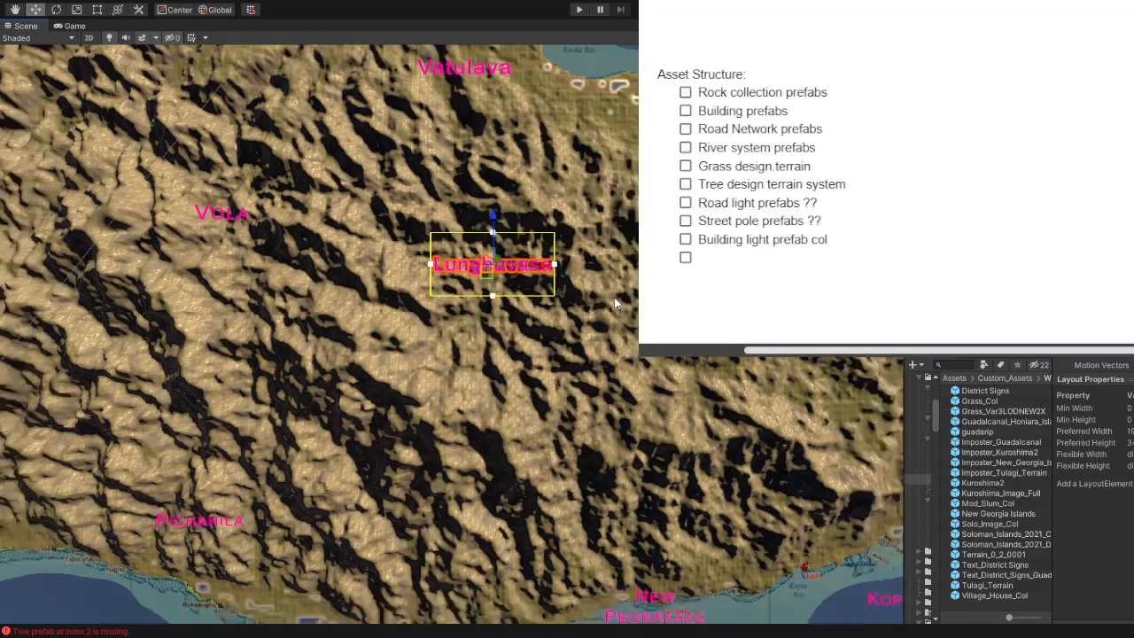
scroll(614, 297, up, 3)
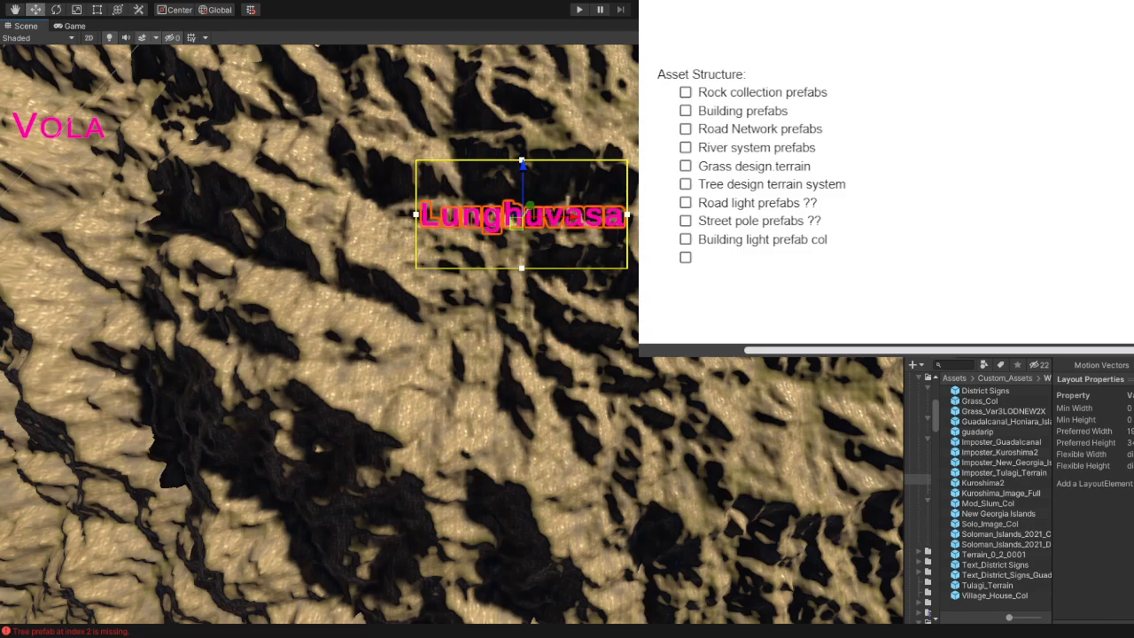
scroll(307, 341, down, 2)
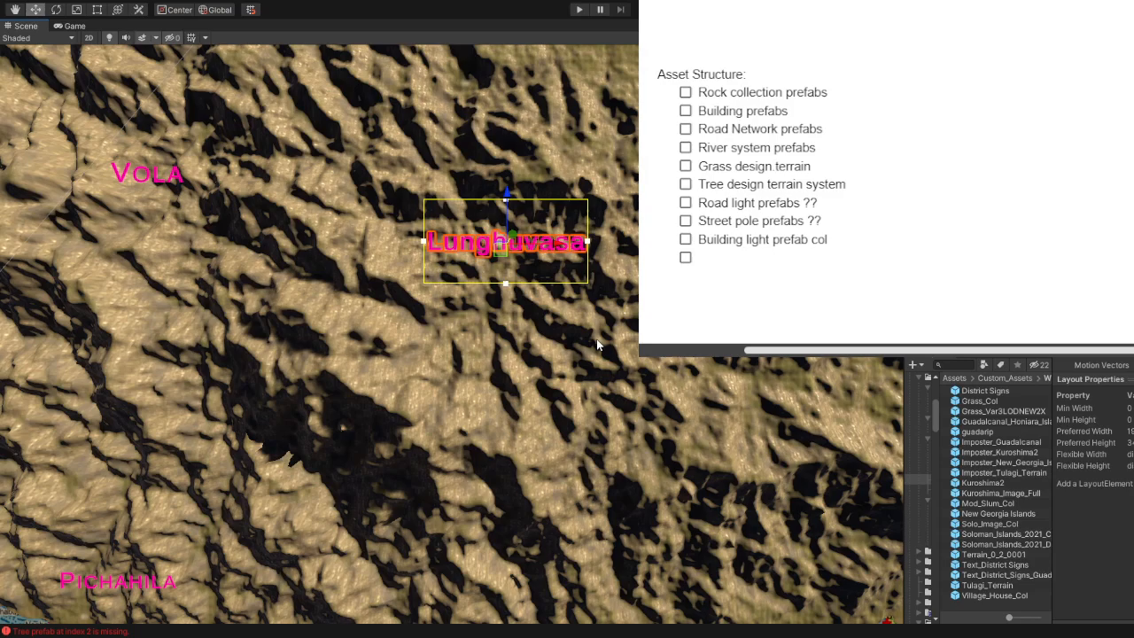
scroll(396, 376, down, 5)
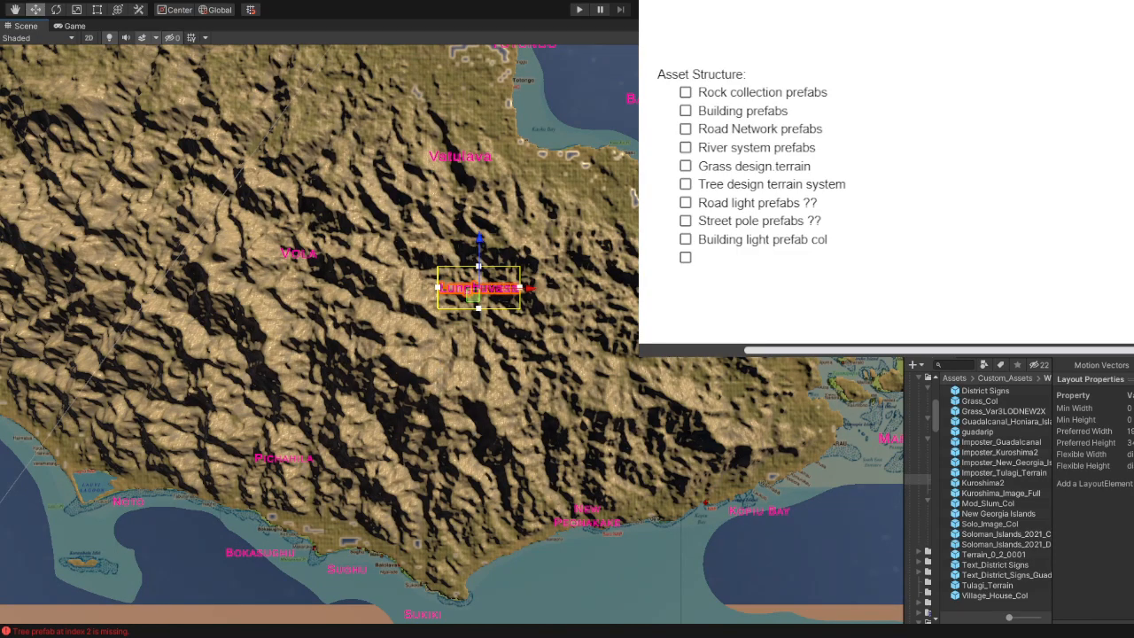
key(Delete)
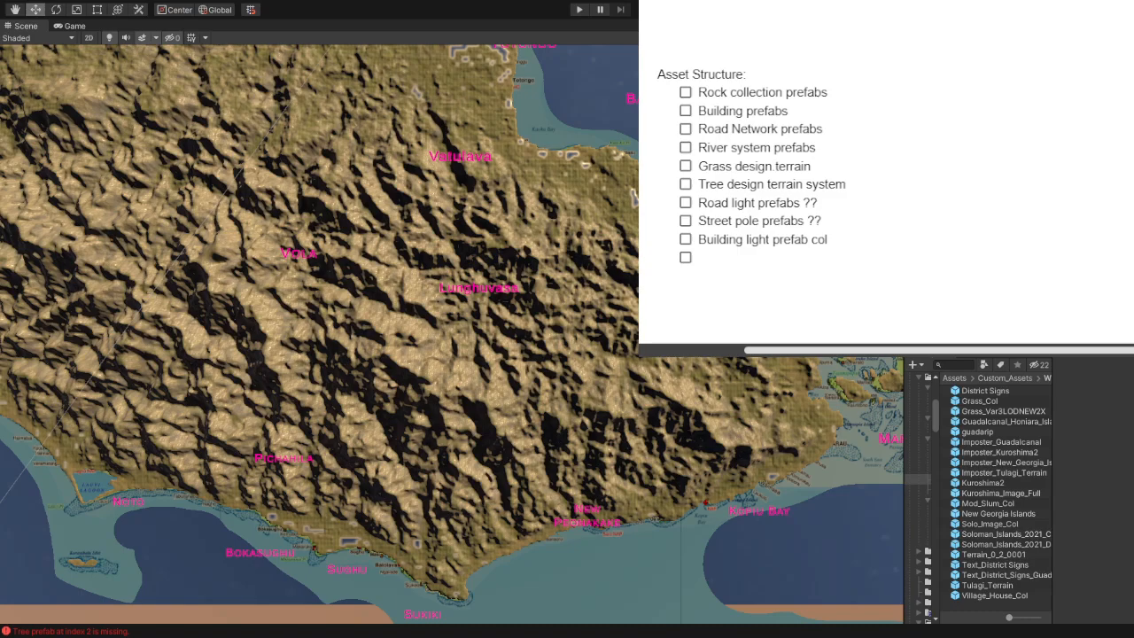
Step: Examine the mountain terrain between the Vola, Lunghuvasa and Vatulava labels from overhead at different distances
scroll(627, 329, up, 4)
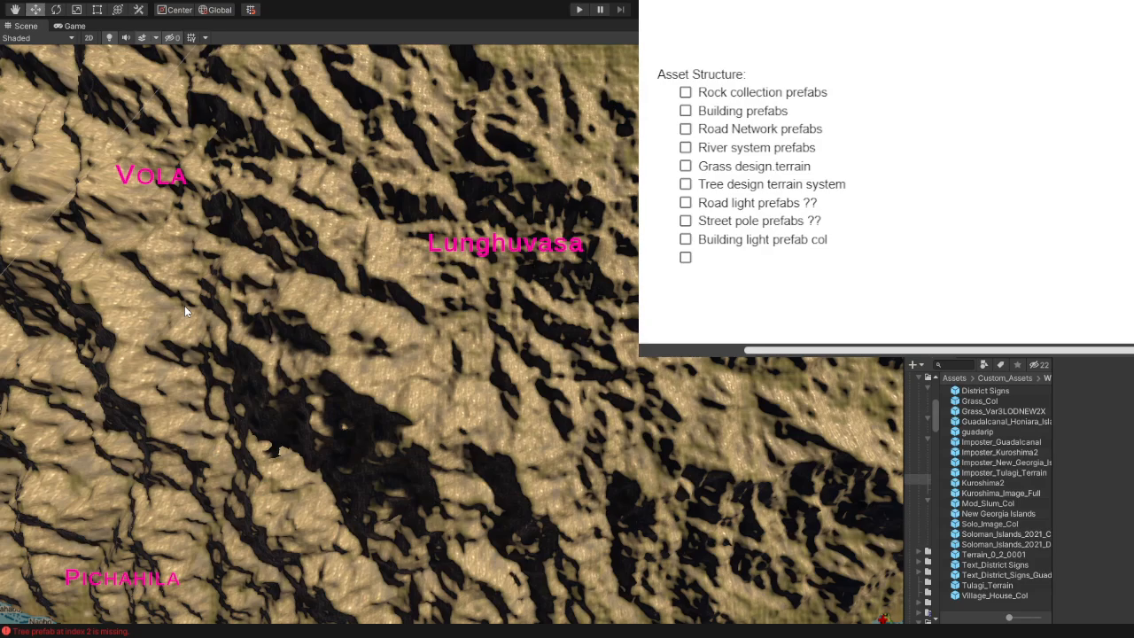
scroll(182, 285, down, 3)
scroll(214, 278, up, 2)
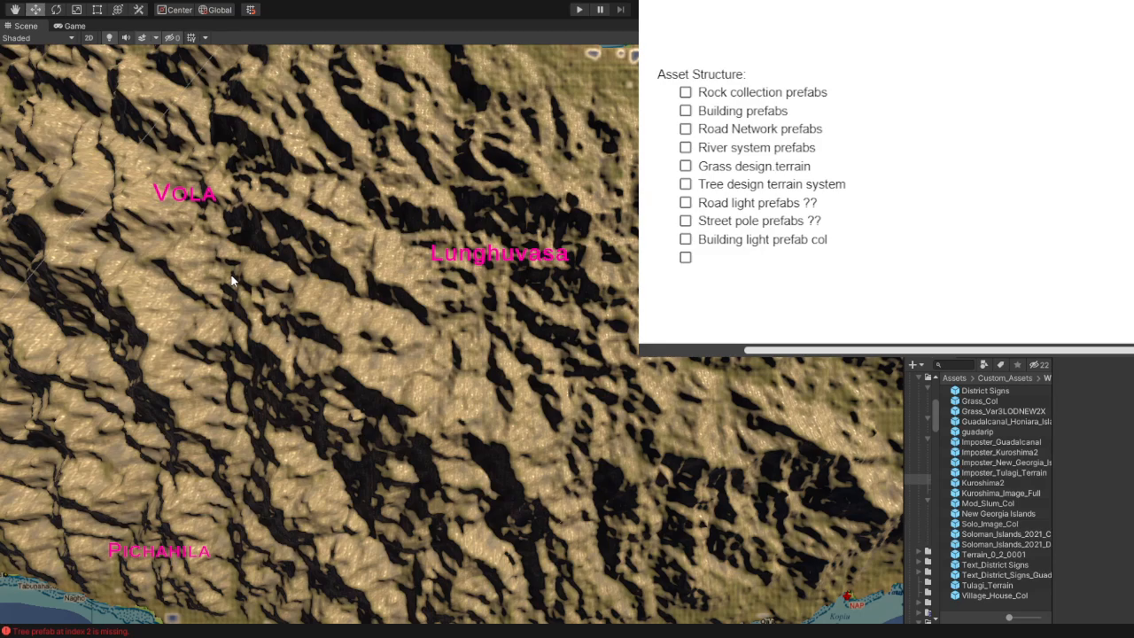
middle_drag(360, 163, 380, 387)
middle_drag(363, 110, 356, 207)
middle_drag(362, 360, 334, 104)
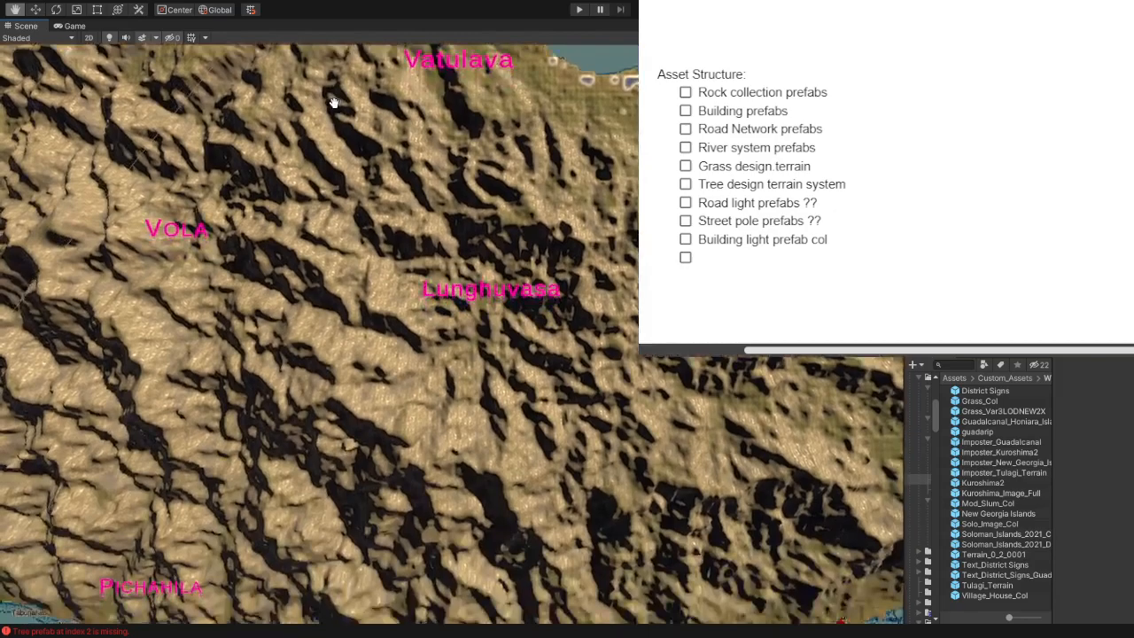
scroll(334, 103, down, 3)
scroll(336, 104, down, 2)
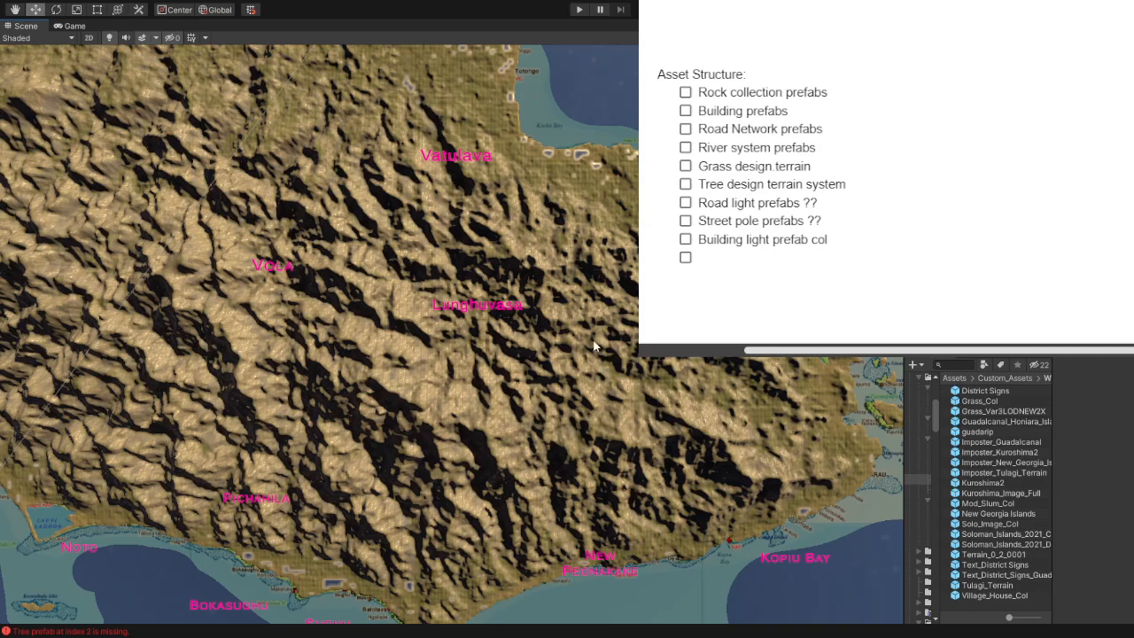
middle_drag(576, 282, 606, 286)
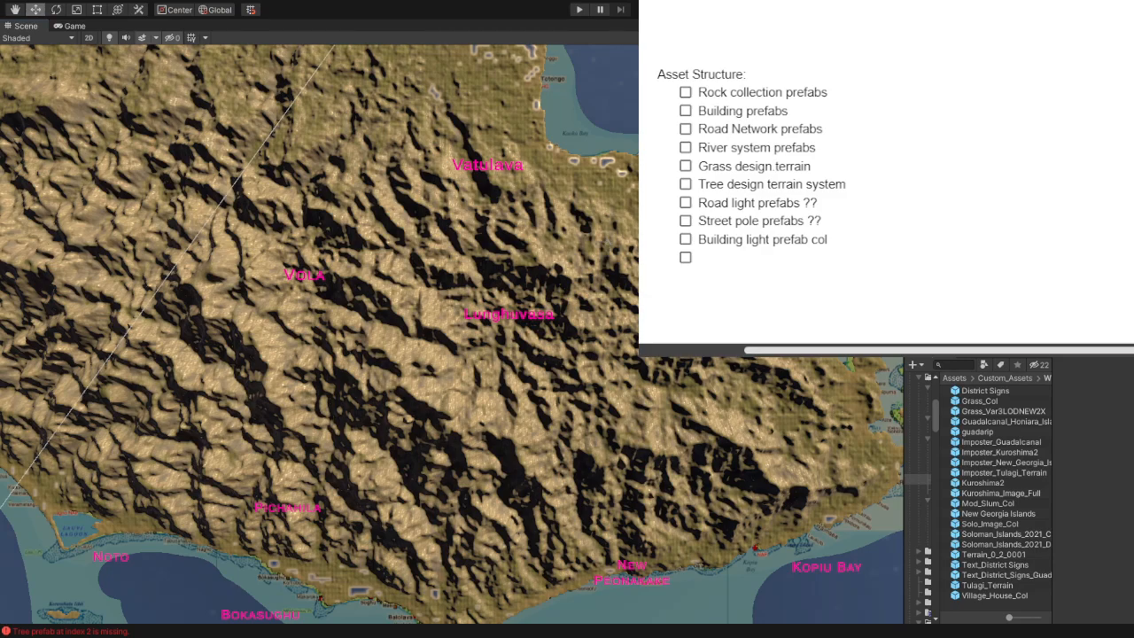
Step: Inspect the island's mountain ridges from oblique angles, from a wide coastal view to the slopes beside the Lunghuvasa label
alt+drag(451, 381, 183, 258)
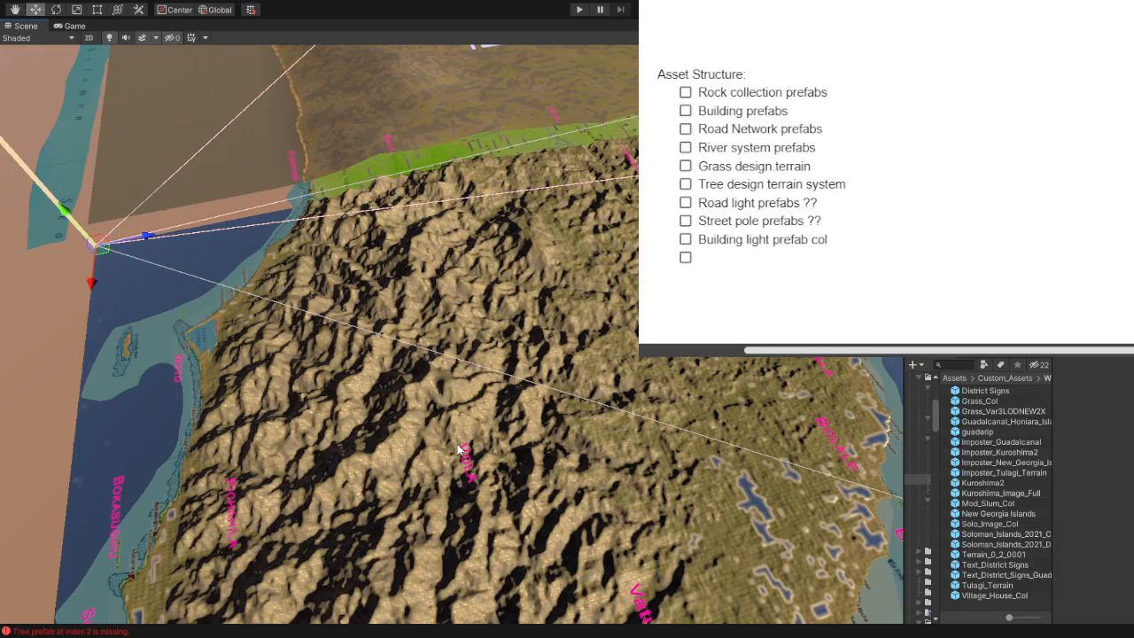
middle_drag(460, 450, 501, 146)
scroll(696, 460, down, 5)
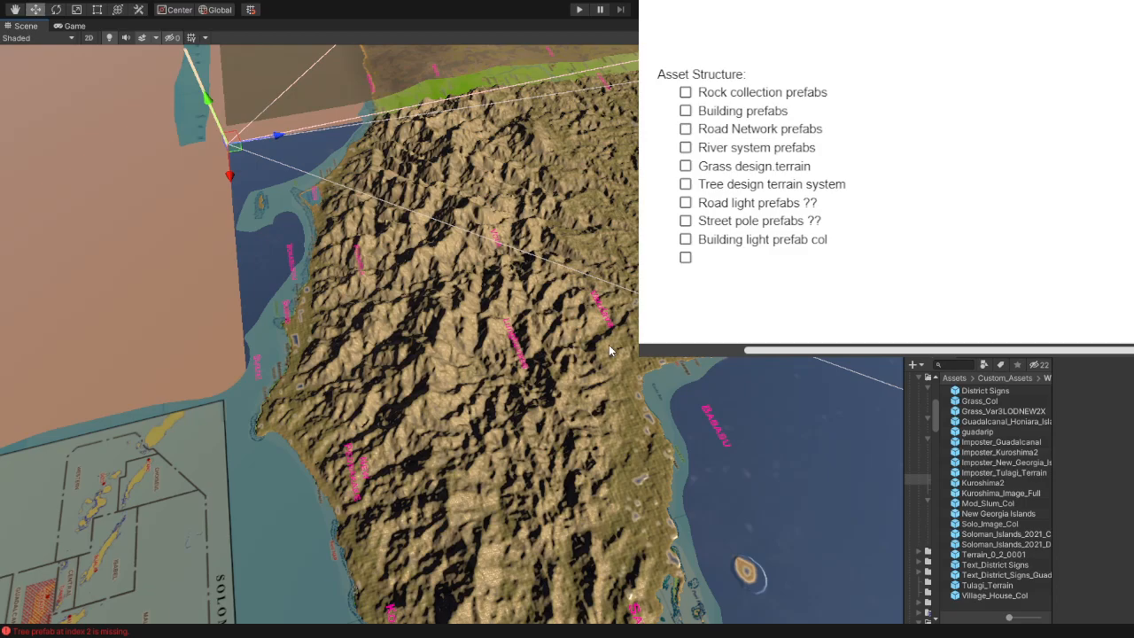
right_drag(614, 345, 422, 258)
middle_drag(691, 379, 432, 108)
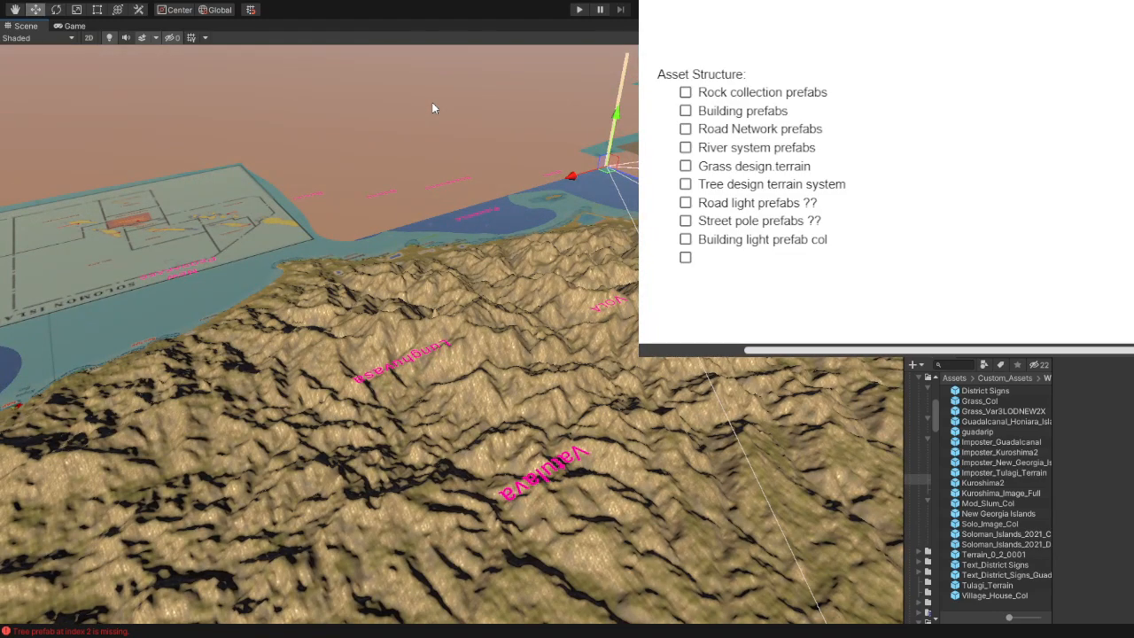
right_drag(309, 228, 489, 274)
right_drag(570, 268, 327, 246)
middle_drag(611, 332, 456, 312)
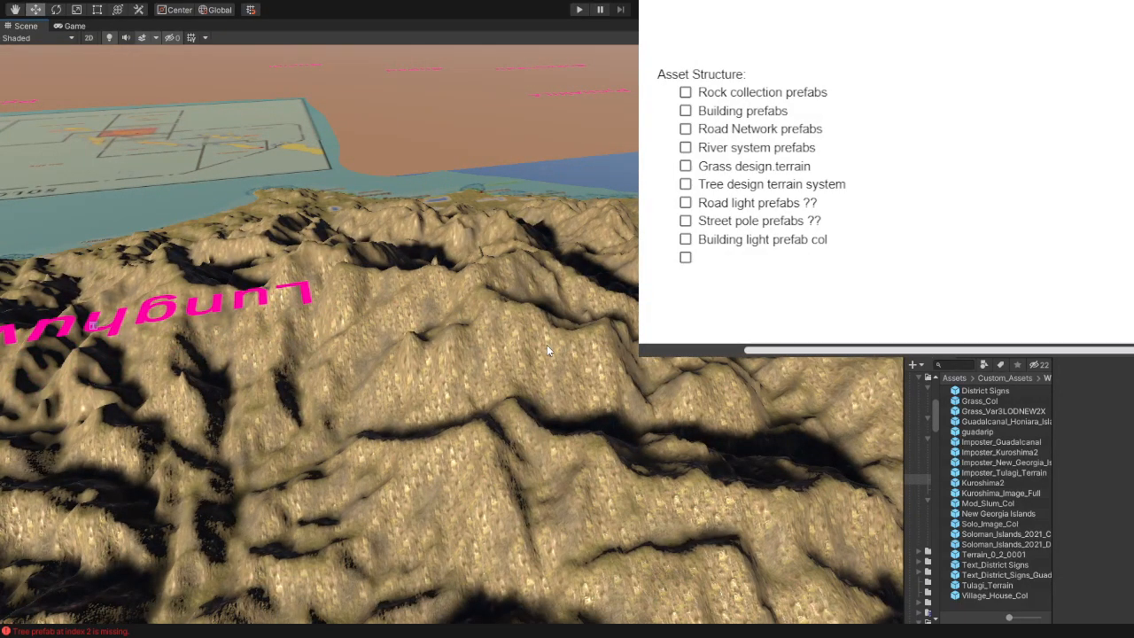
middle_drag(547, 345, 583, 341)
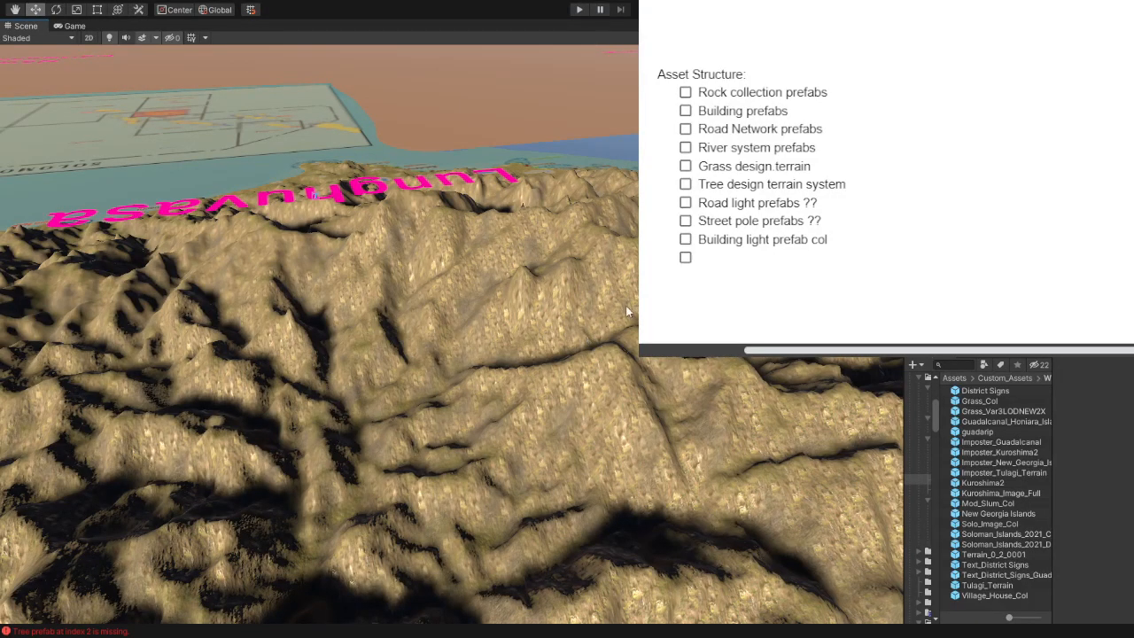
Step: Inspect the valleys around the Vola label, the coastal lowland by Vatulava and the nearby ridges with bare trees
right_drag(682, 282, 474, 300)
scroll(613, 309, down, 5)
middle_drag(647, 374, 536, 307)
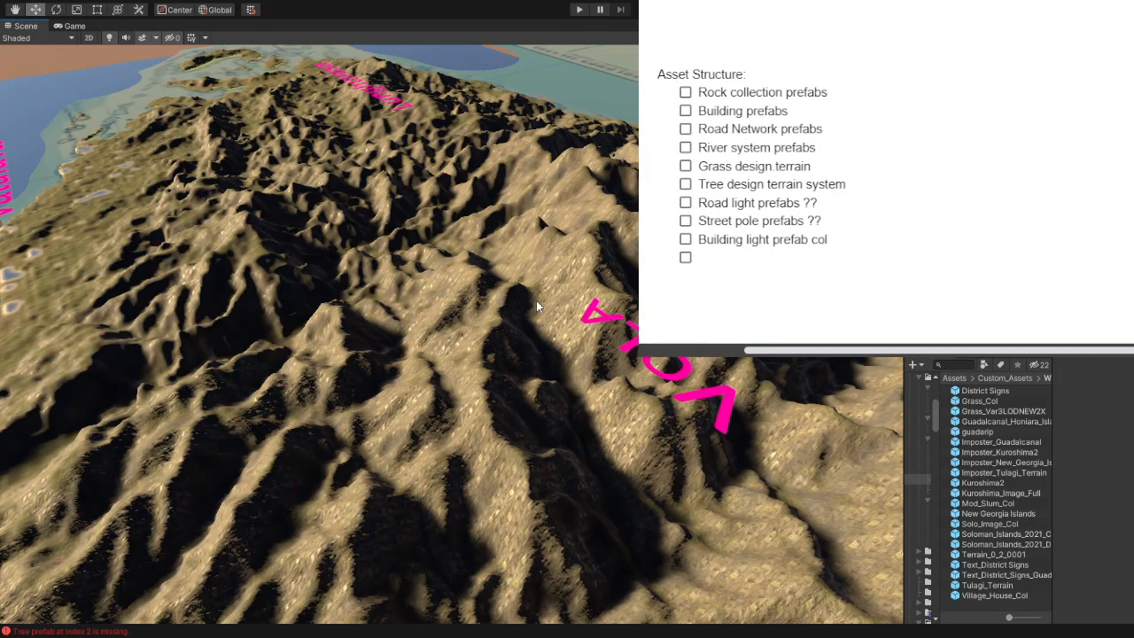
right_drag(536, 306, 678, 314)
middle_drag(304, 328, 448, 308)
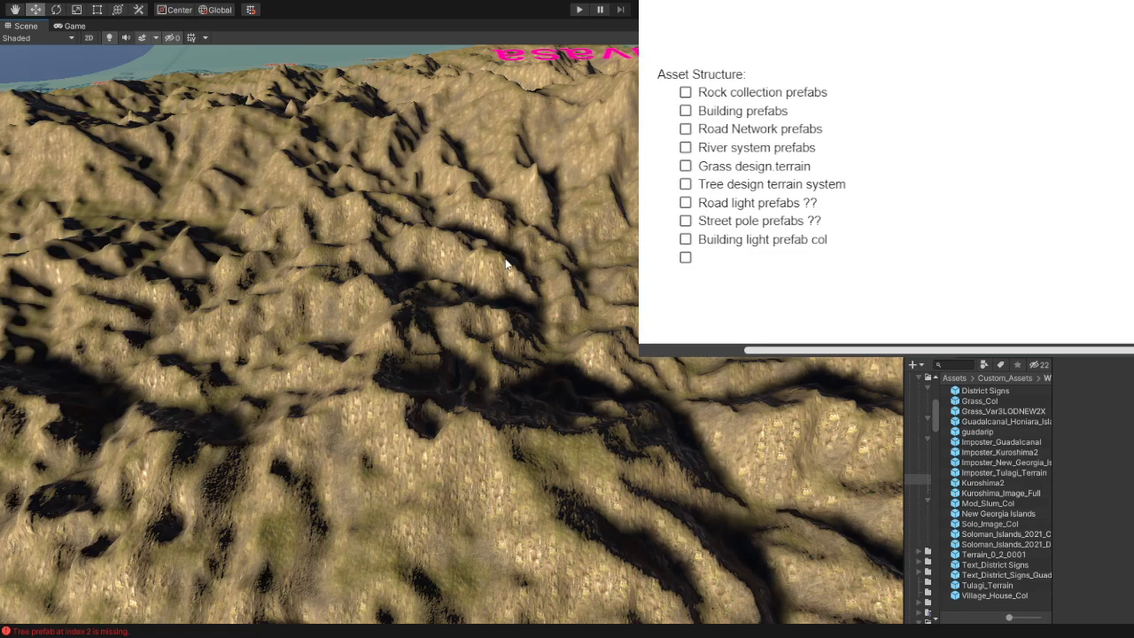
right_drag(505, 259, 395, 278)
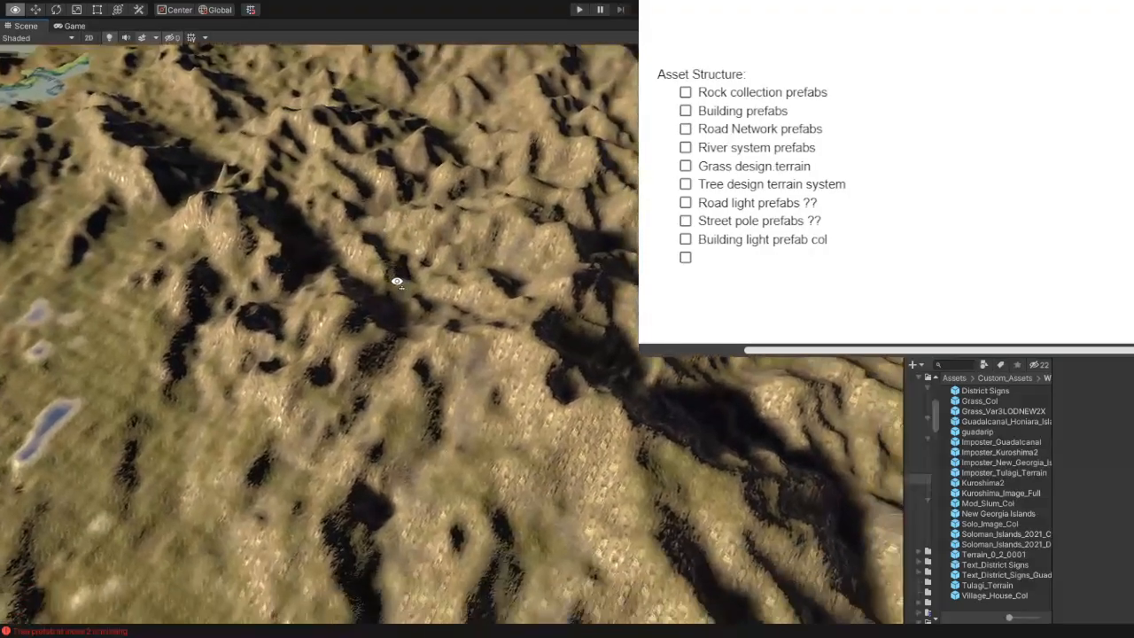
scroll(523, 271, down, 5)
right_drag(523, 271, 383, 287)
middle_drag(533, 327, 459, 270)
scroll(459, 270, down, 5)
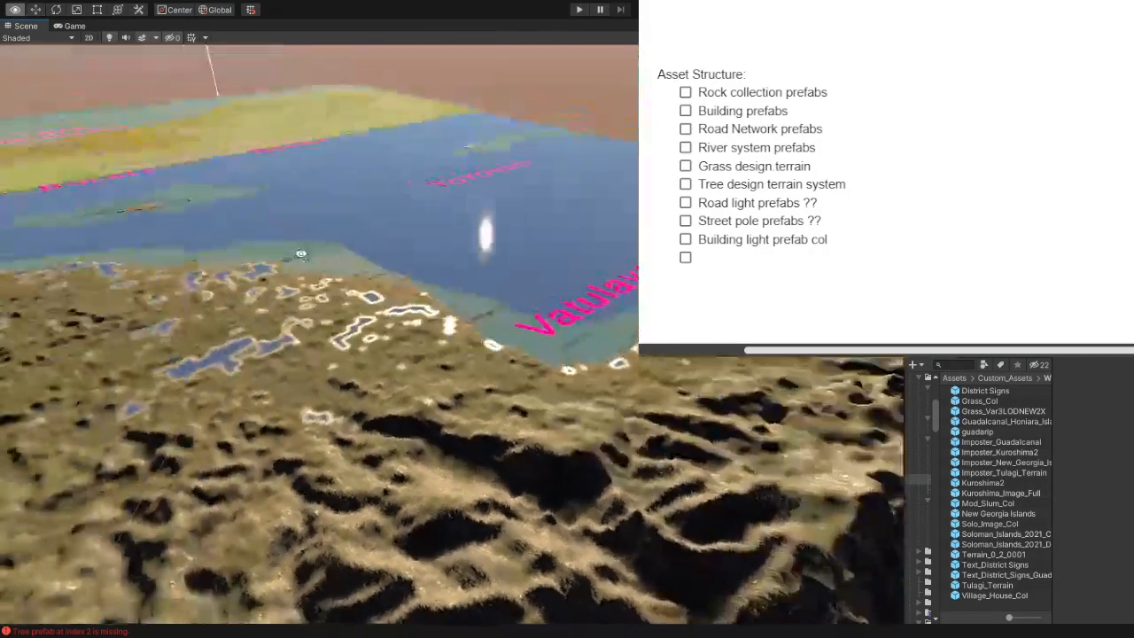
scroll(459, 270, down, 2)
scroll(459, 270, up, 6)
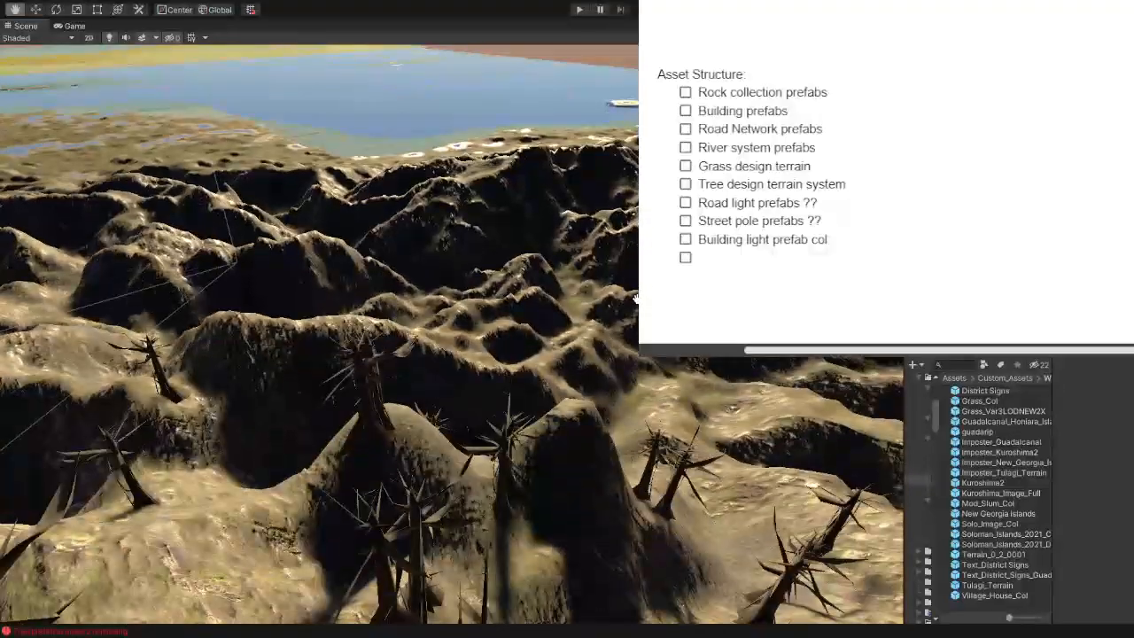
key(w)
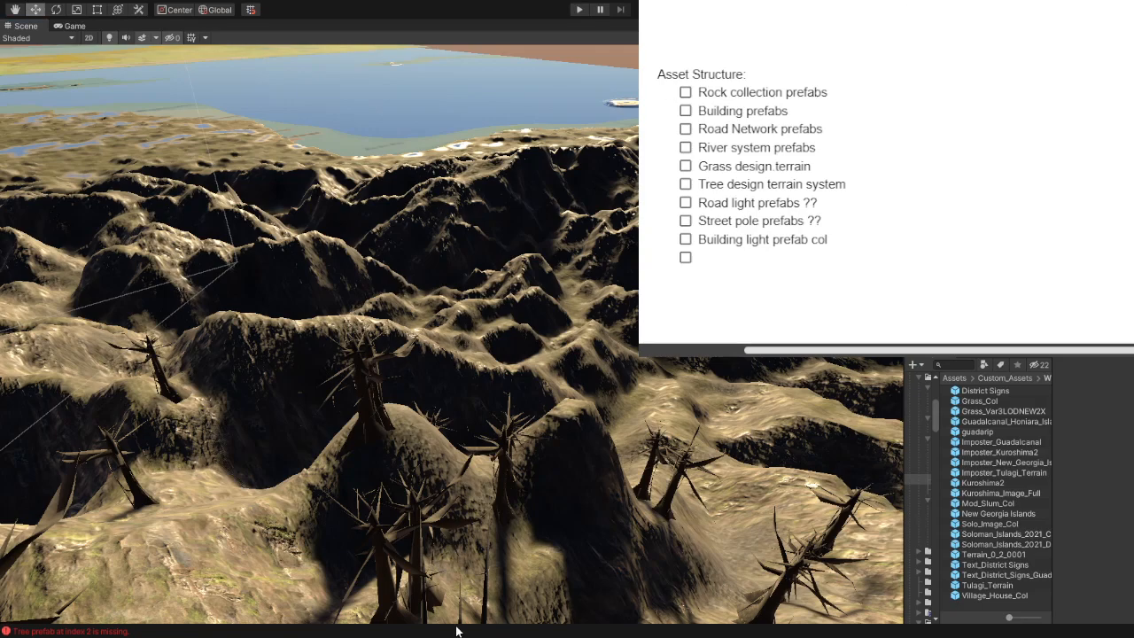
Step: Survey the mountain terrain from a wide island view and from close to the ridges, ending above the Lunghuvasa label
right_drag(208, 123, 380, 202)
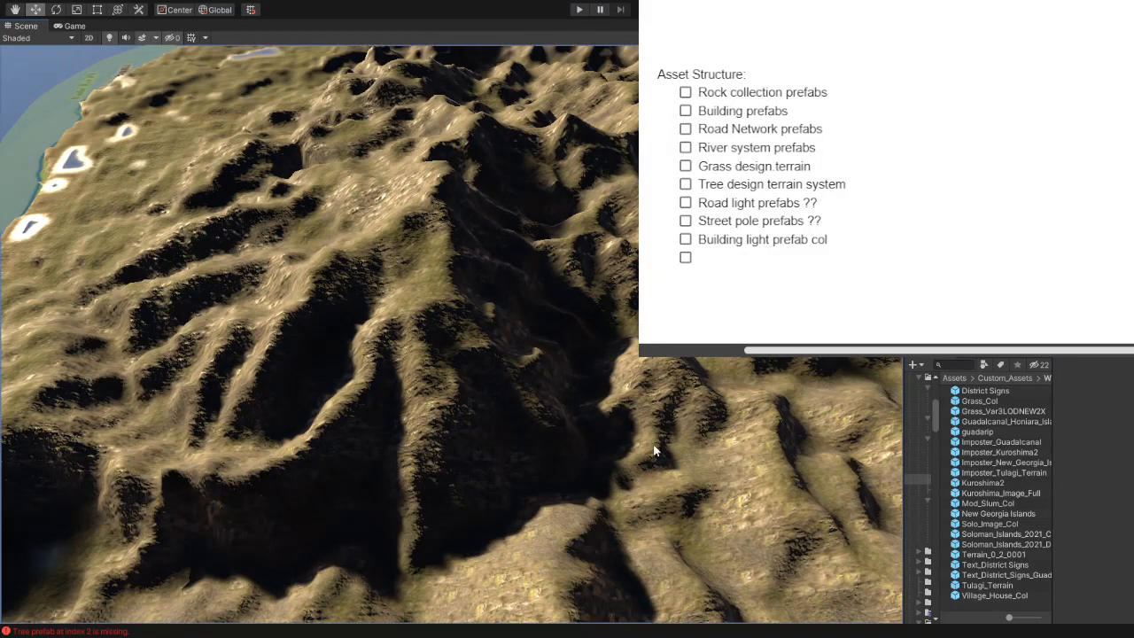
right_drag(616, 488, 517, 382)
scroll(481, 369, down, 5)
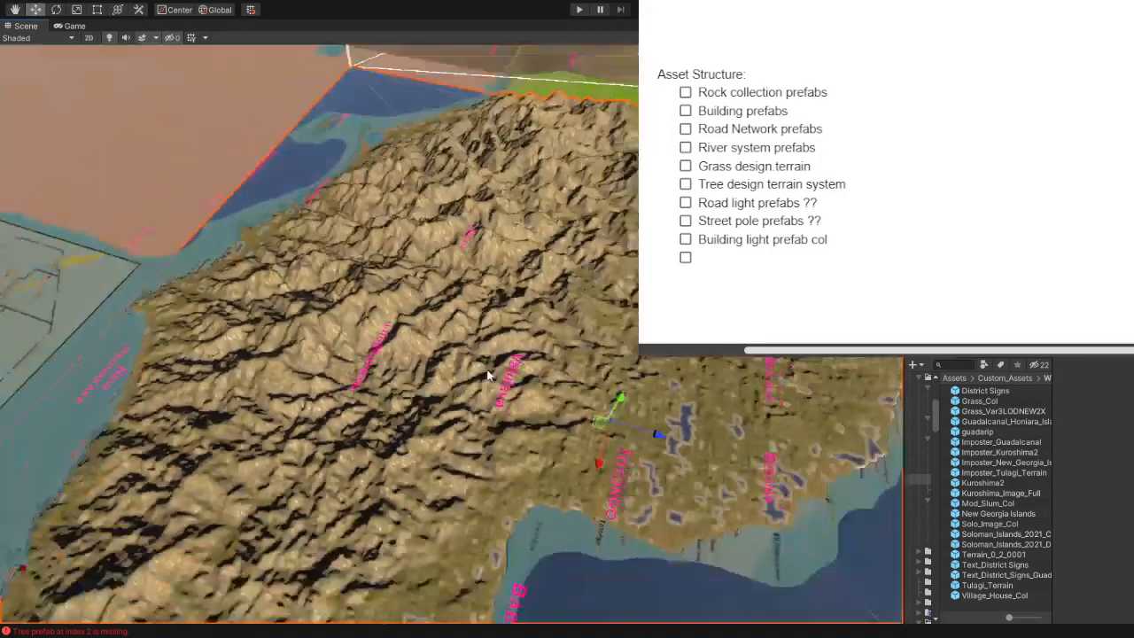
scroll(371, 391, up, 10)
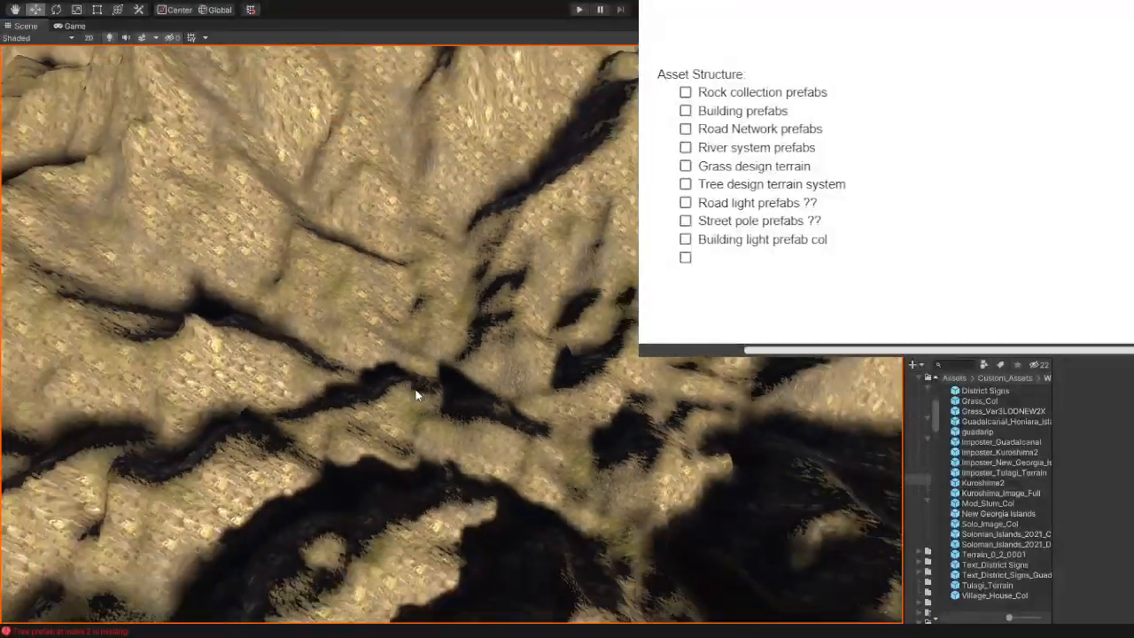
scroll(432, 345, up, 3)
scroll(435, 377, down, 5)
right_drag(433, 387, 749, 474)
middle_drag(396, 429, 570, 197)
scroll(571, 209, down, 8)
middle_drag(450, 323, 556, 196)
scroll(481, 253, up, 10)
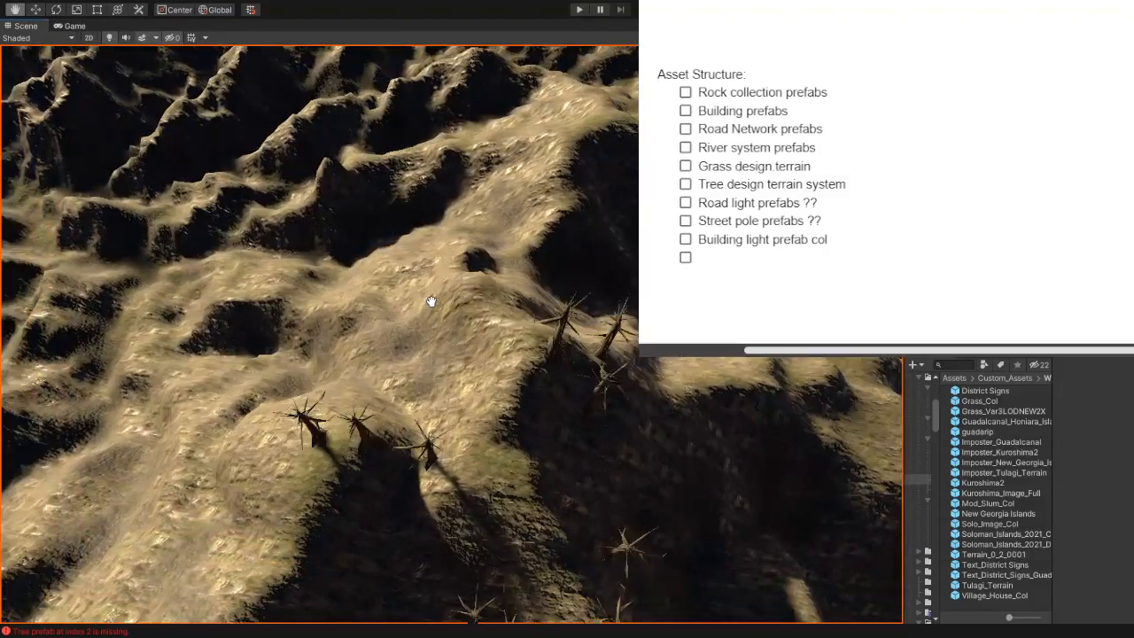
middle_drag(431, 302, 608, 330)
scroll(606, 329, down, 10)
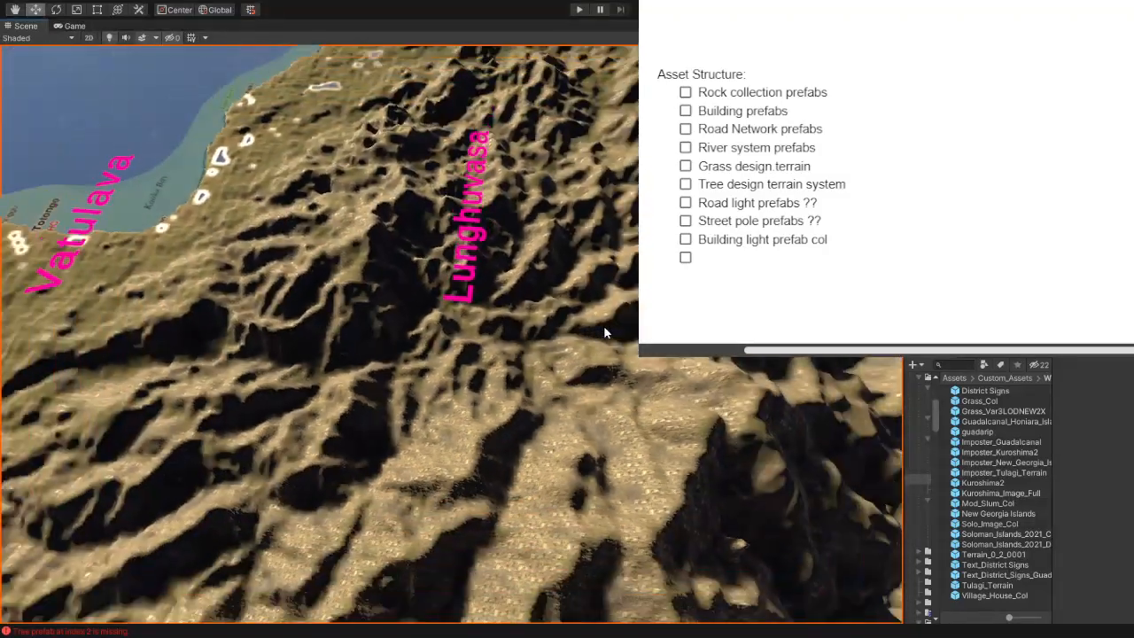
Step: Inspect the slopes between the Lunghuvasa and Vatulava labels and the ridgeline with bare trees from a low angle
right_drag(458, 353, 538, 378)
middle_drag(537, 376, 460, 374)
right_drag(460, 375, 540, 275)
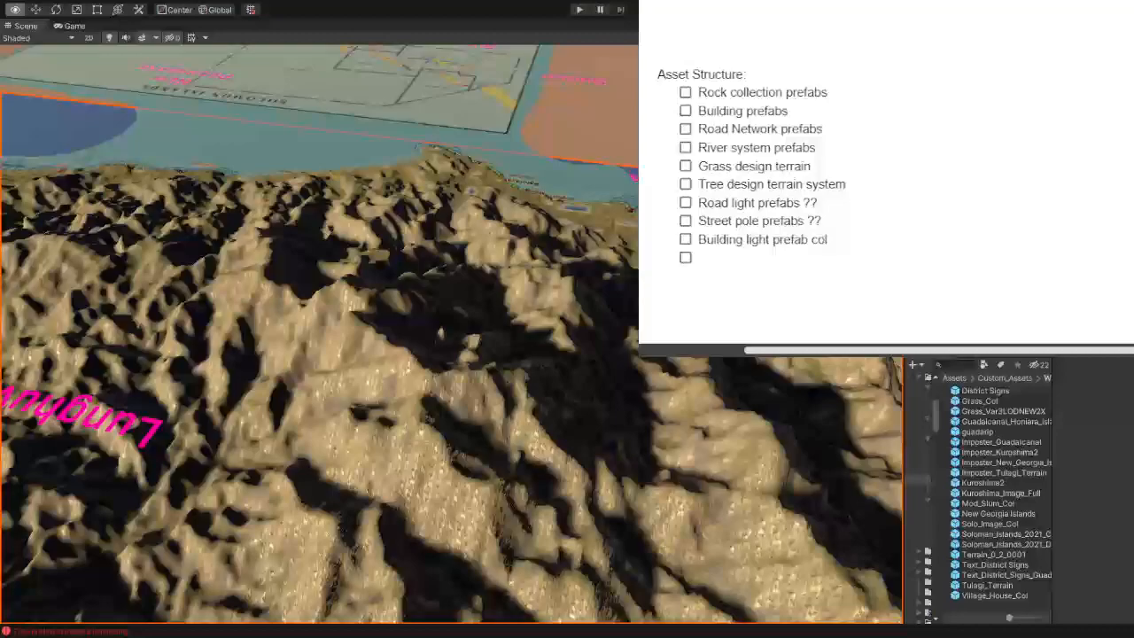
middle_drag(496, 363, 628, 246)
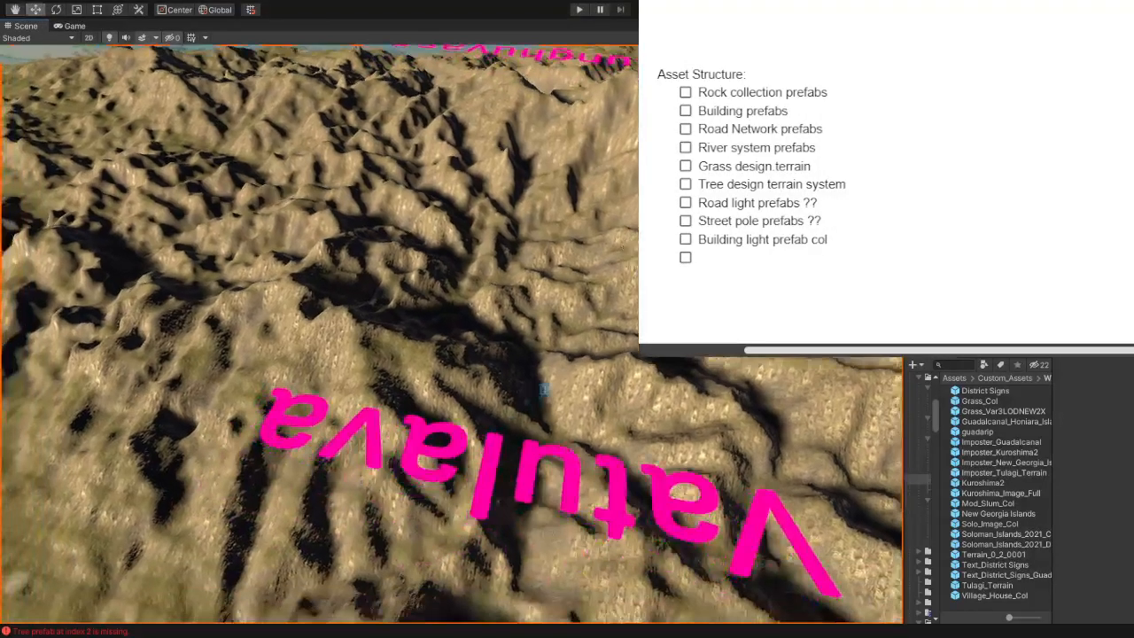
right_drag(558, 310, 473, 255)
middle_drag(608, 326, 485, 194)
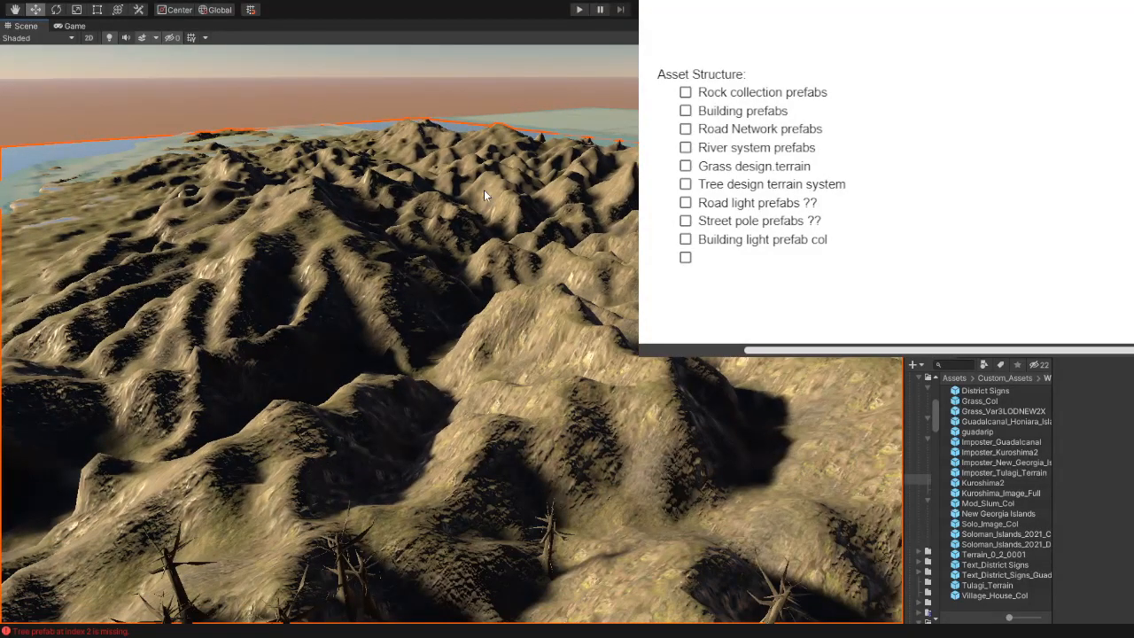
middle_drag(611, 354, 567, 323)
middle_drag(682, 399, 546, 325)
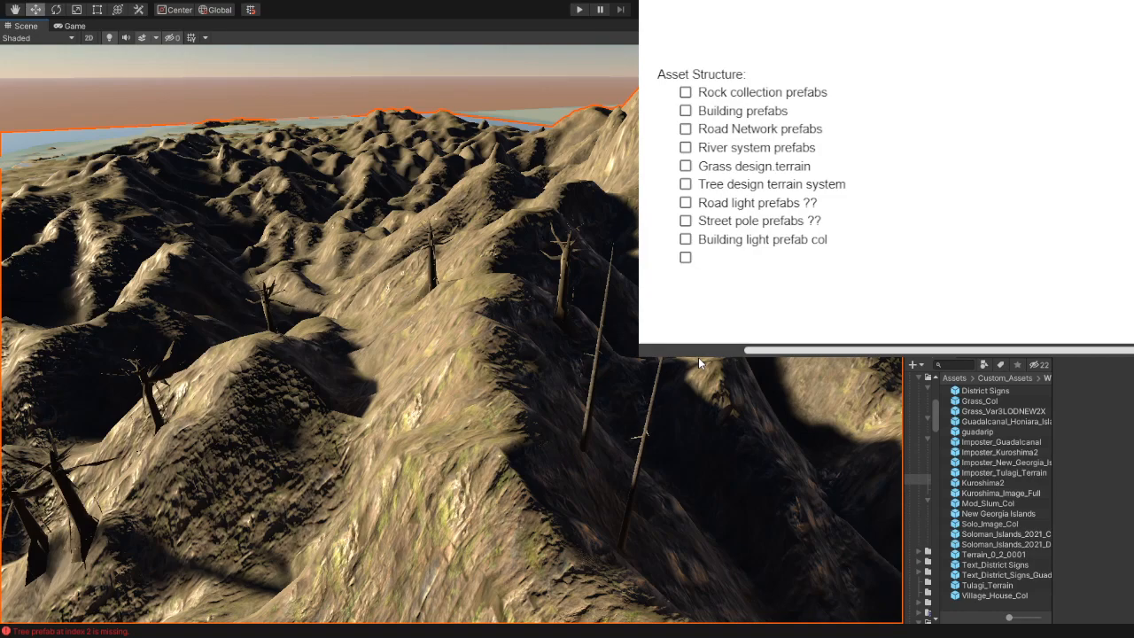
Step: Examine the Lunghuvasa site from several sides, ending on an oblique view with the Vola and Vatulava labels behind it
right_drag(574, 227, 509, 232)
middle_drag(515, 124, 503, 271)
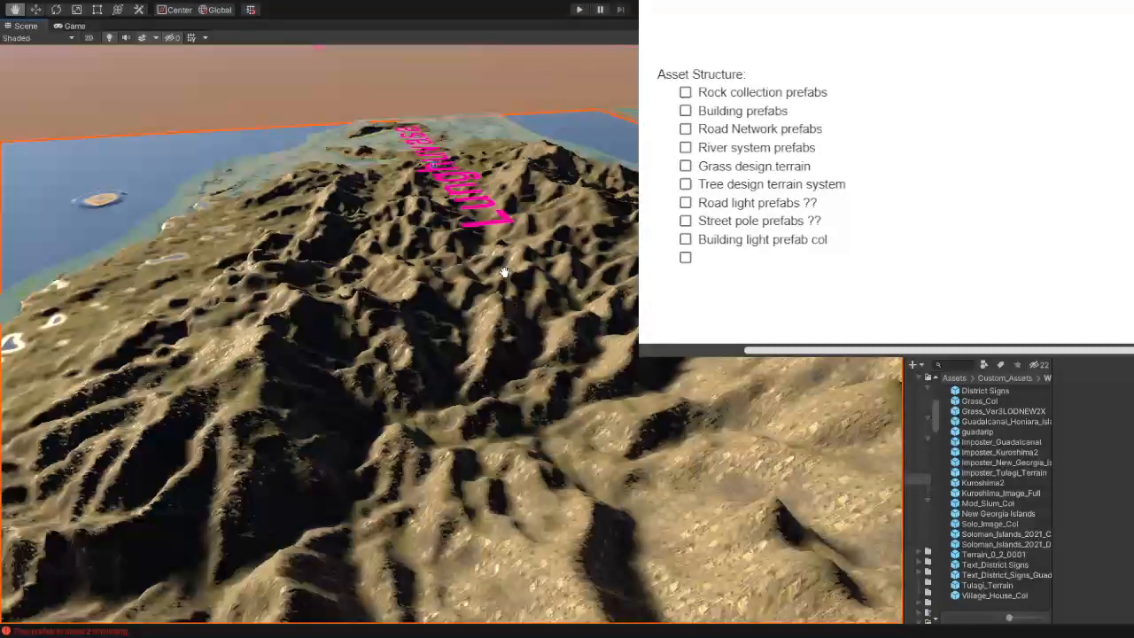
right_drag(504, 272, 434, 262)
middle_drag(434, 263, 468, 239)
right_drag(608, 227, 546, 219)
middle_drag(546, 219, 359, 238)
right_drag(359, 238, 337, 303)
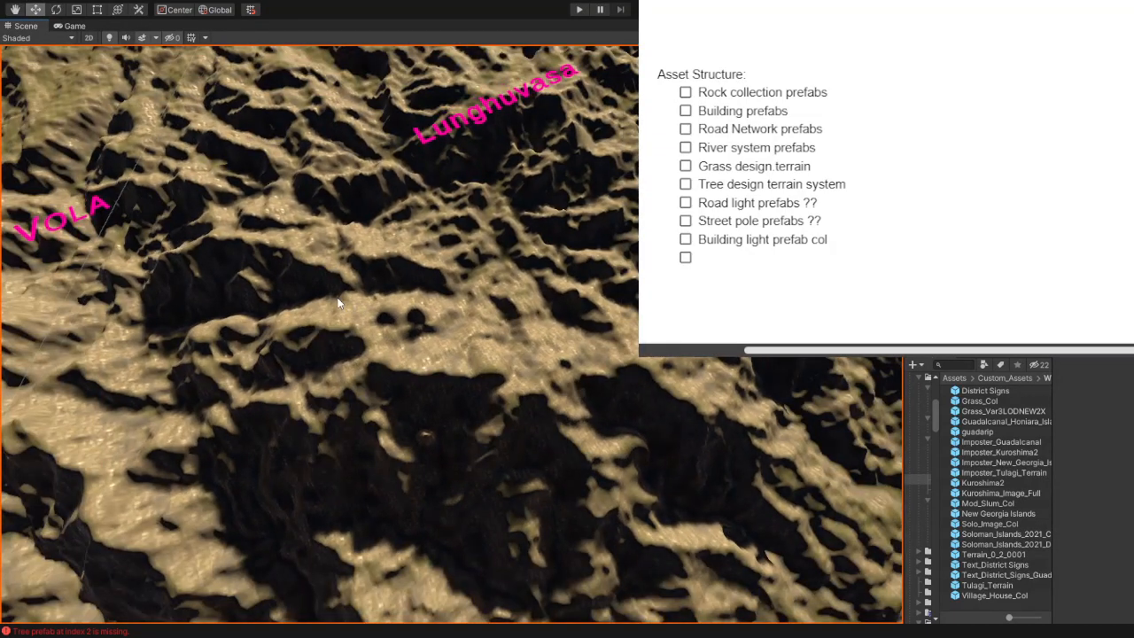
middle_drag(336, 303, 435, 242)
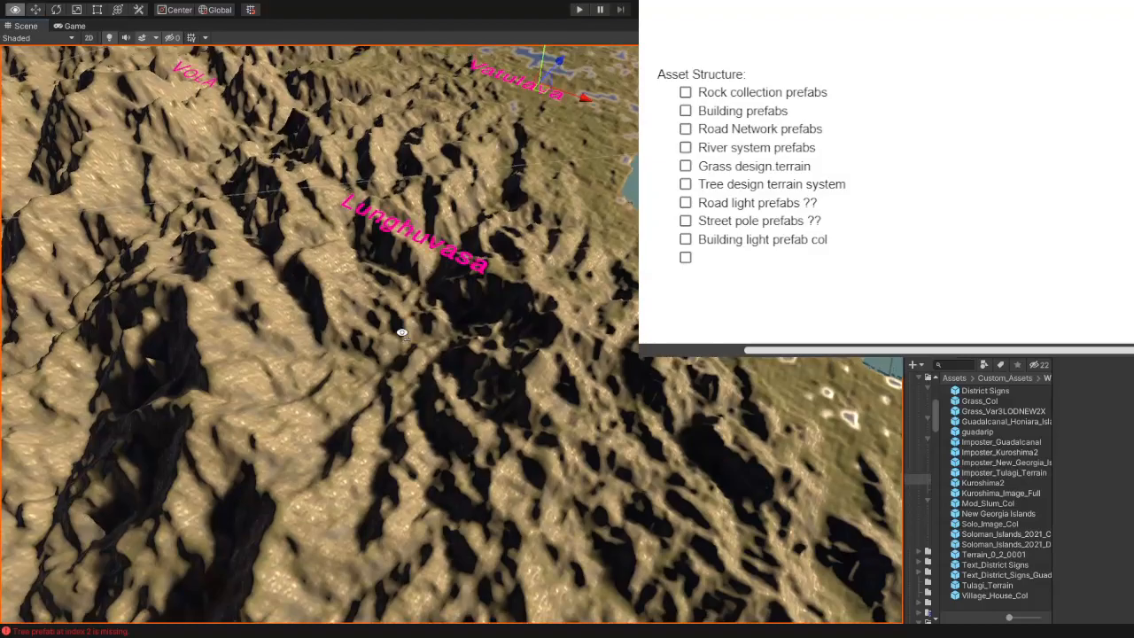
right_drag(403, 334, 473, 248)
middle_drag(473, 248, 559, 244)
right_drag(559, 243, 589, 316)
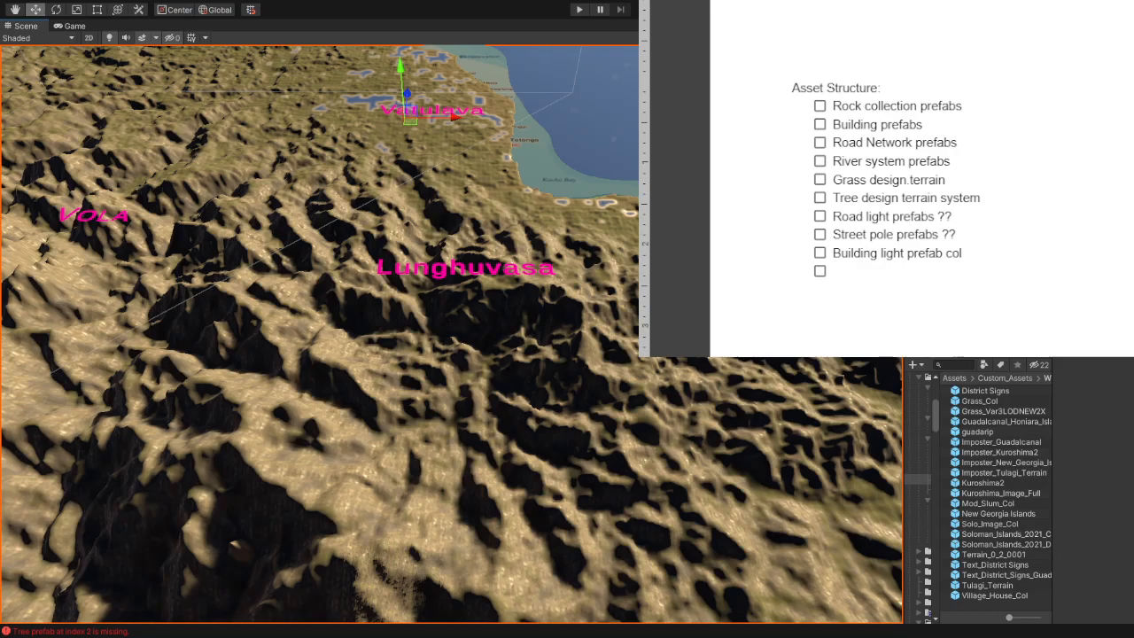
Step: Place the cursor in the empty checklist item, shrink the document window to uncover the Inspector, and keep the asset list in view
click(908, 271)
scroll(907, 271, down, 1)
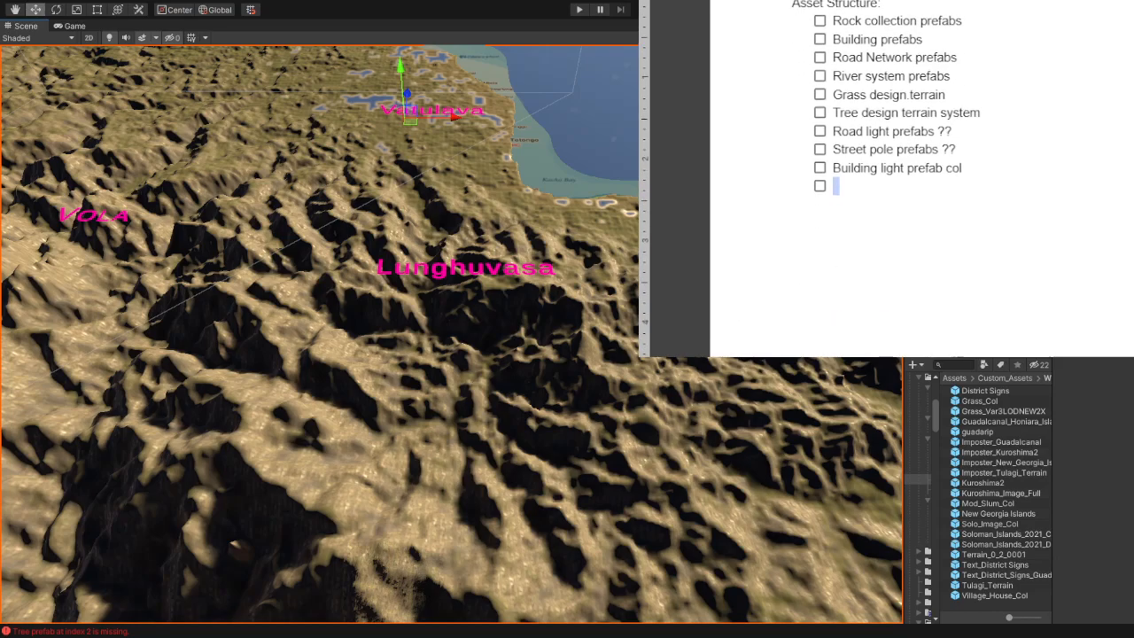
drag(722, 357, 722, 307)
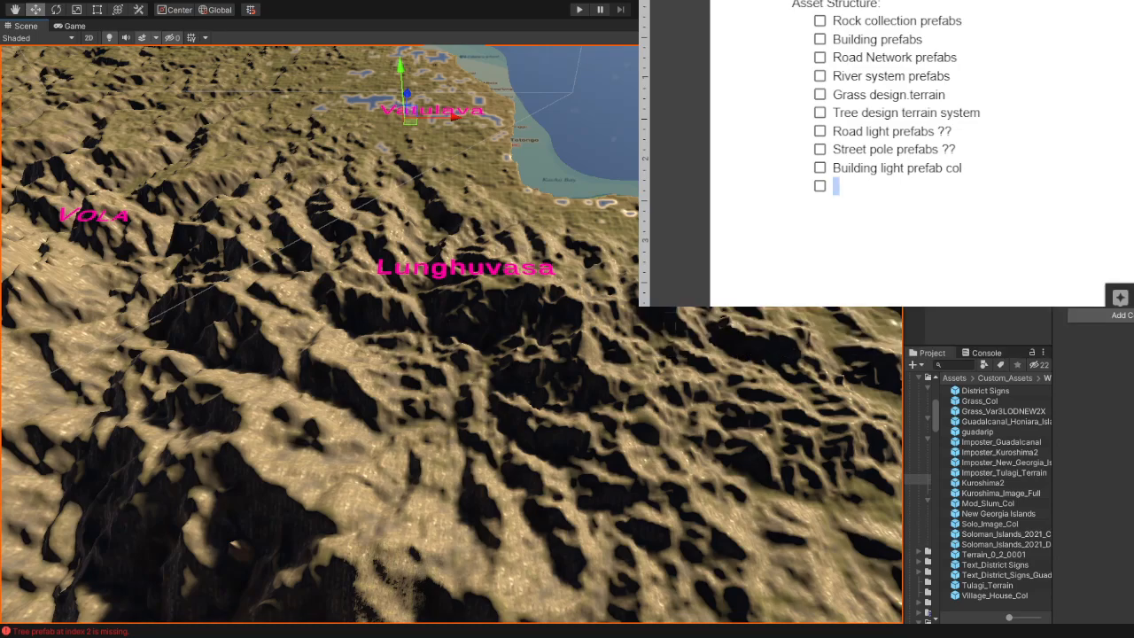
drag(1133, 306, 1109, 273)
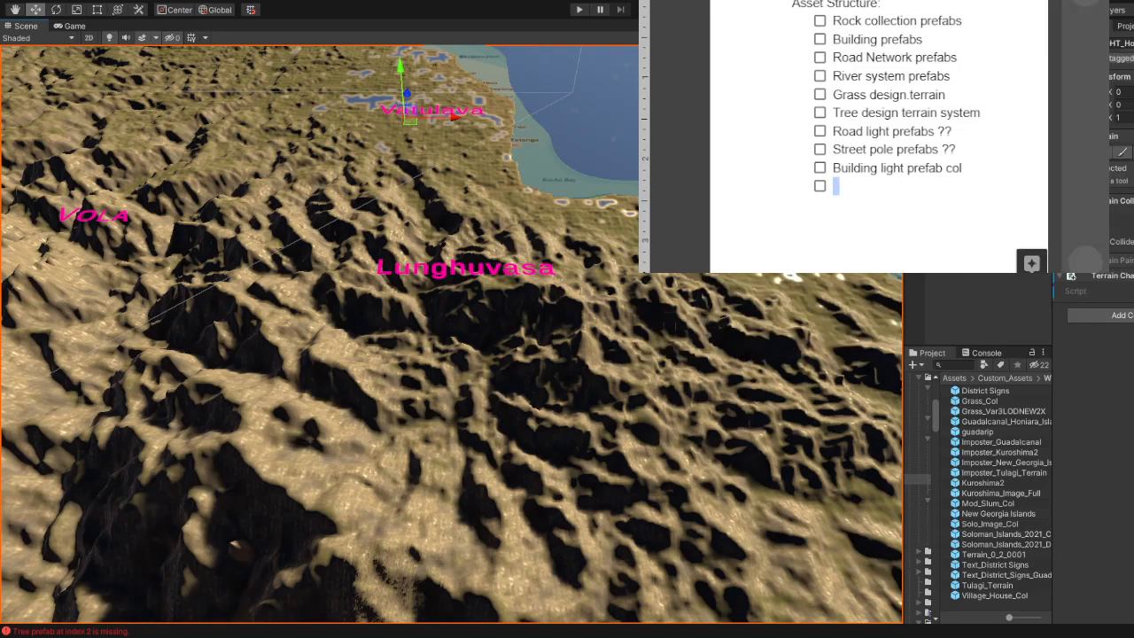
drag(1109, 273, 1064, 239)
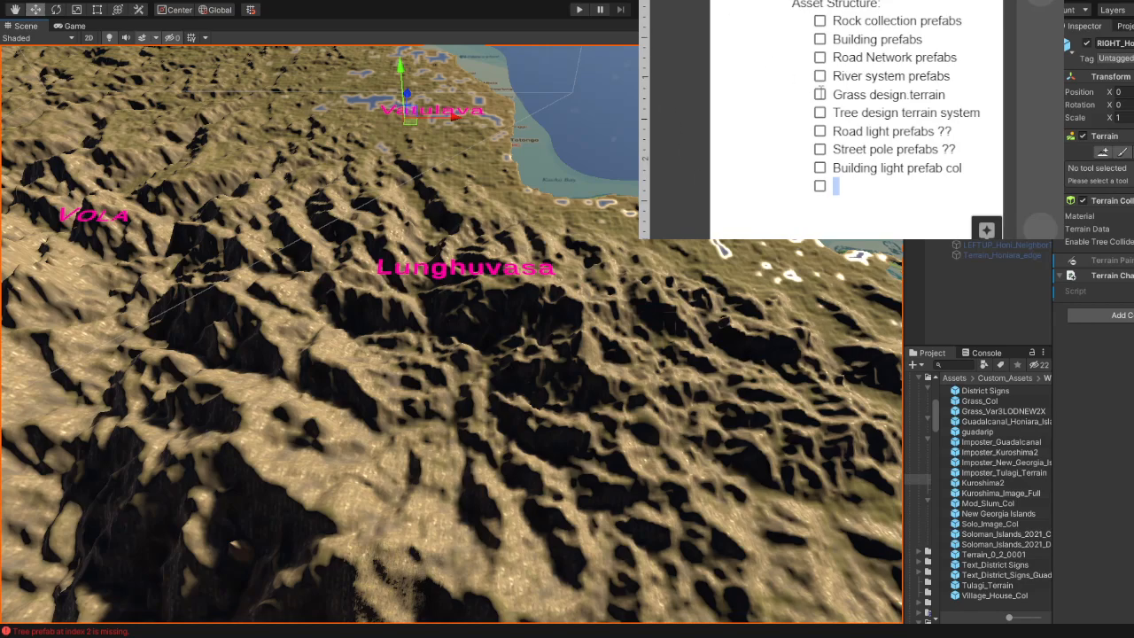
middle_drag(880, 113, 924, 118)
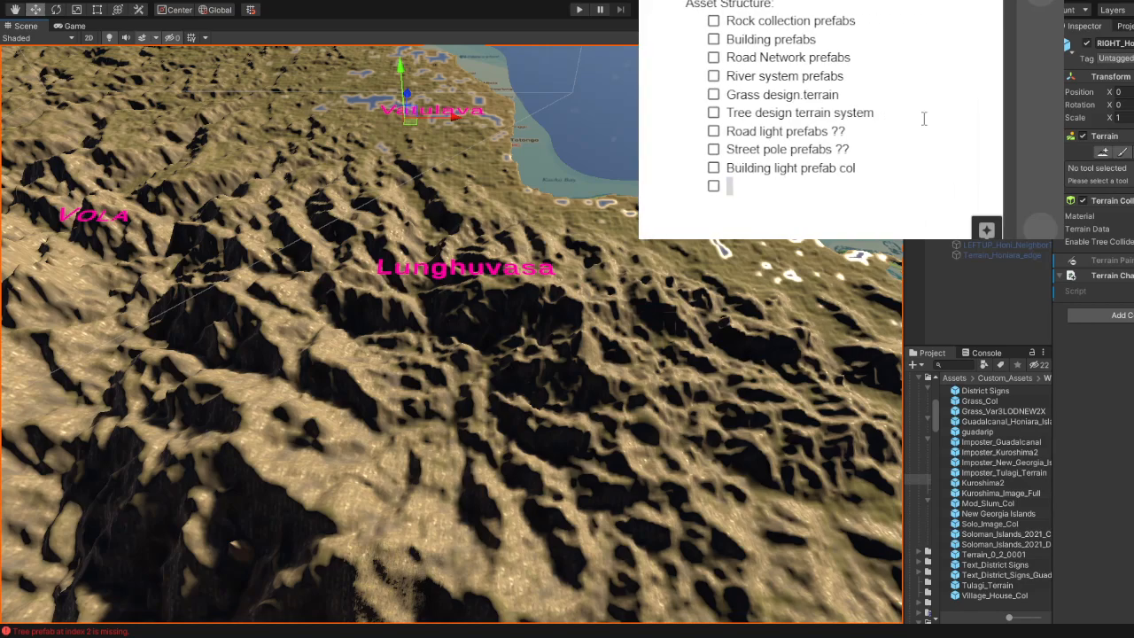
middle_drag(771, 94, 836, 94)
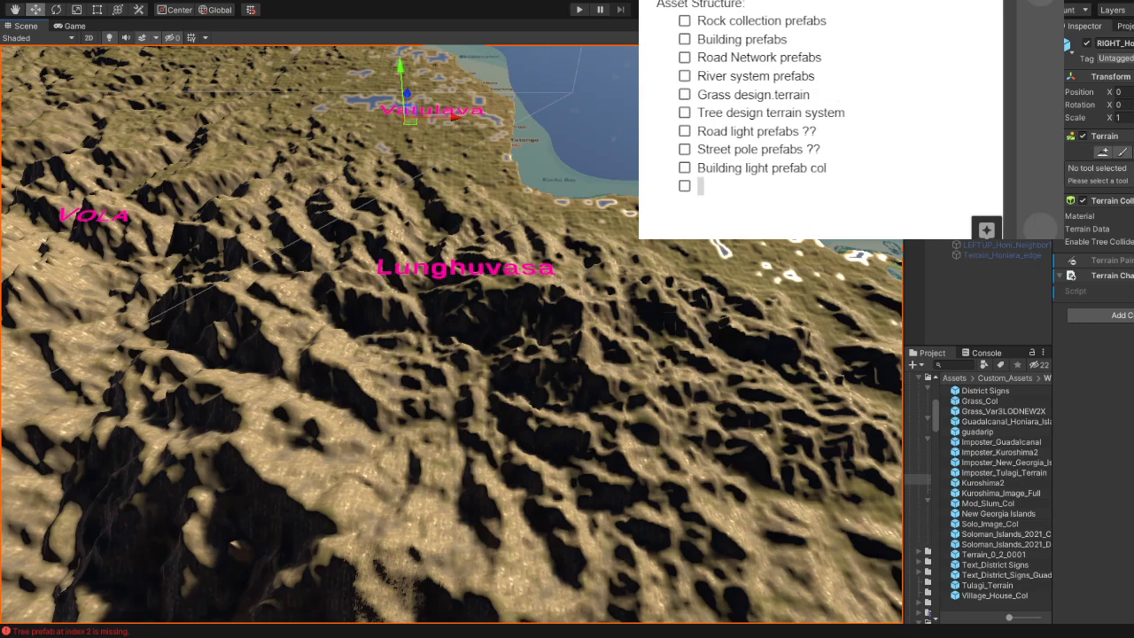
Step: Move the document window aside, add the checklist item "Misc..." under Asset Structure and start another empty item
drag(1063, 239, 1133, 236)
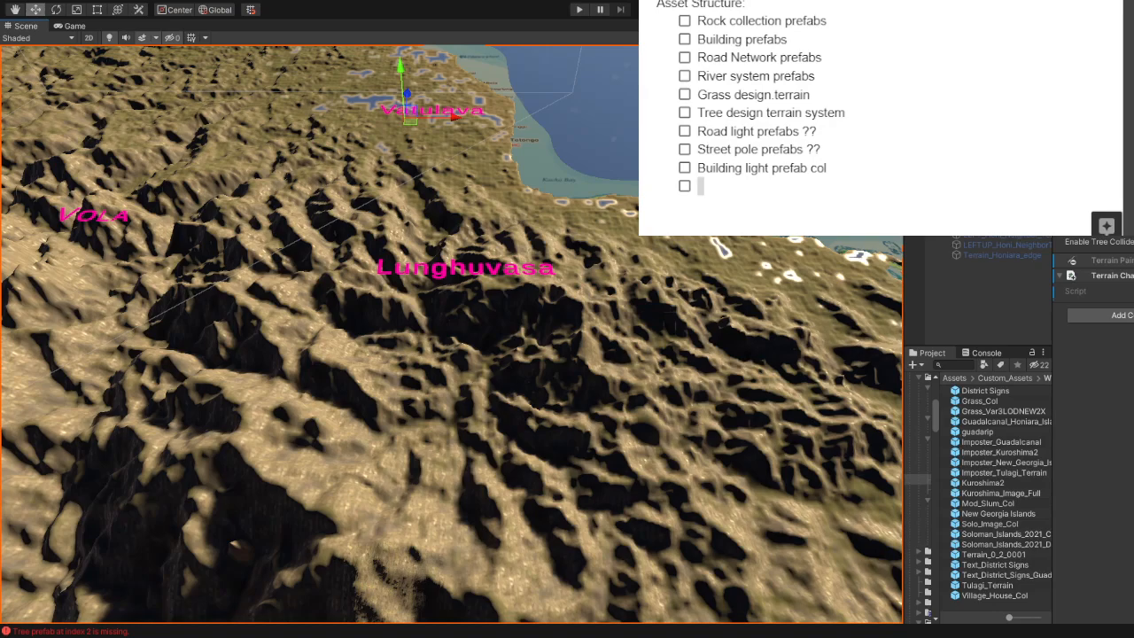
drag(886, 0, 911, 23)
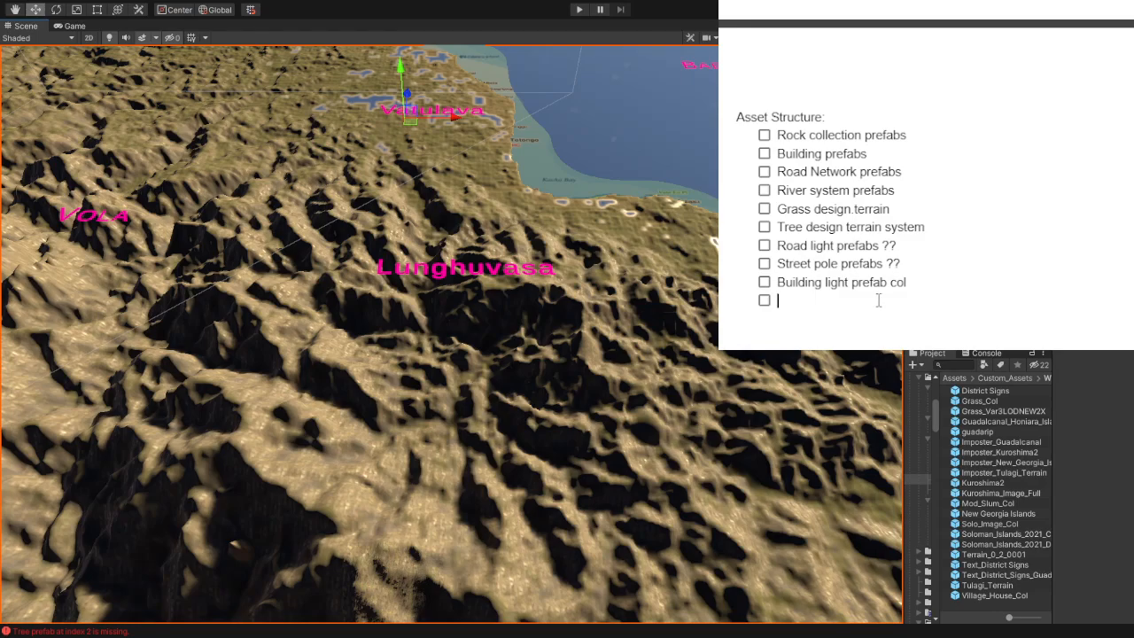
text(misc...)
key(Return)
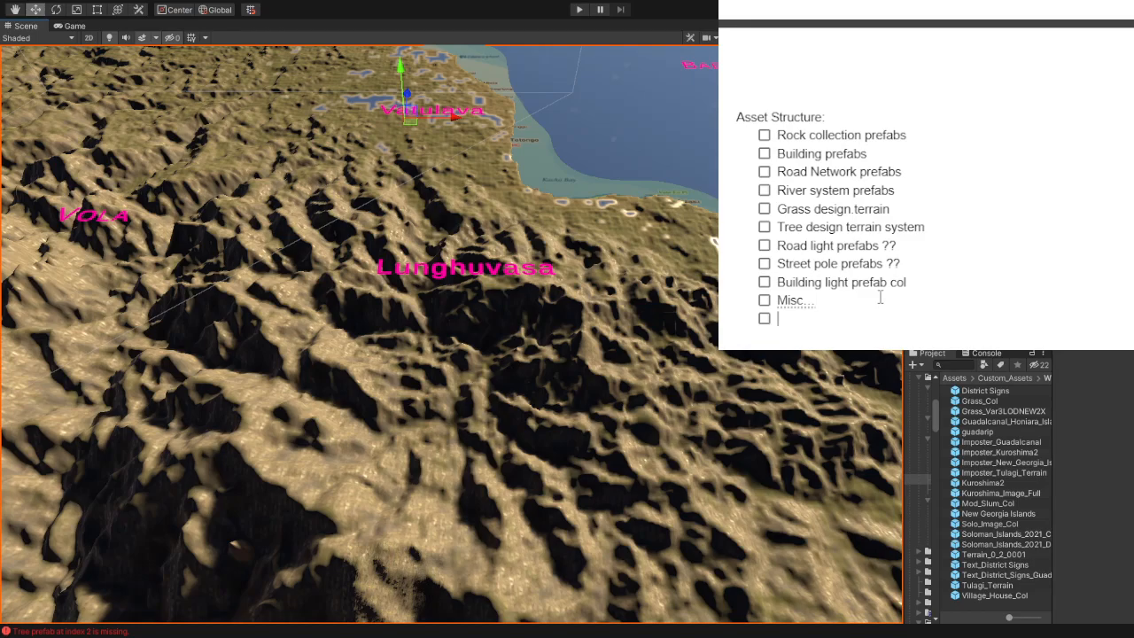
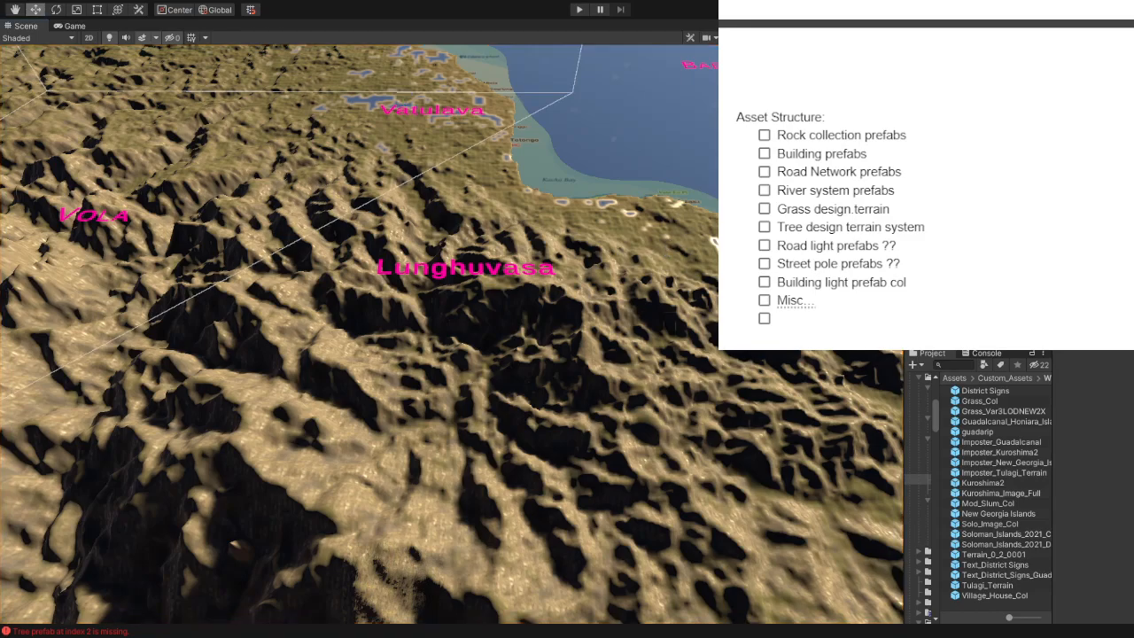
Step: Move the player rig from the corner of the Guadalcanal terrain onto the mountains by the Lunghuvasa label
alt+drag(683, 296, 609, 300)
scroll(610, 300, down, 4)
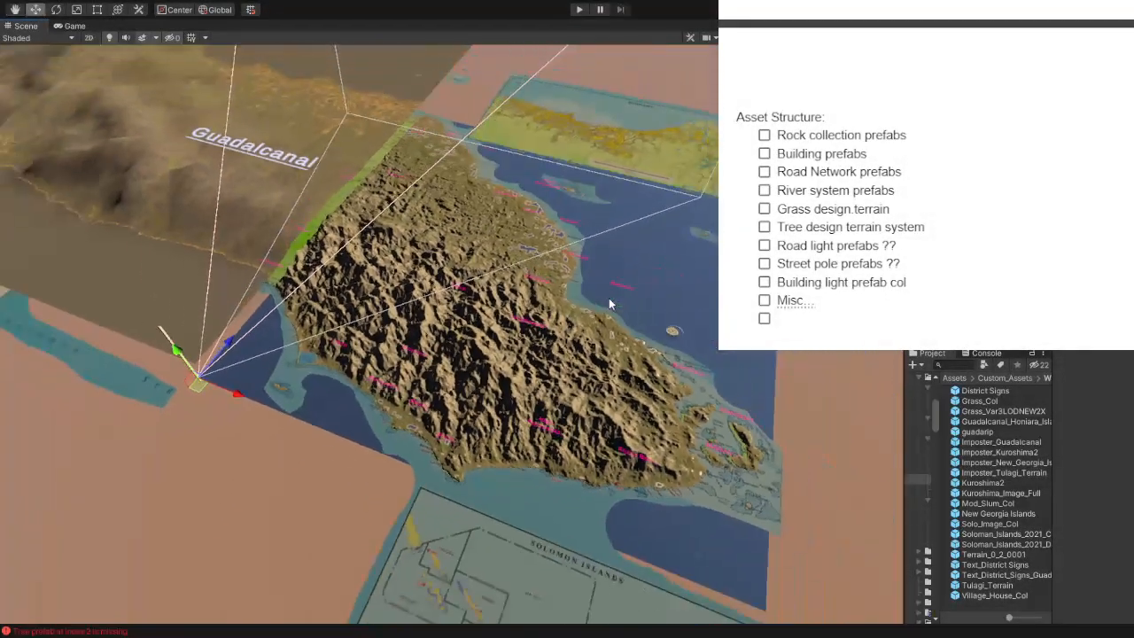
drag(239, 330, 700, 150)
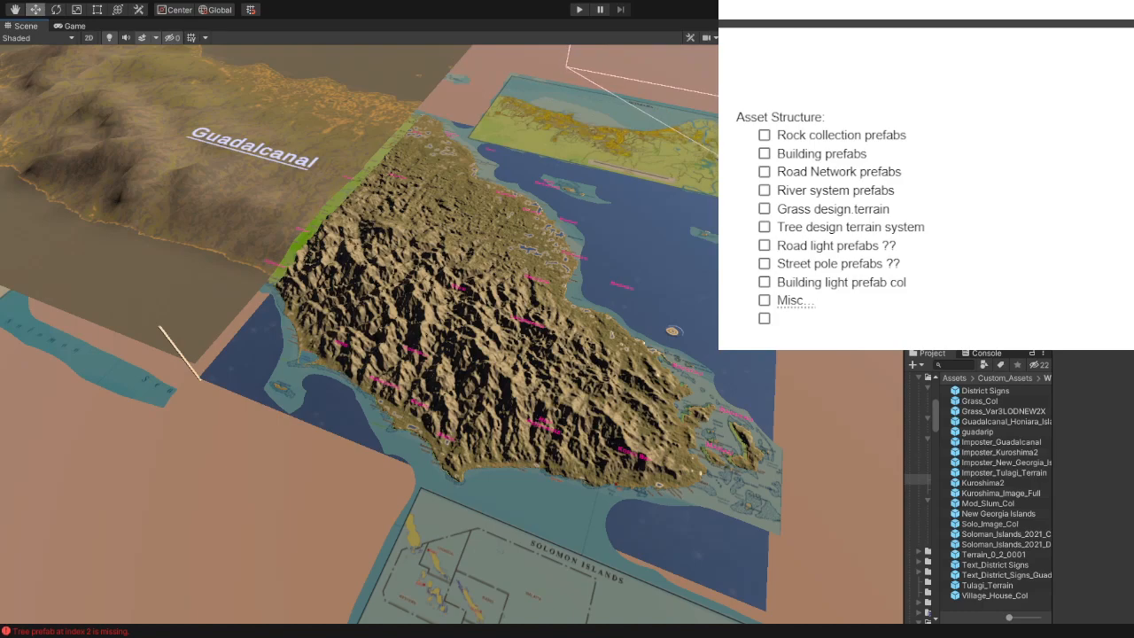
drag(791, 152, 746, 335)
drag(843, 396, 587, 379)
drag(577, 320, 558, 335)
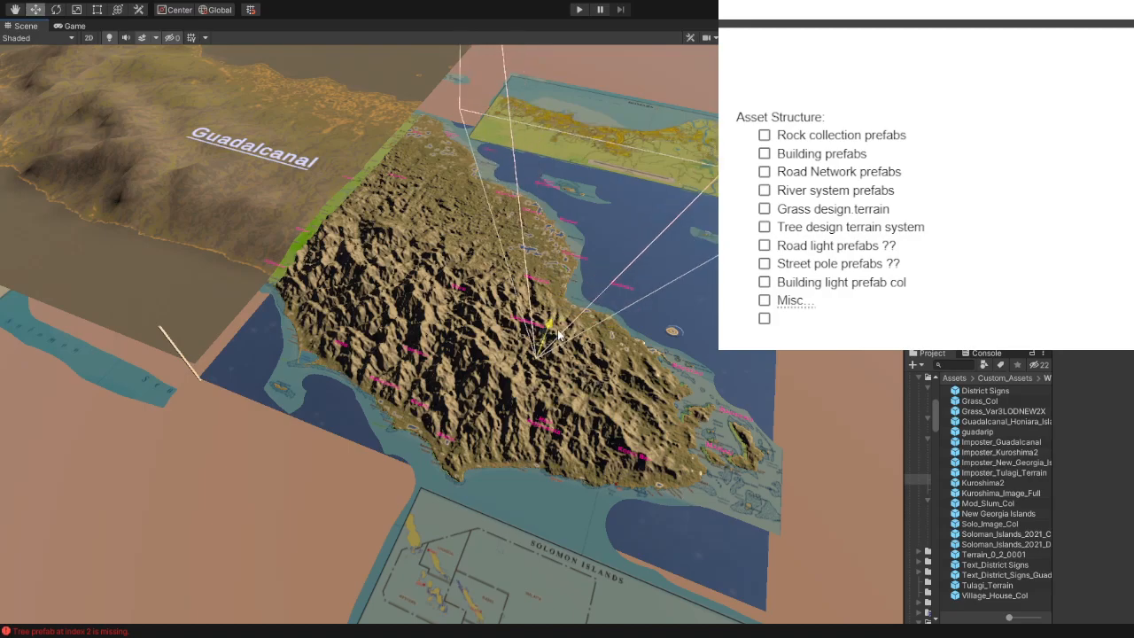
Step: Refine the player rig's position near Lunghuvasa from close range and bring it down towards the terrain
key(f)
key(s)
right_drag(541, 378, 366, 434)
drag(366, 434, 579, 245)
key(f)
right_drag(580, 244, 286, 240)
drag(384, 173, 402, 370)
drag(434, 419, 500, 467)
Step: Set the player rig down on the grassy ridge among the bare trees
key(f)
right_drag(500, 459, 434, 404)
drag(418, 408, 541, 215)
drag(491, 164, 500, 224)
key(f)
right_drag(503, 223, 621, 226)
key(s)
Step: Check the Guadalcanal map object's components, widen the asset list to show full prefab names, and view the coast from above the ridge
click(974, 195)
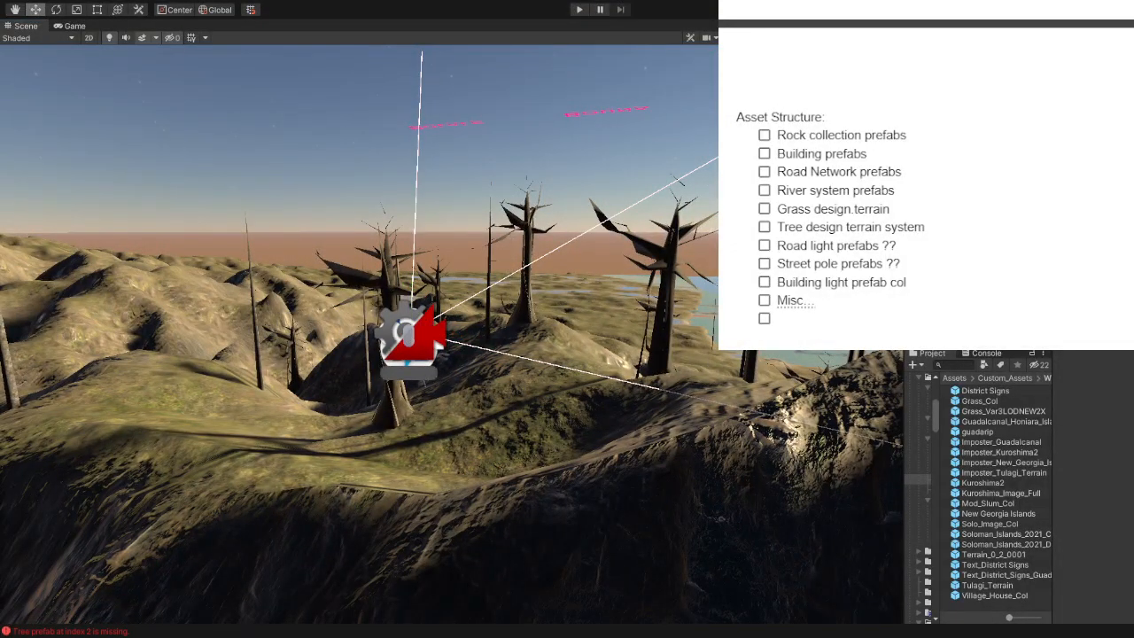
click(975, 204)
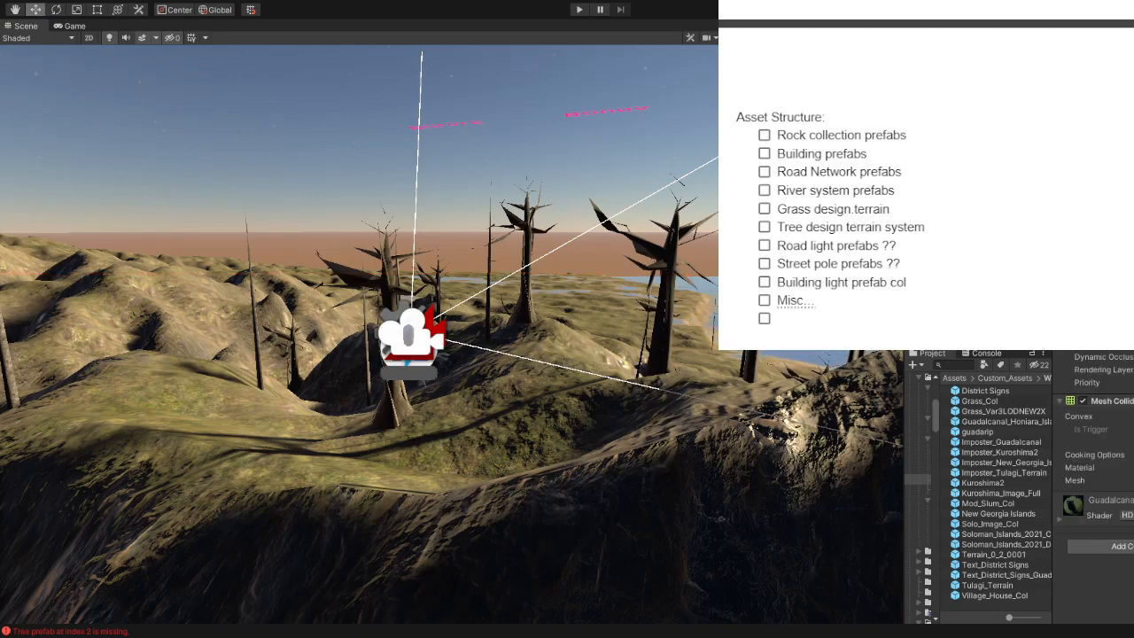
click(974, 204)
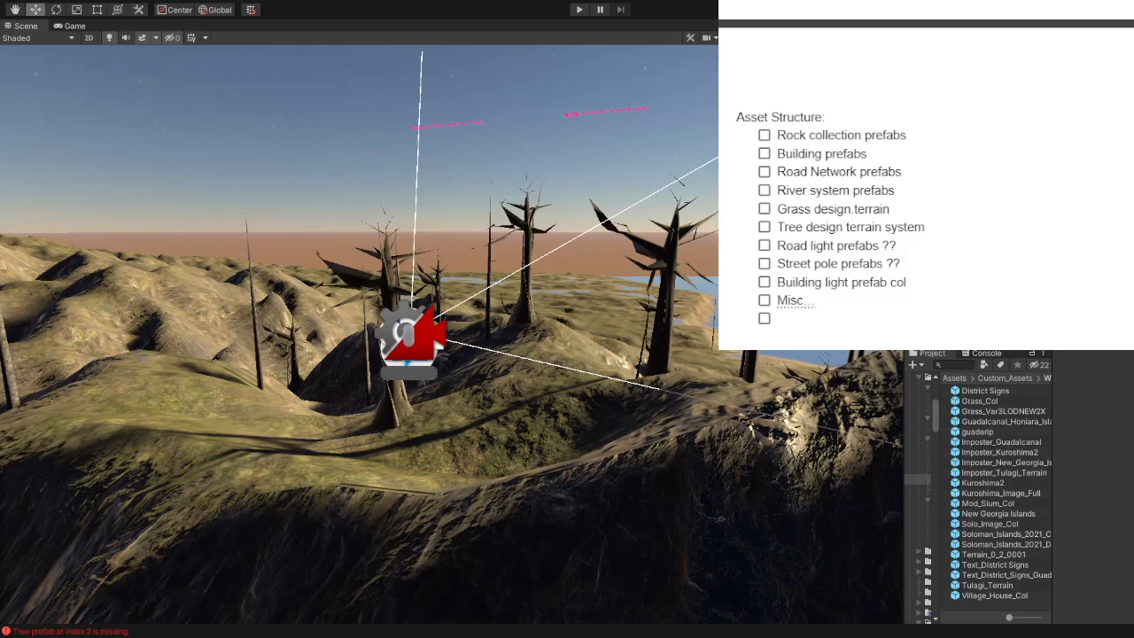
drag(903, 213, 807, 213)
scroll(475, 207, down, 8)
scroll(496, 190, down, 6)
right_drag(457, 227, 588, 279)
key(a)
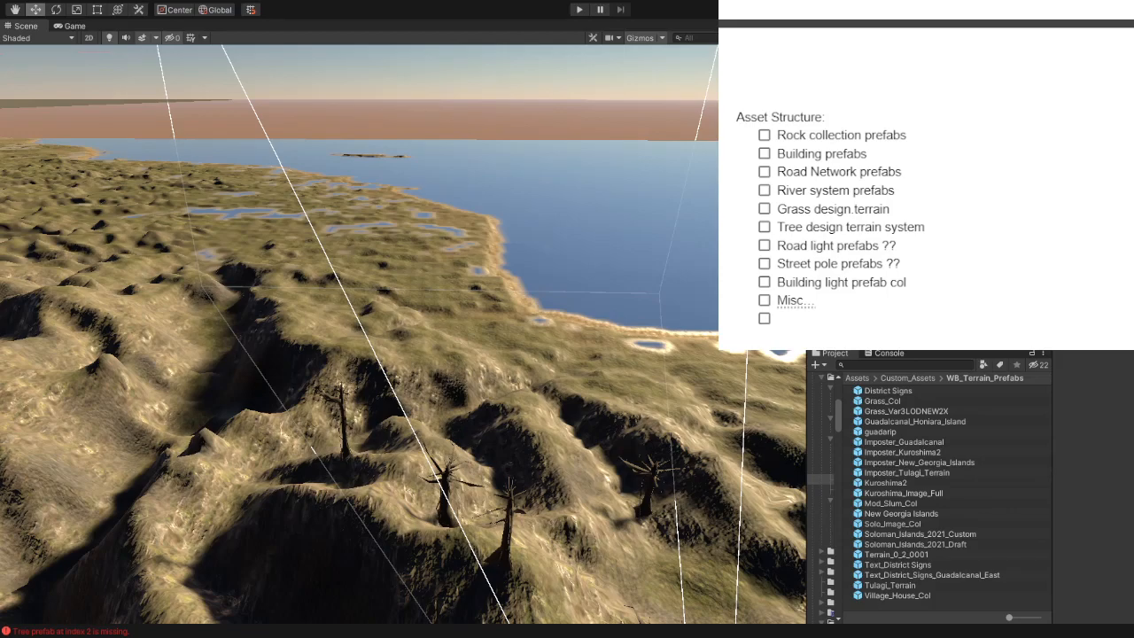
Step: Run the scene in play mode and walk the Lunghuvasa ridge, inspecting the ground textures, slopes and bare trees up to a large trunk
click(576, 10)
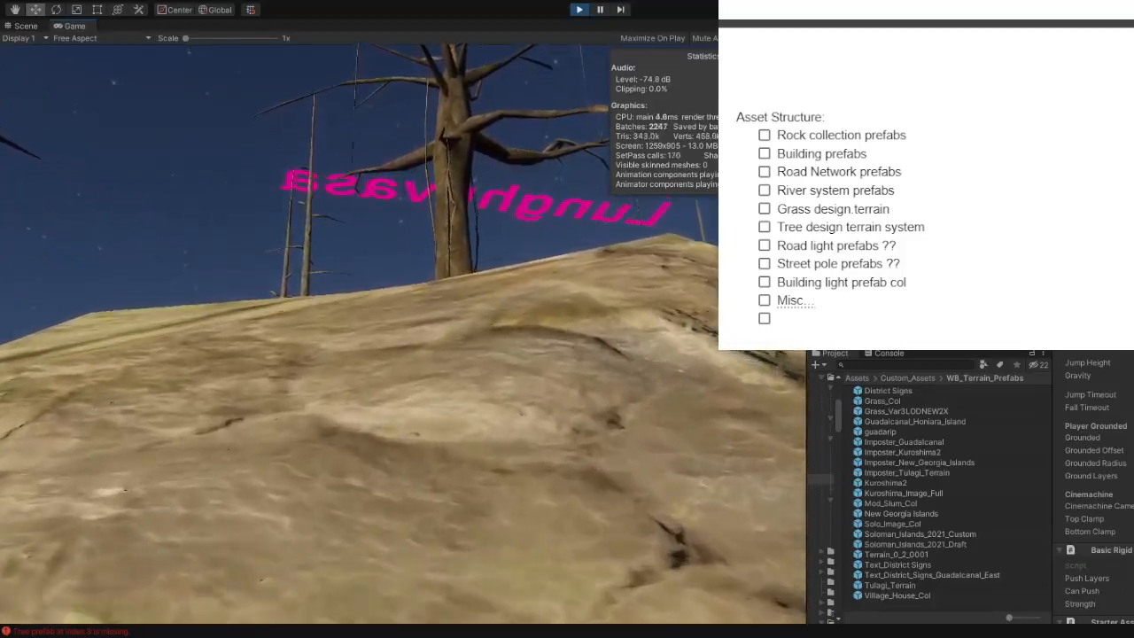
key(w)
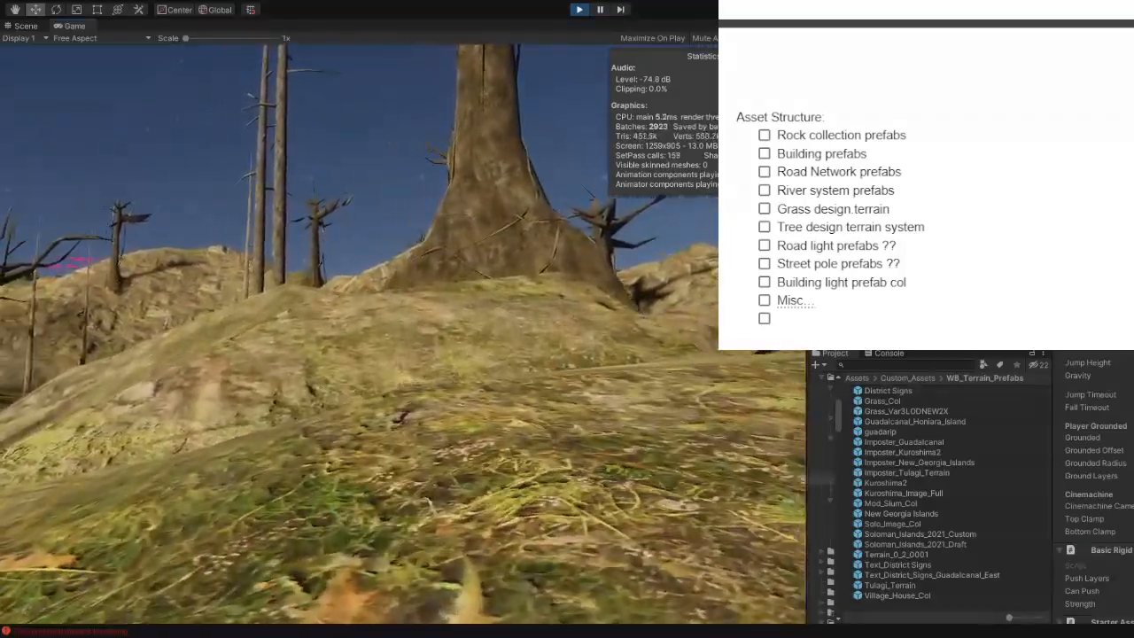
key(w)
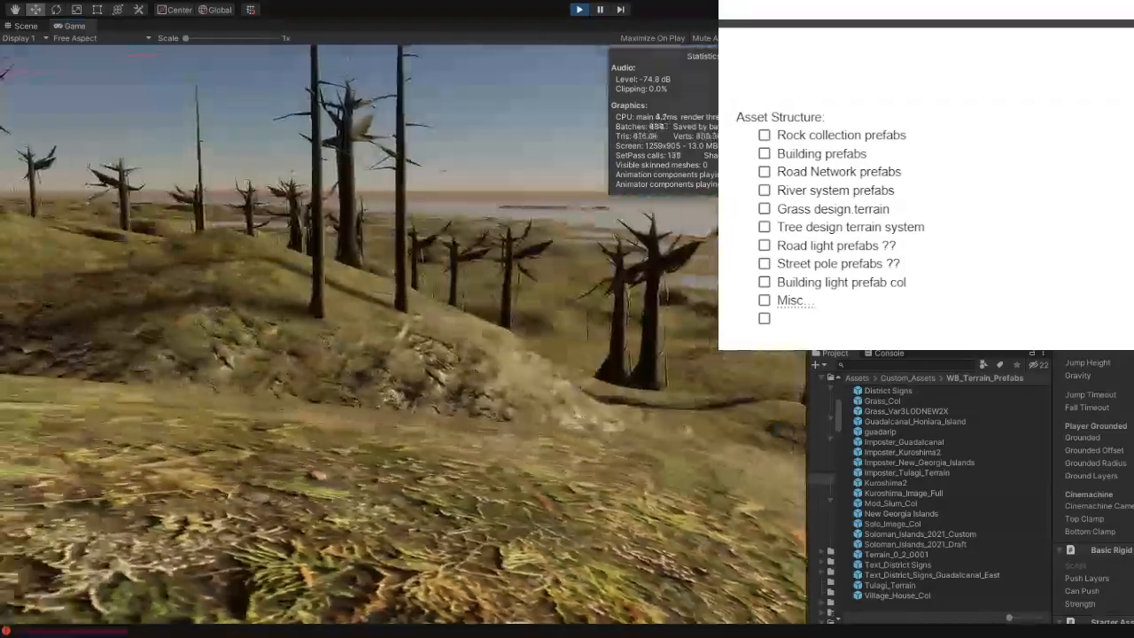
key(d)
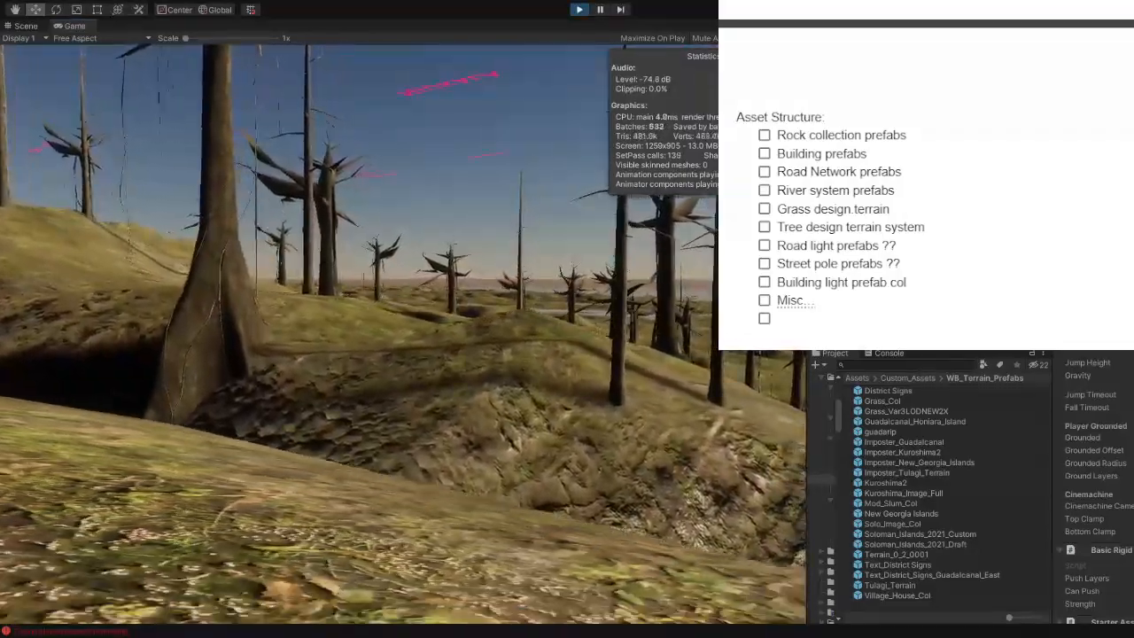
key(s)
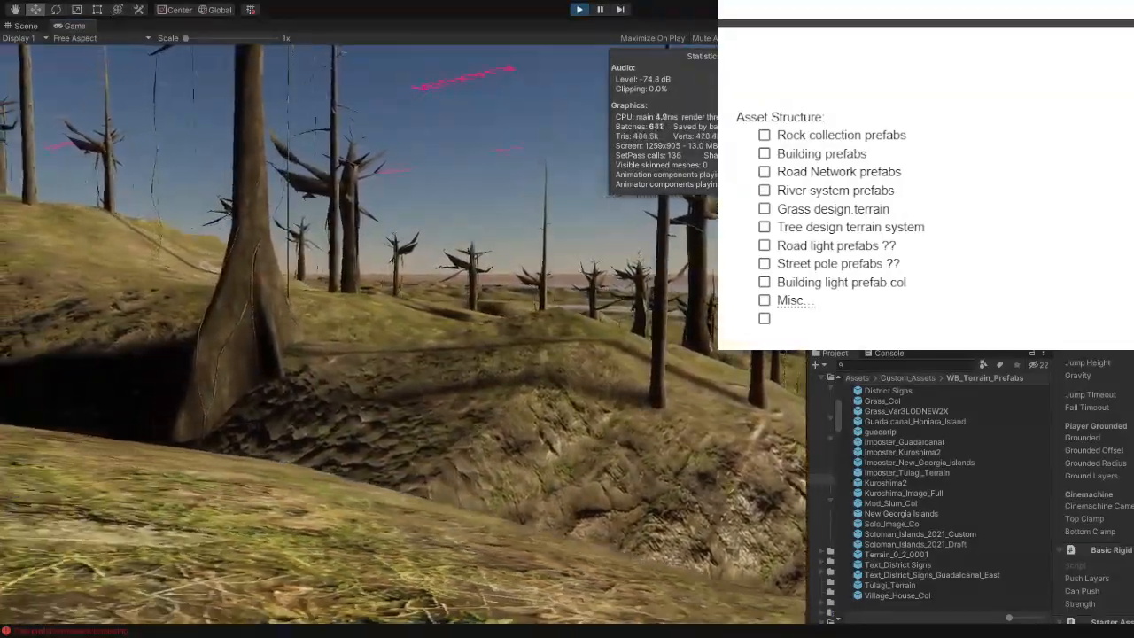
key(w)
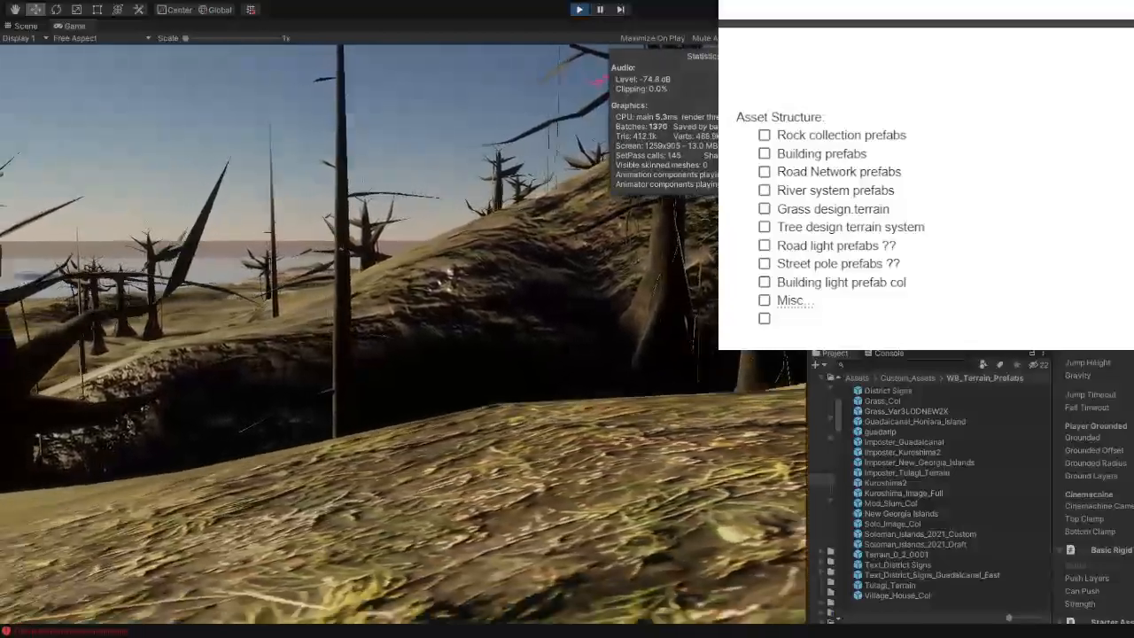
key(w)
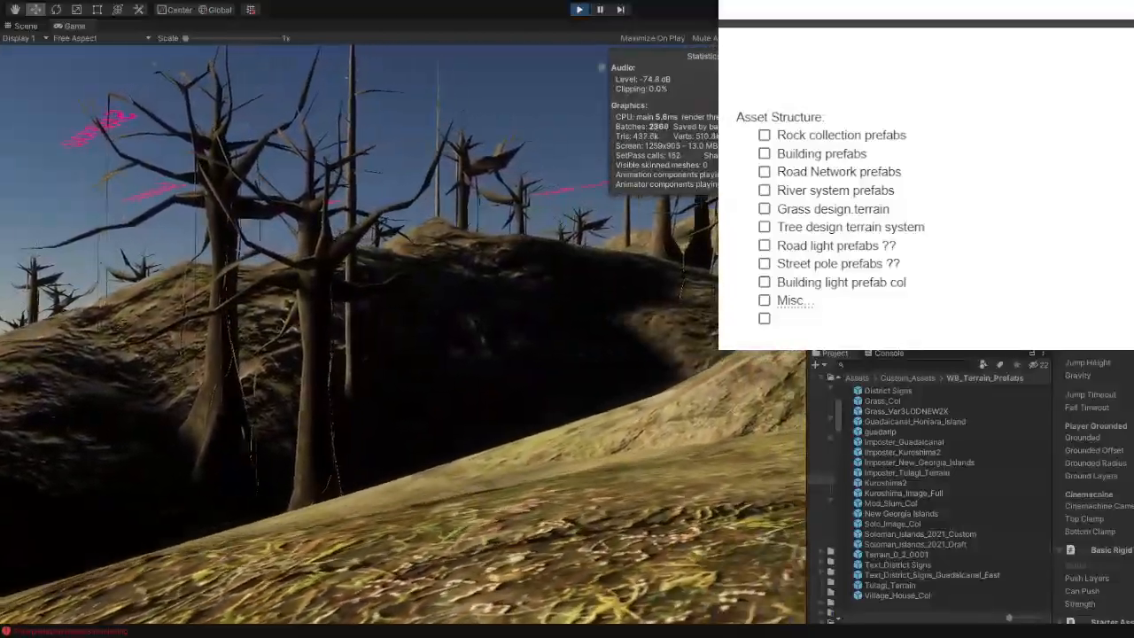
key(d)
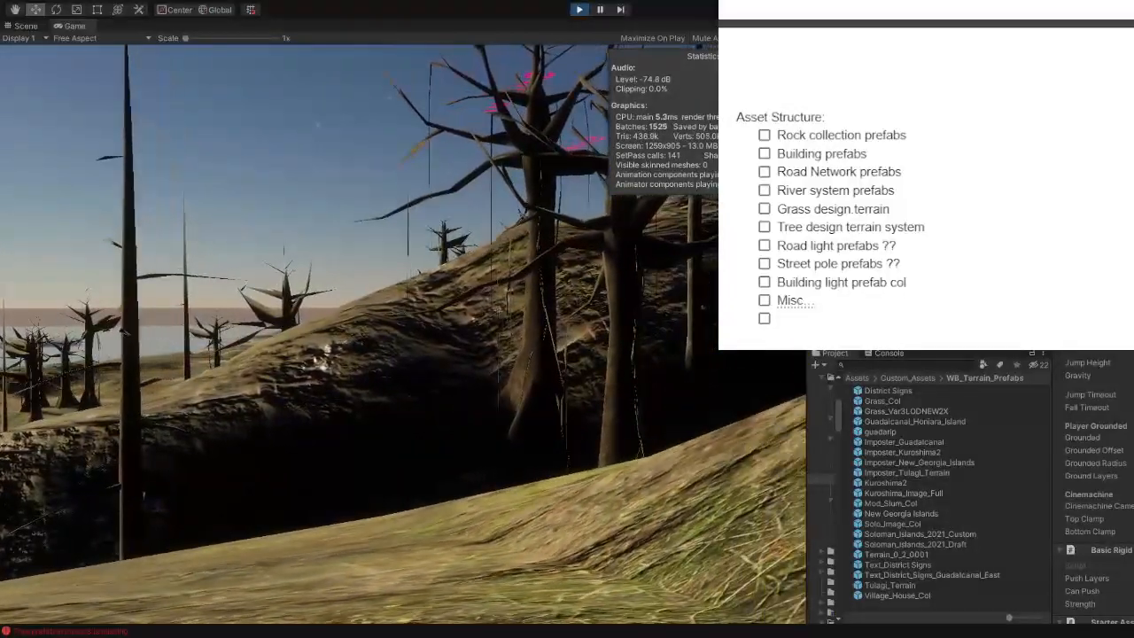
key(w)
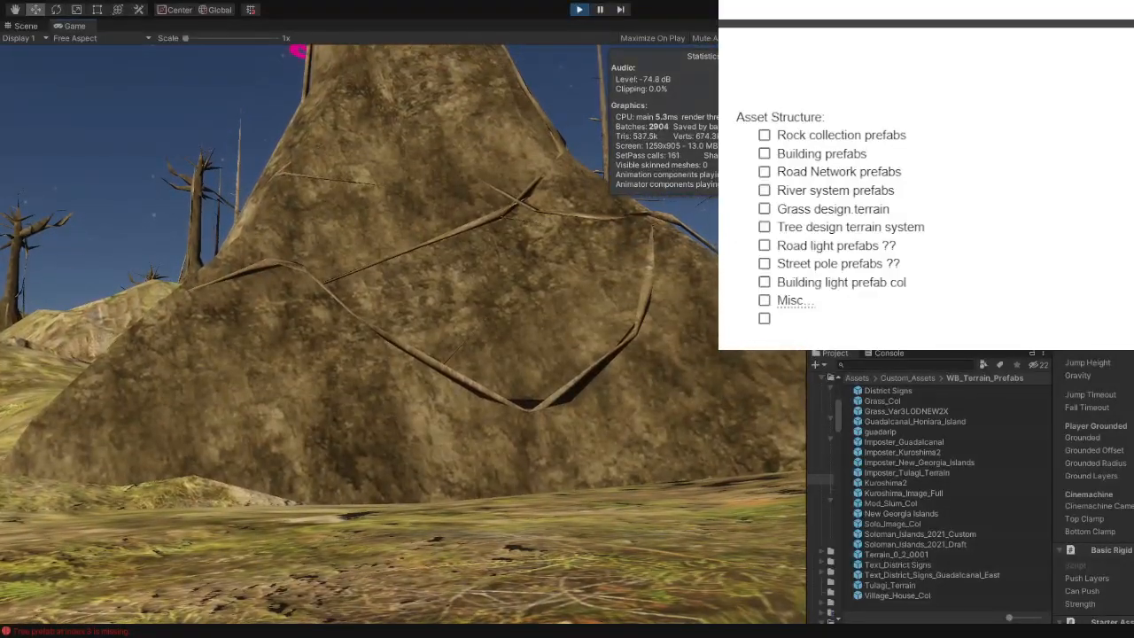
Step: Narrow the asset list to enlarge the game view, and walk past the large trunk along the narrow ridge of tall, thin trees
drag(807, 479, 904, 478)
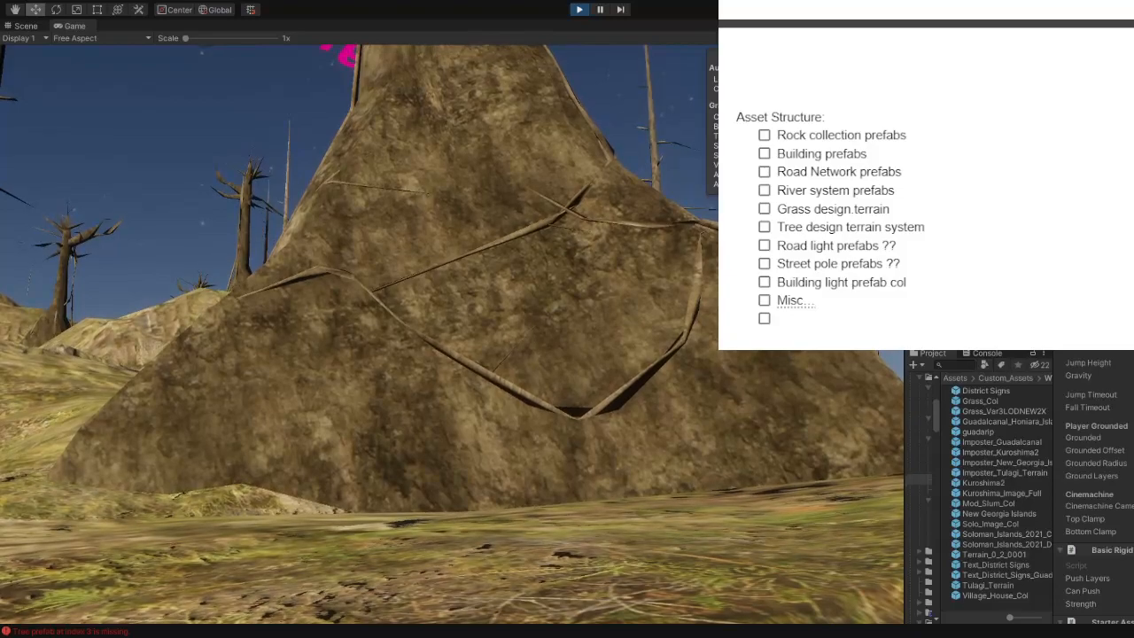
click(582, 299)
key(w)
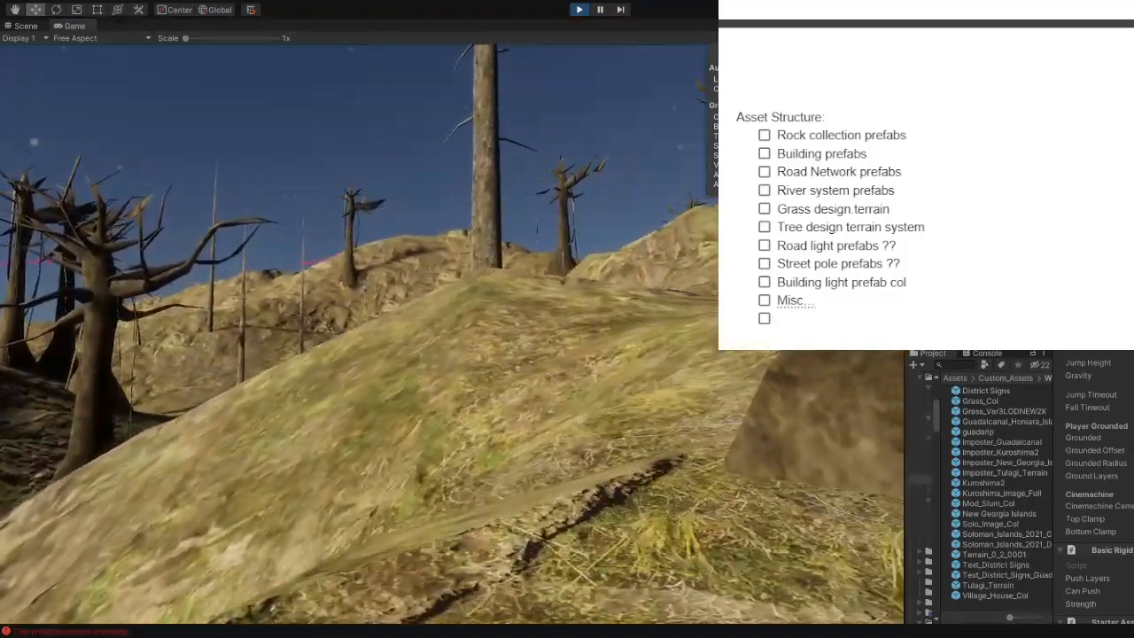
key(w)
key(w)
key(w)
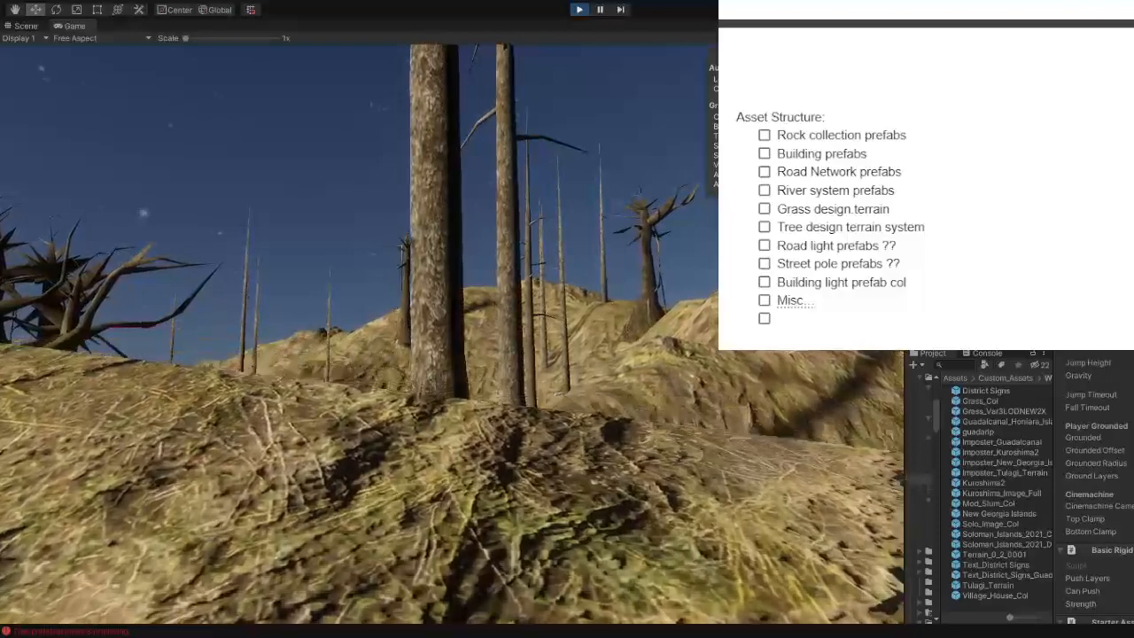
key(w)
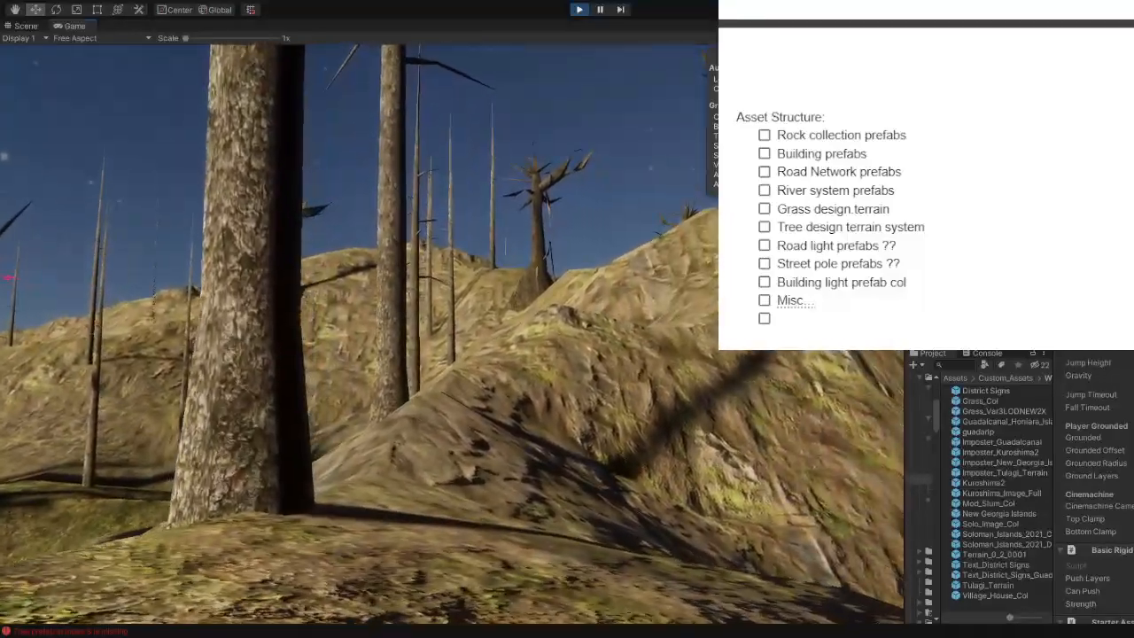
key(w)
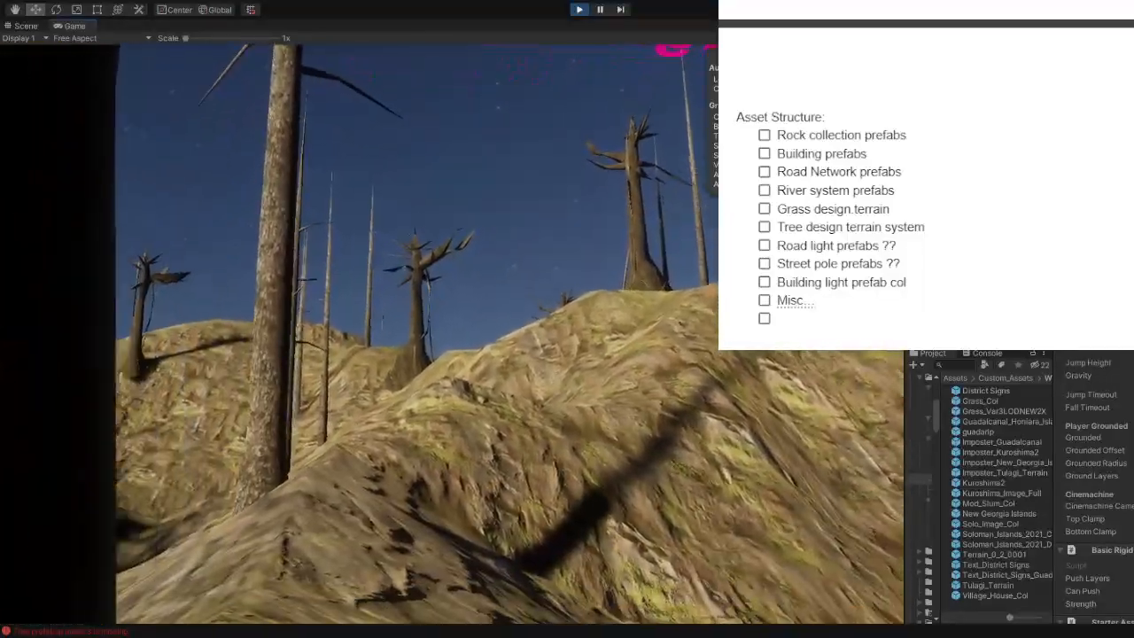
key(w)
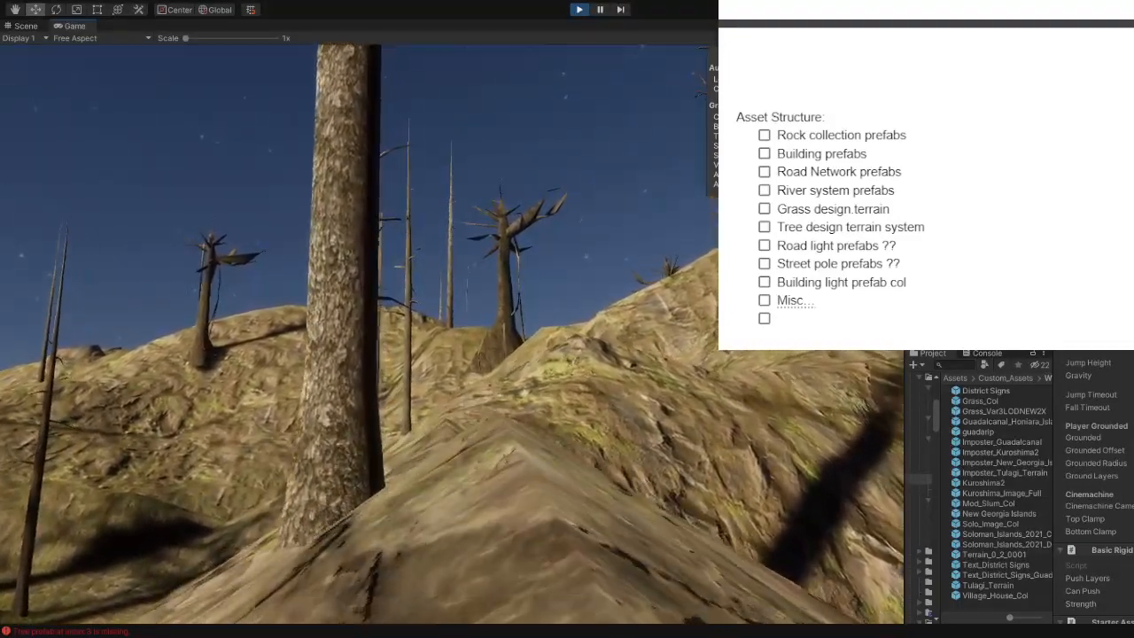
key(w)
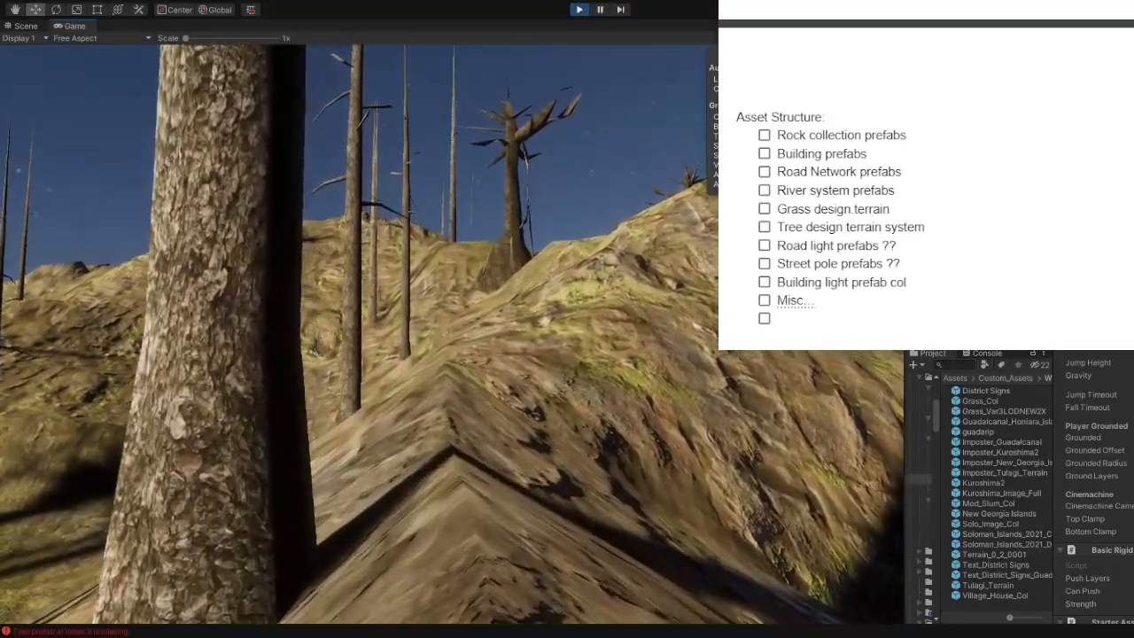
Step: Walk up the steep rocky slope beneath the Lunghuvasa sign and around it towards the lone bare tree, examining the ground detail
key(w)
key(w)
key(w)
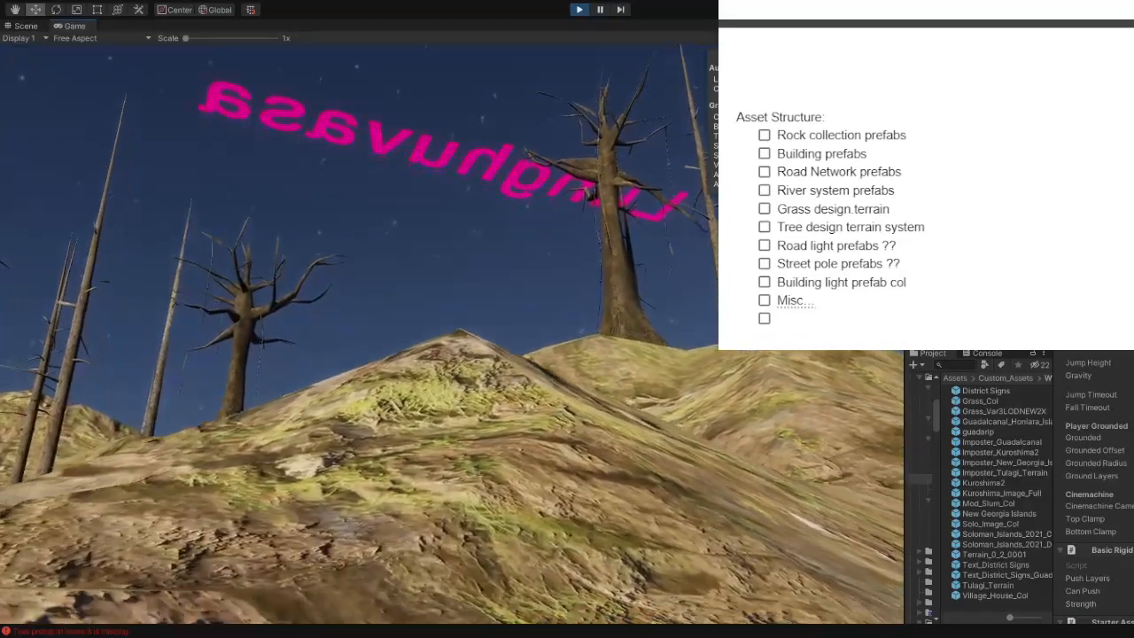
key(w)
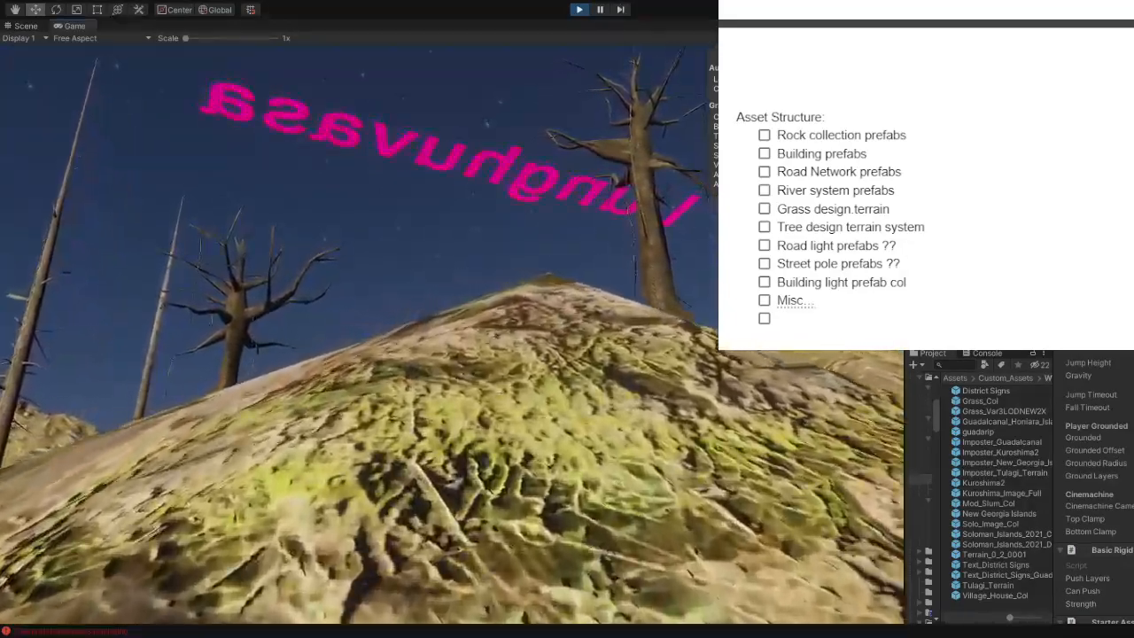
key(w)
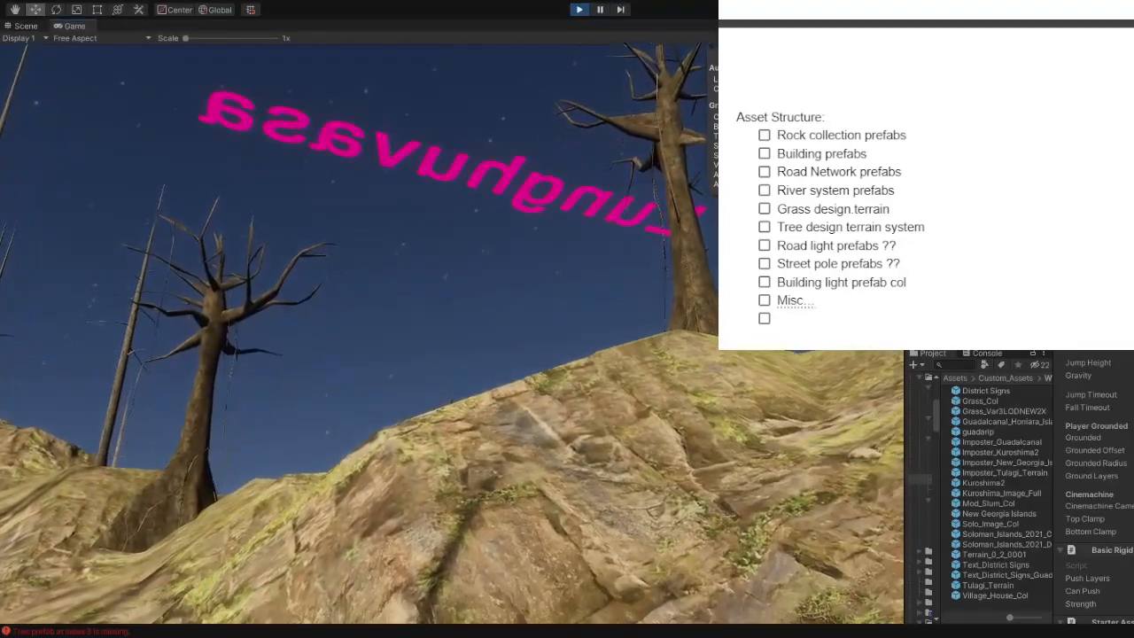
key(w)
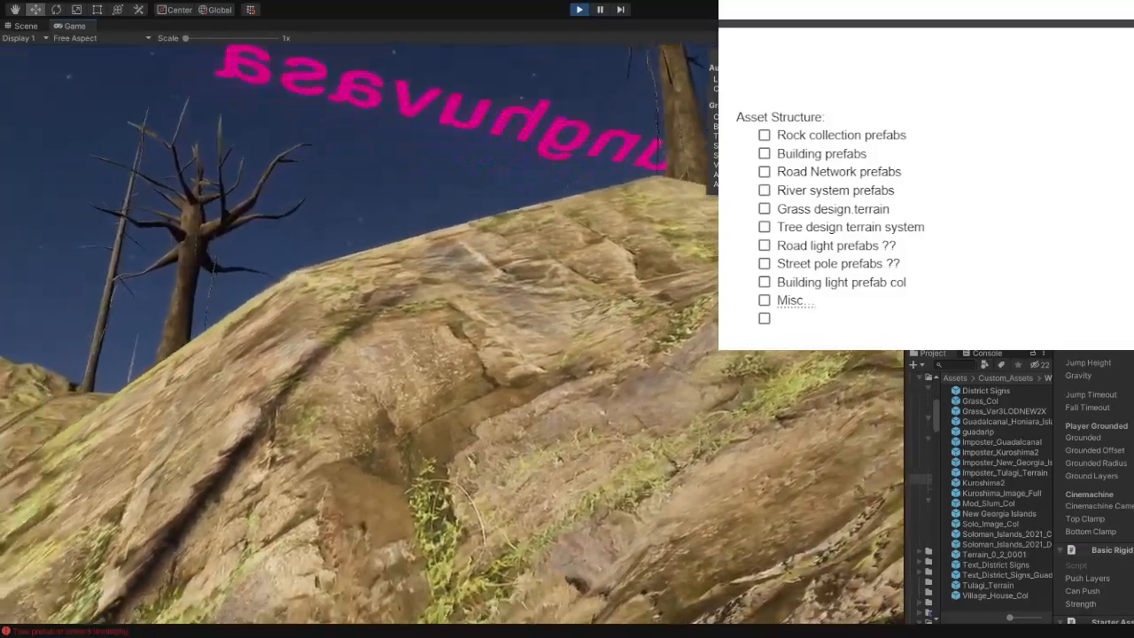
key(w)
key(w)
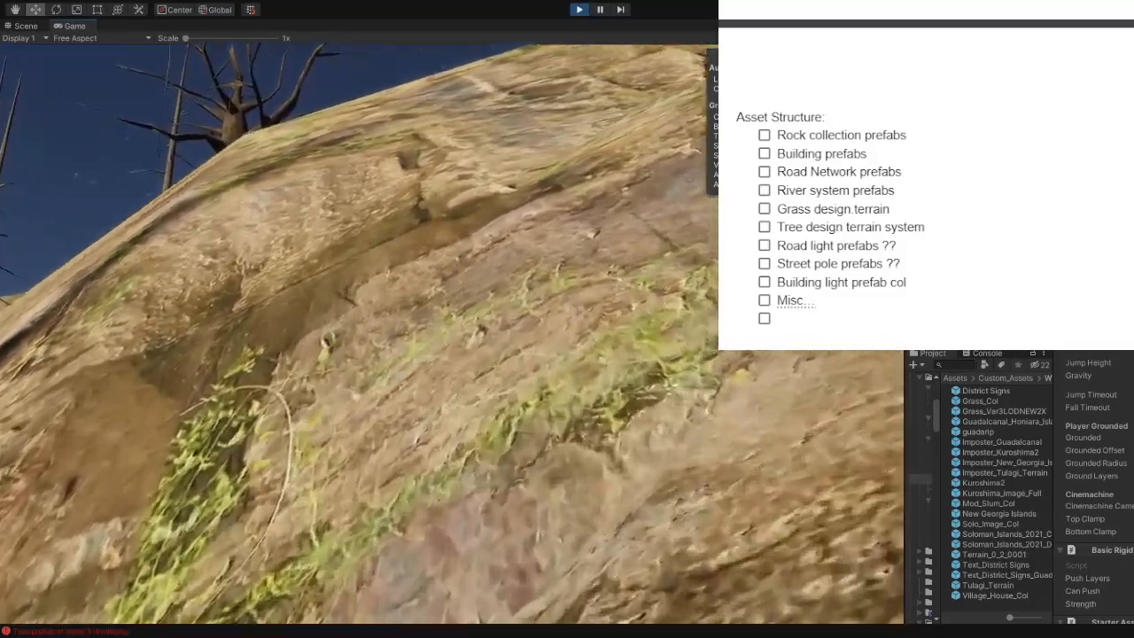
key(w)
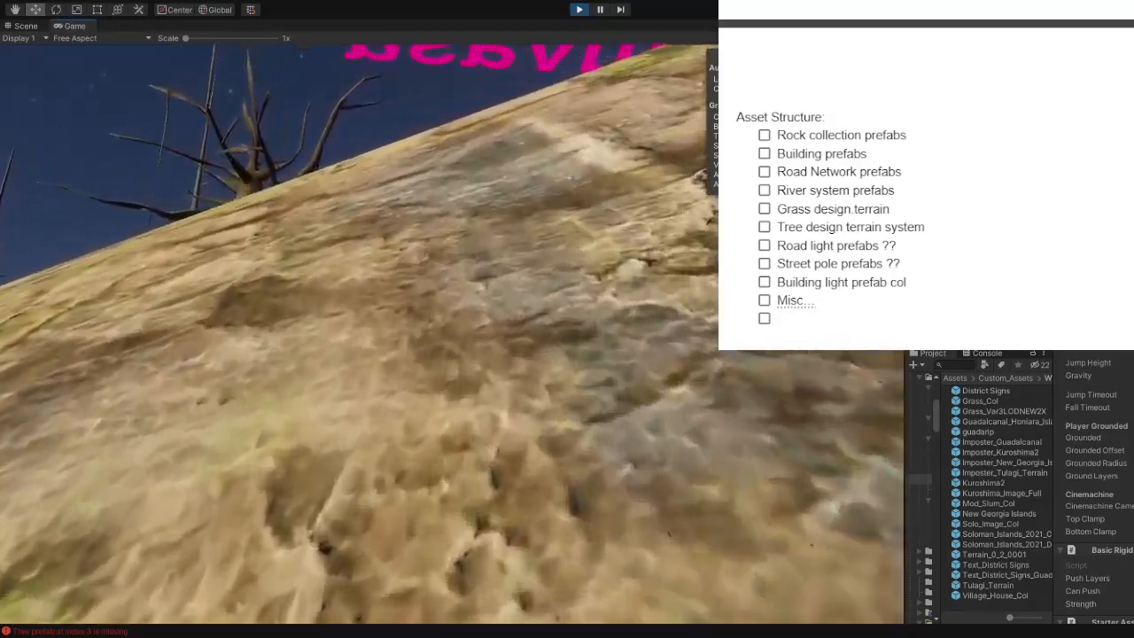
key(w)
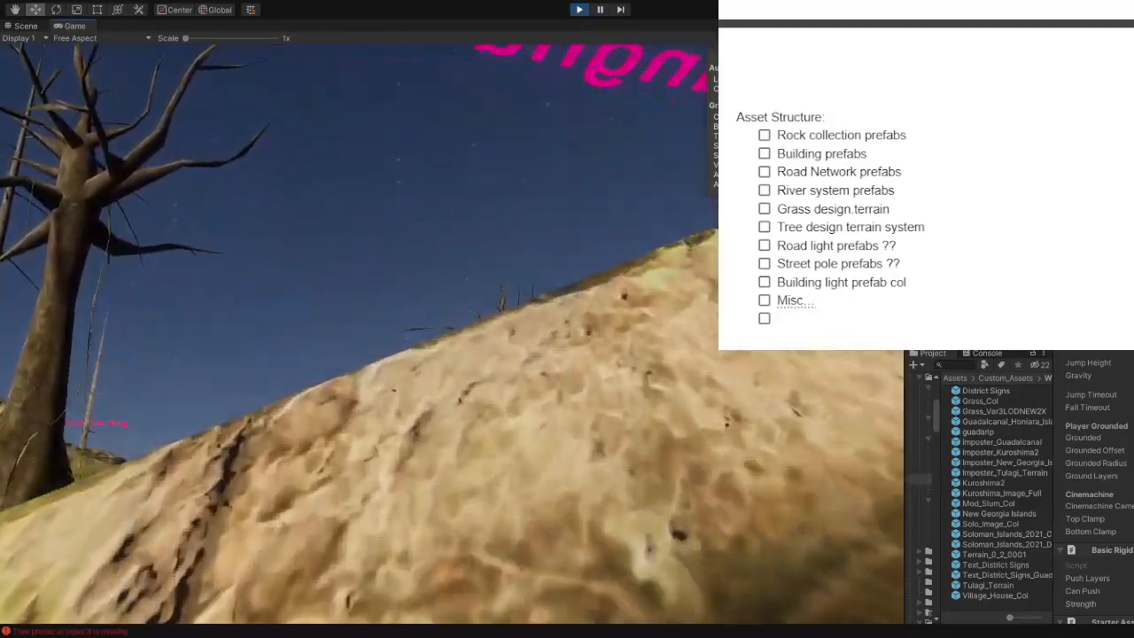
key(w)
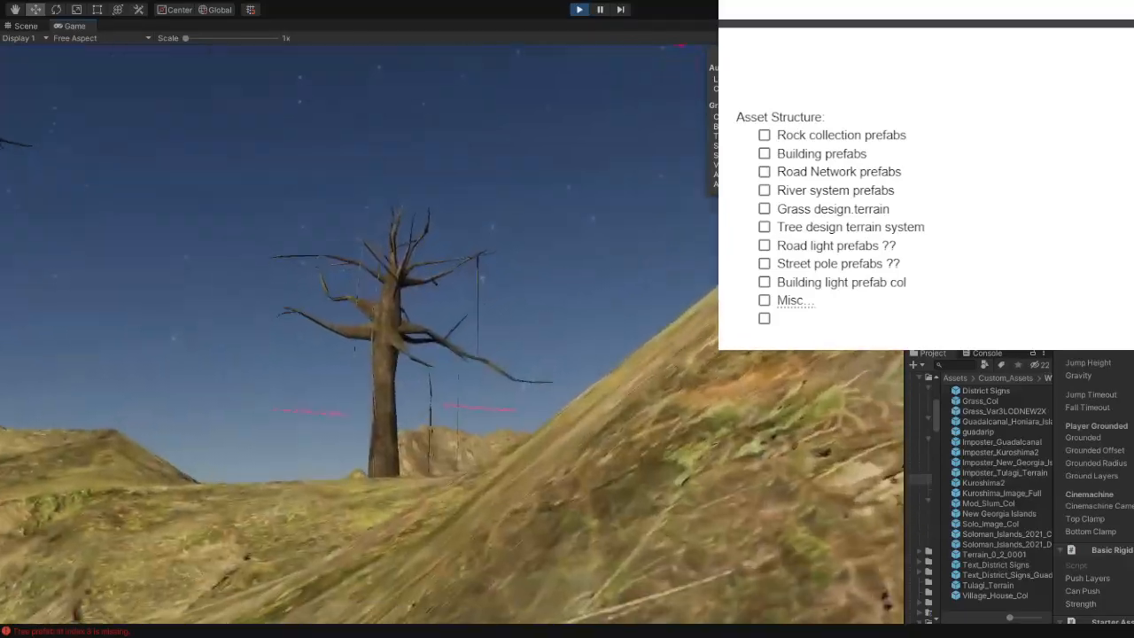
Step: Walk past the lone bare tree and over the ridge, inspecting the tall thin trees, the shadowed valley and a wide trunk's base
key(w)
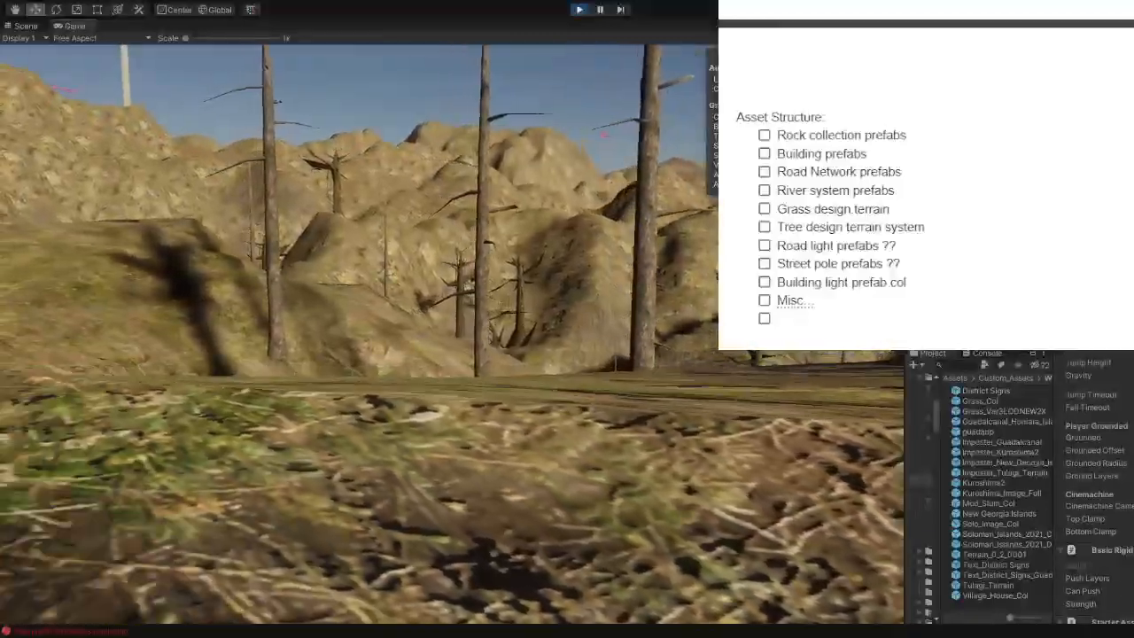
key(w)
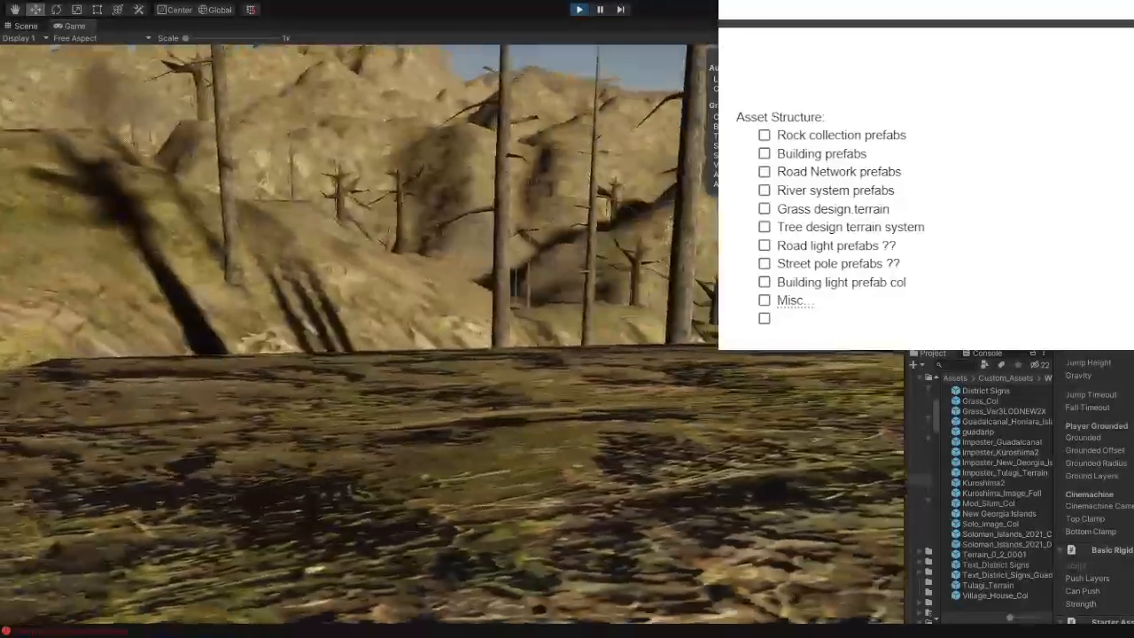
key(w)
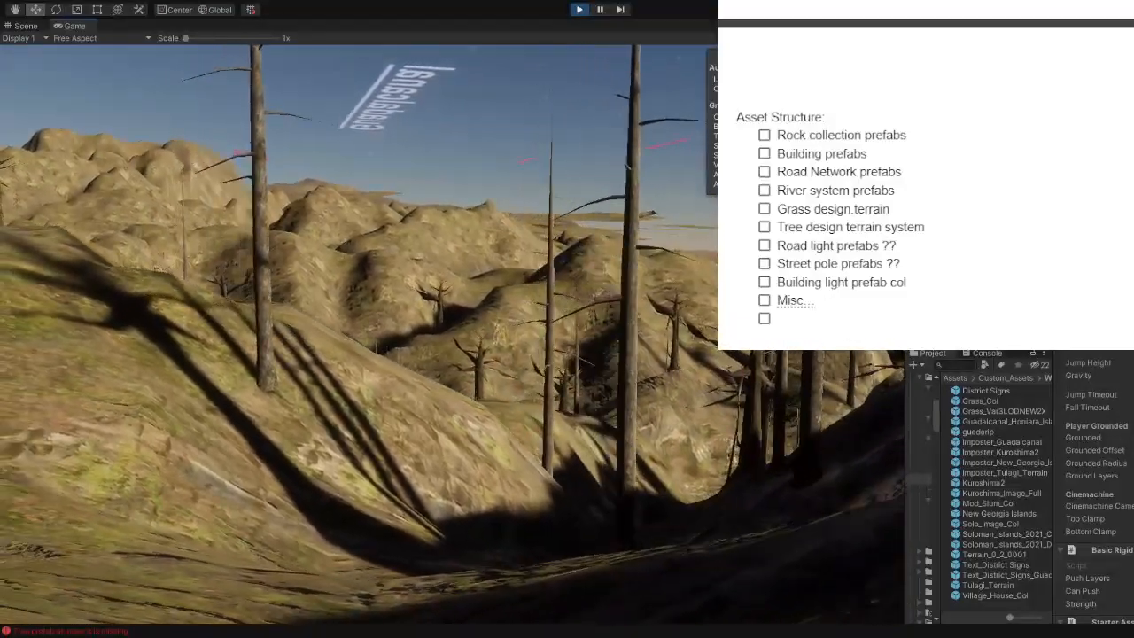
key(w)
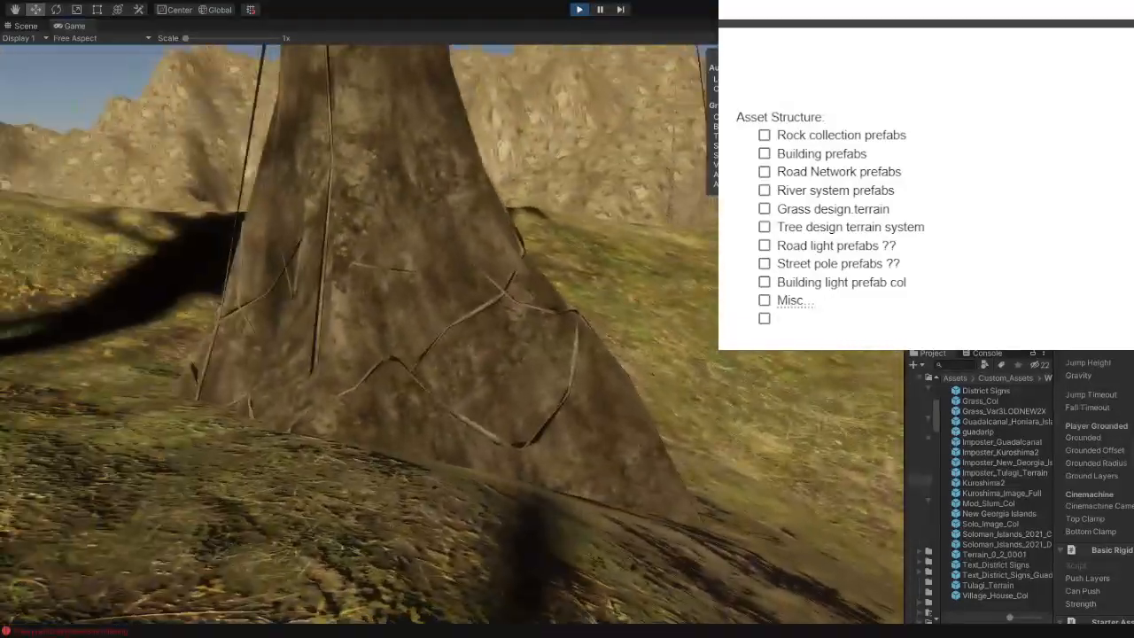
key(w)
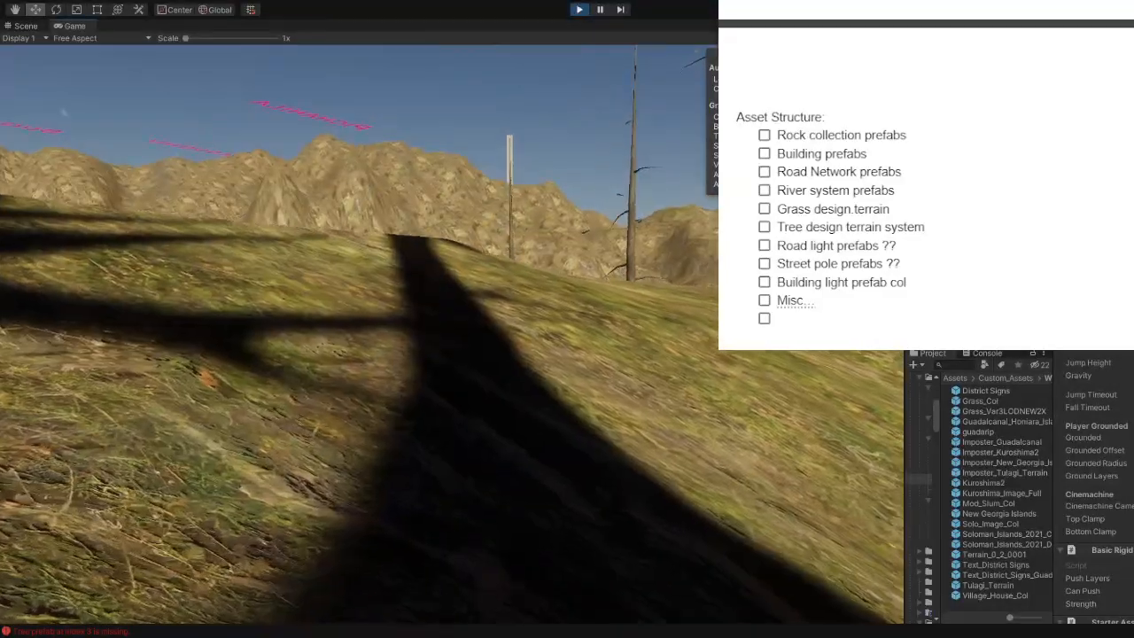
Step: Walk across the grassy slope beyond the trunk to the ridge edge and survey the wooded valley and the mountains behind it
key(w)
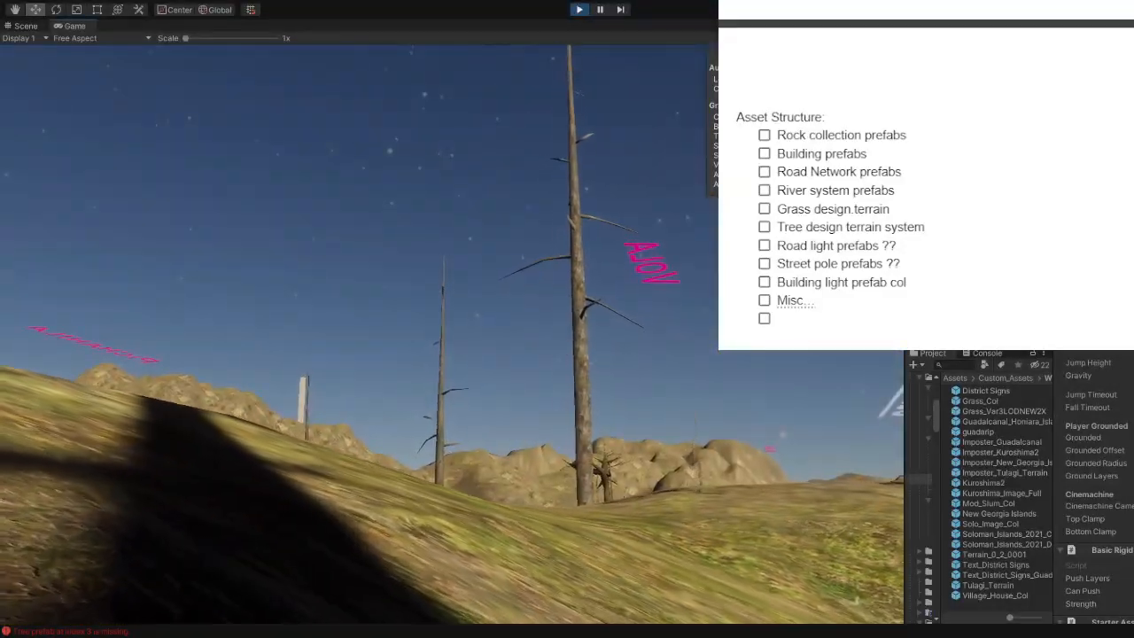
key(w)
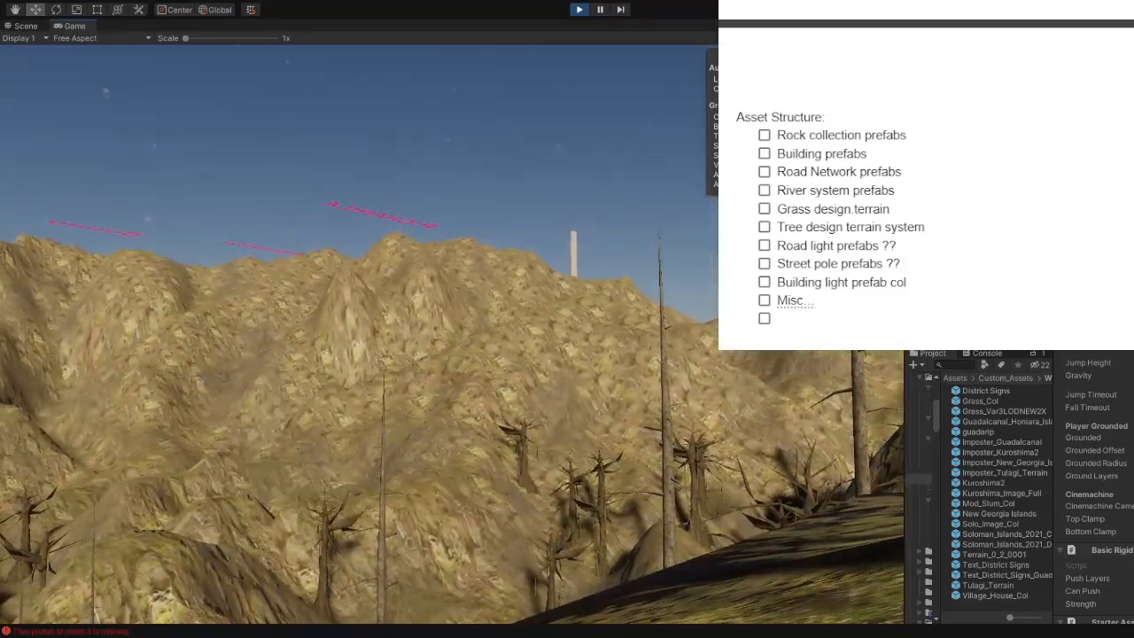
key(w)
key(w)
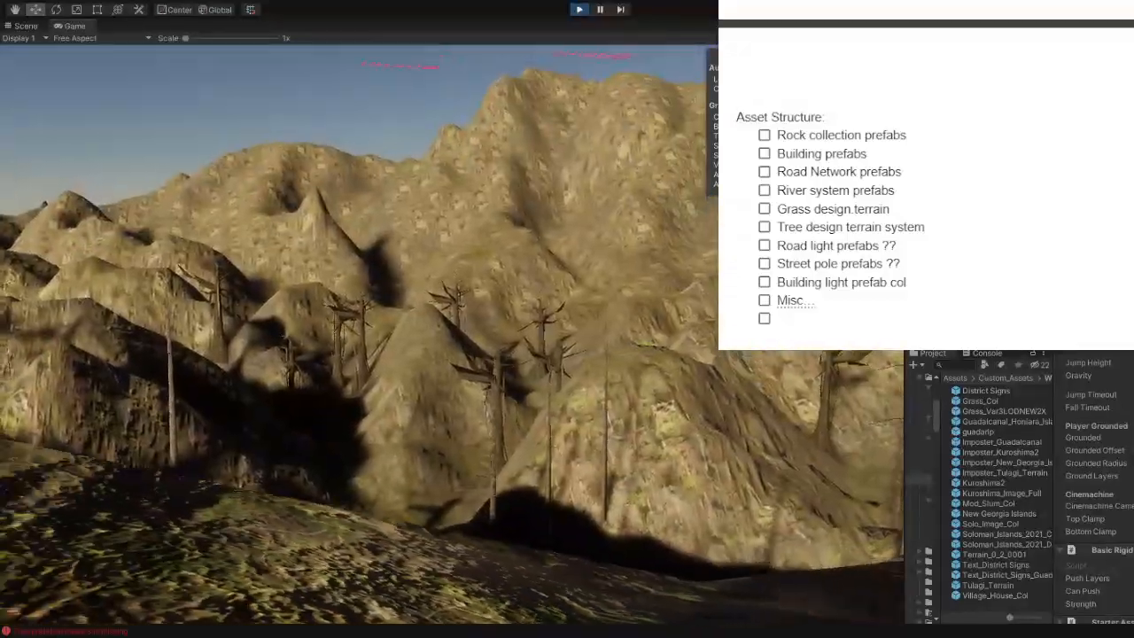
key(w)
key(w)
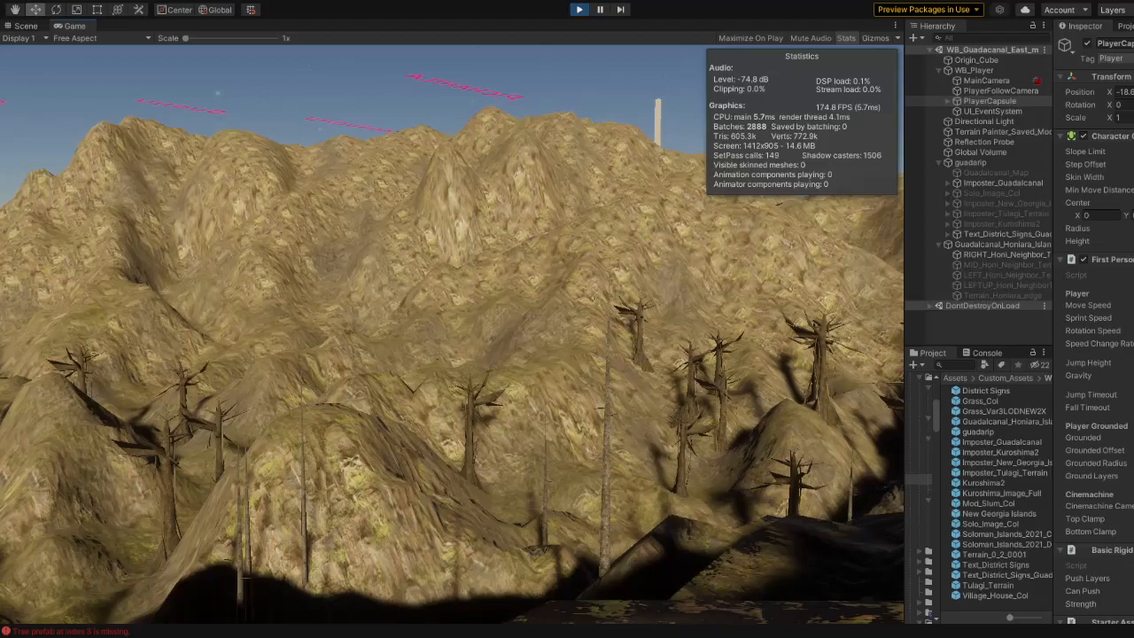
Step: Release and recapture the game view's cursor, then walk down the shadowed ridge past the tall thin tree towards the rocky hillside
key(Escape)
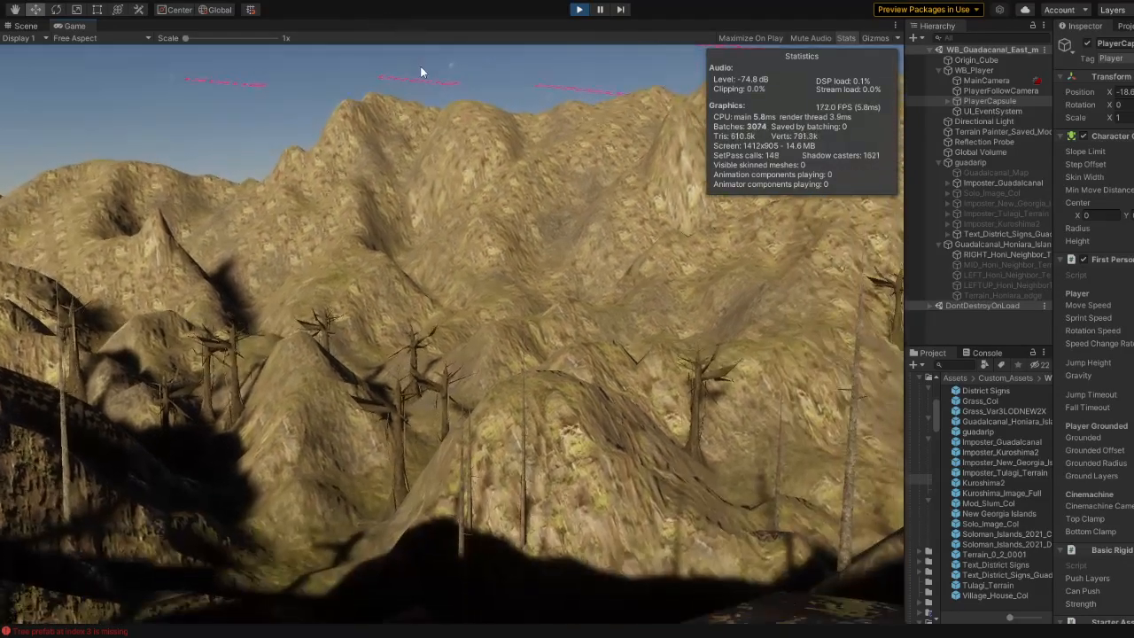
click(420, 71)
key(Escape)
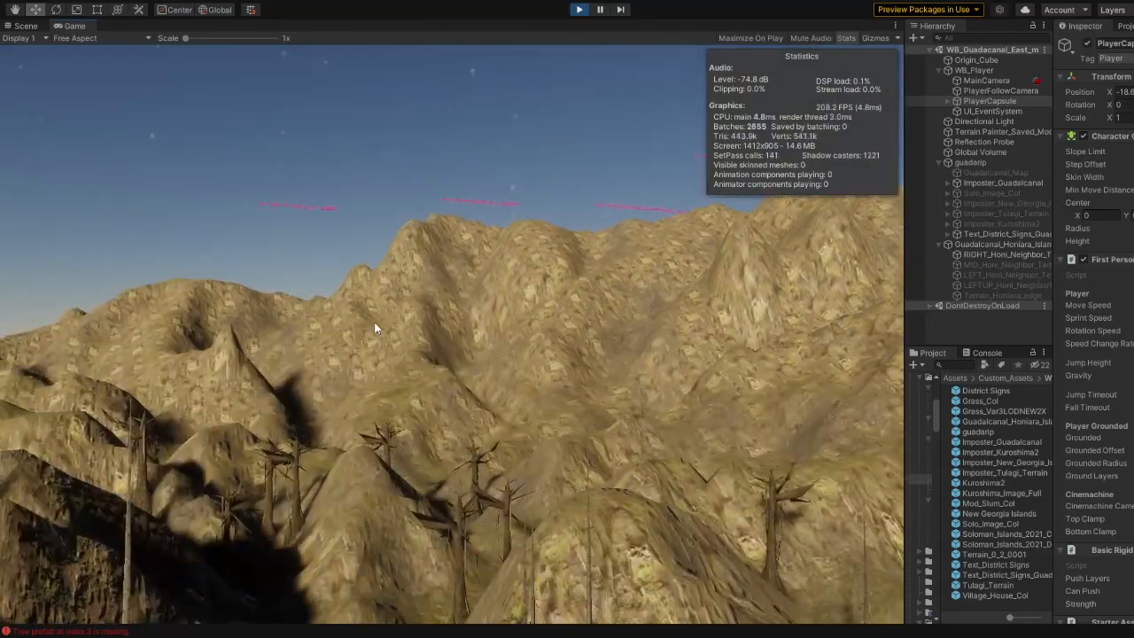
click(375, 327)
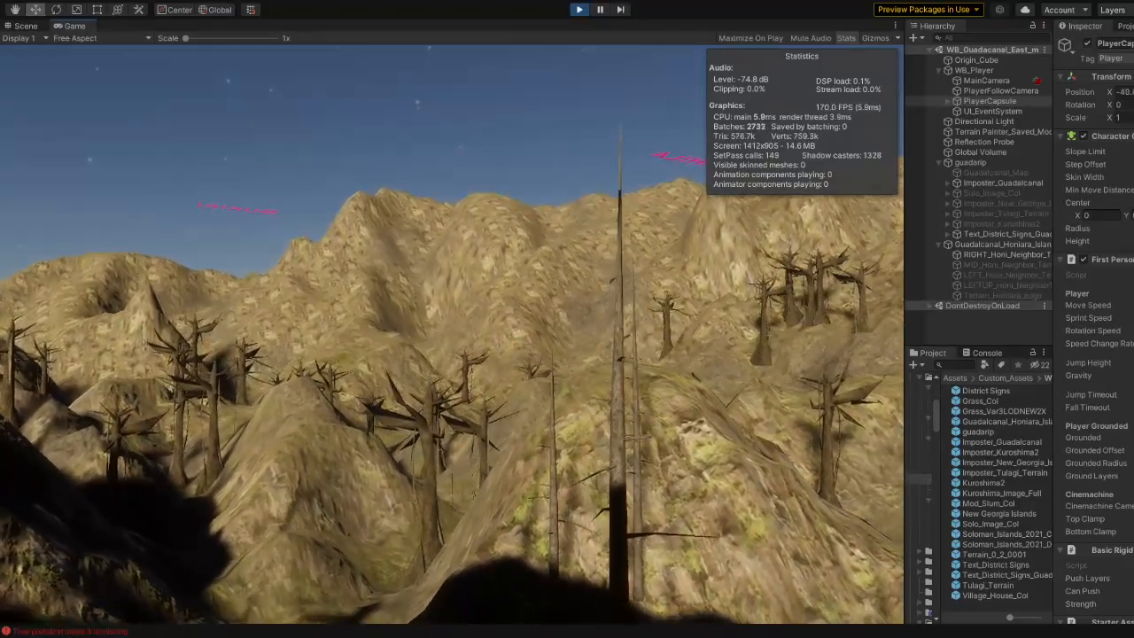
key(w)
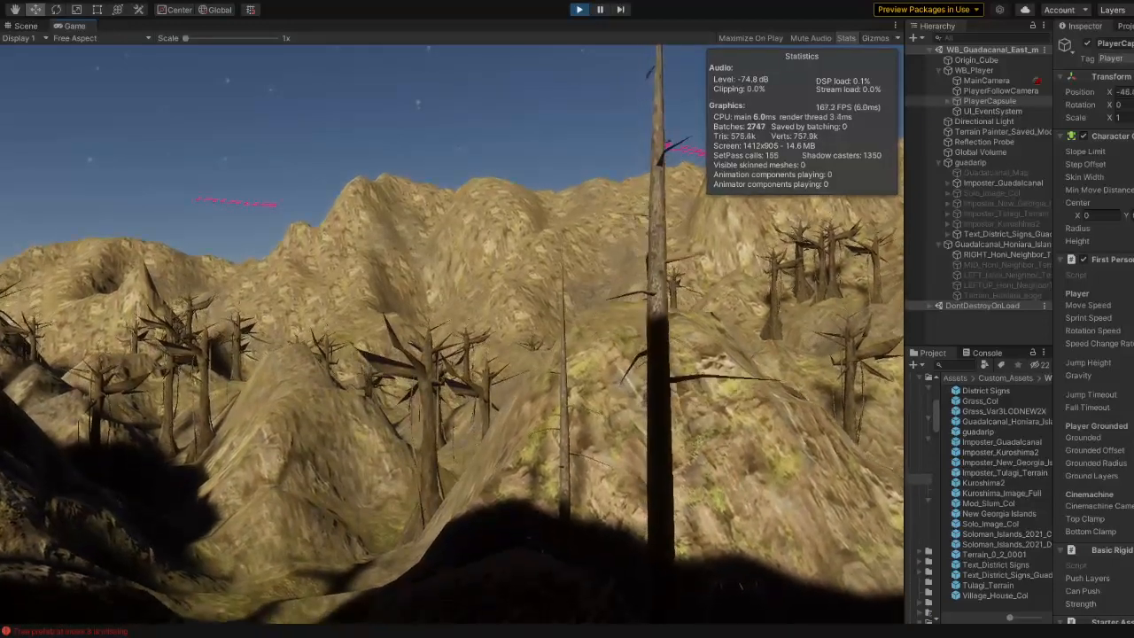
key(w)
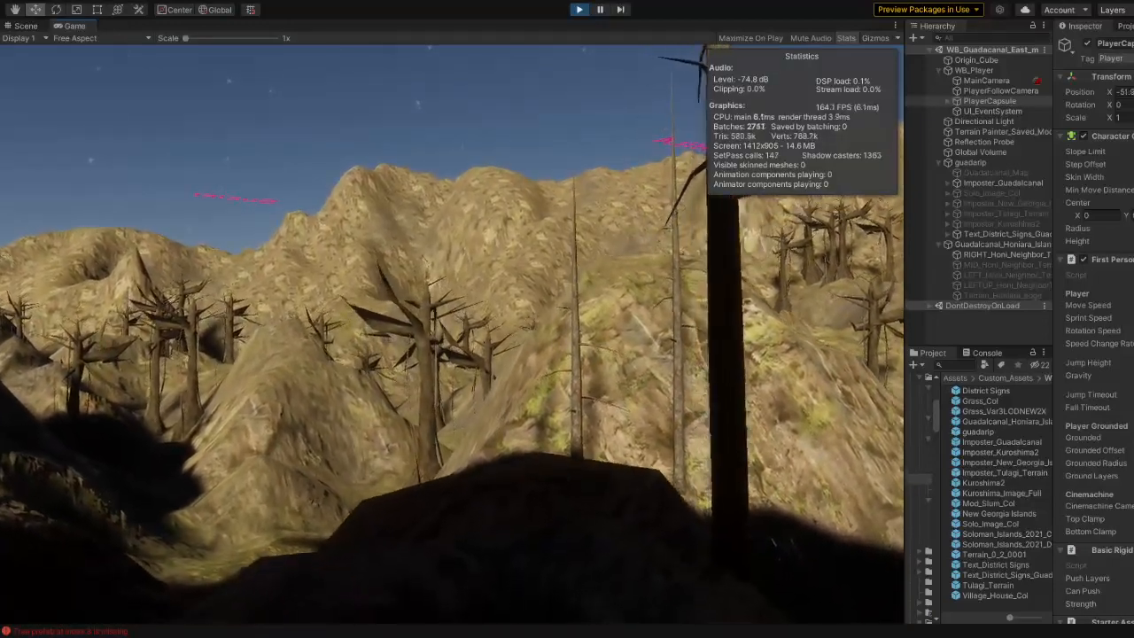
key(w)
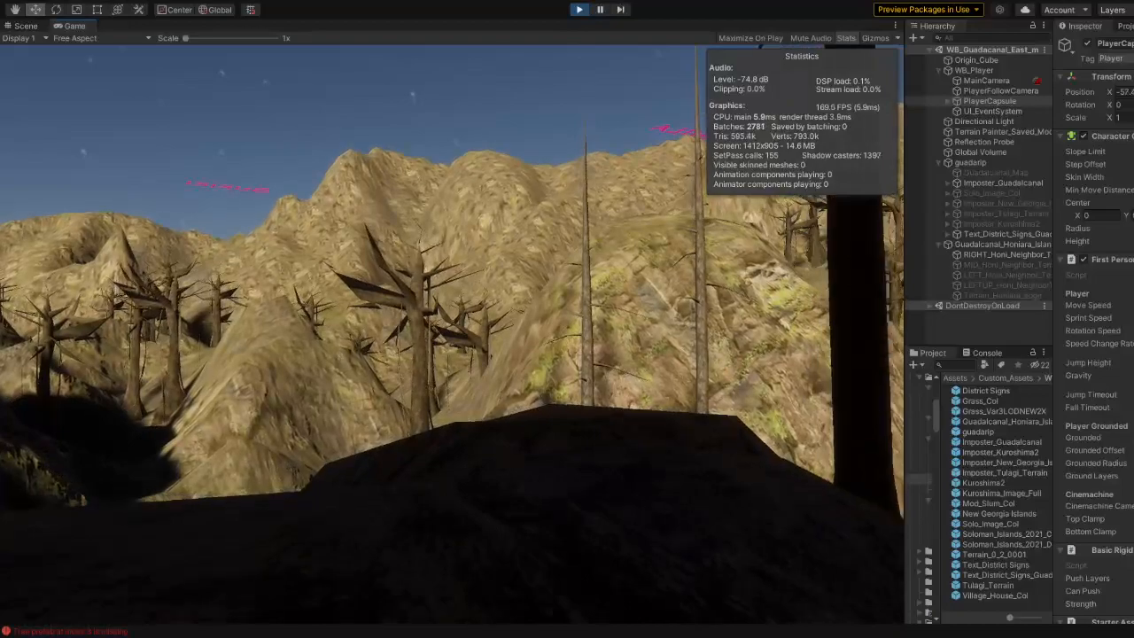
key(w)
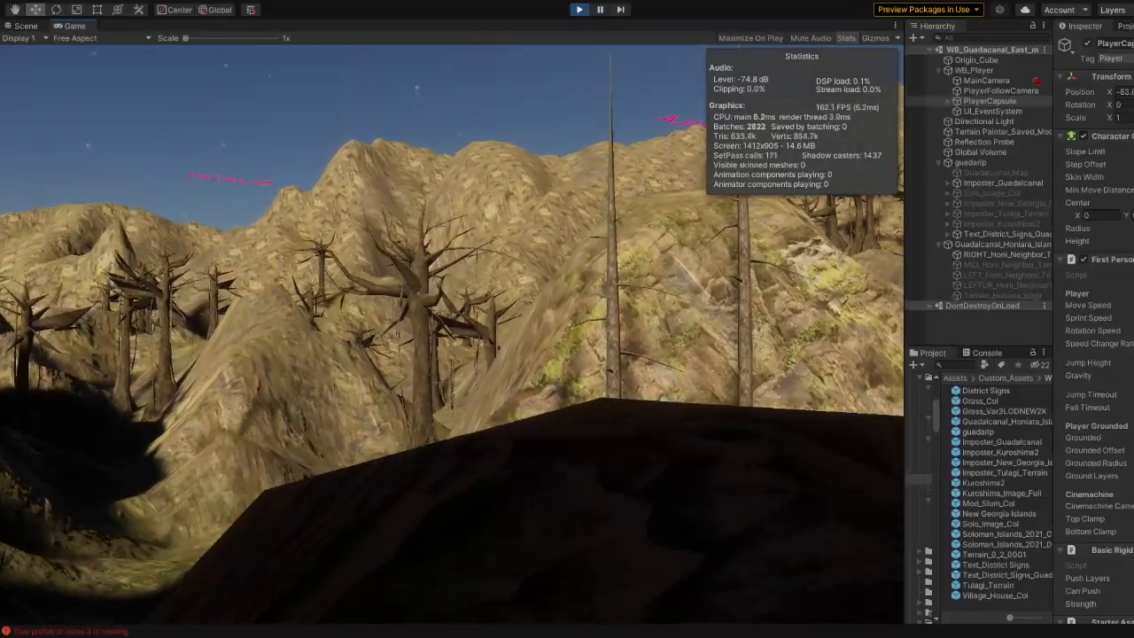
key(w)
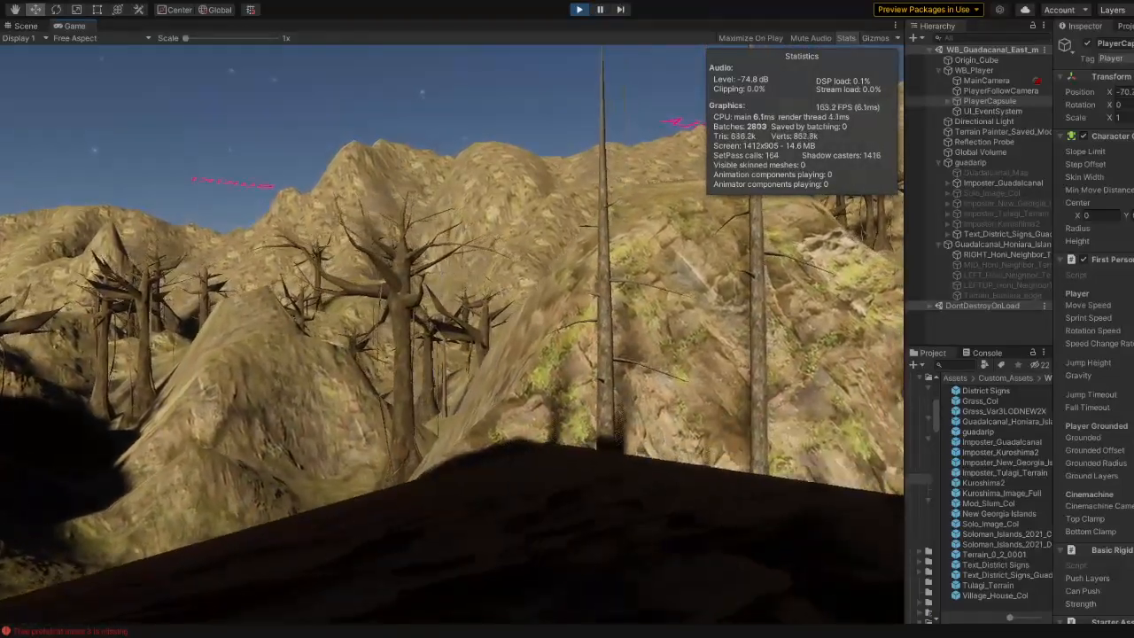
Step: Walk down into the dark hollow below the rocky hillside, examining the shadowed slopes and the branching bare trees around it
key(w)
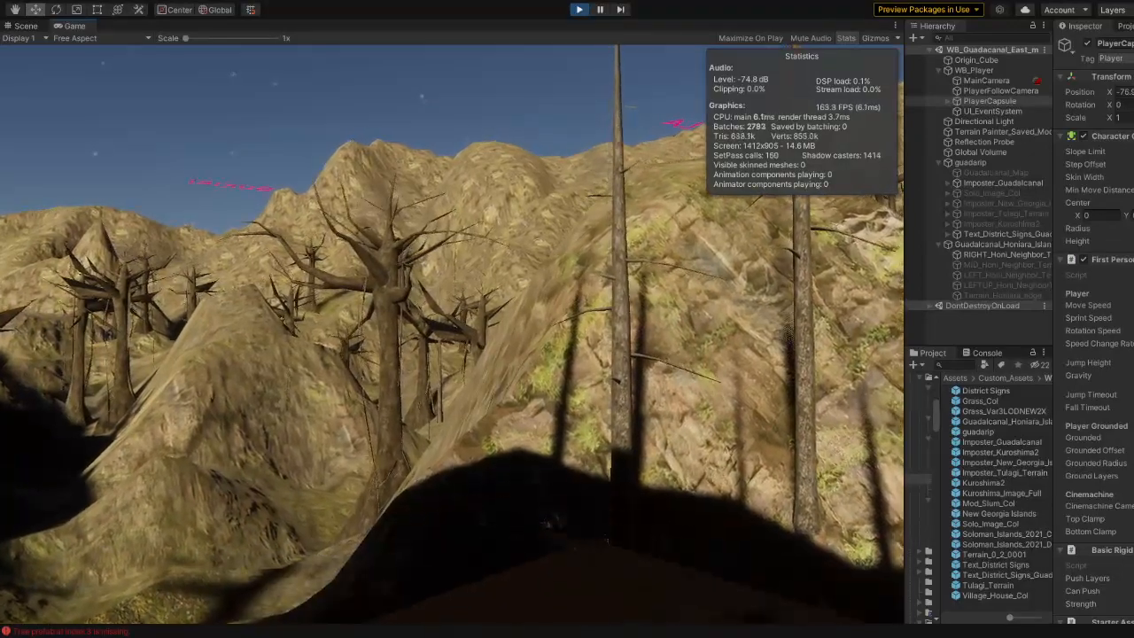
key(w)
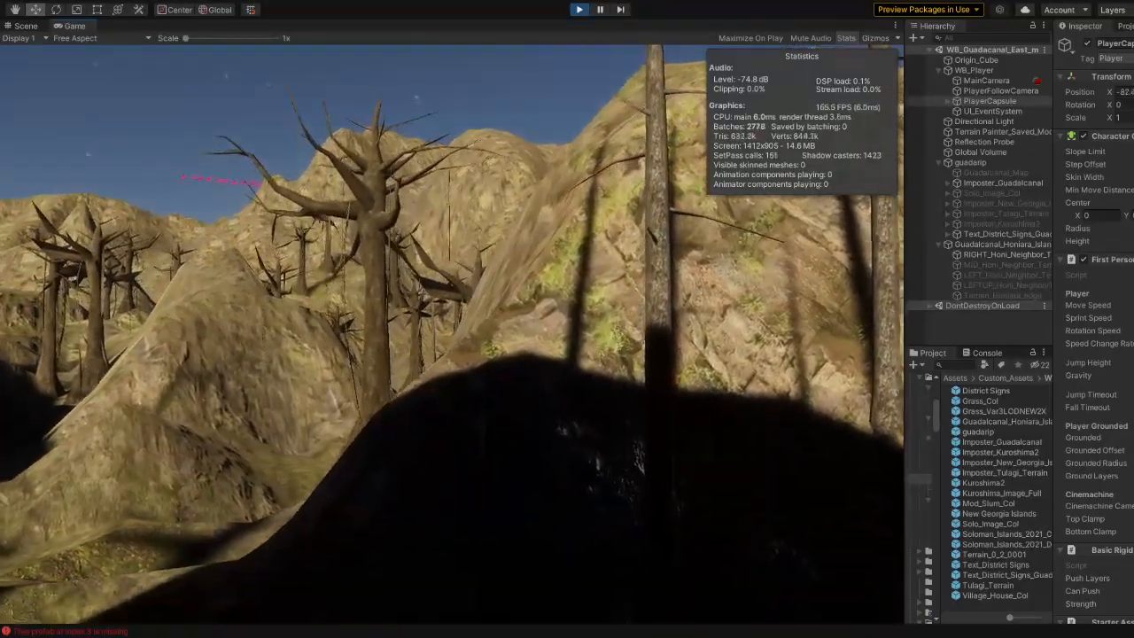
key(w)
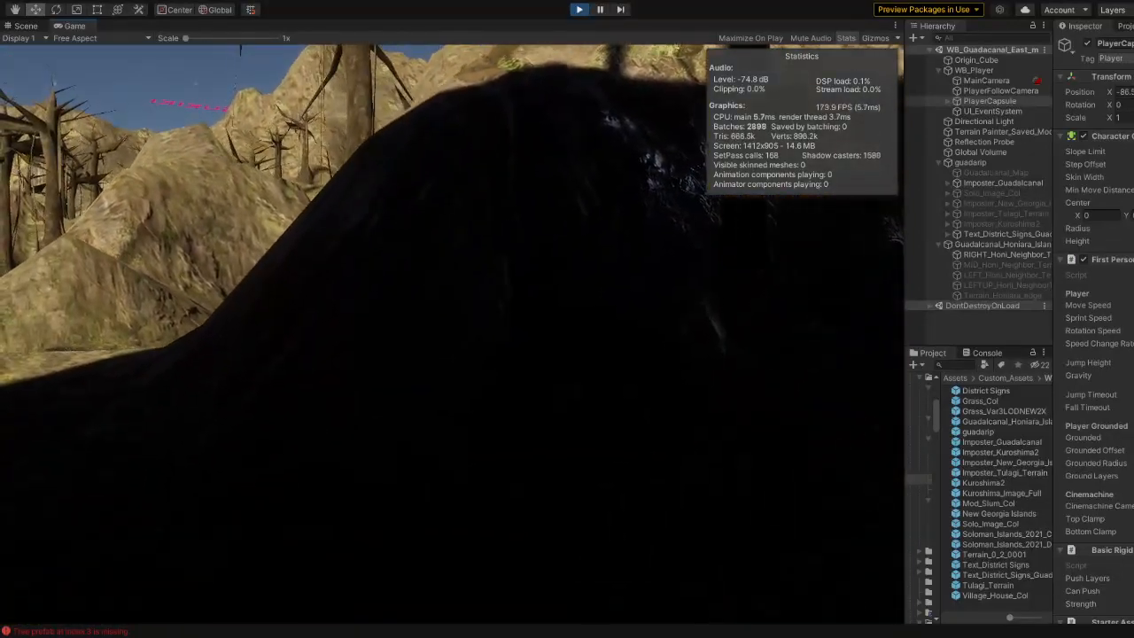
key(w)
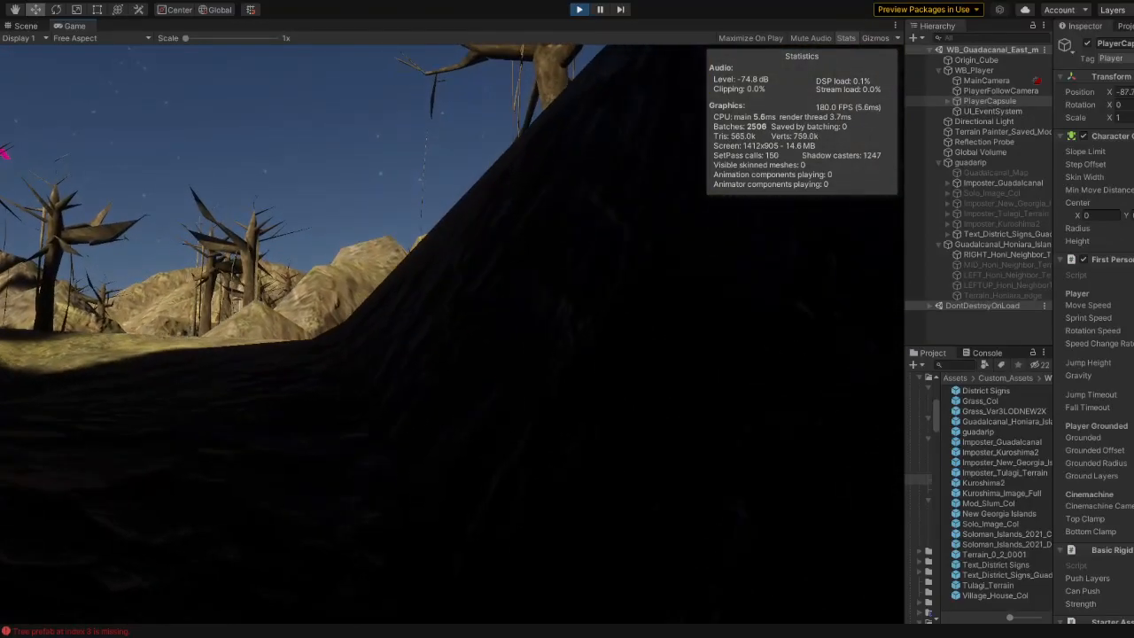
key(w)
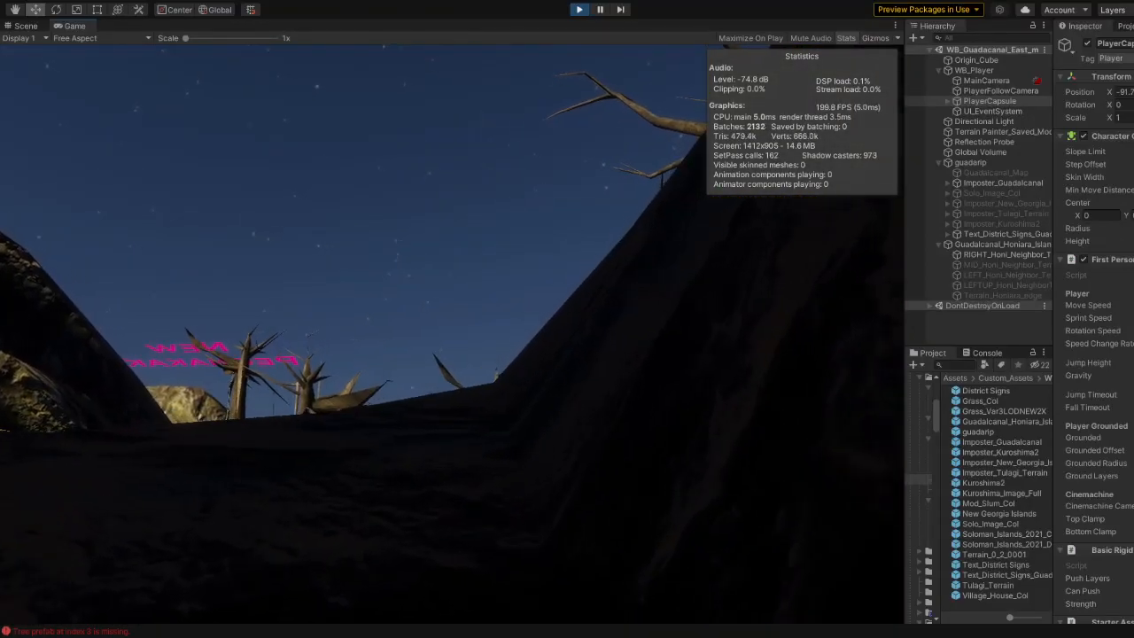
key(w)
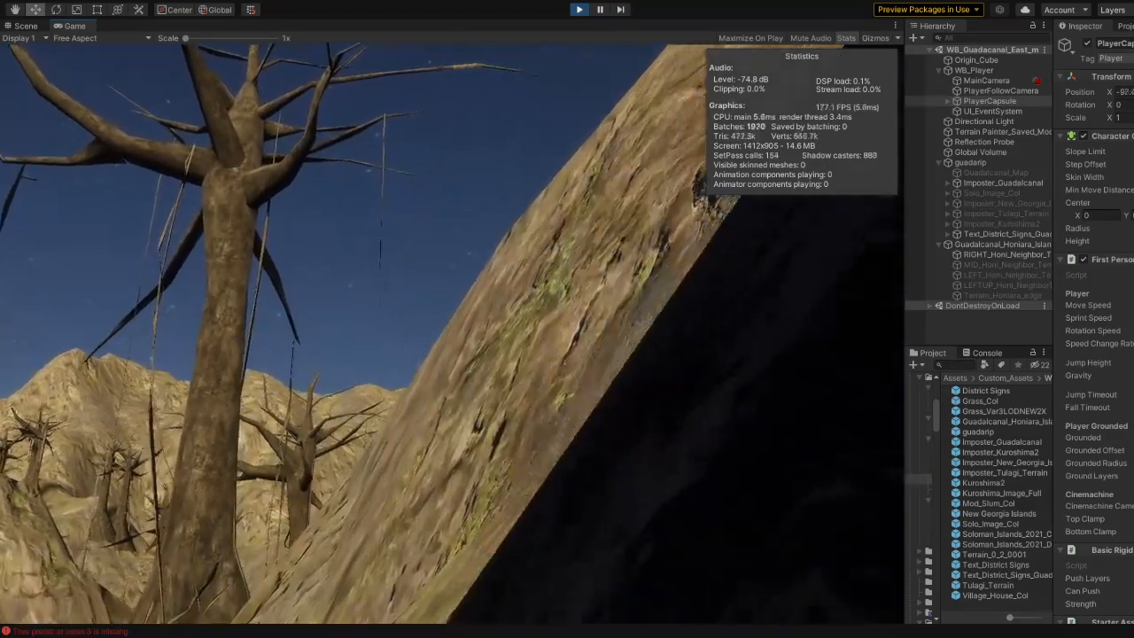
Step: Climb the steep rocky slope beside the bare tree and cross its grassy crest, checking the stretched ground textures up close
key(w)
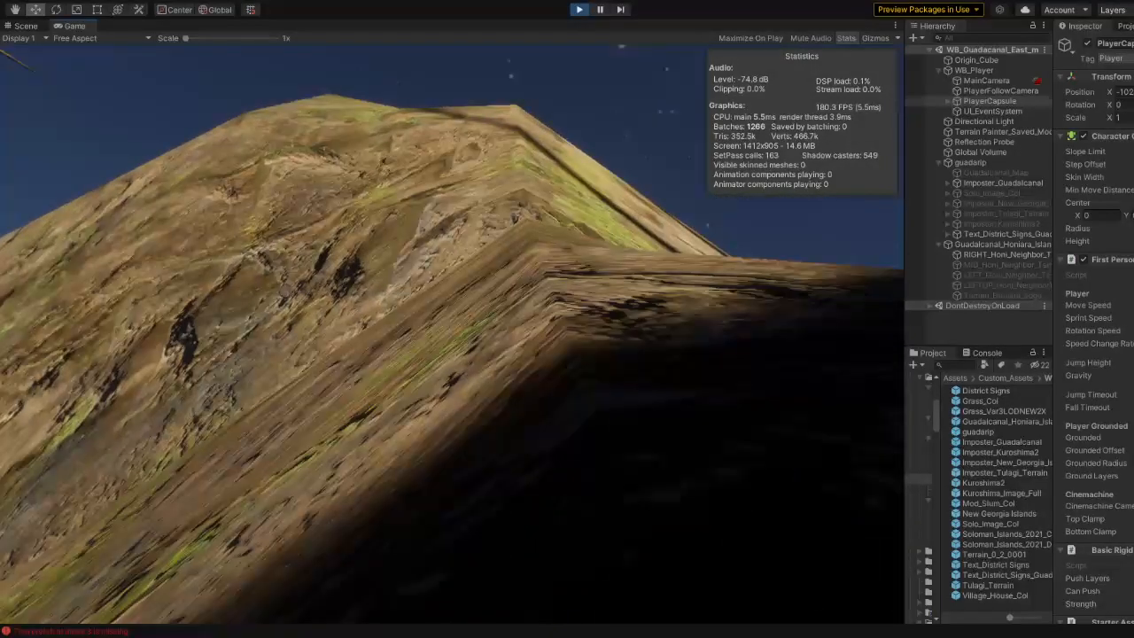
key(w)
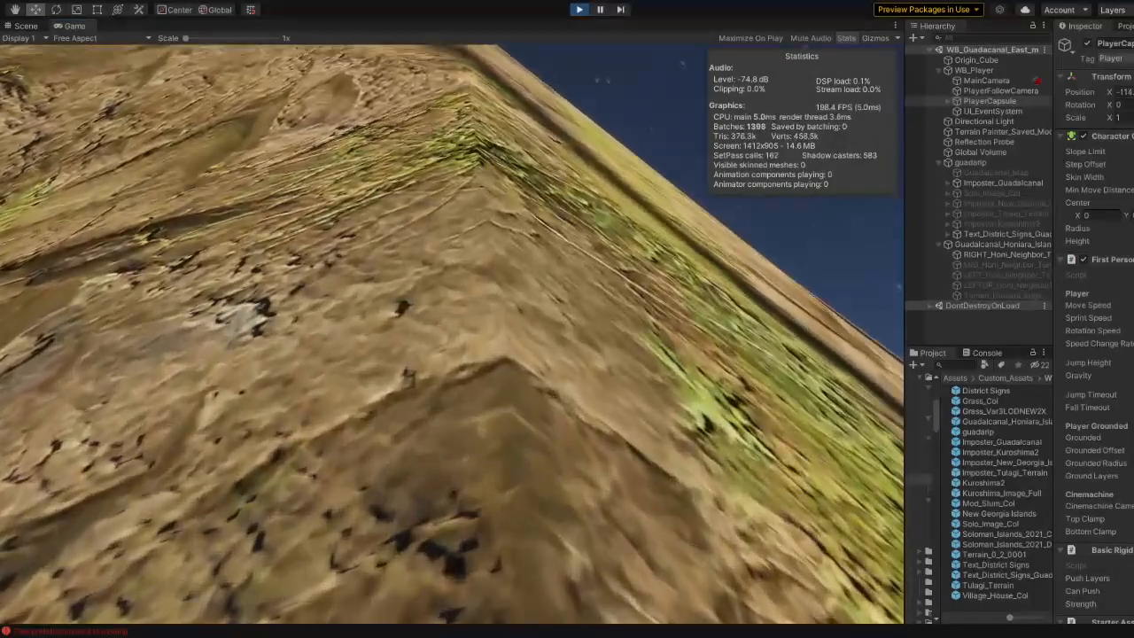
key(w)
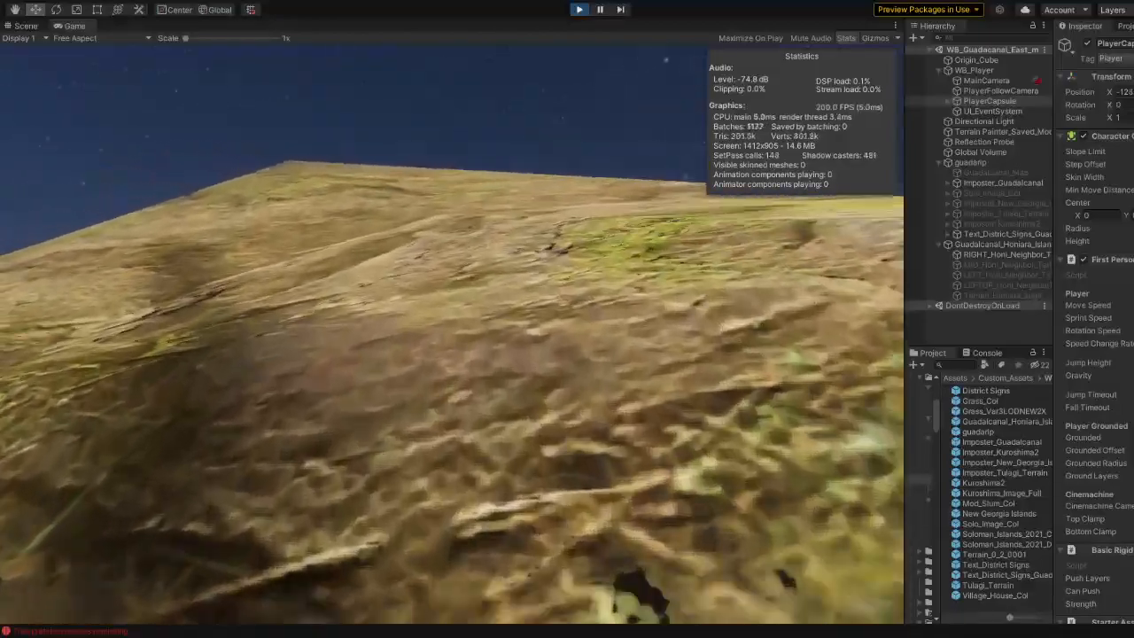
key(w)
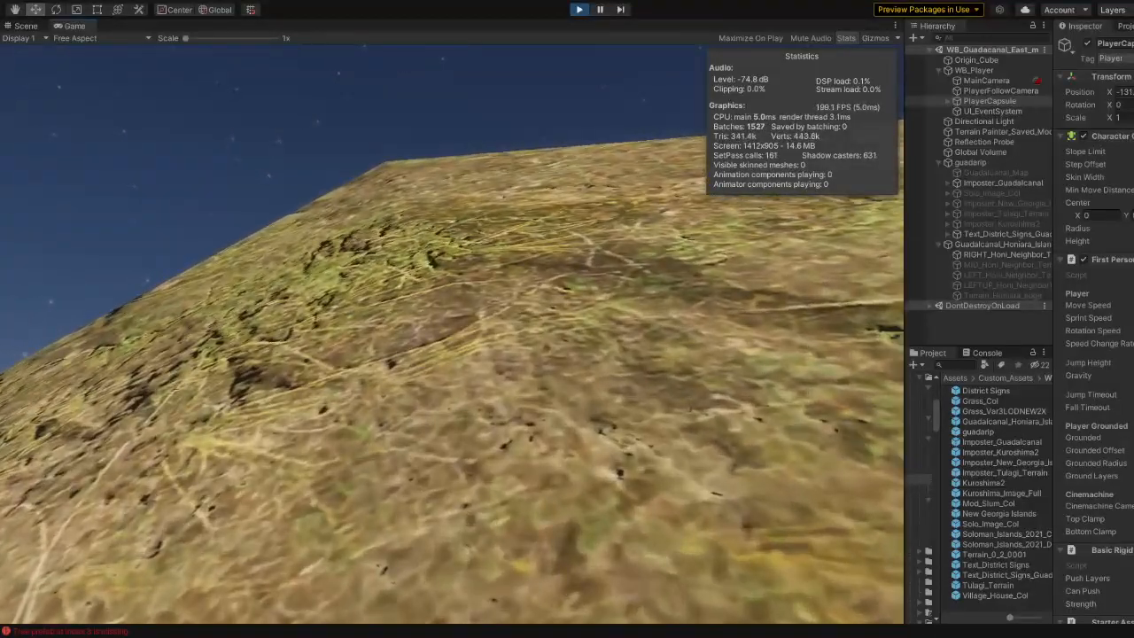
key(w)
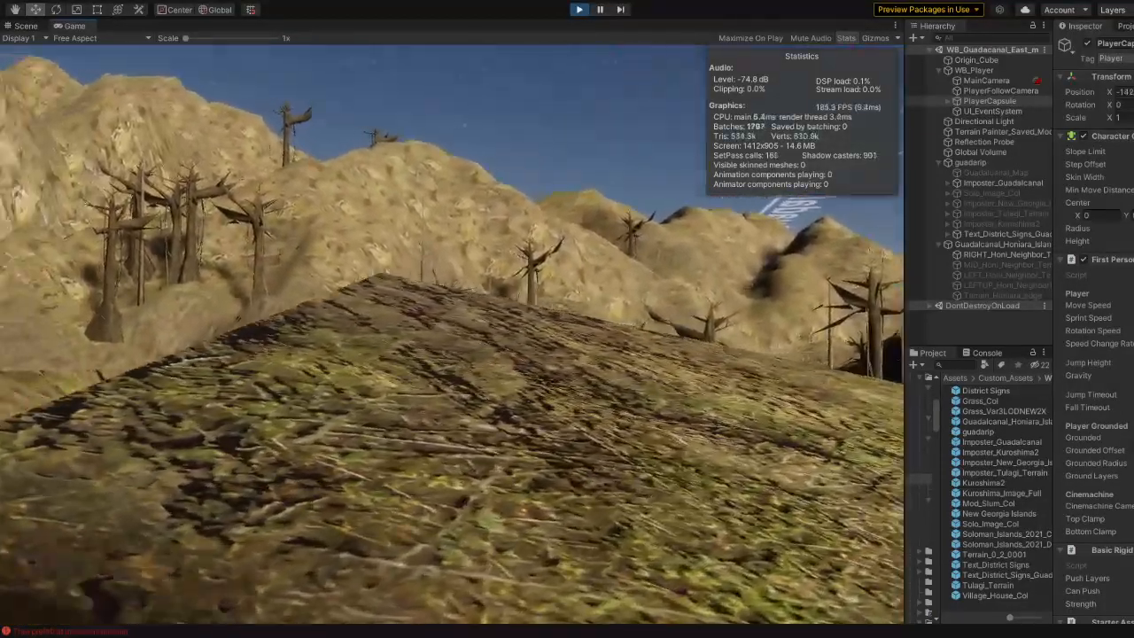
Step: Walk along the hilltop's far edge, examining the dark valley, its shadowed trees and the sunlit hills towards the coast
key(w)
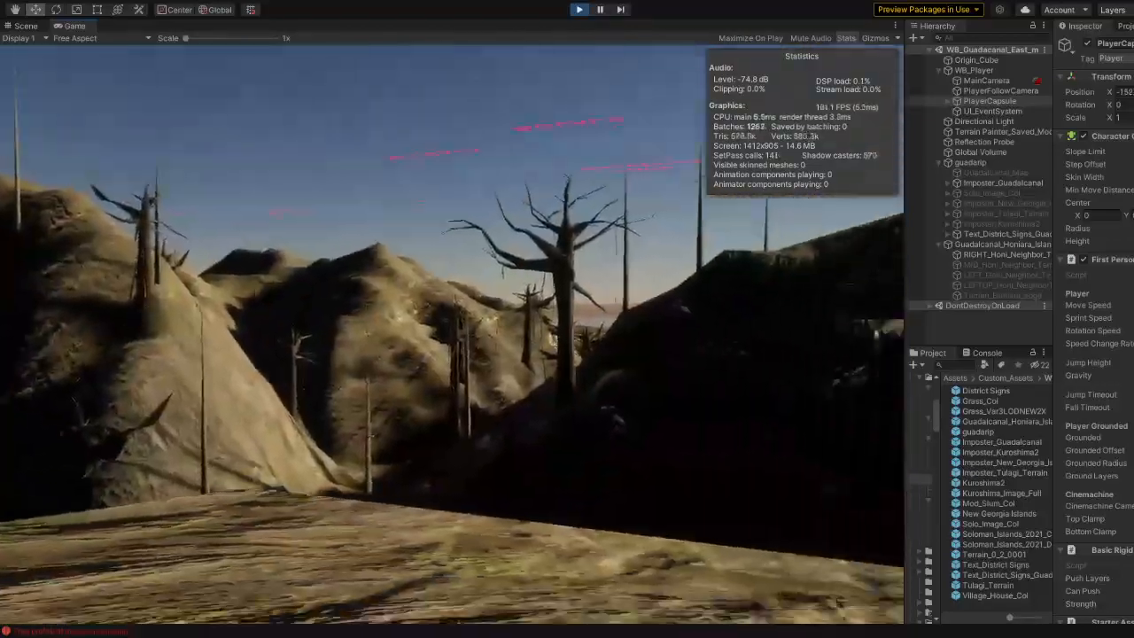
key(w)
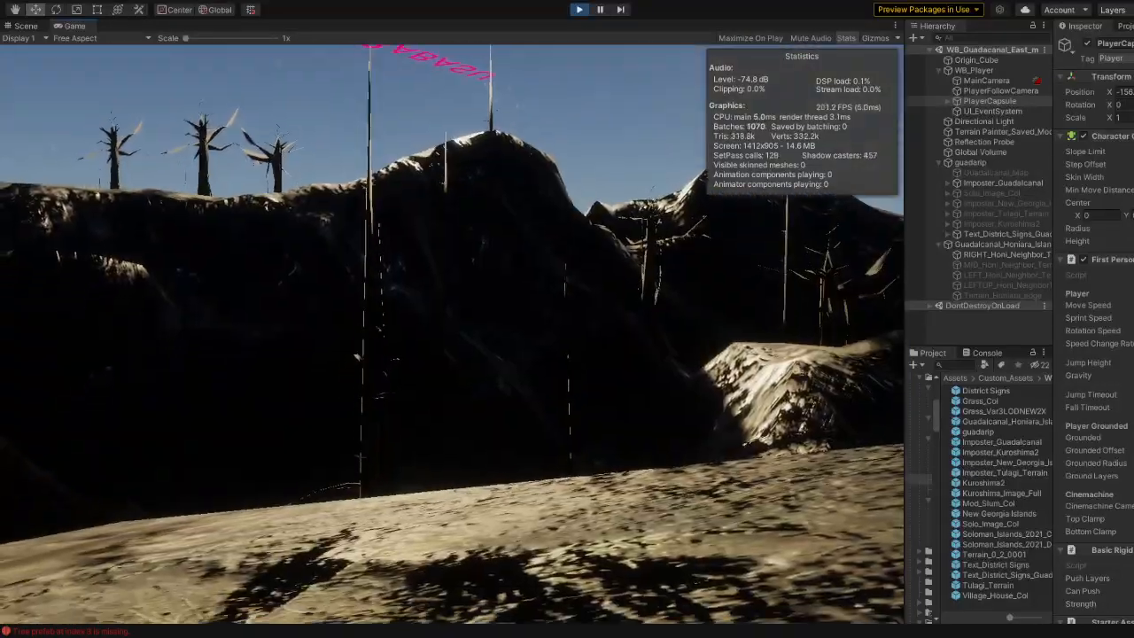
key(w)
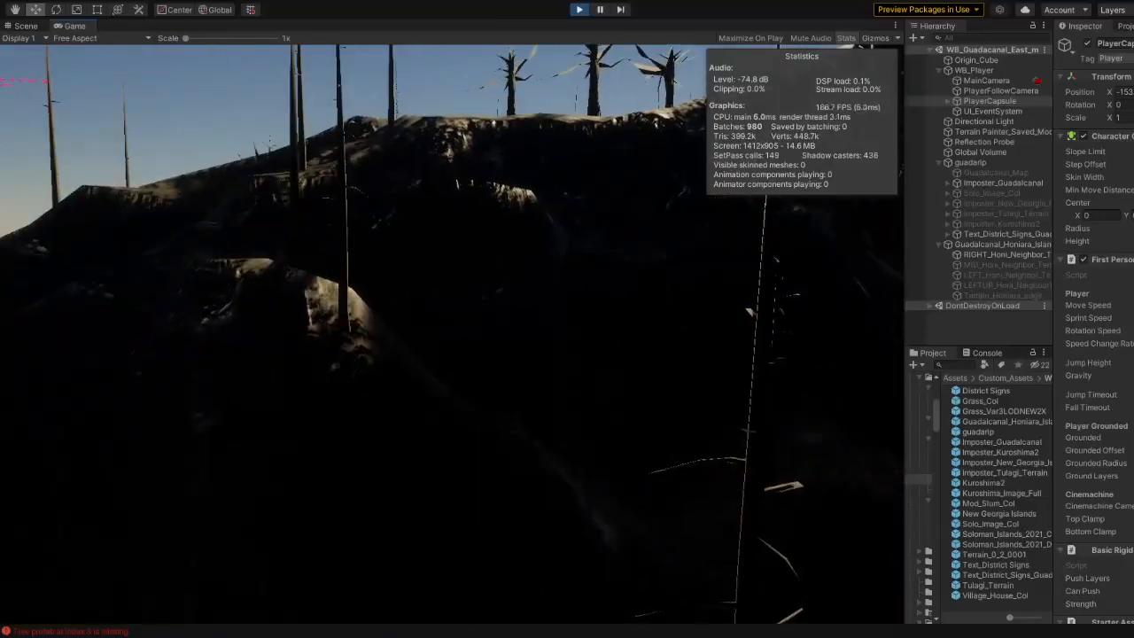
key(w)
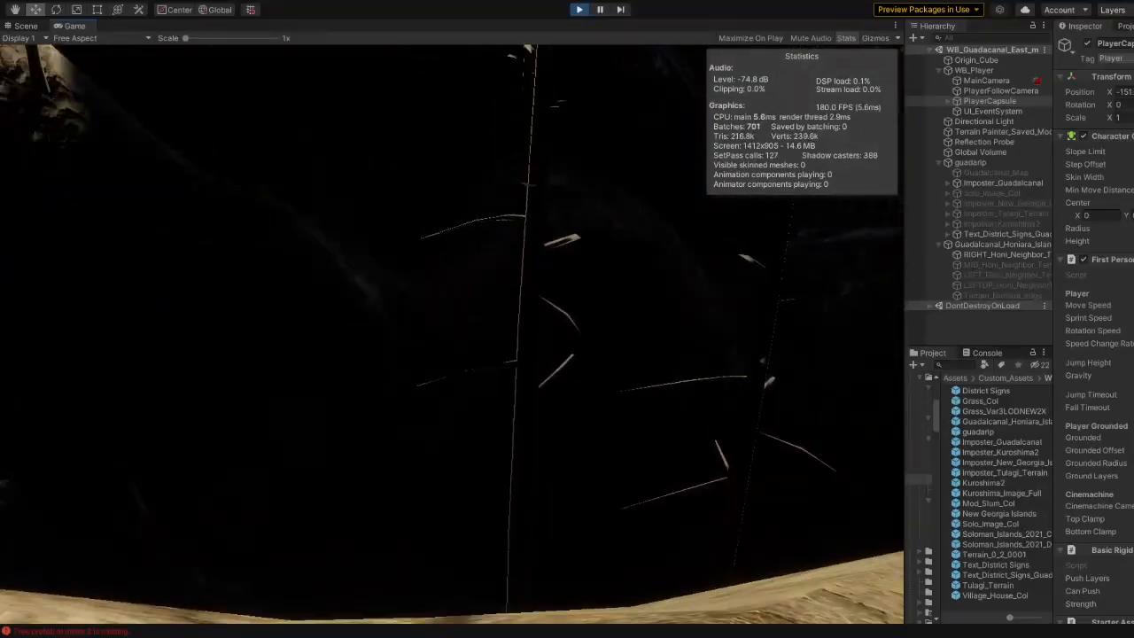
key(w)
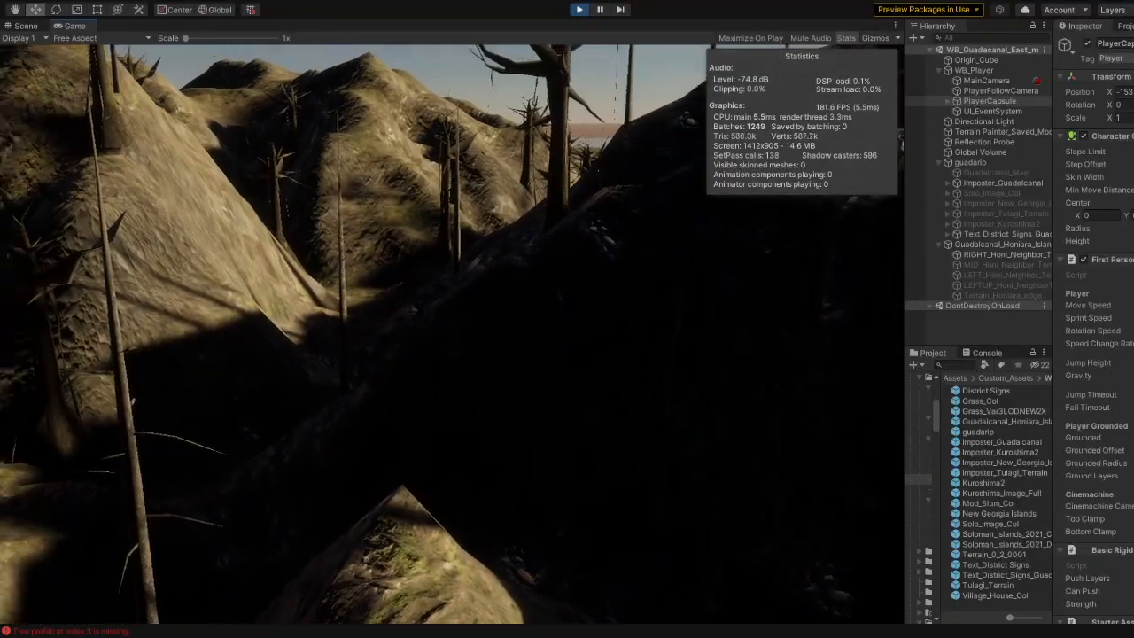
key(w)
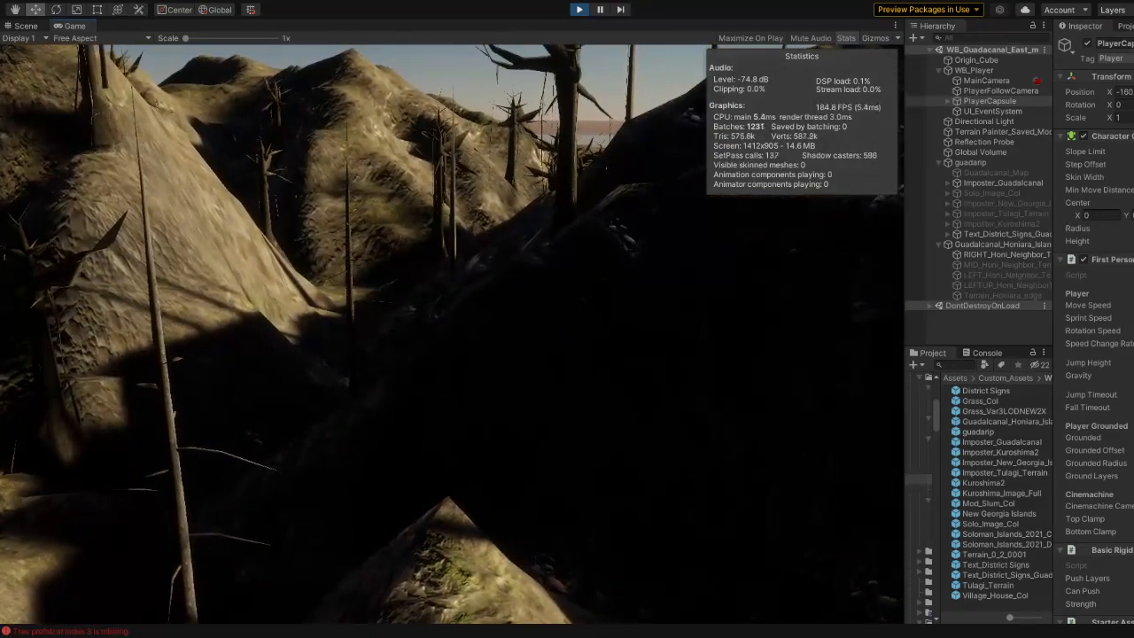
key(w)
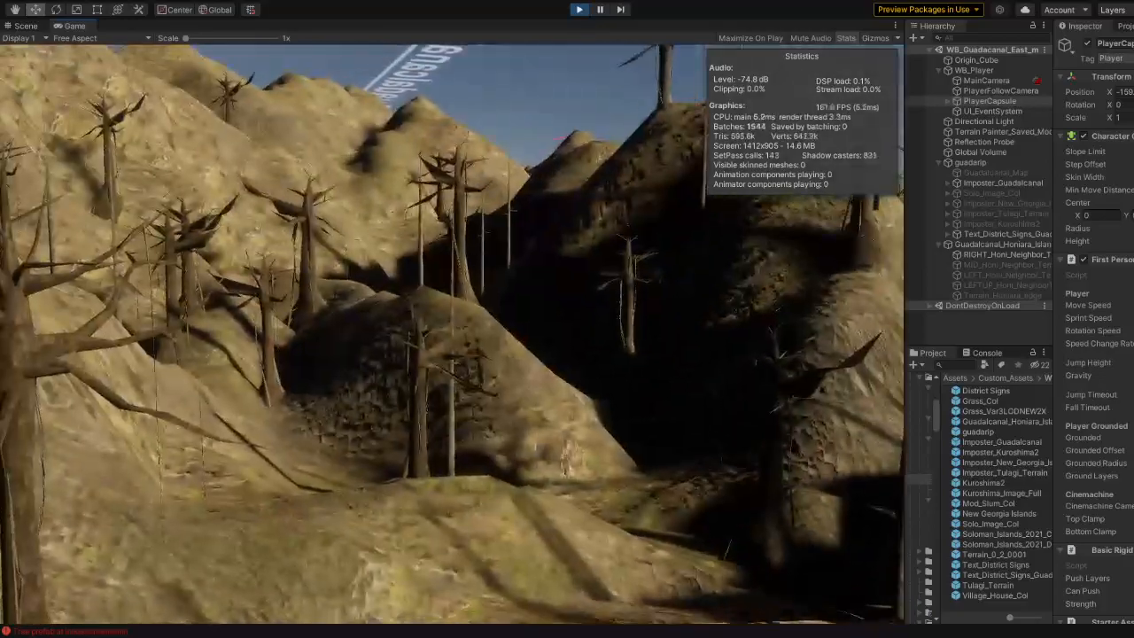
Step: Walk off the shadowed crest past the large bare tree, checking its cast shadow and the stretched textures on the sunlit rocky slopes
key(w)
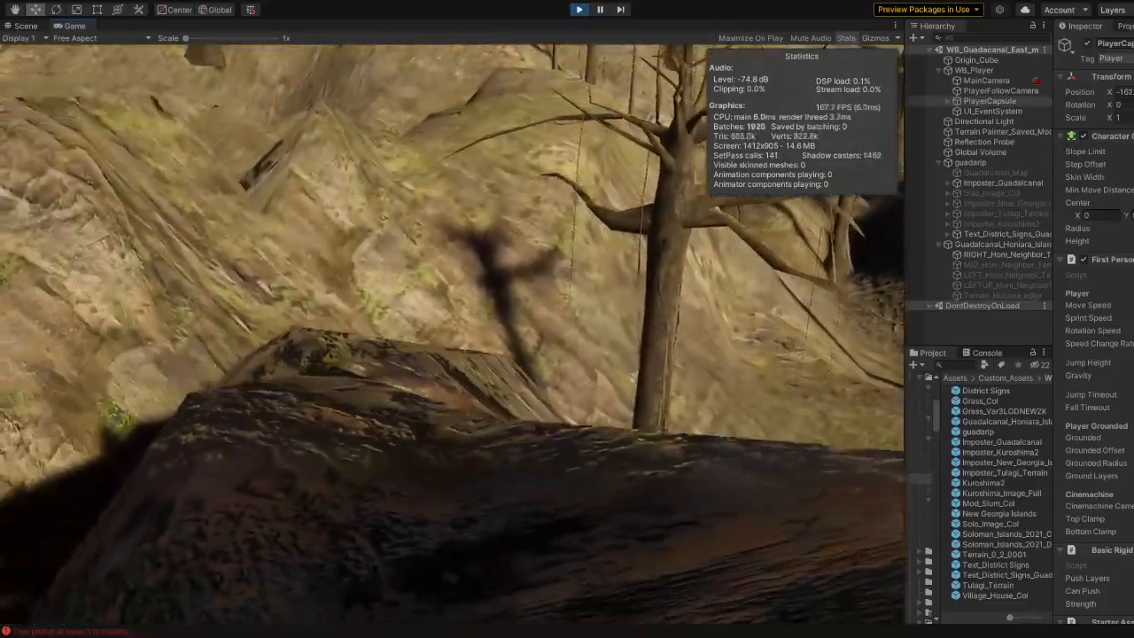
key(w)
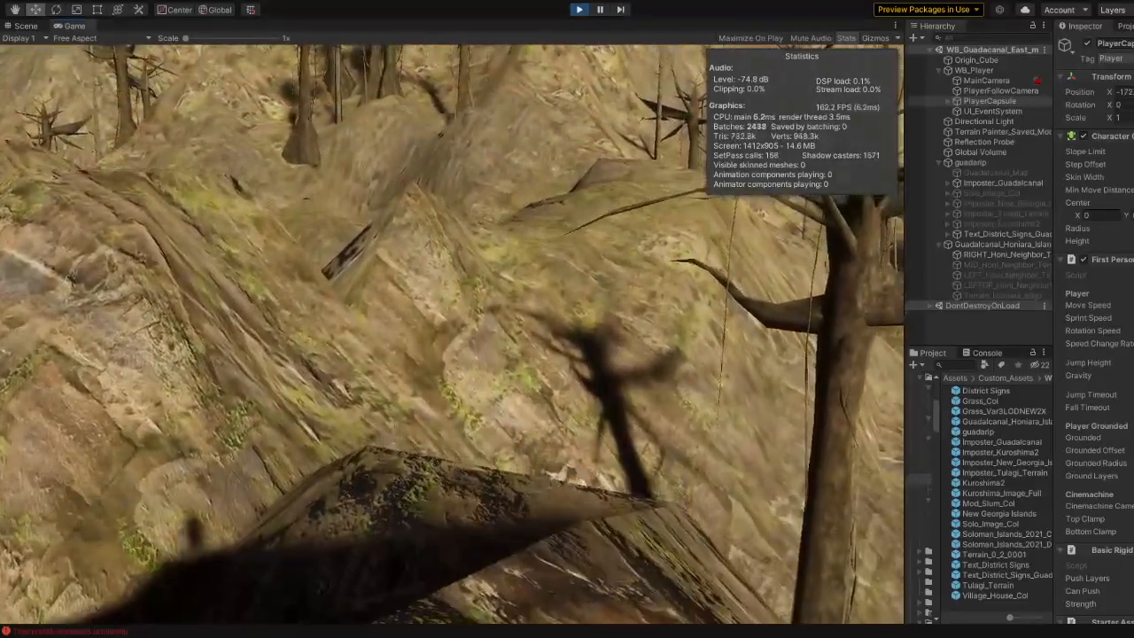
key(w)
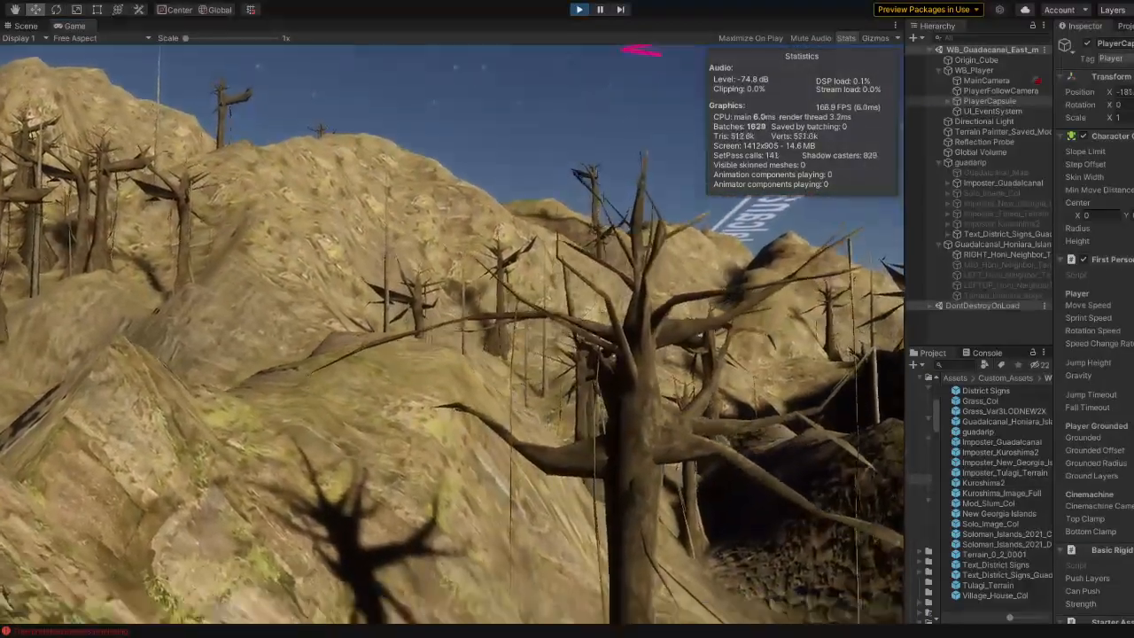
key(w)
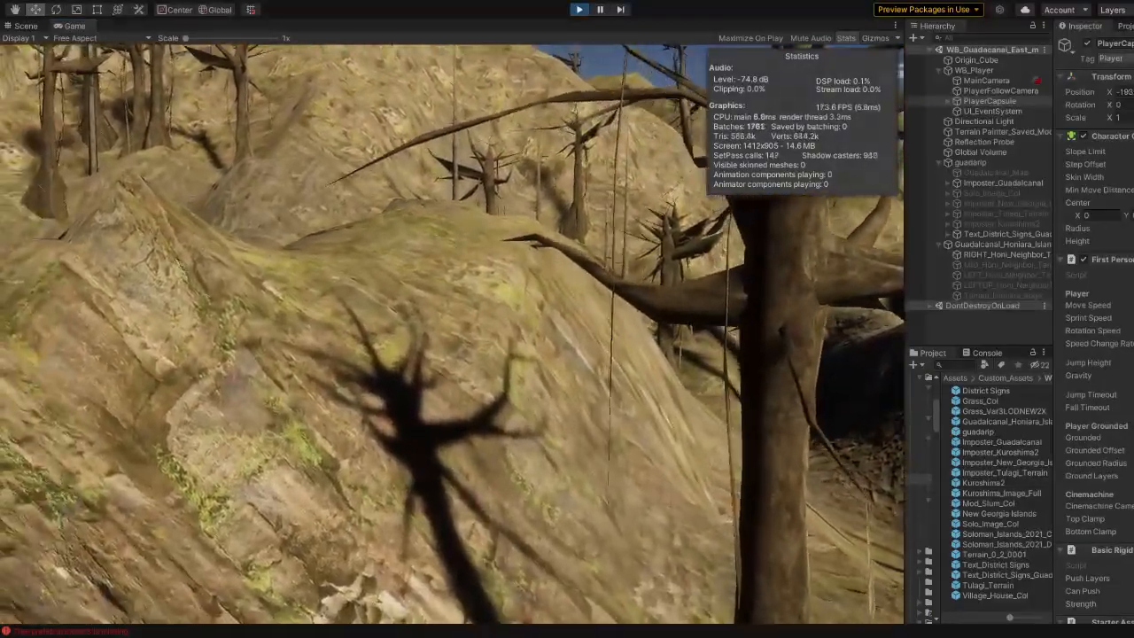
key(w)
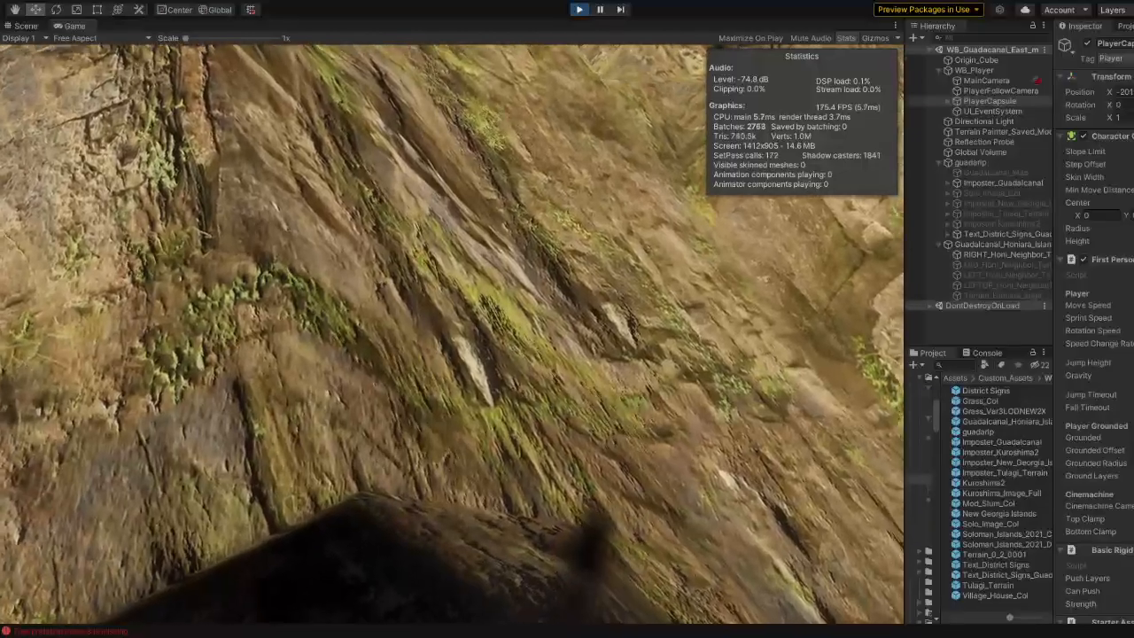
key(w)
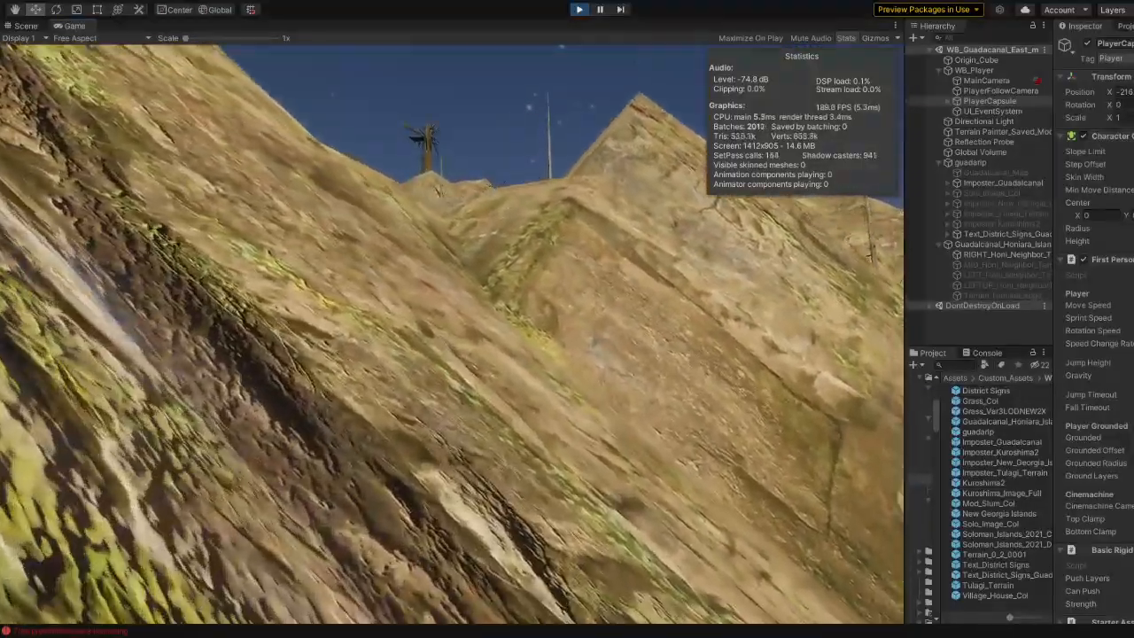
key(w)
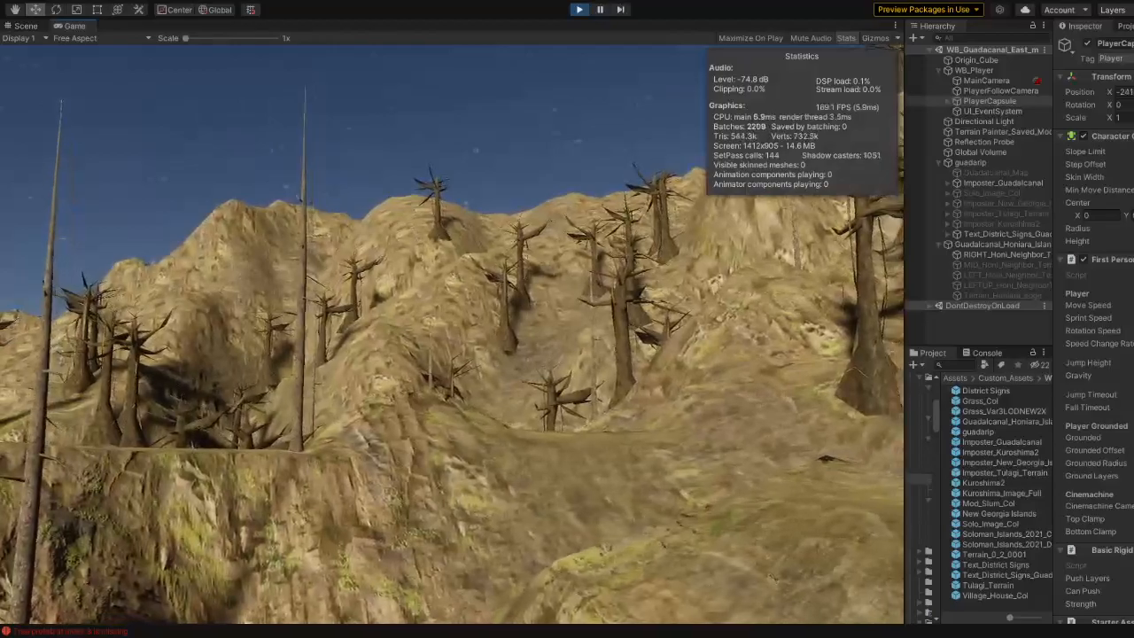
Step: Turn back along the sharp pointed ridge, examining the dark valley, its bare trees and the district signs in the sky
key(w)
key(w)
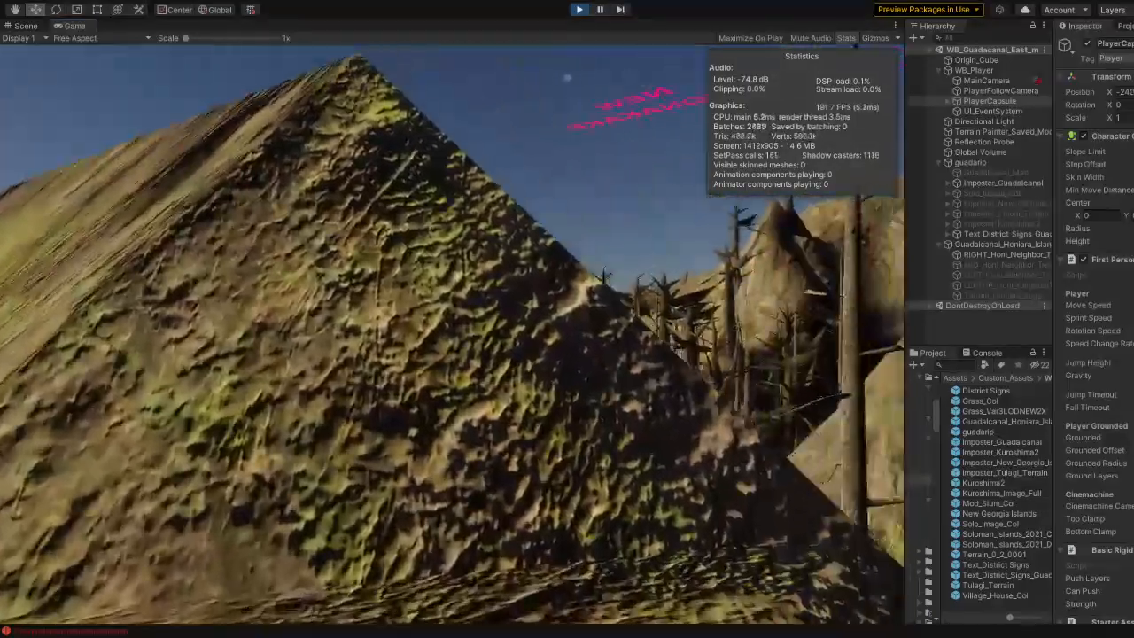
key(w)
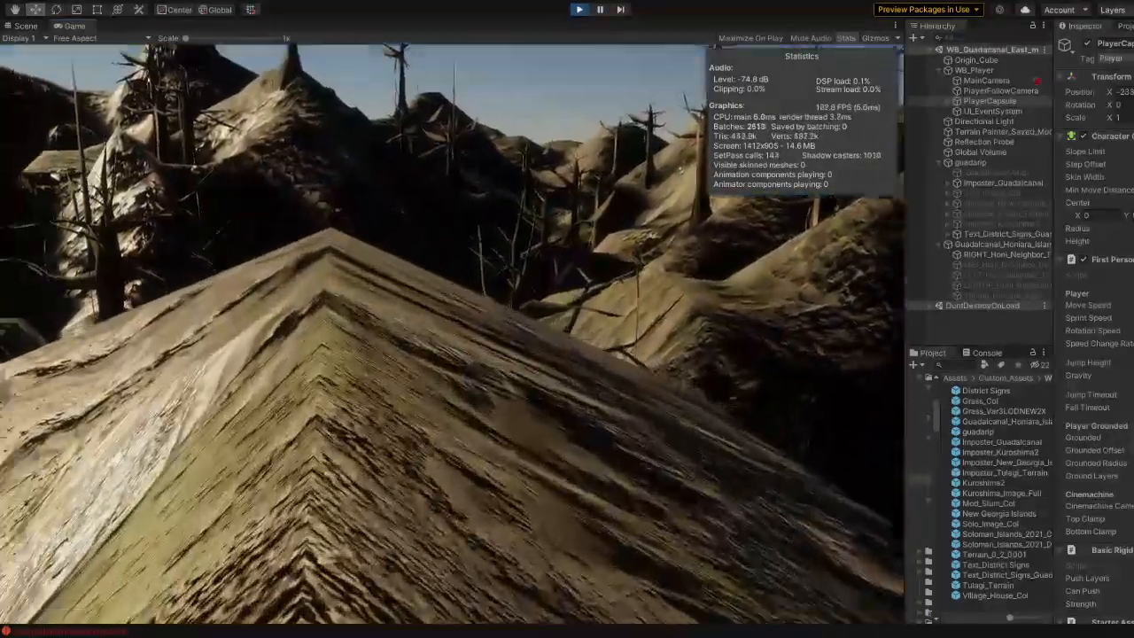
key(w)
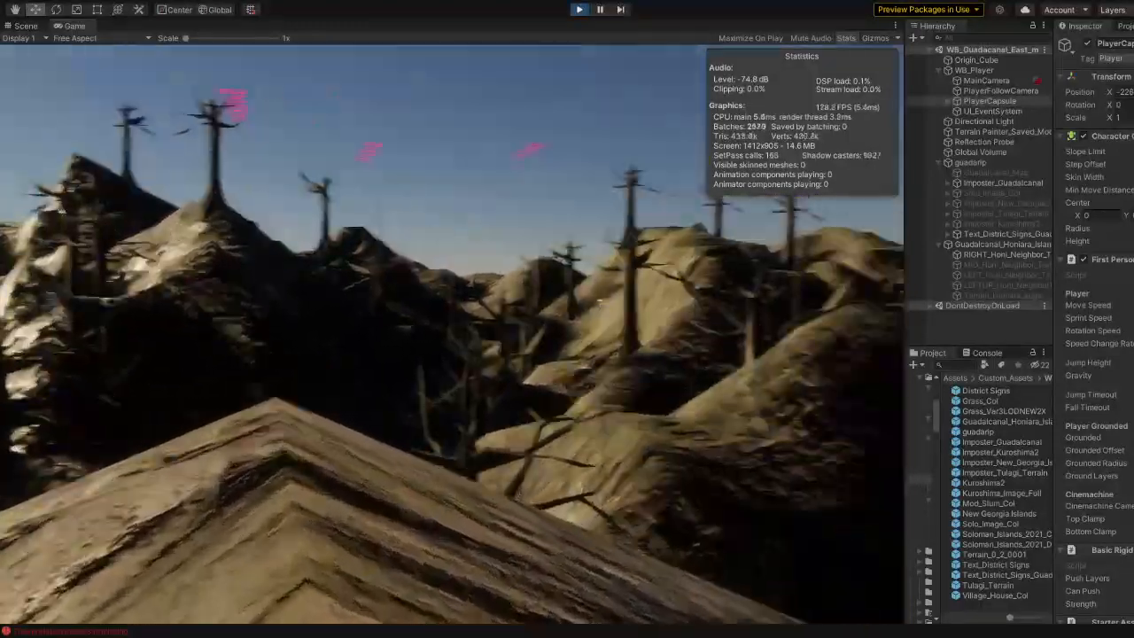
key(w)
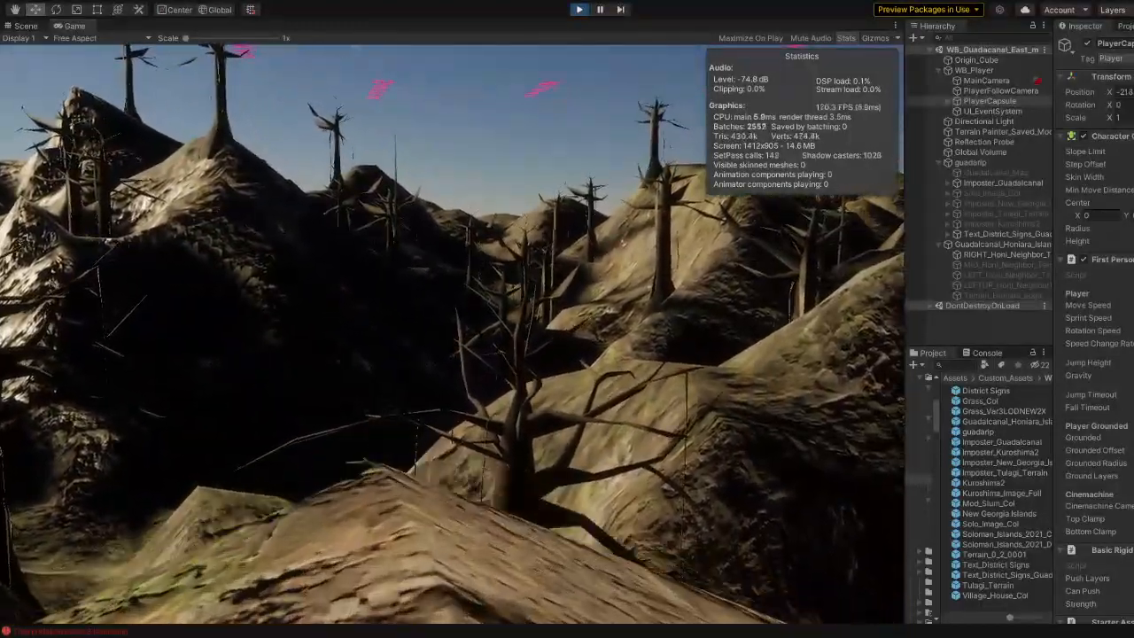
key(w)
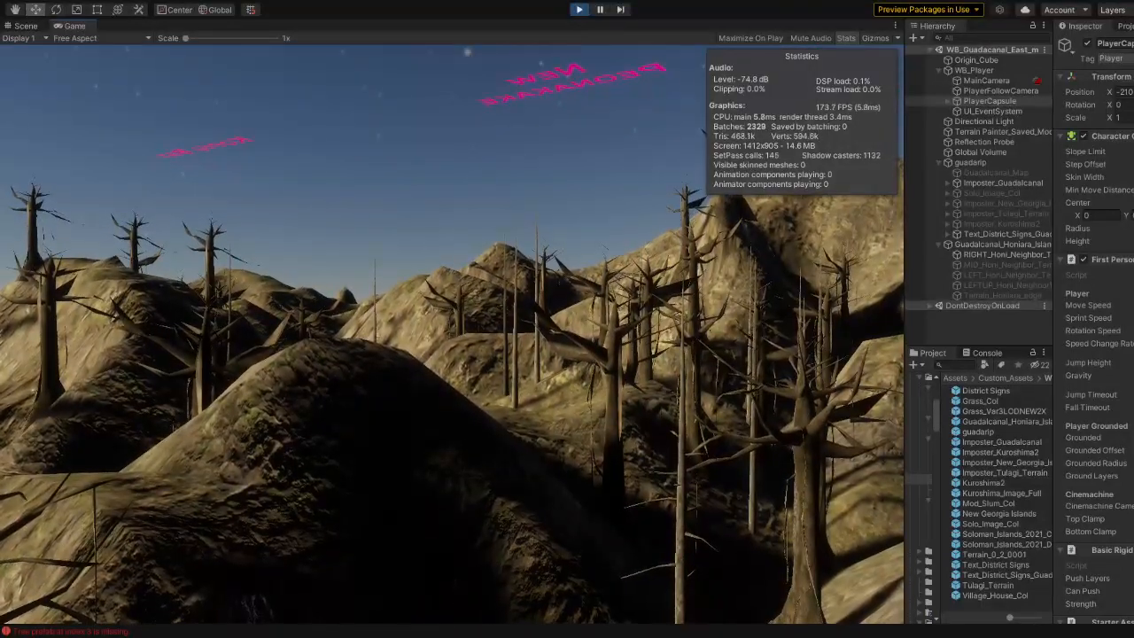
Step: Turn towards the sunlit hillside and walk off the pointed crest, crossing the grassy slopes to the cluster of branching trees
key(w)
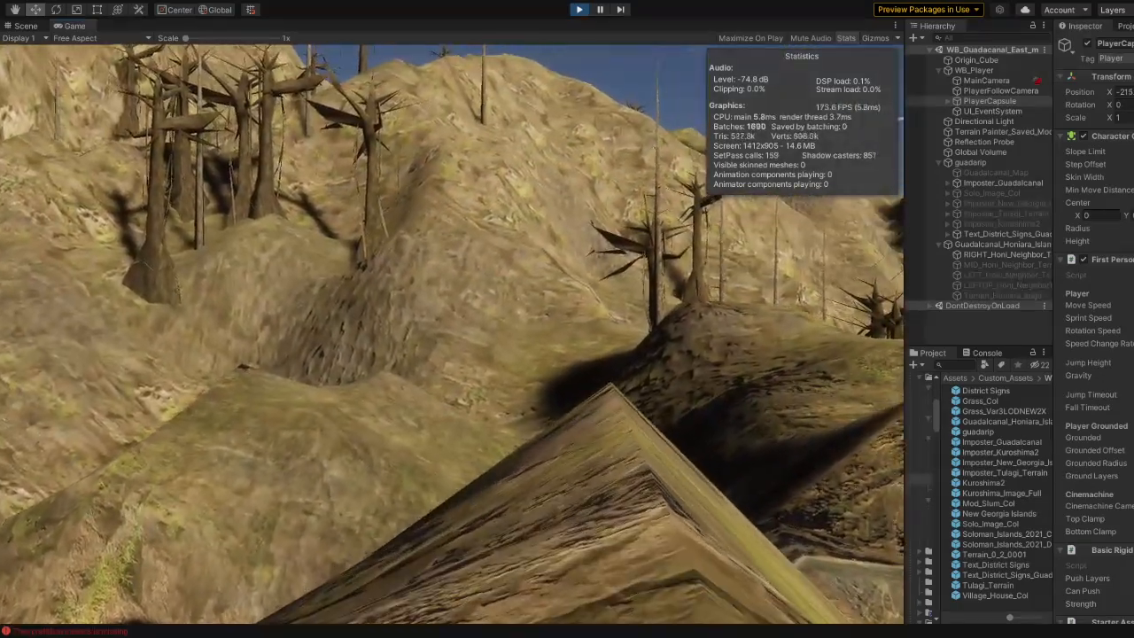
key(w)
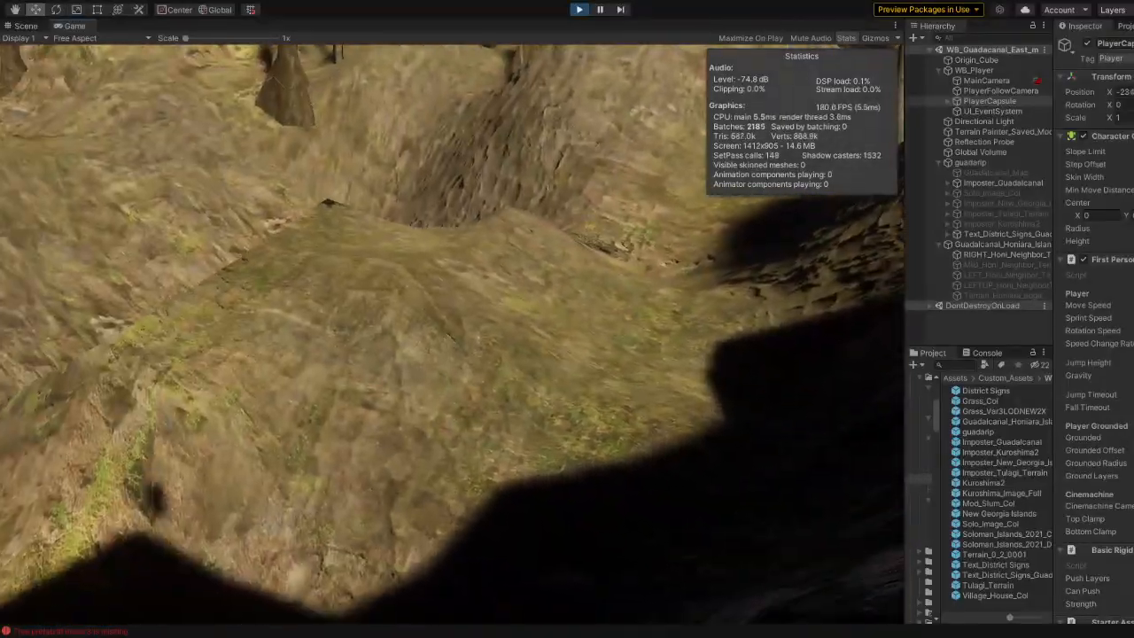
key(w)
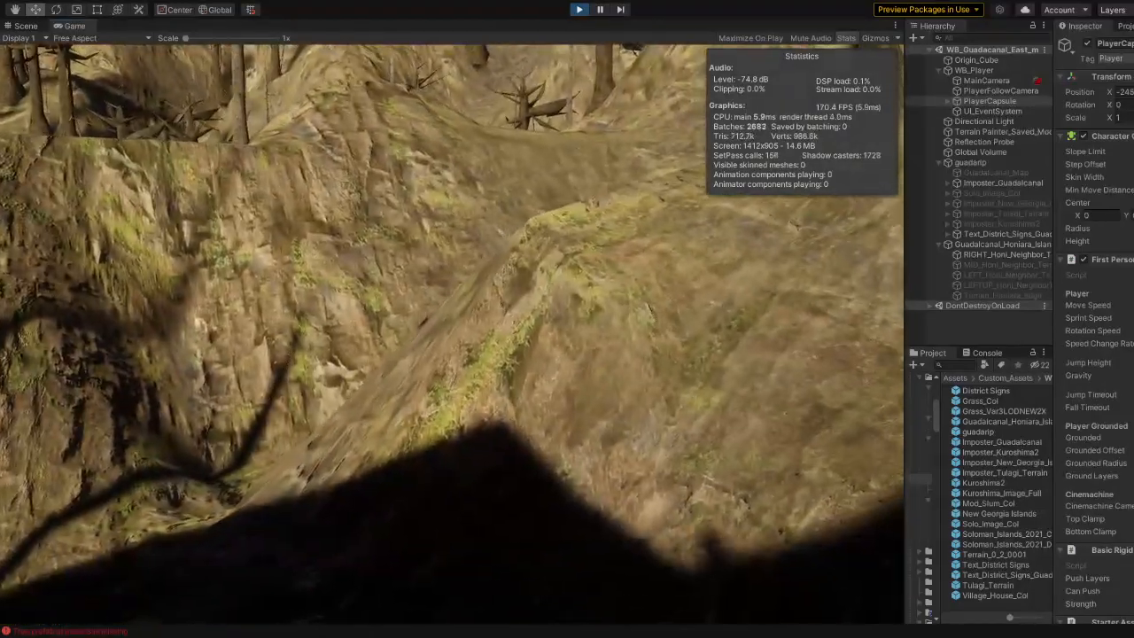
key(w)
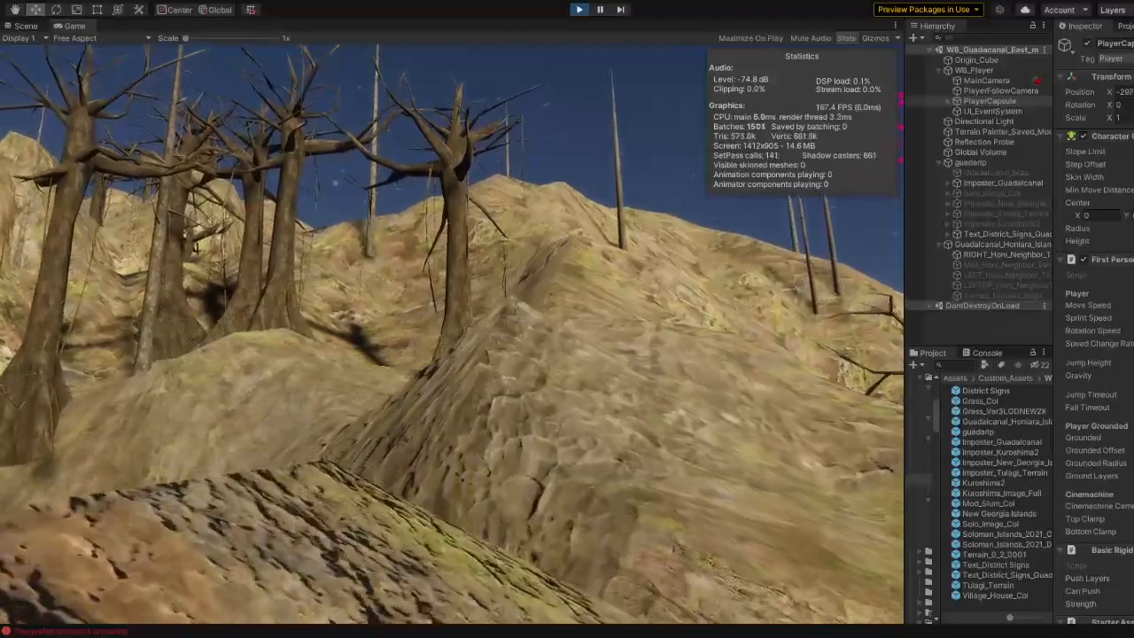
Step: Climb the rocky ridge beside the tree cluster and follow its sharp crest, examining the rock and grass textures up close
key(w)
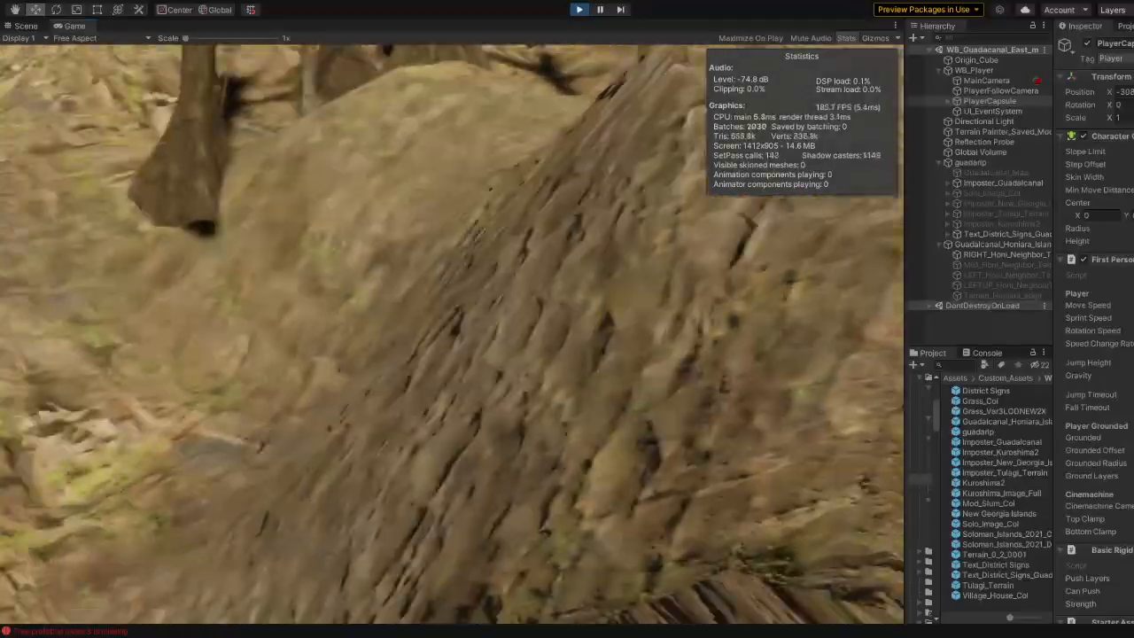
key(w)
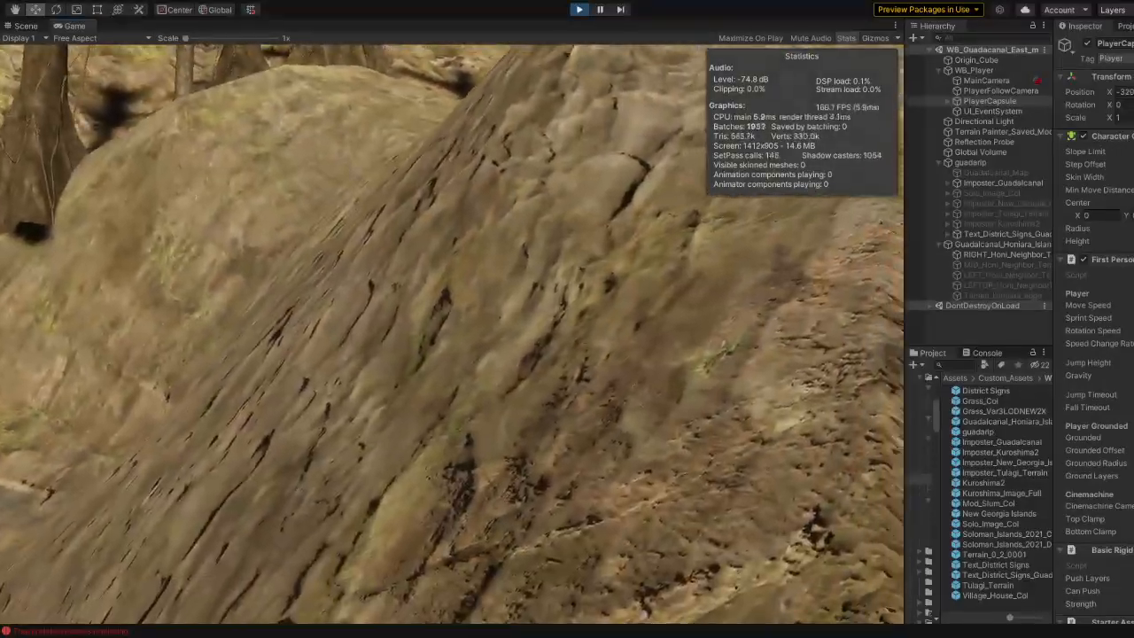
key(w)
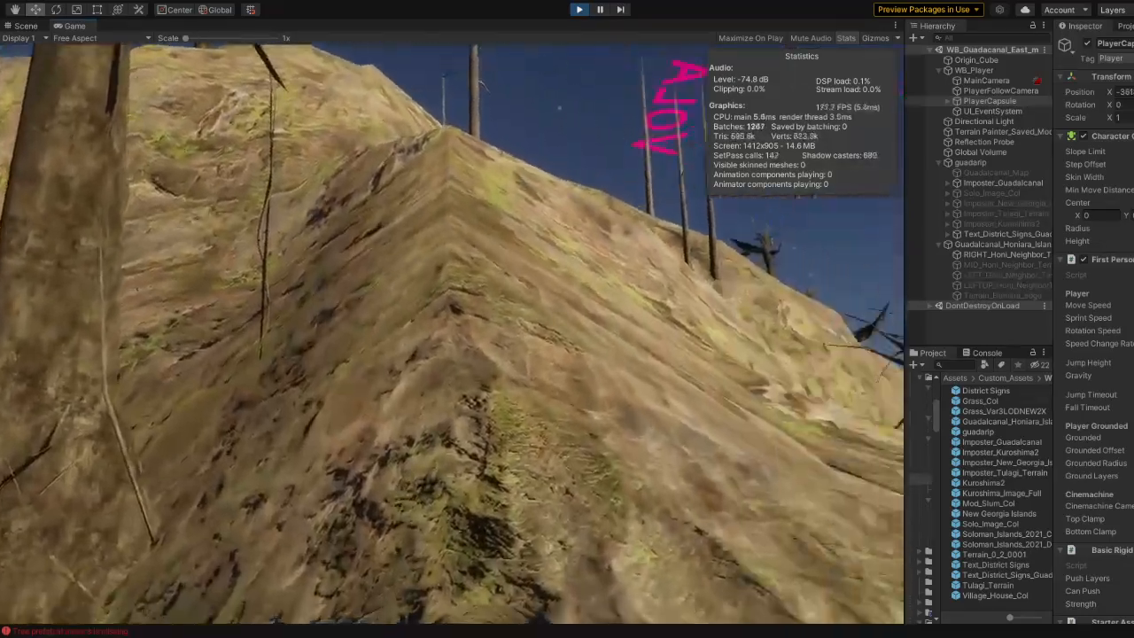
key(w)
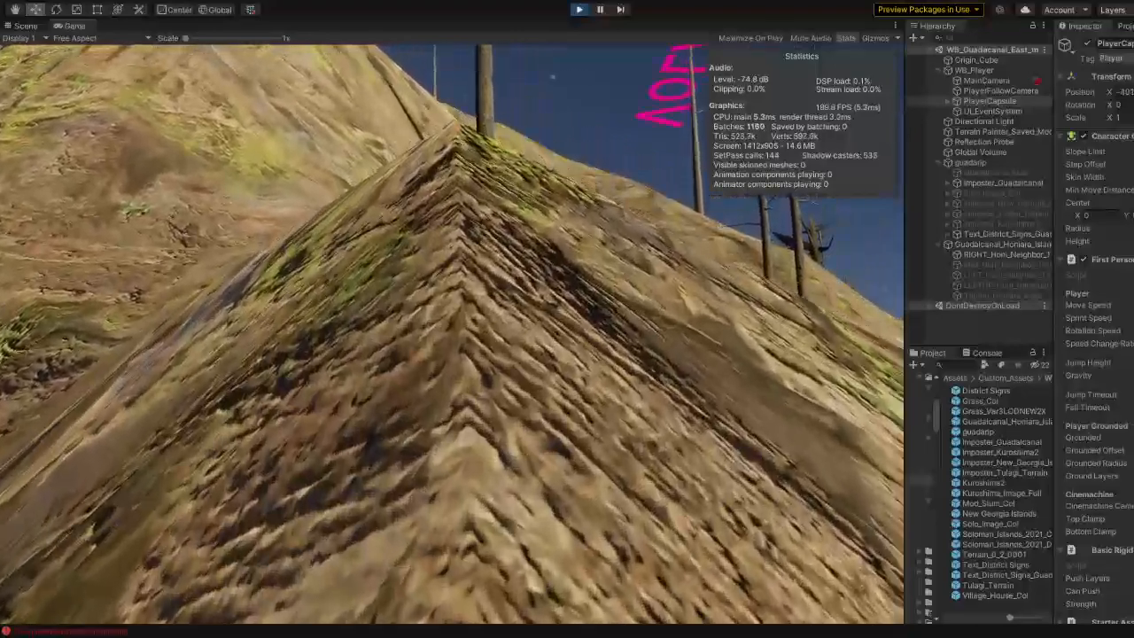
key(w)
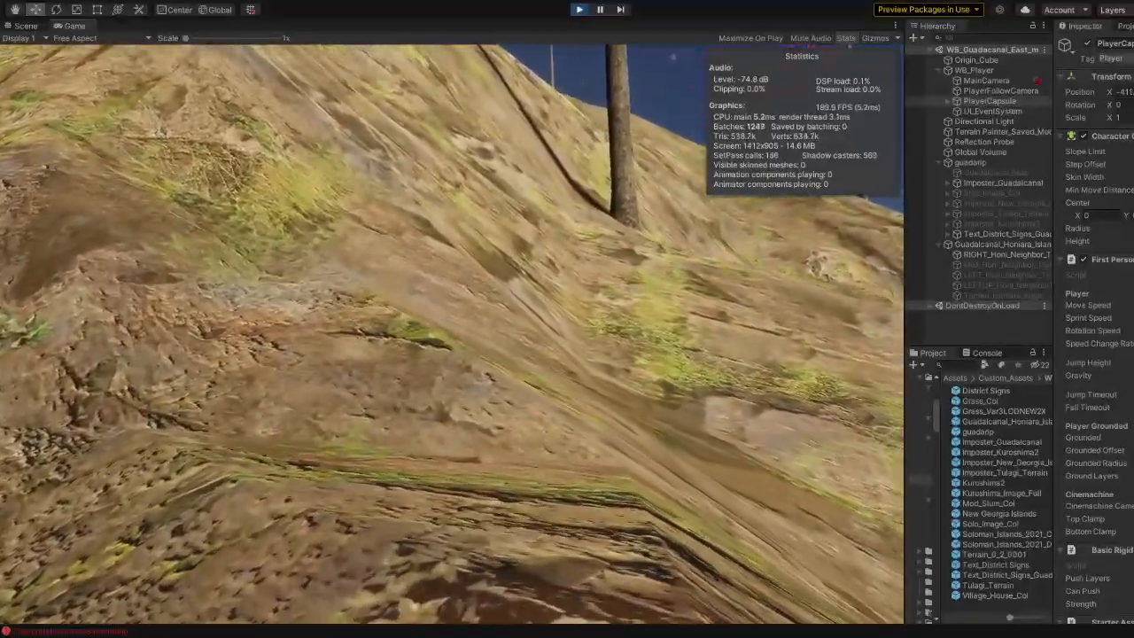
Step: Cross the grassy hillside above the ridge and look out over the dark hills towards the coast
key(w)
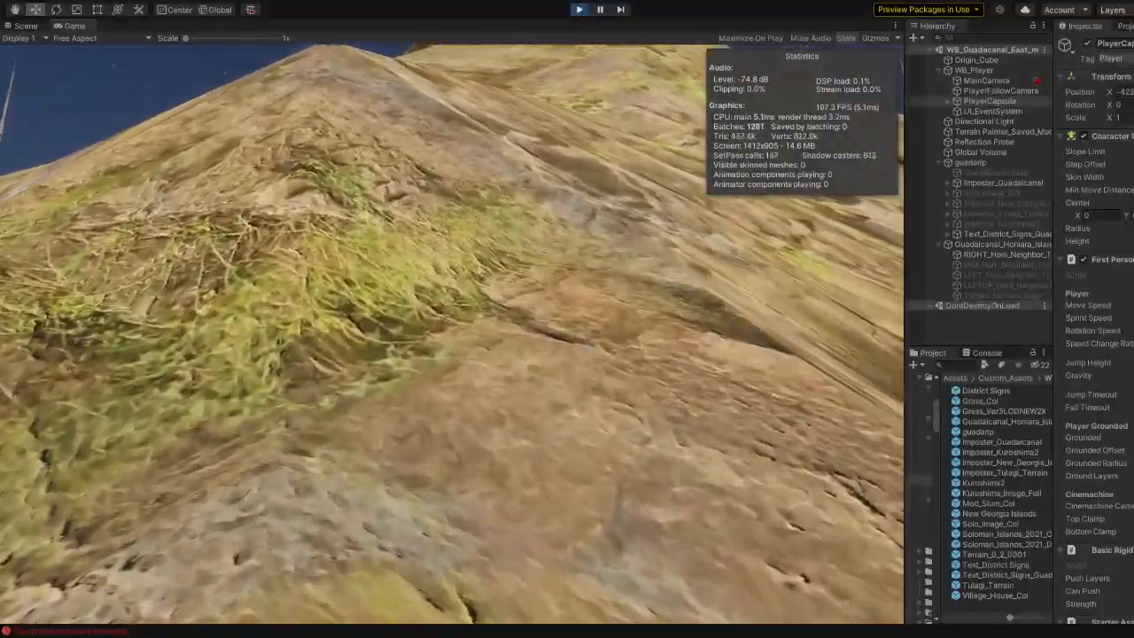
key(w)
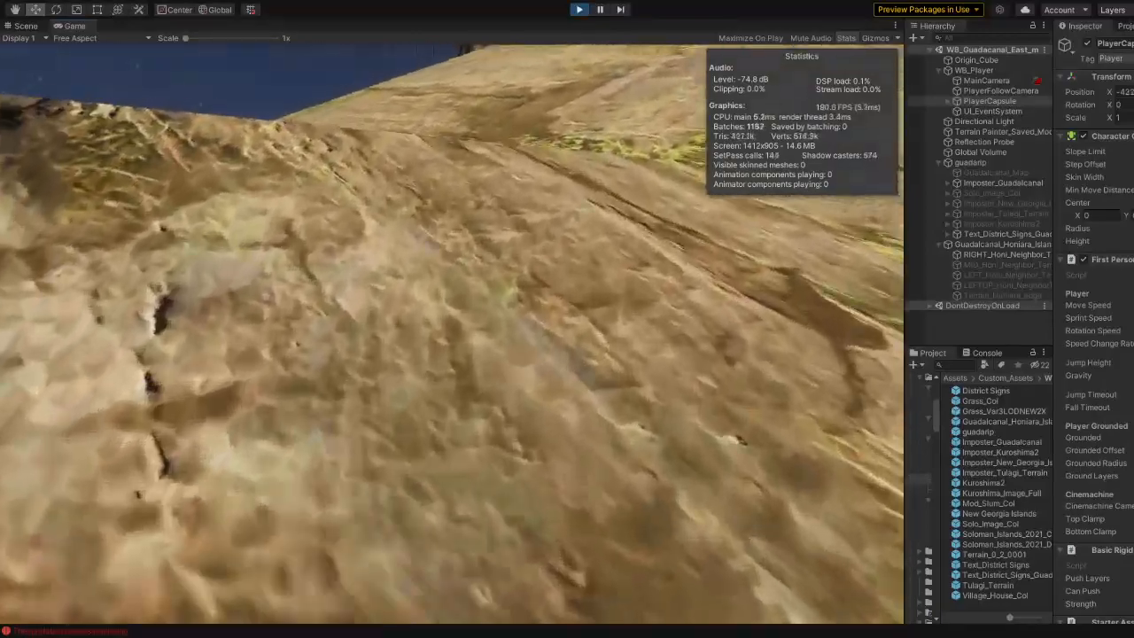
key(w)
key(w)
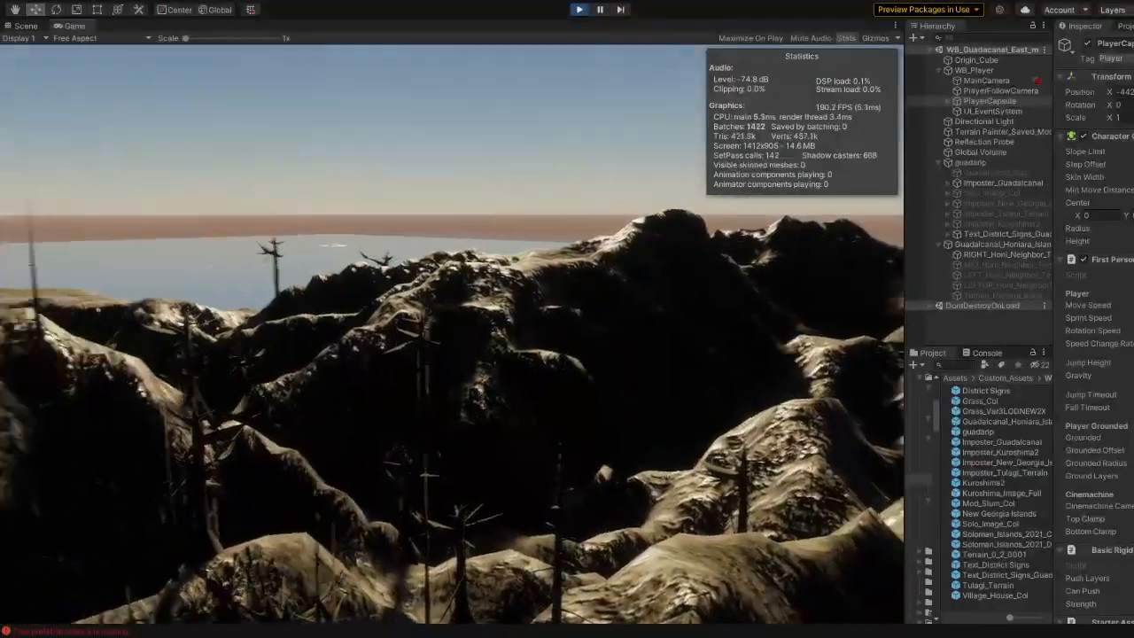
Step: Turn back from the coast view and walk past the thick tree trunk, examining the ground and the sunlit hills behind it
key(w)
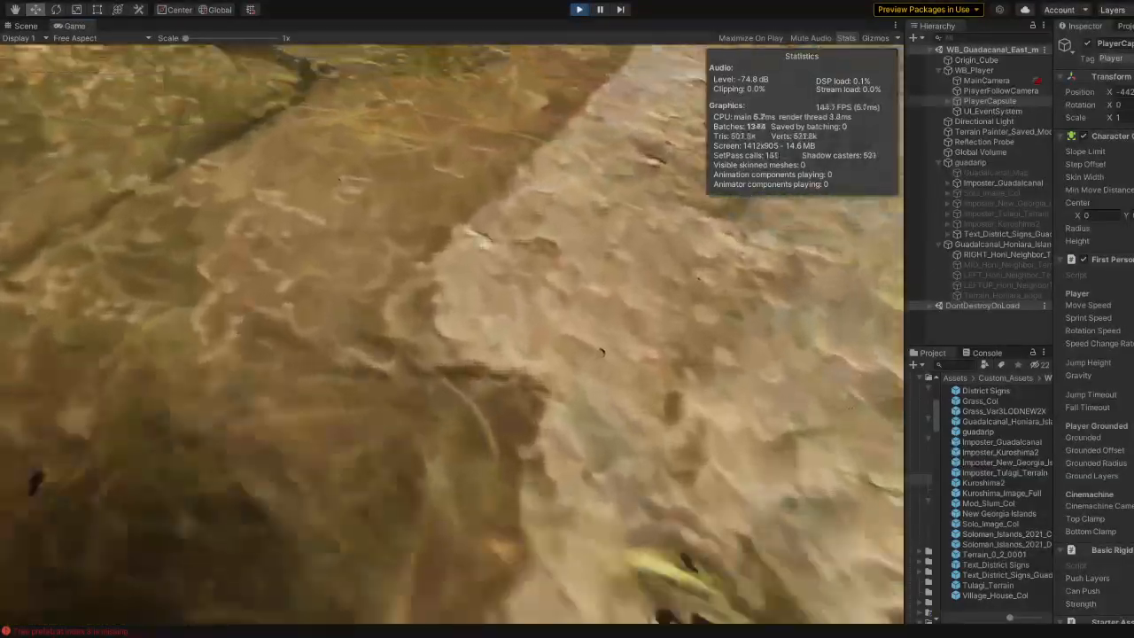
key(w)
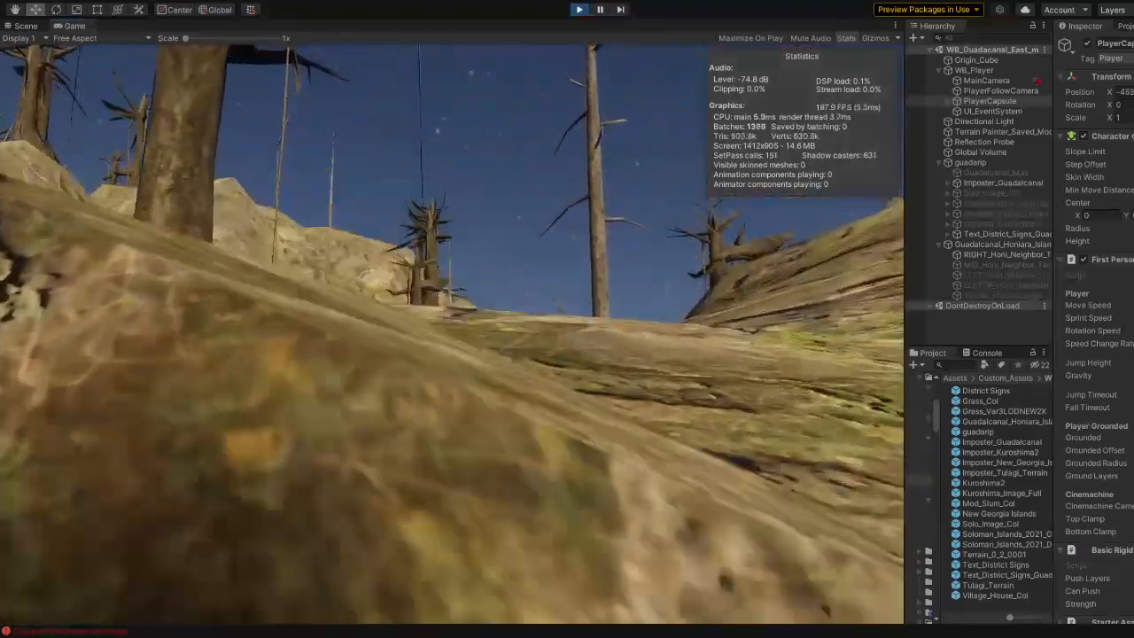
key(w)
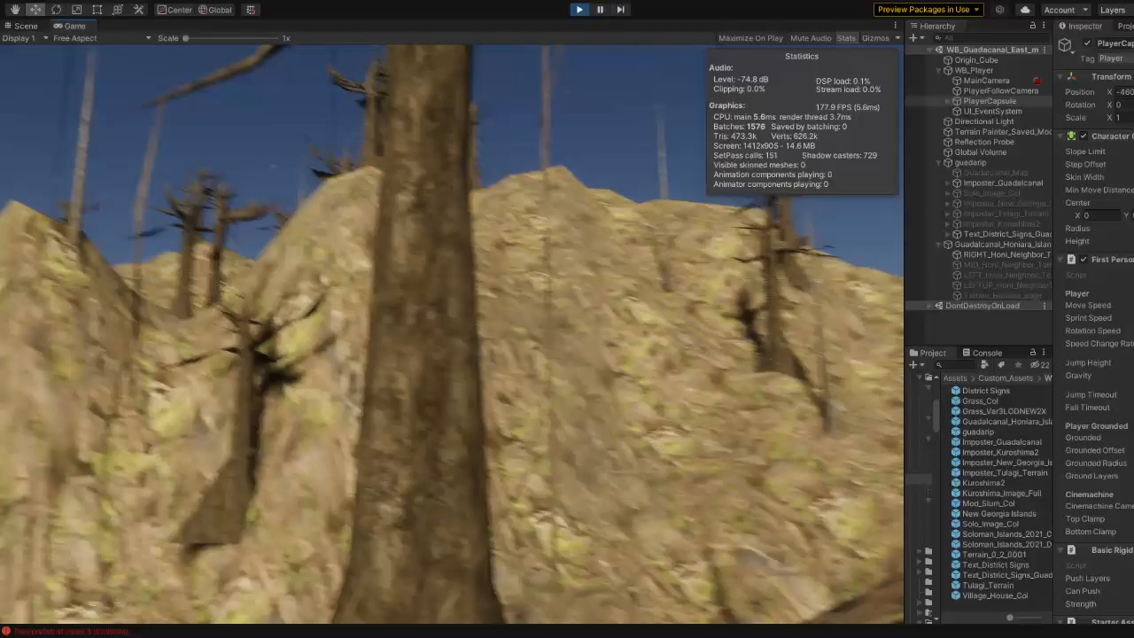
key(w)
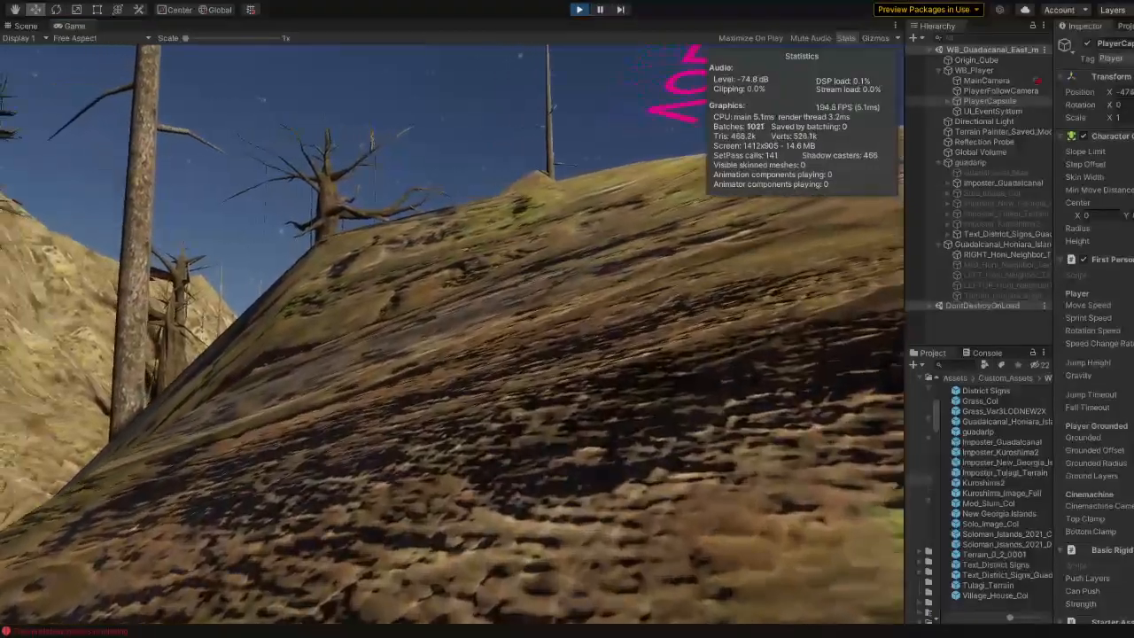
Step: Follow the long ridge past the bare trees to the pointed grassy hilltop, checking the slope textures and tree placement
key(w)
key(w)
key(w)
key(w)
key(w)
key(w)
key(w)
key(w)
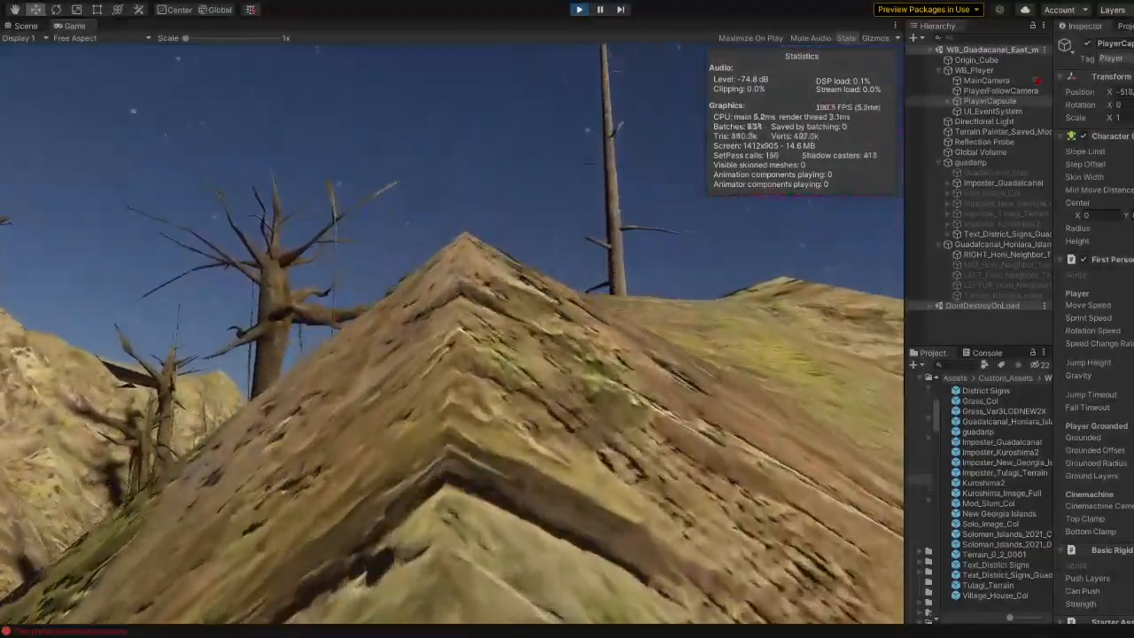
key(w)
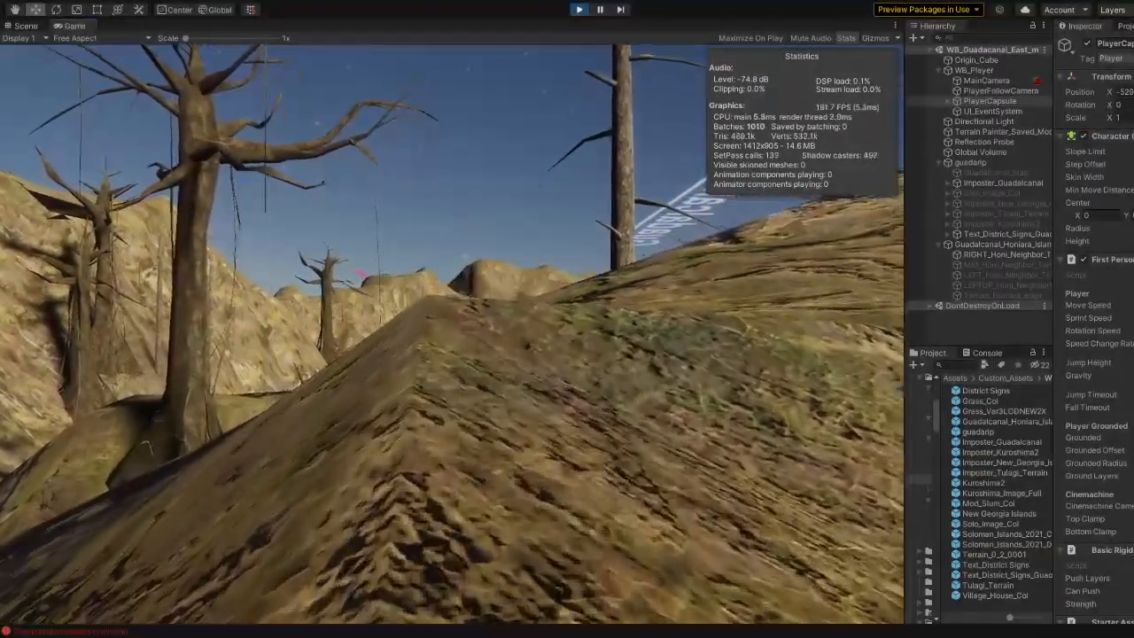
key(w)
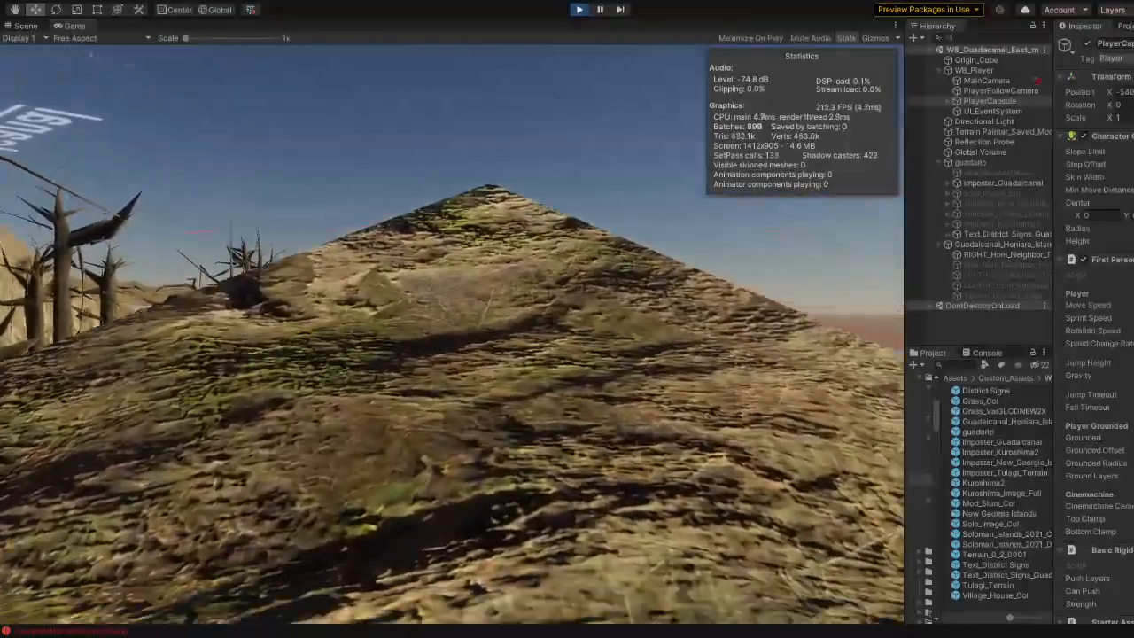
Step: Walk down the shadowed edge towards the wide-based tree, examining its exposed trunk base, cast shadows and the grassy slope around it
key(w)
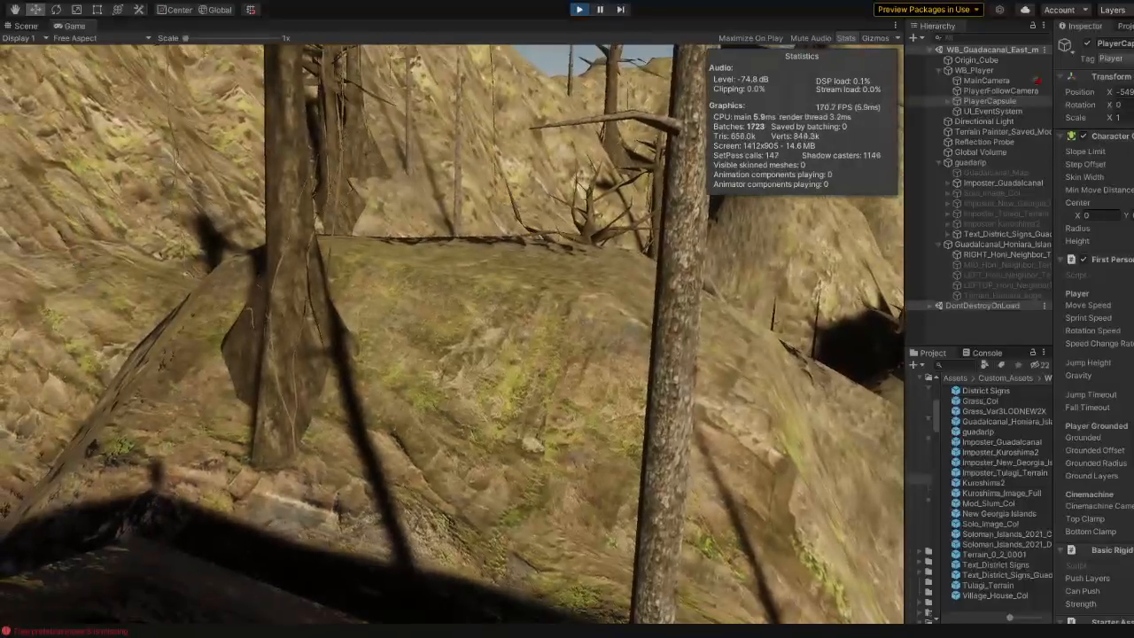
key(w)
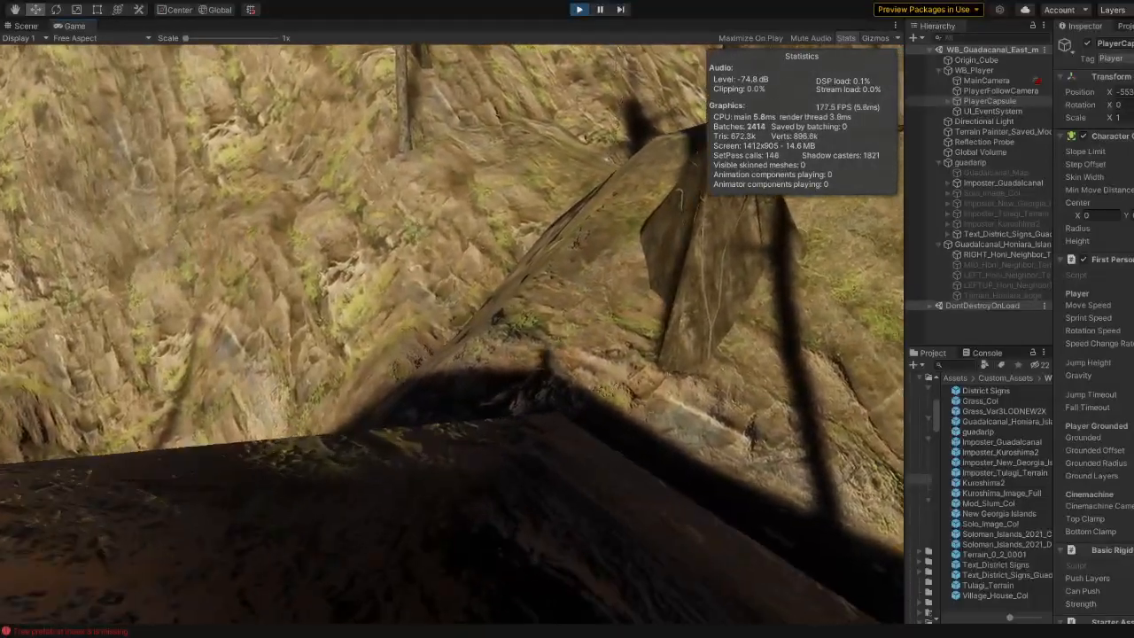
key(w)
key(w)
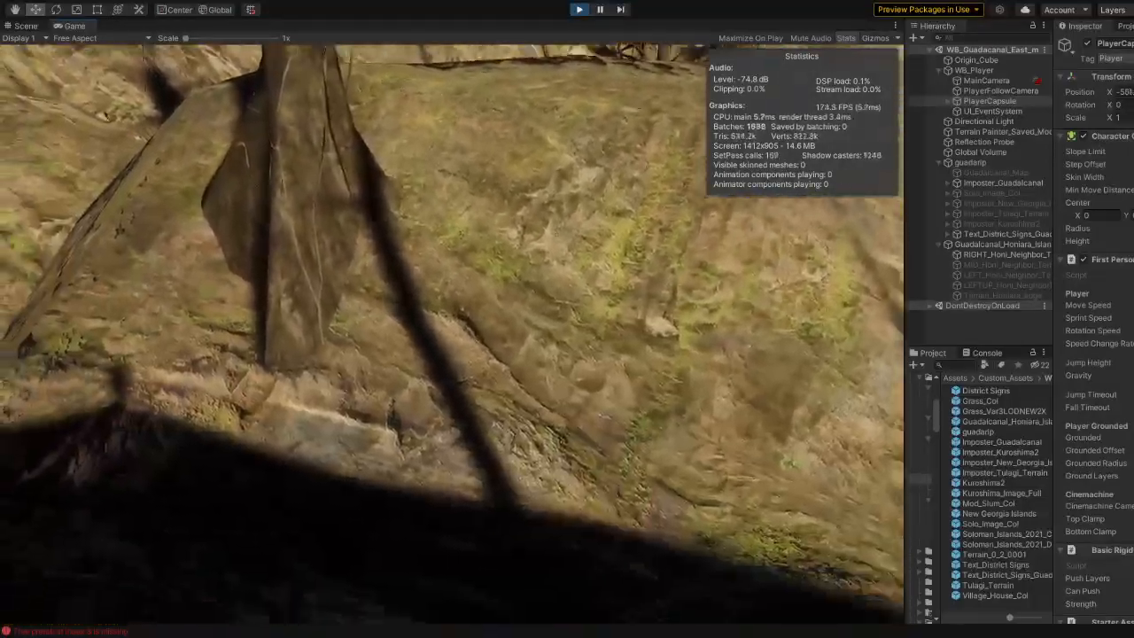
key(w)
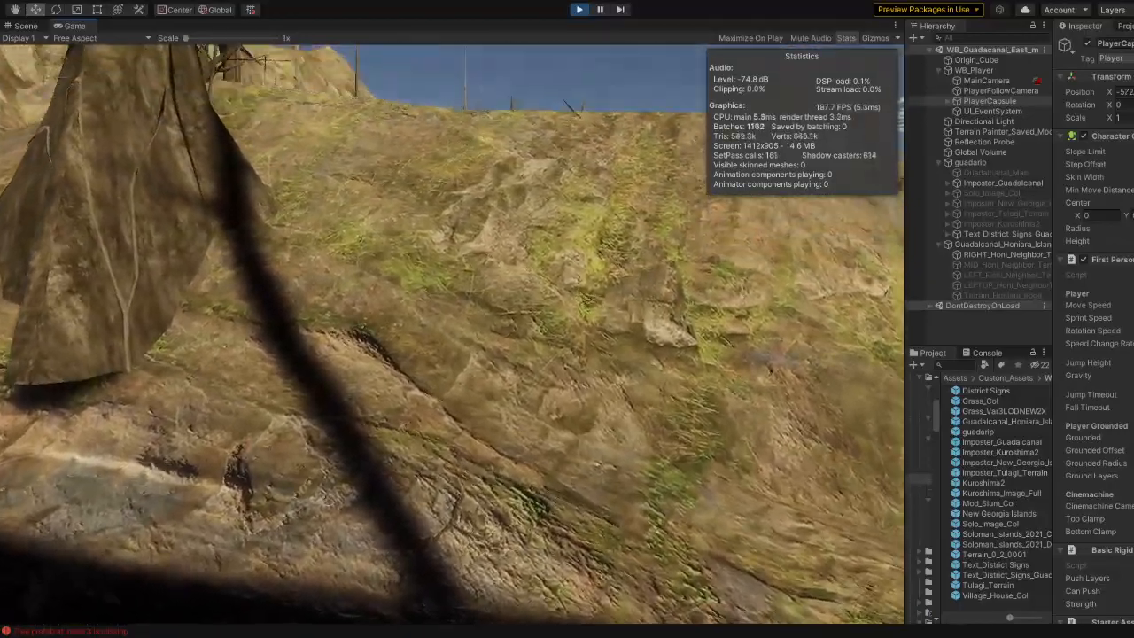
Step: Climb past the tree trunk and cross the flat grassy hilltop to the overlook above the dark hills and the sea
key(w)
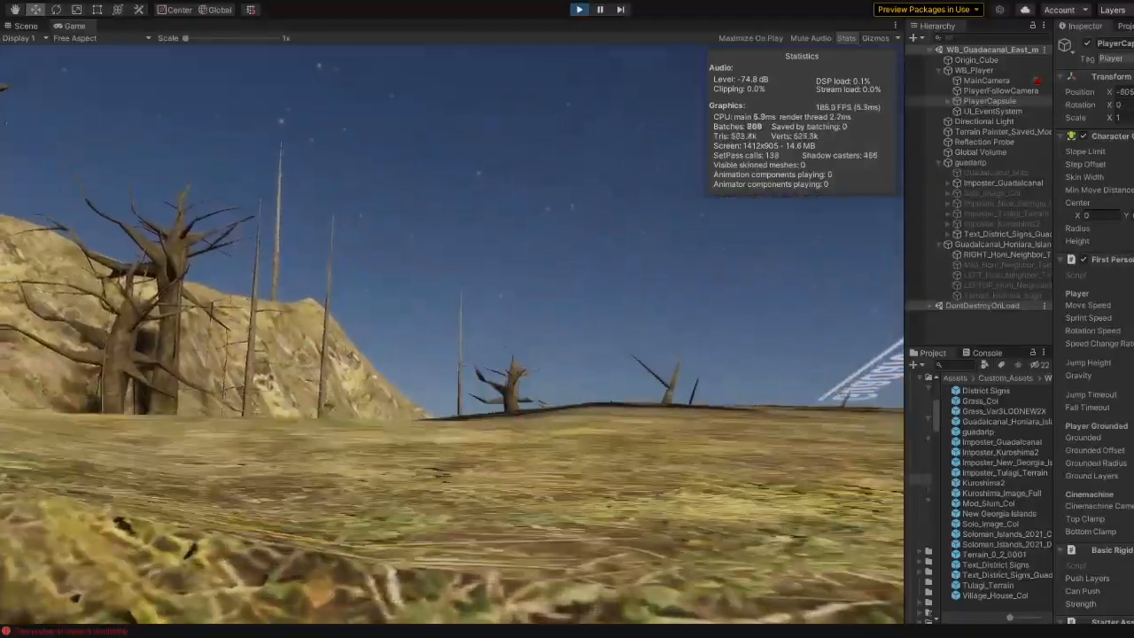
key(w)
key(w)
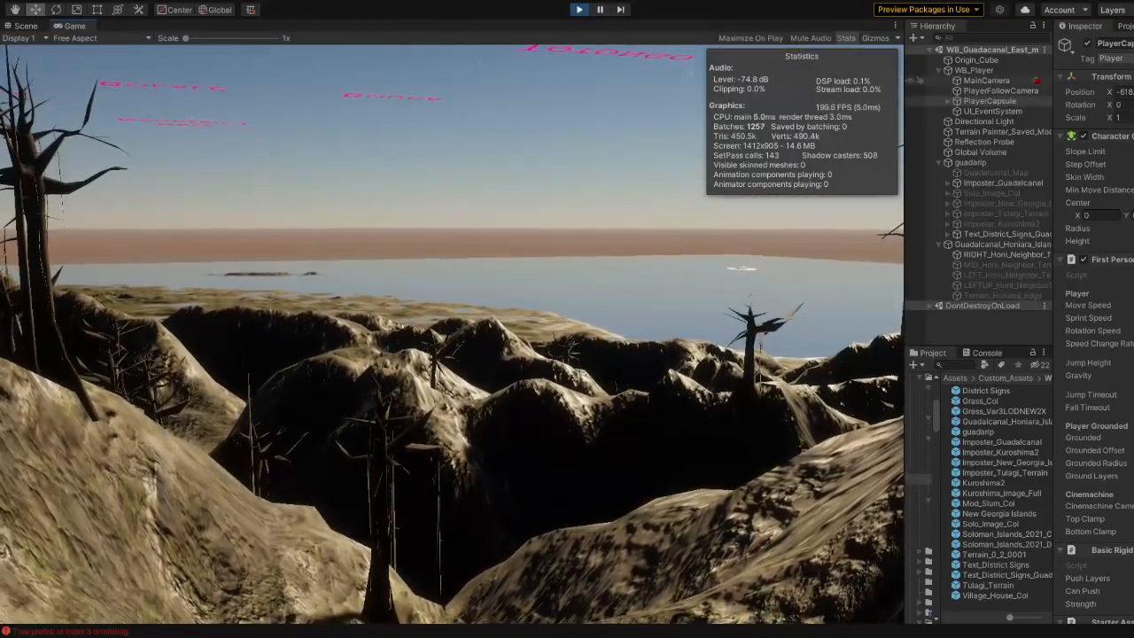
Step: Select WB_Player and its PlayerCapsule to view their component settings, and return control to the running game
click(962, 69)
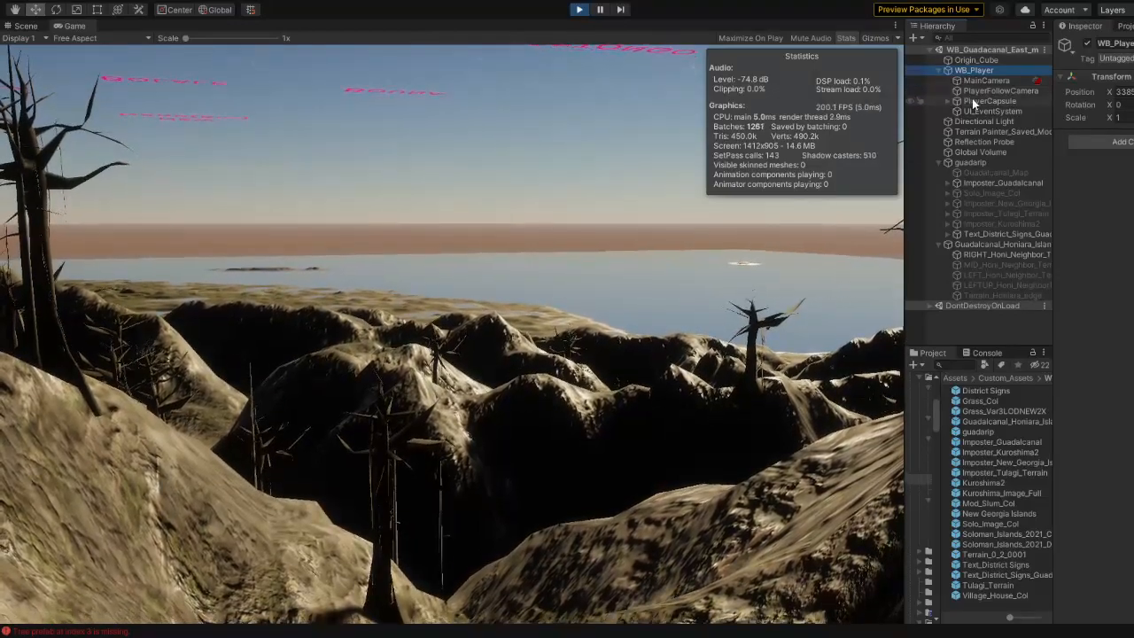
click(972, 99)
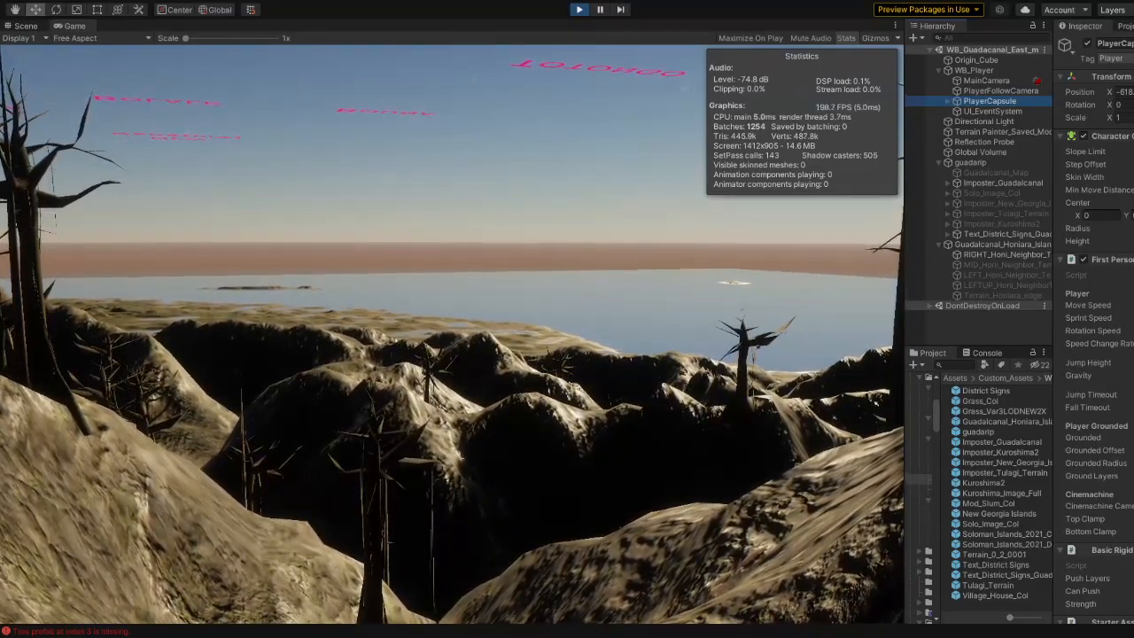
click(452, 334)
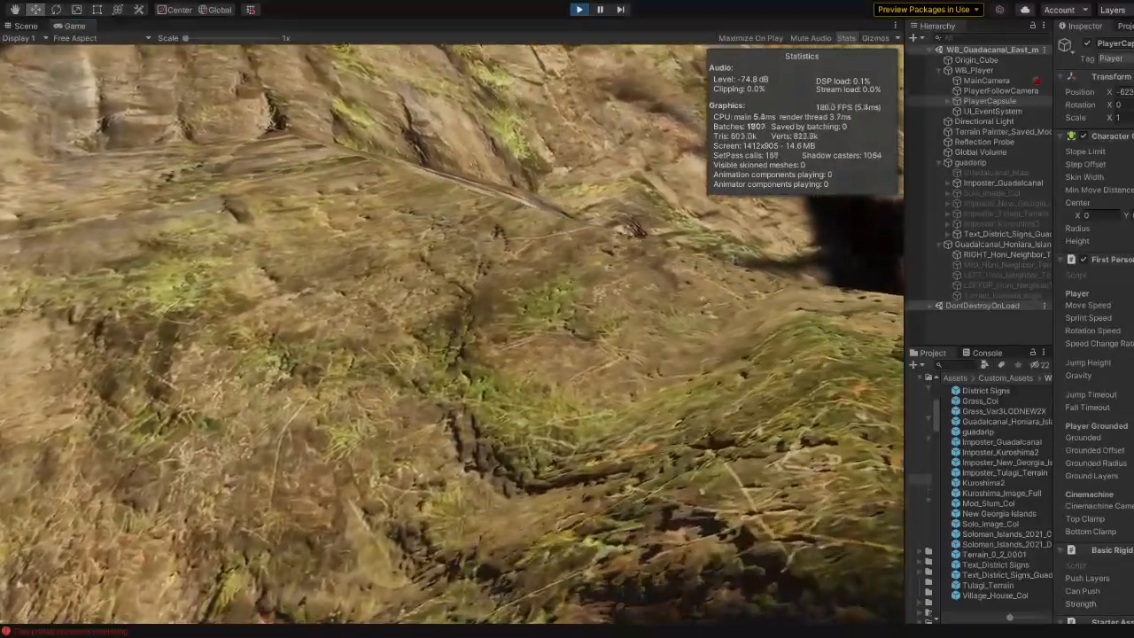
Step: Walk up the rocky slope past the wide tree trunk and bare poles, checking the ground textures and cast shadows towards the pointed crest
key(w)
key(w)
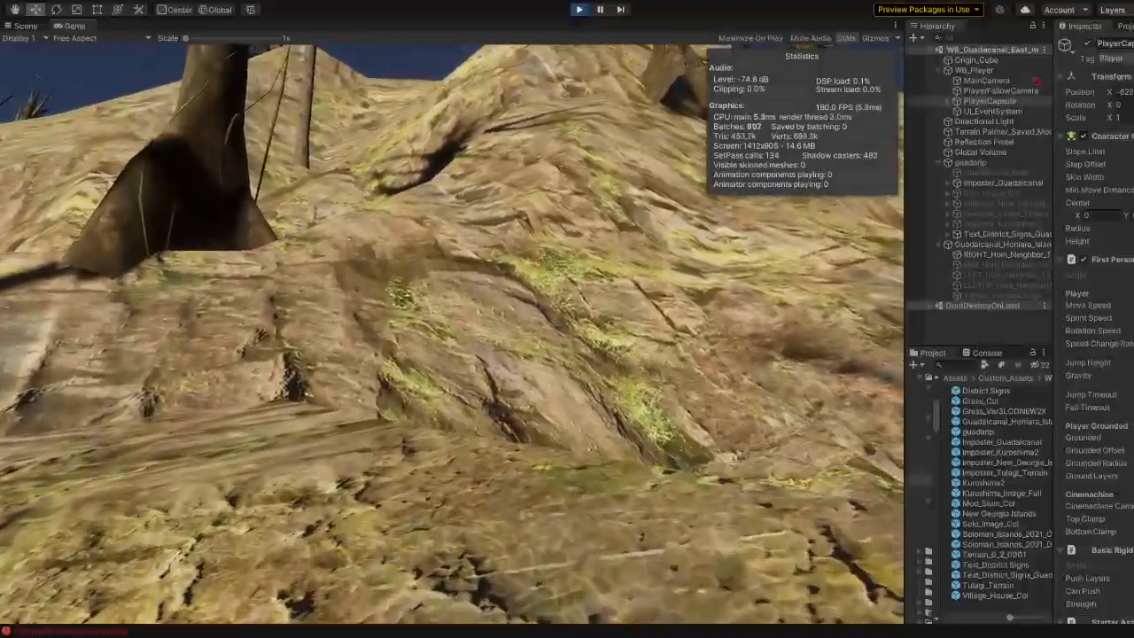
key(w)
key(w)
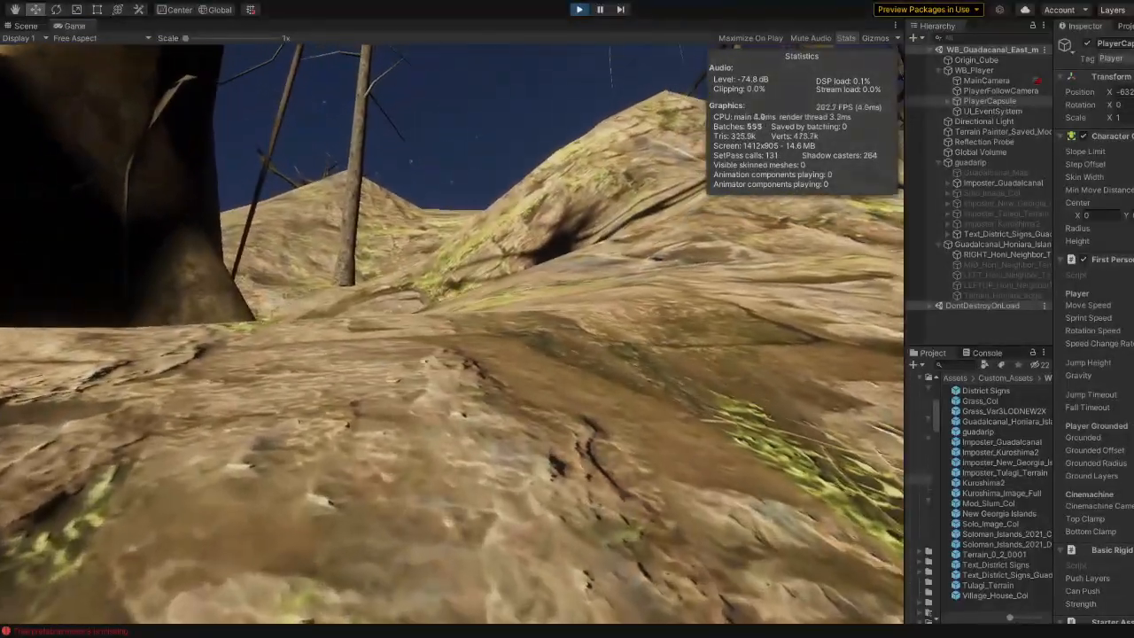
key(w)
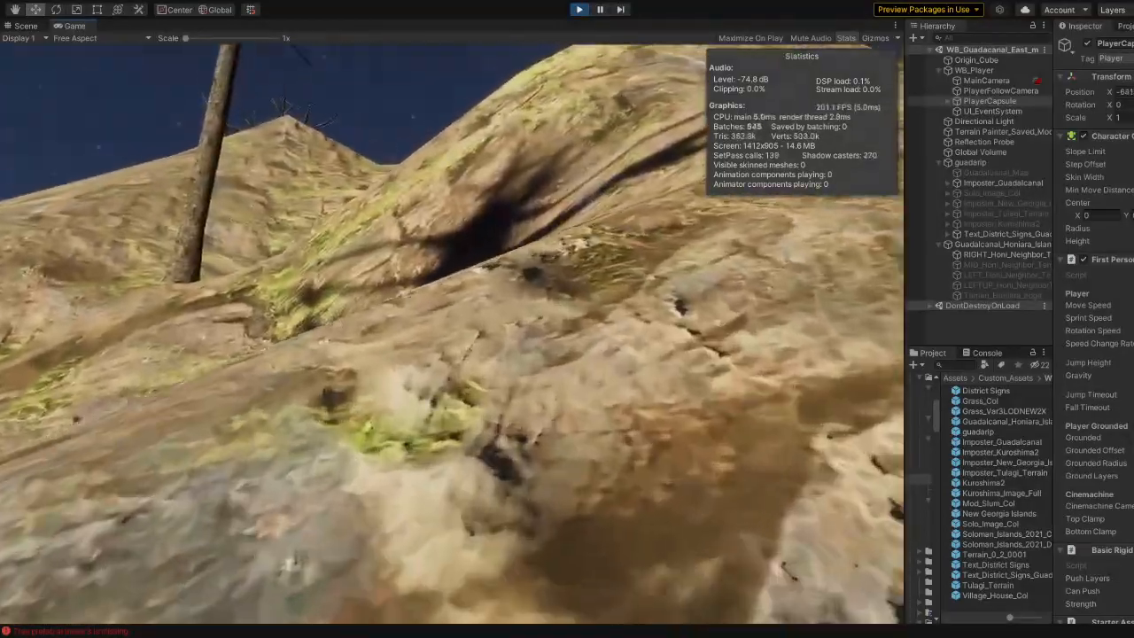
key(w)
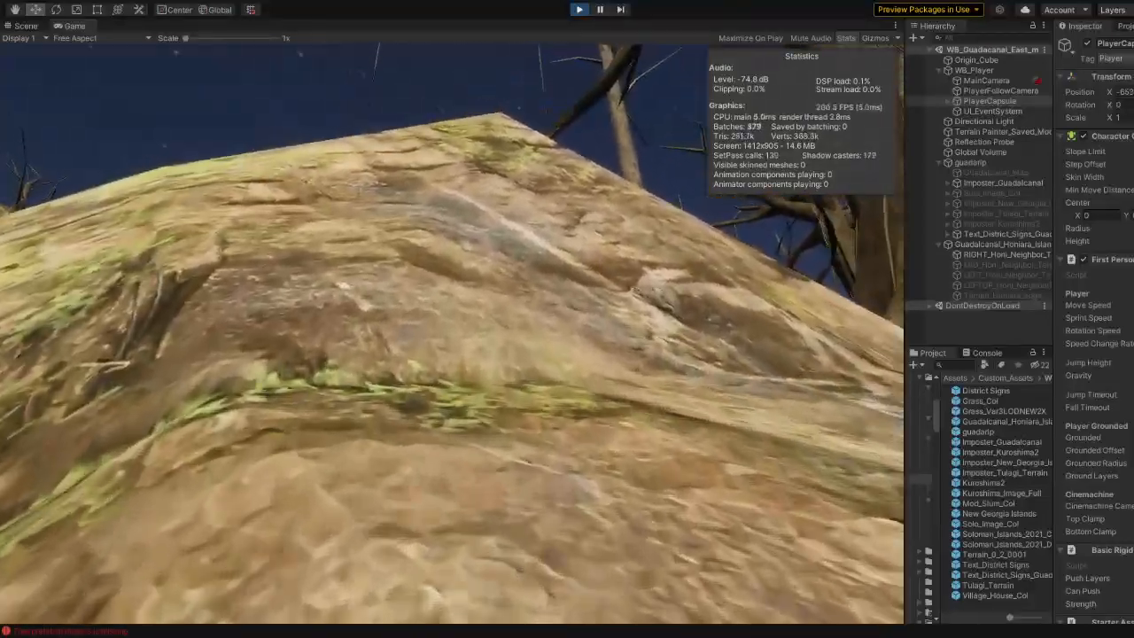
Step: Cross the rocky crest and the rolling grassland to the hilltop with dead trees, examining the terrain blending and tree placement
key(w)
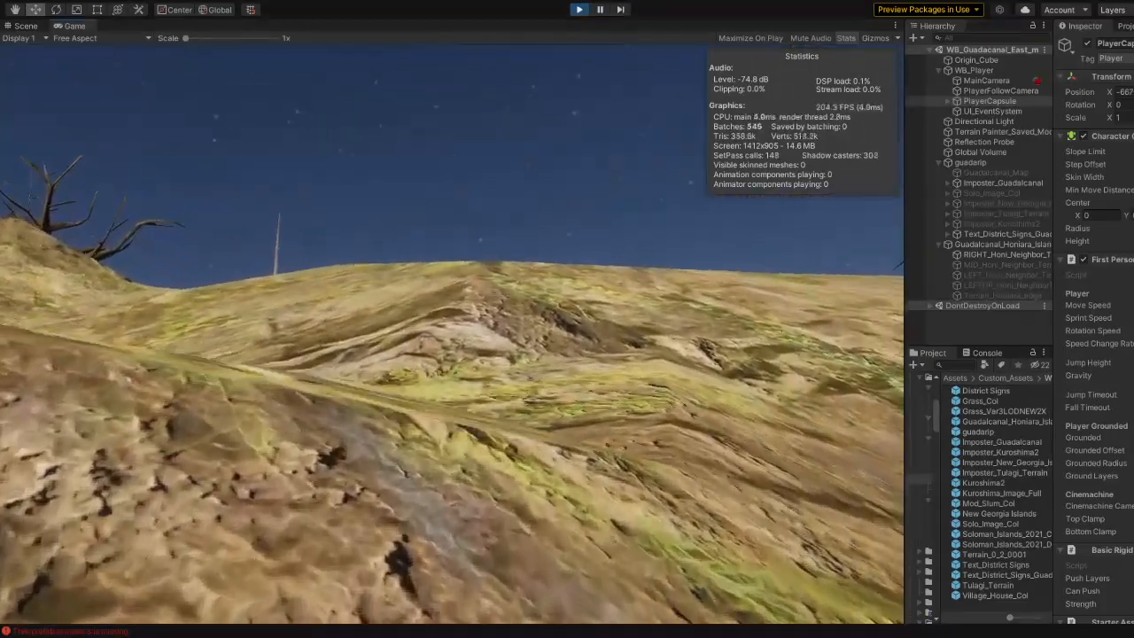
key(w)
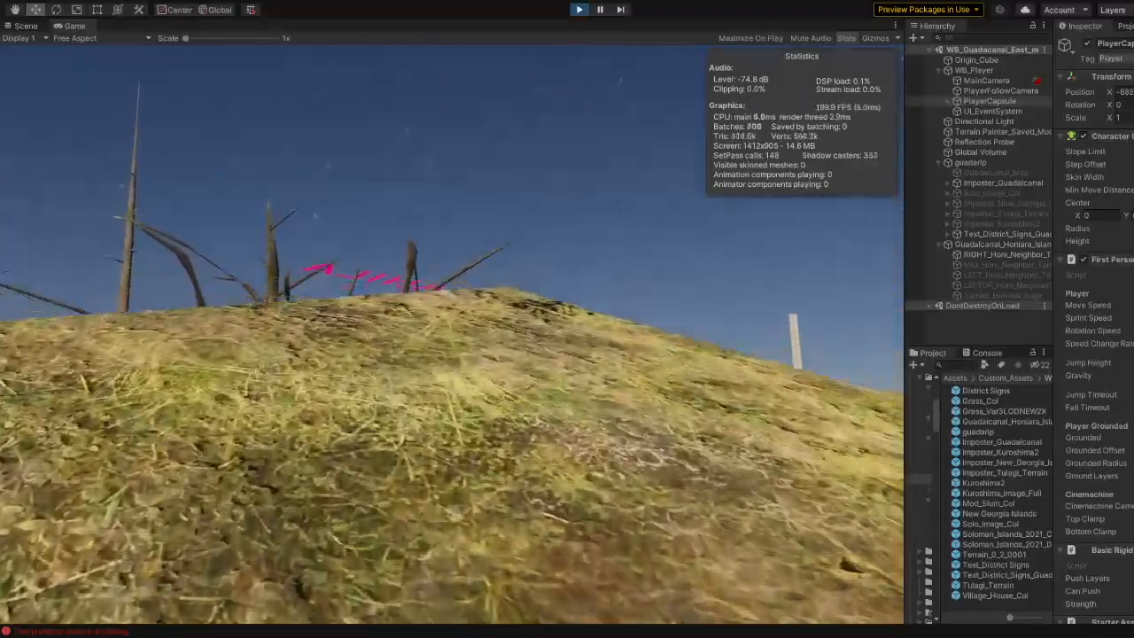
key(w)
key(w)
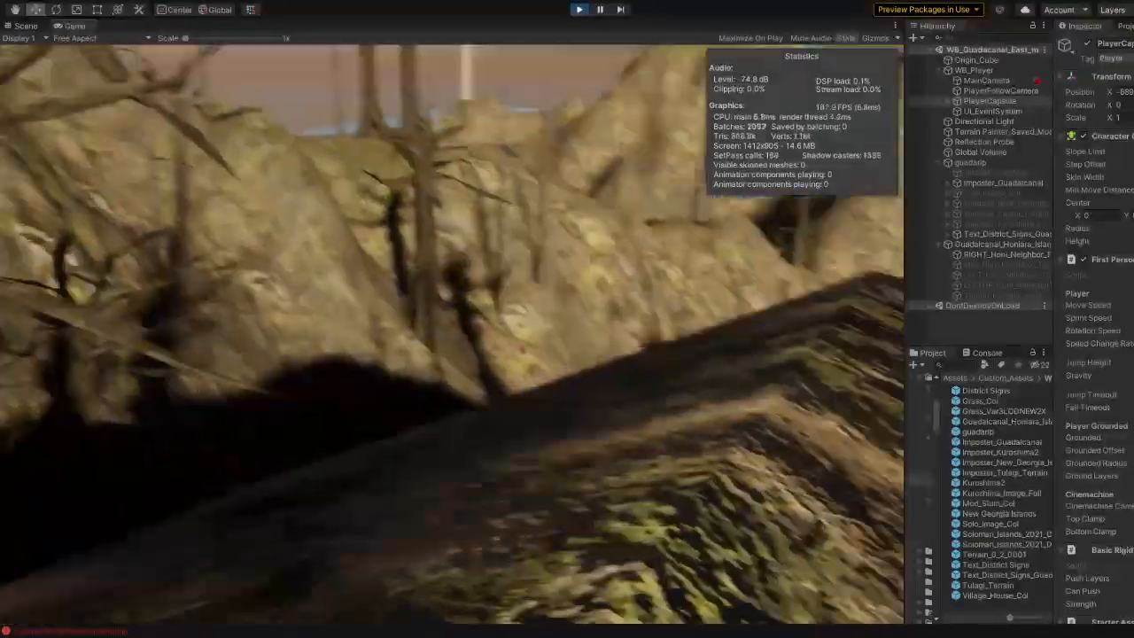
Step: Turn away from the shaded valley and follow the narrow ridge onto the broad plateau, inspecting its edges and shadowed ground texture
key(w)
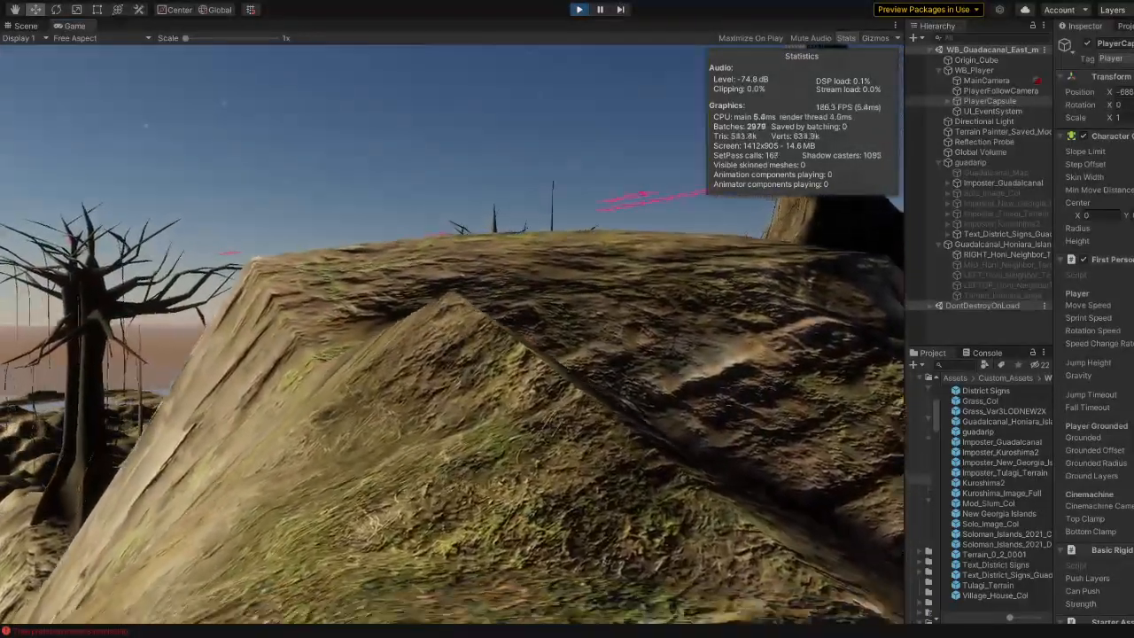
key(w)
key(w)
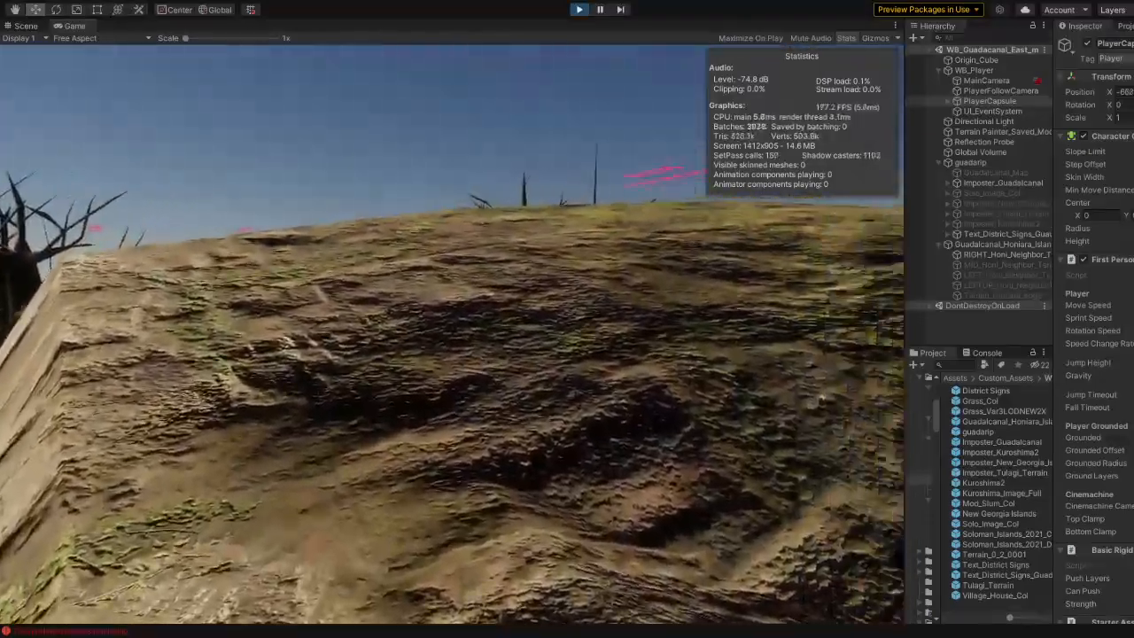
key(w)
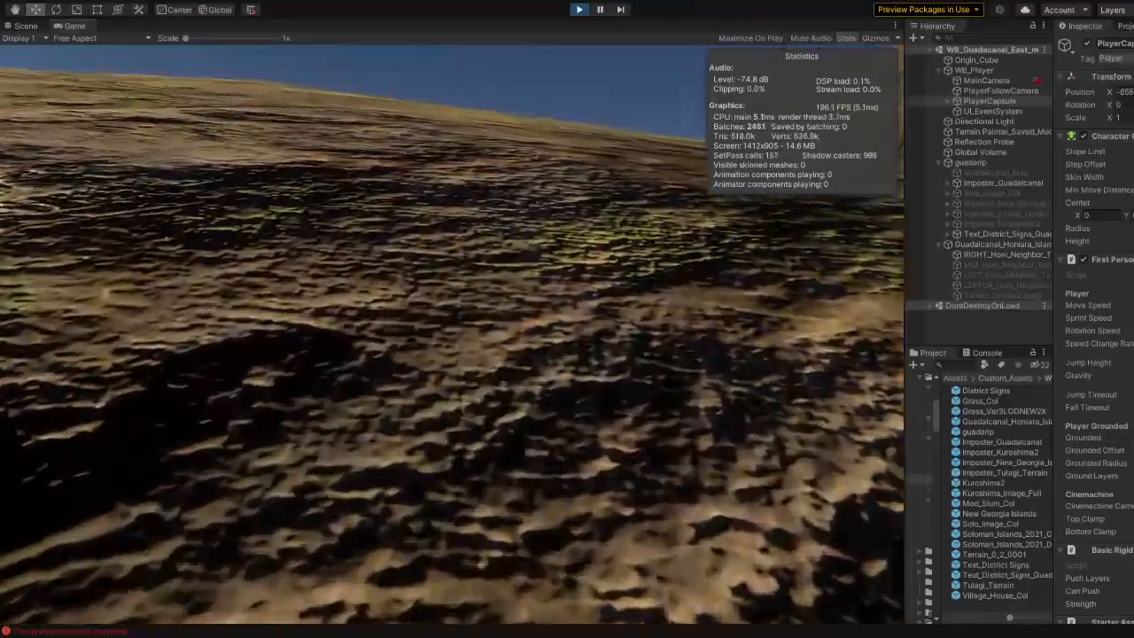
Step: Walk the player over the first hilltop past the large dead trees, examining the ground texture, tree placement and coastal view
key(w)
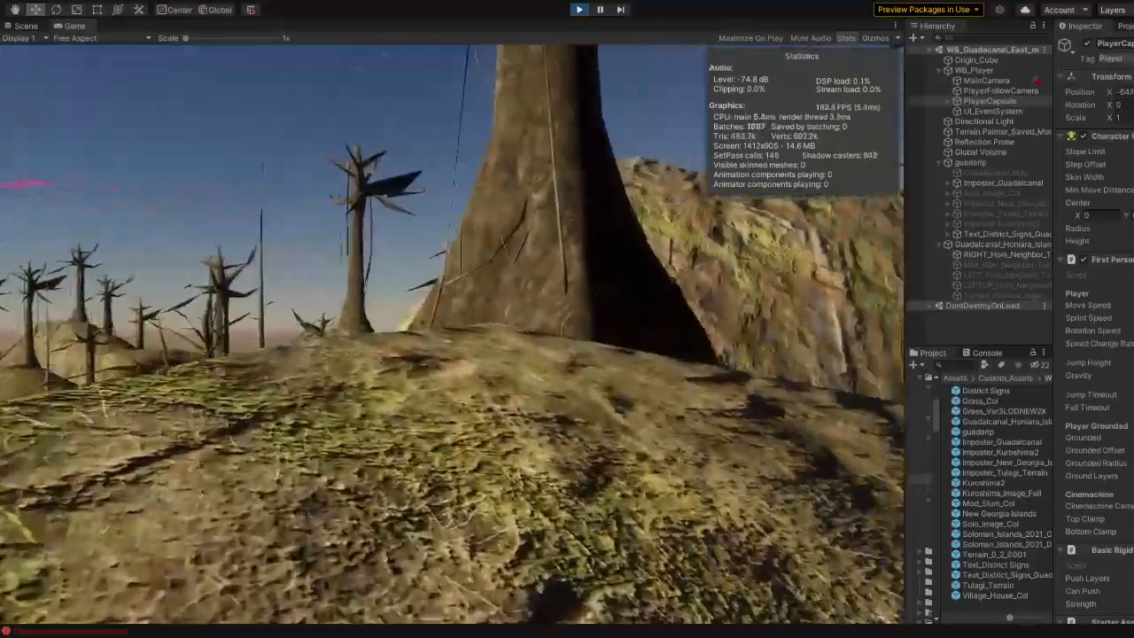
key(w)
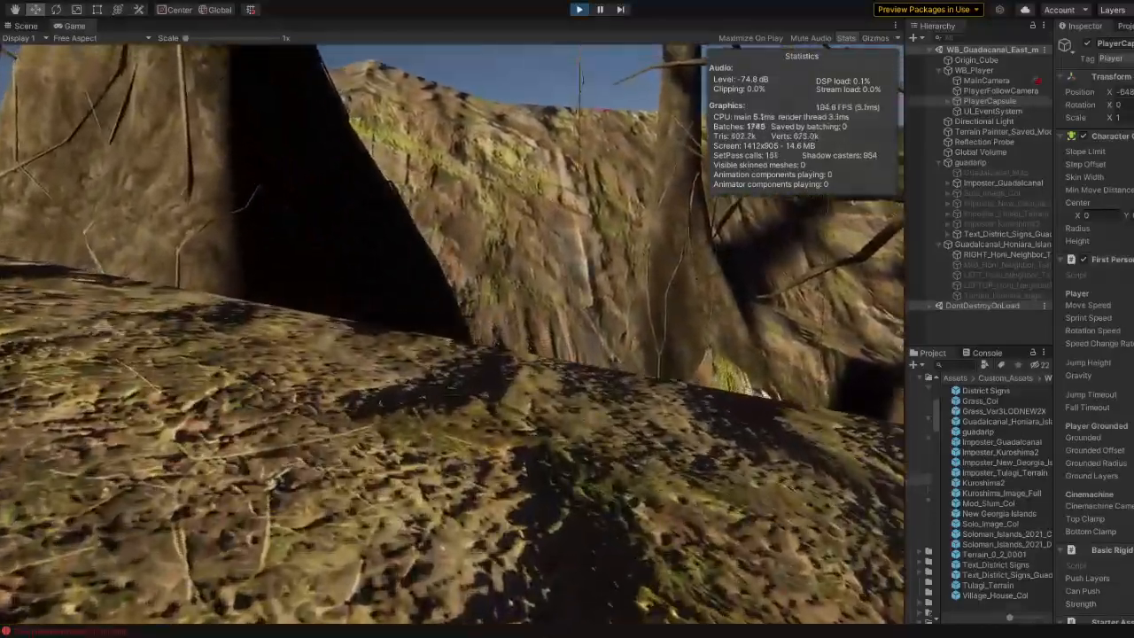
key(w)
key(w)
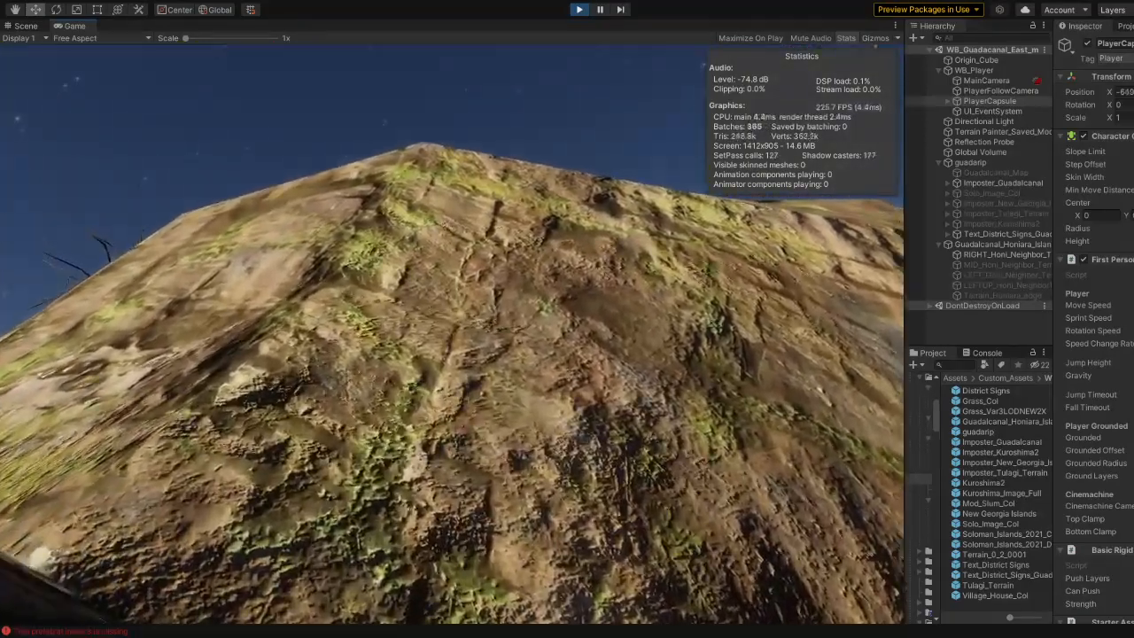
key(w)
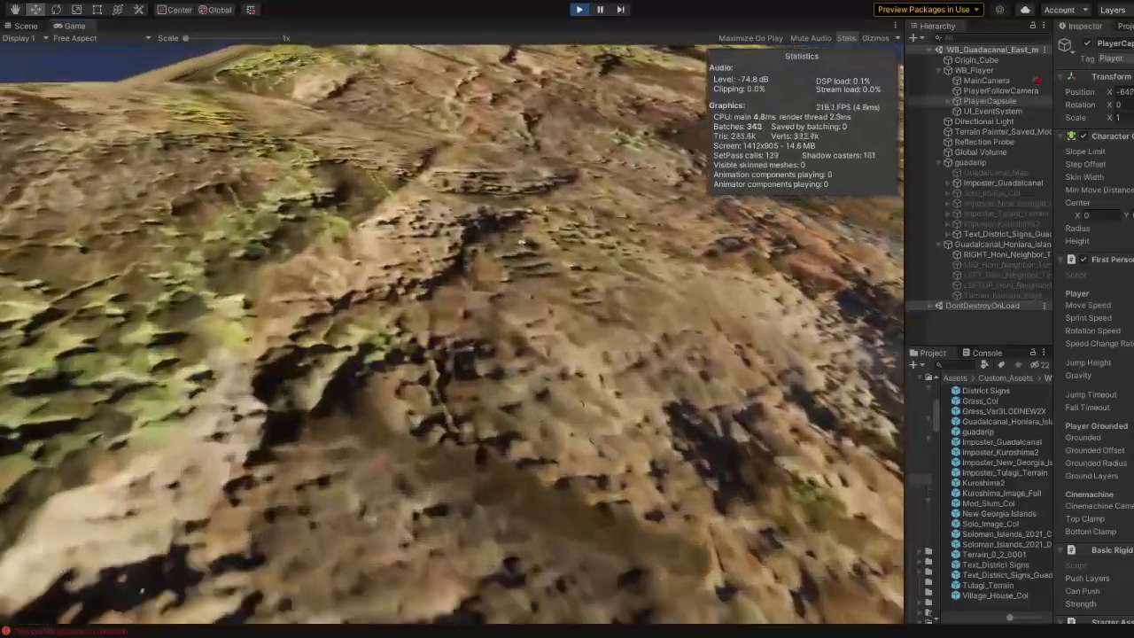
key(w)
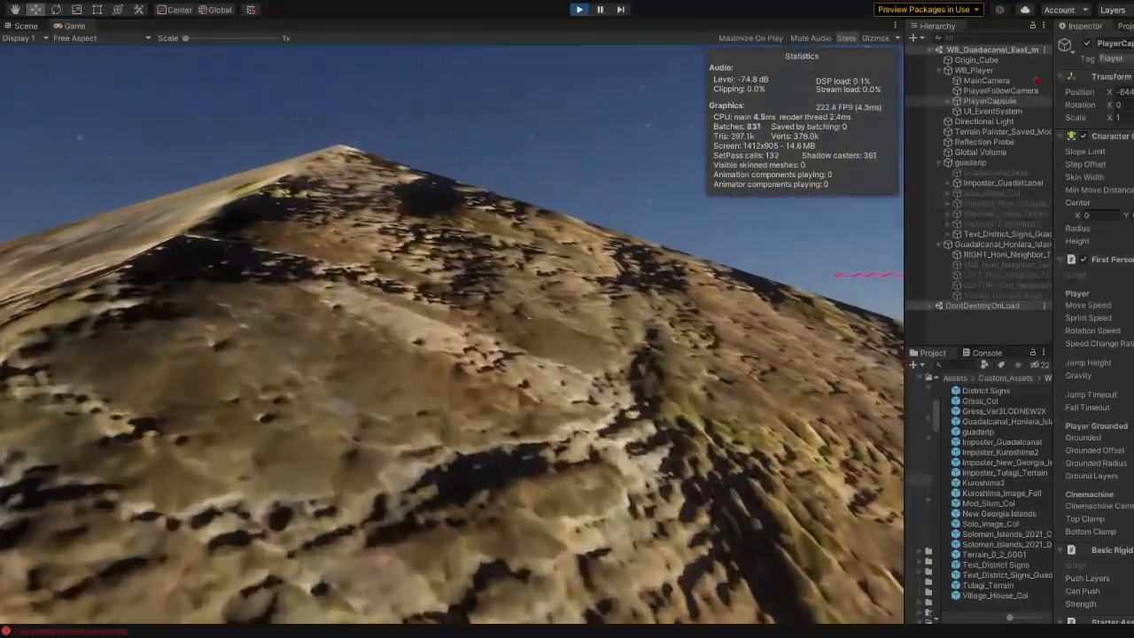
key(w)
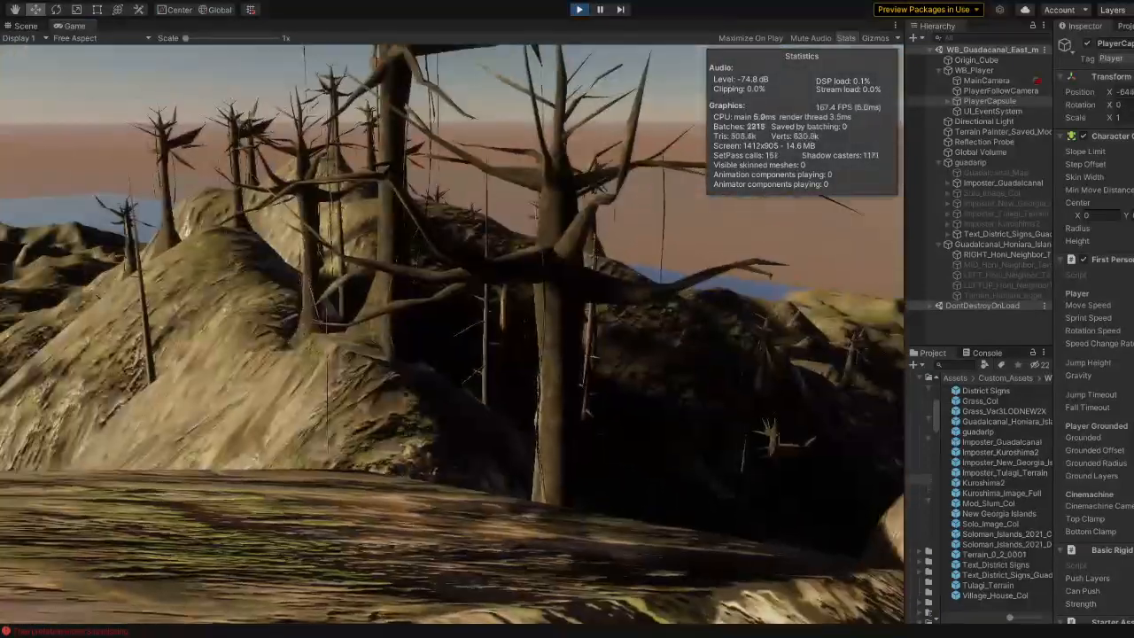
key(w)
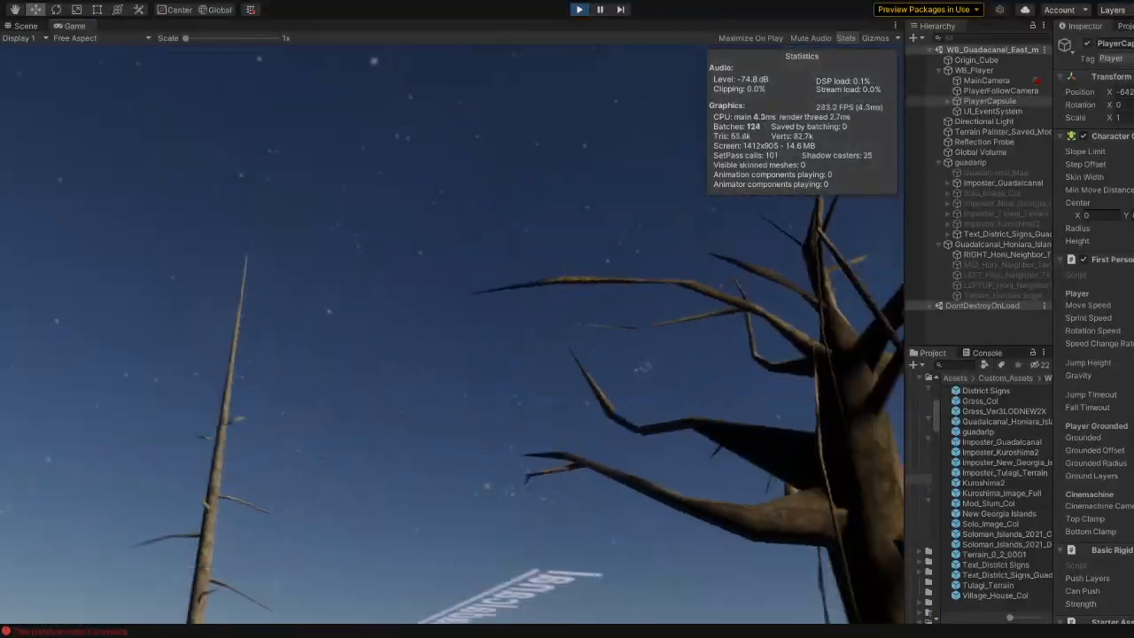
key(w)
key(w)
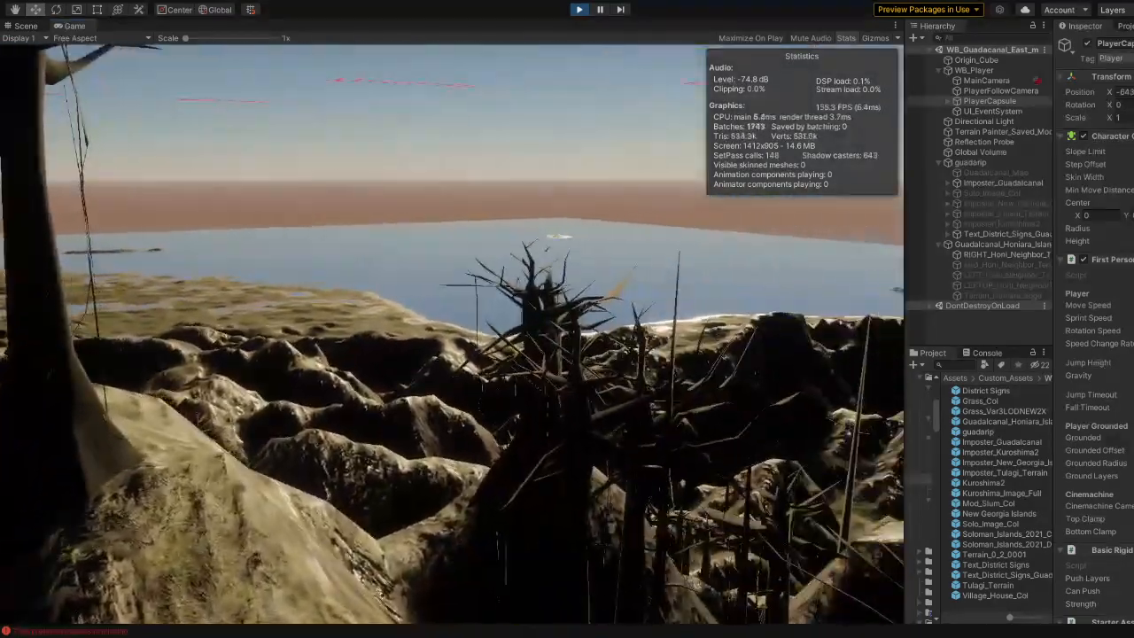
key(w)
key(w)
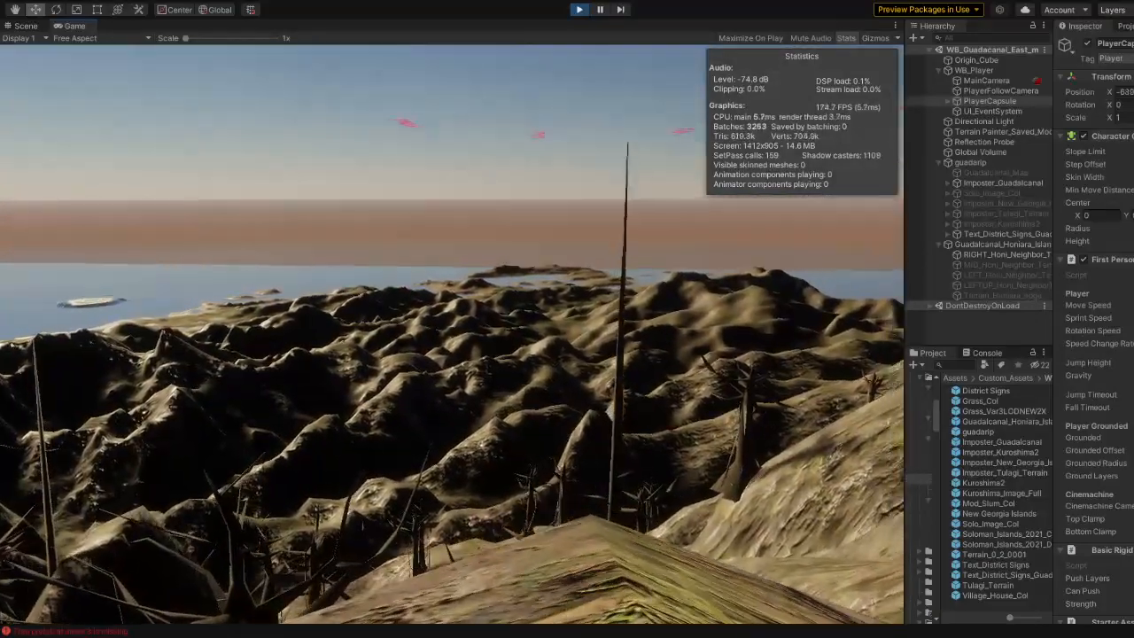
Step: Walk the player along the mossy ridge up to the large tree trunk, inspecting the terrain surface, shadows and distant hills
key(w)
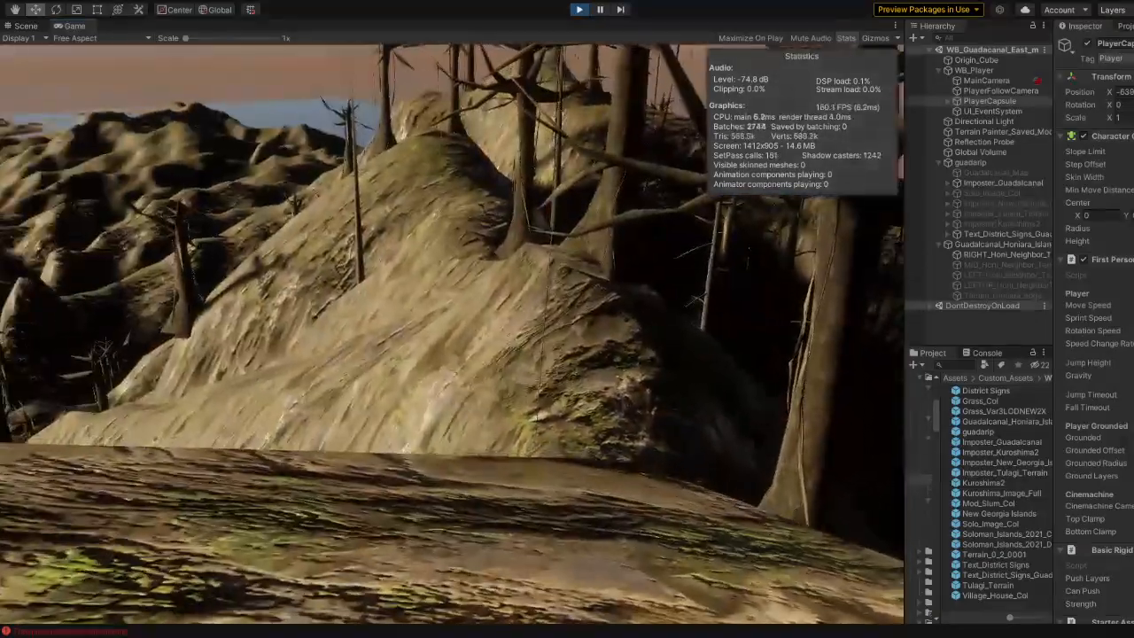
key(w)
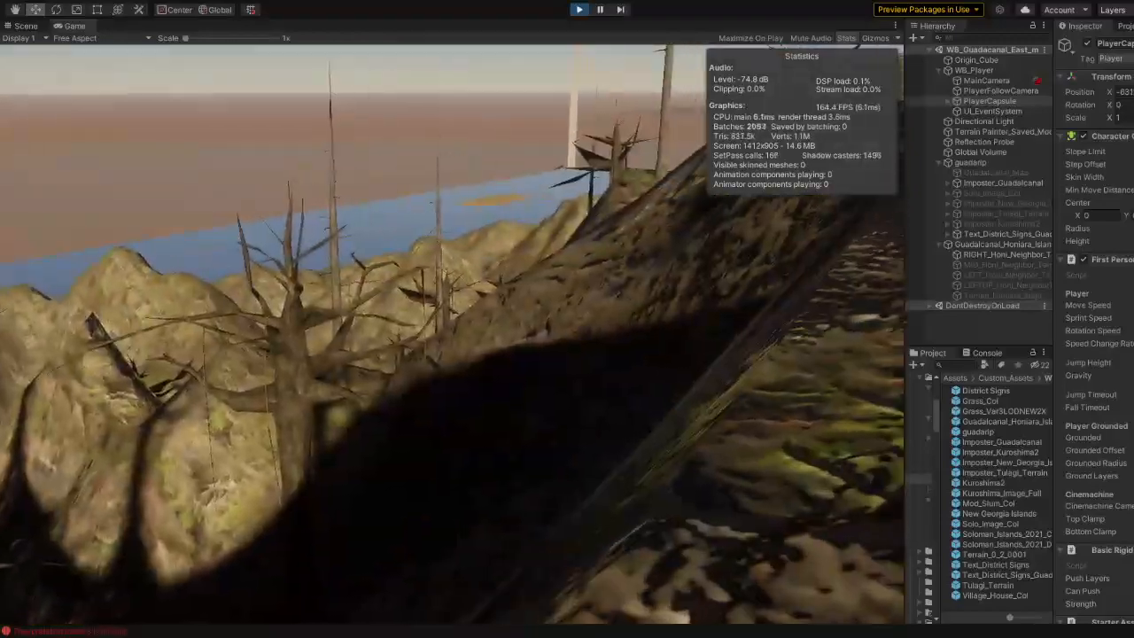
key(w)
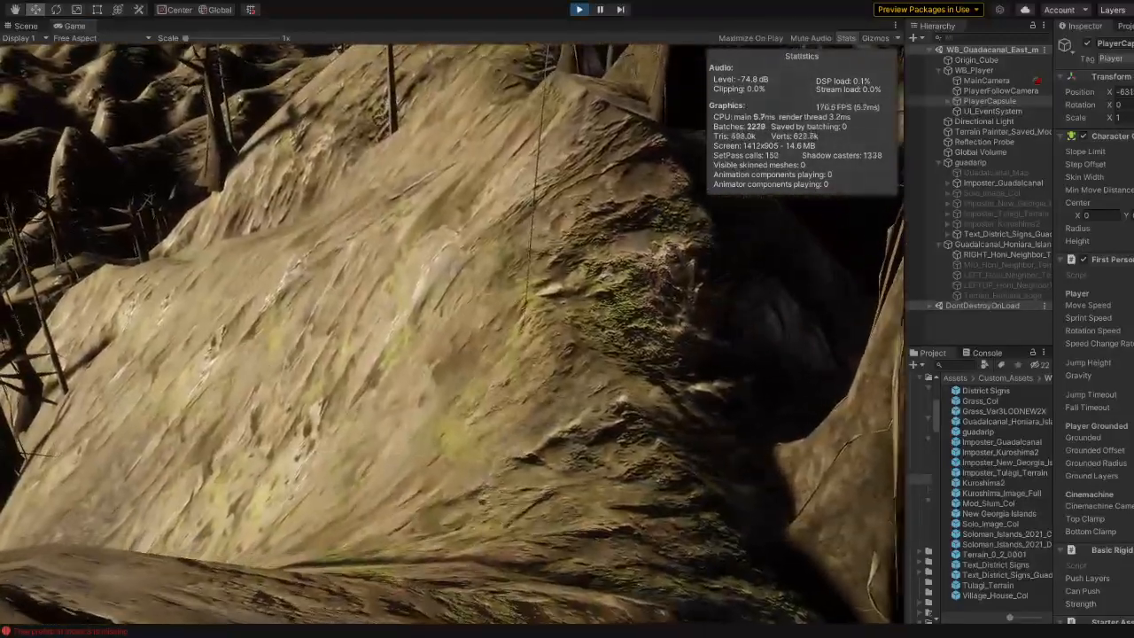
key(w)
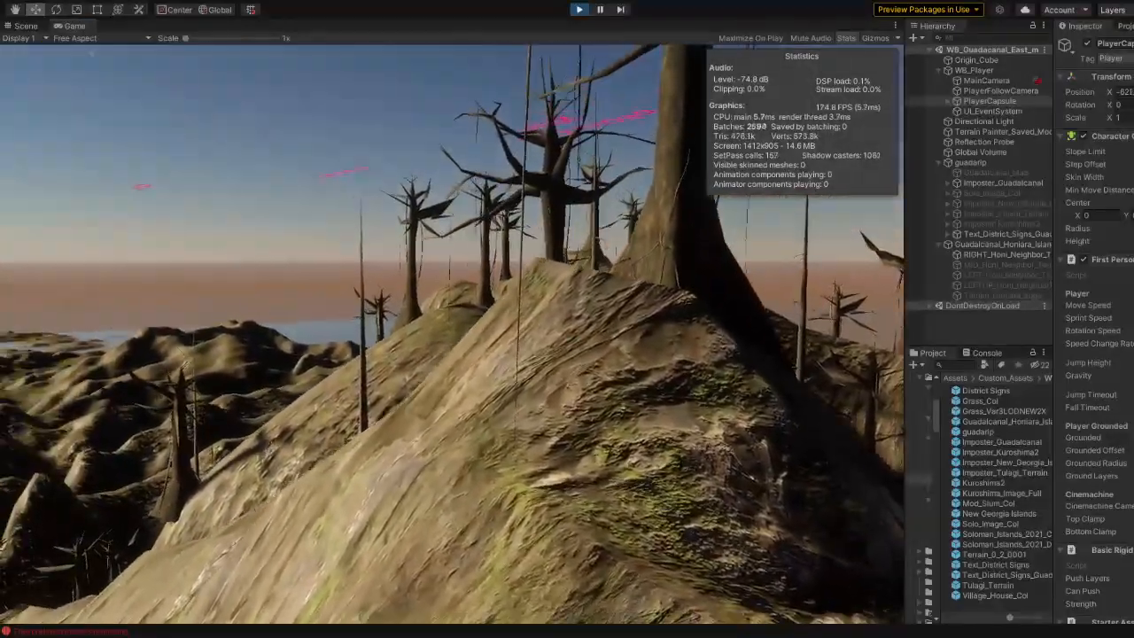
key(w)
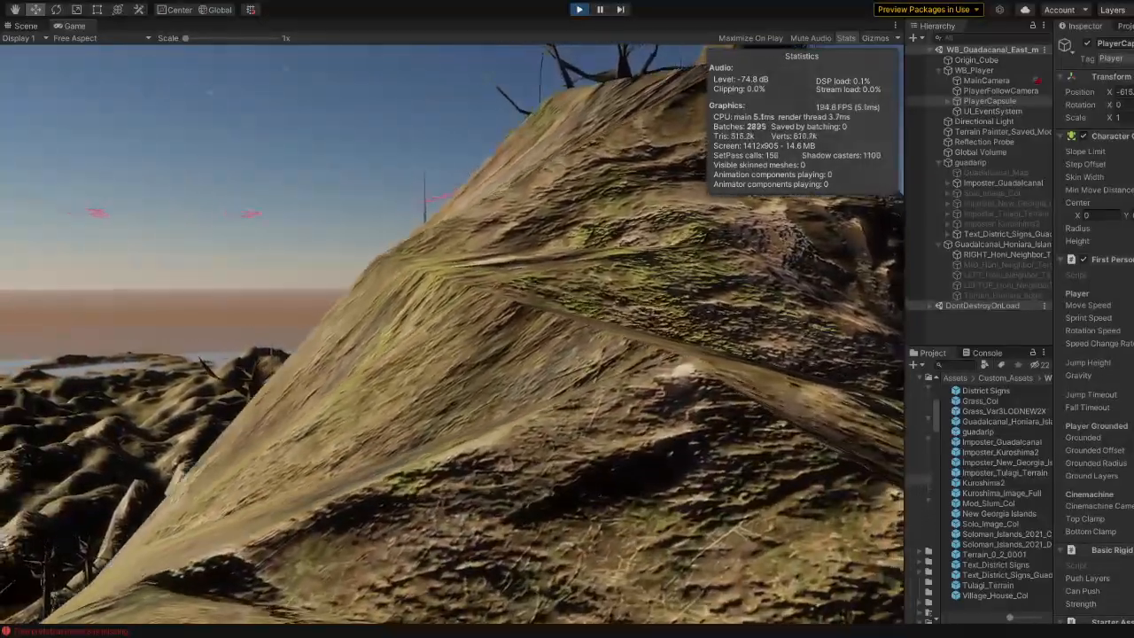
key(w)
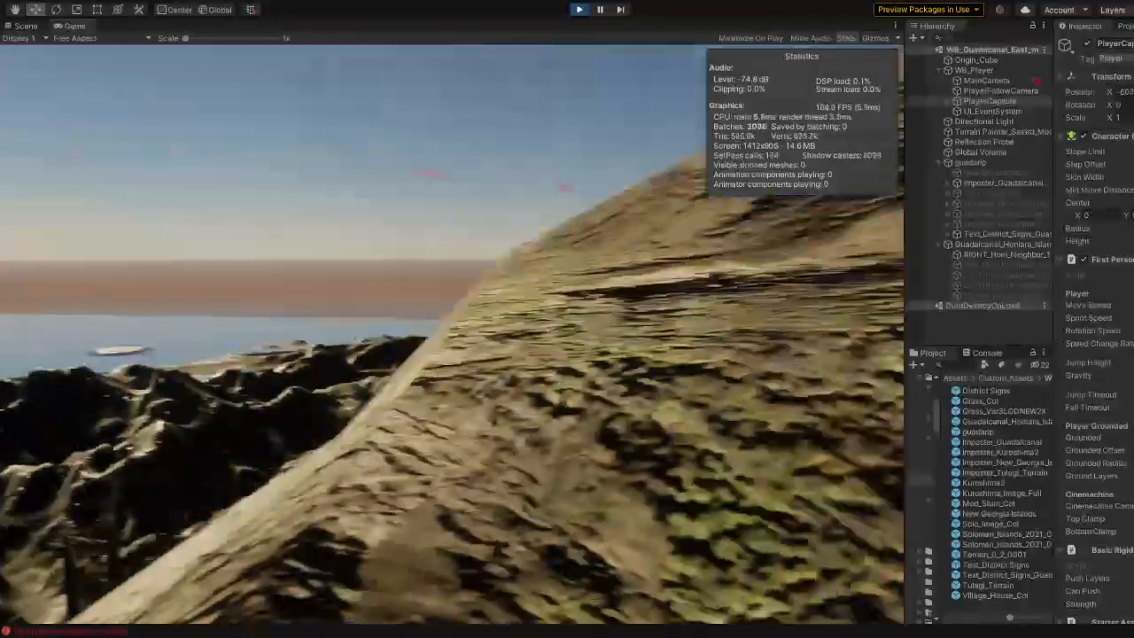
key(w)
key(w)
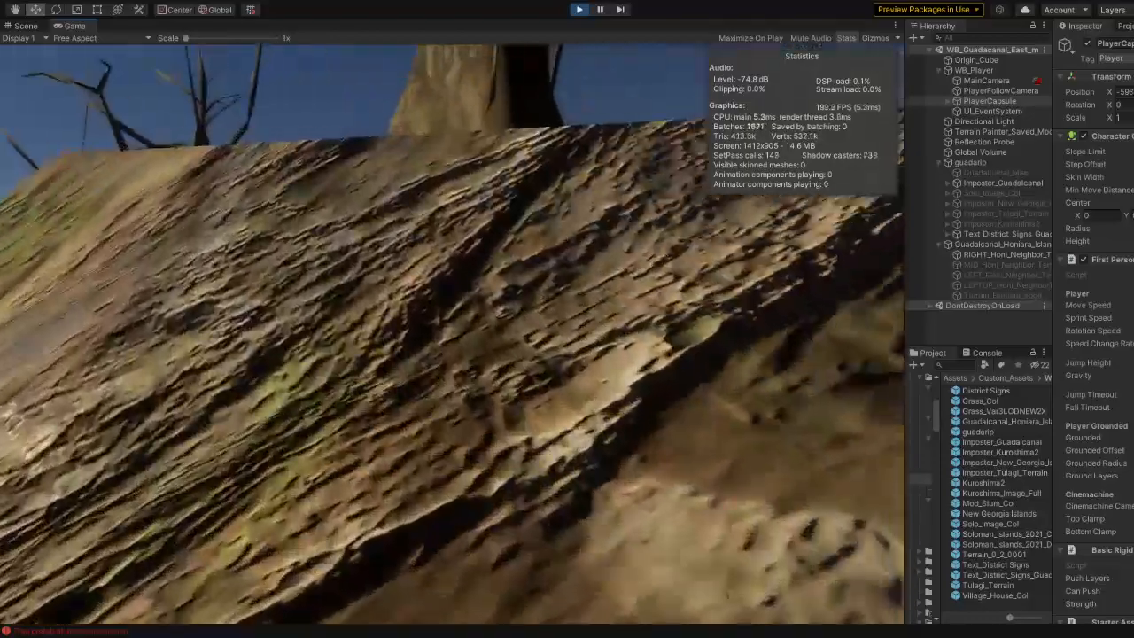
key(w)
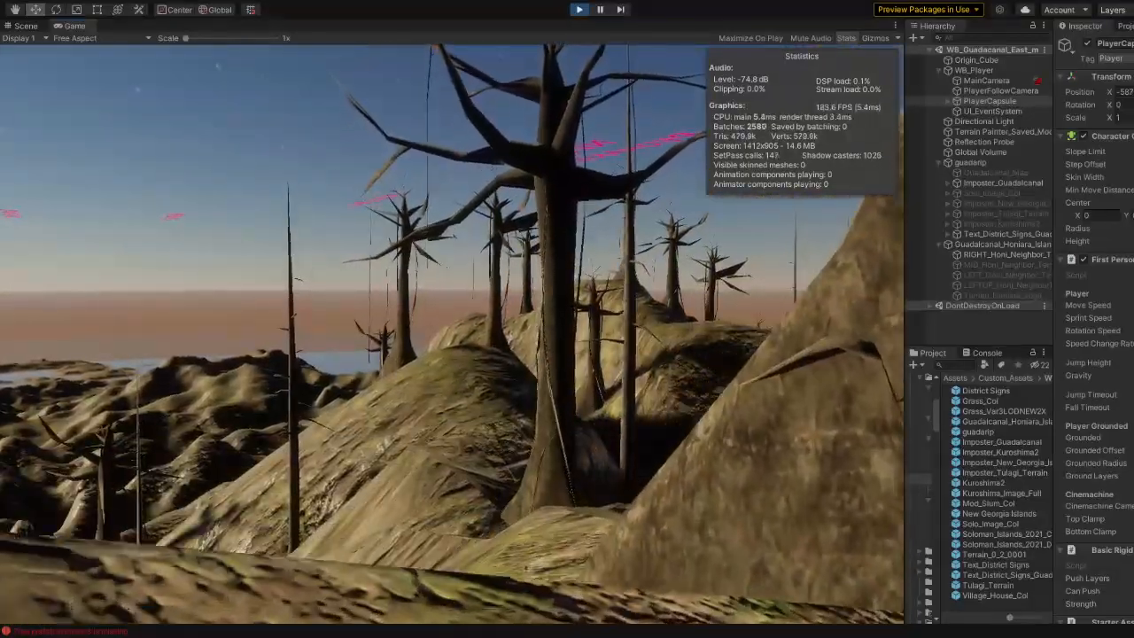
key(w)
key(w)
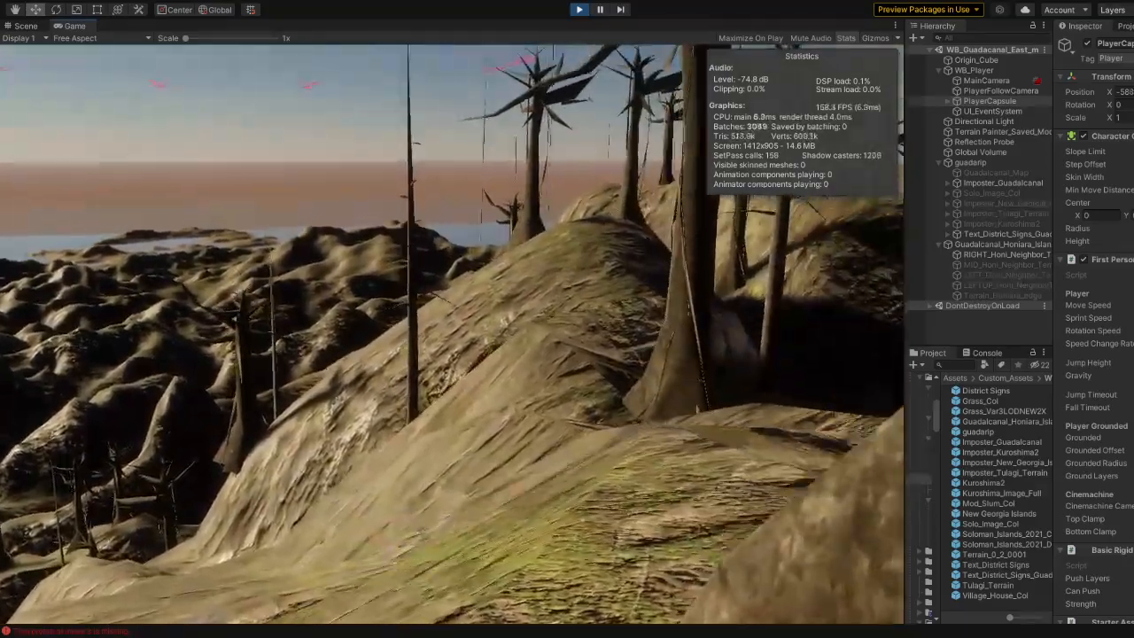
key(w)
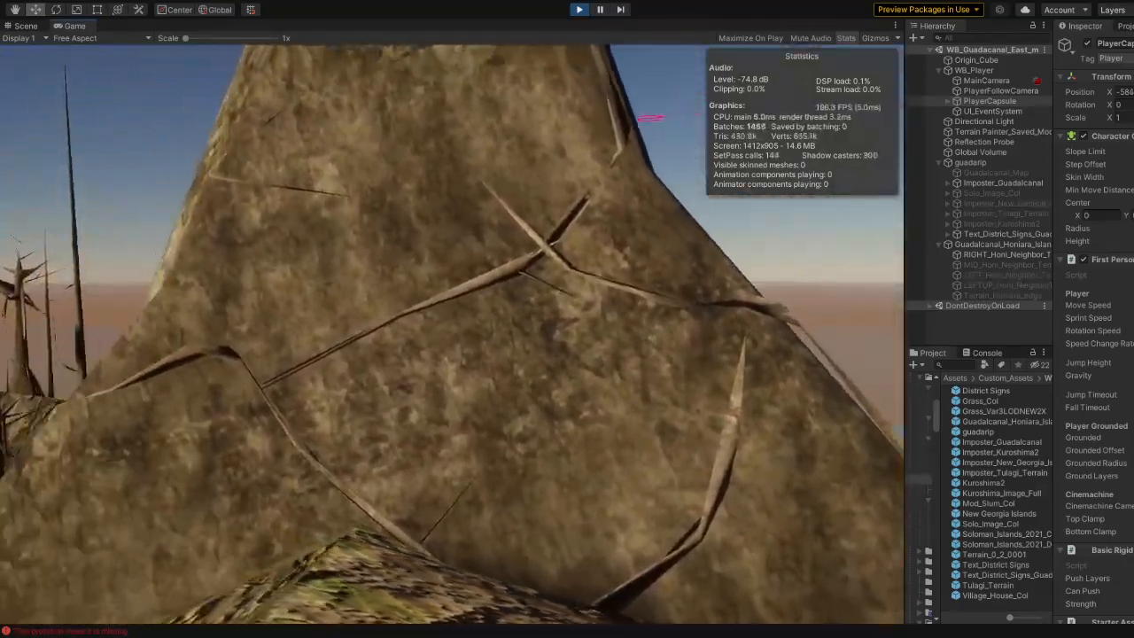
Step: Move the player around the large trunk and along the ridge toward the cluster of dead trees, checking the slopes and vegetation
key(w)
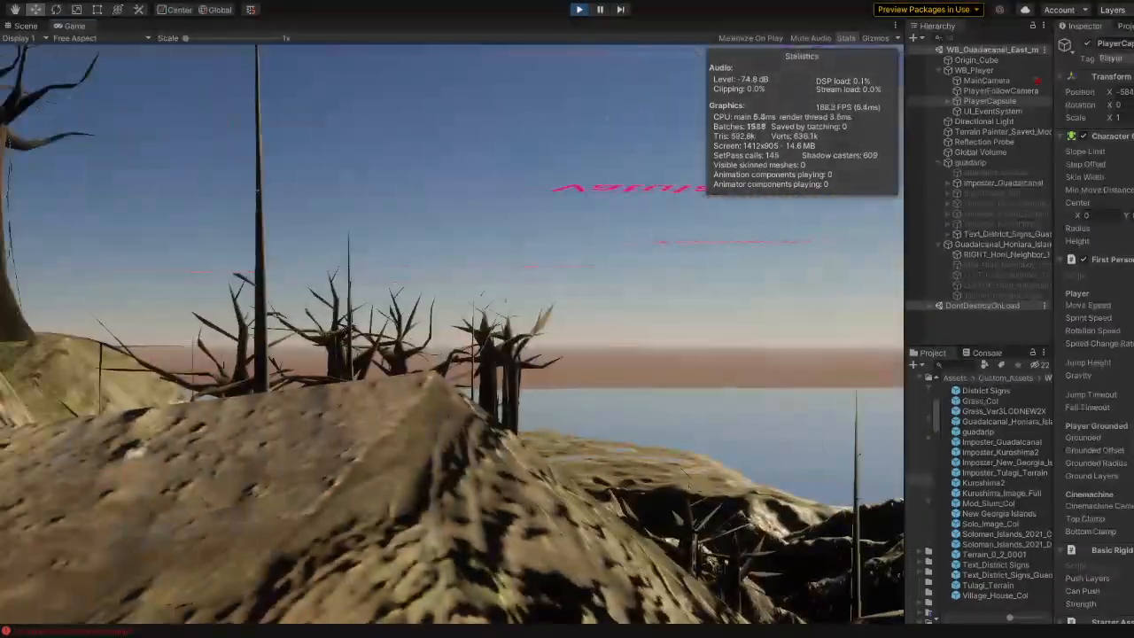
key(w)
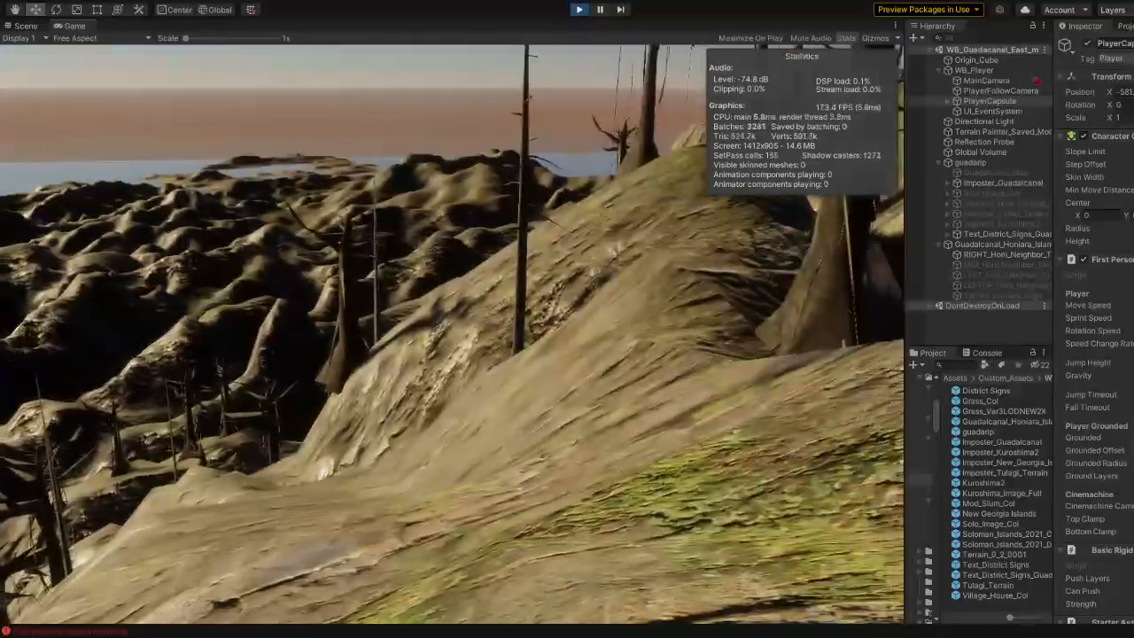
key(w)
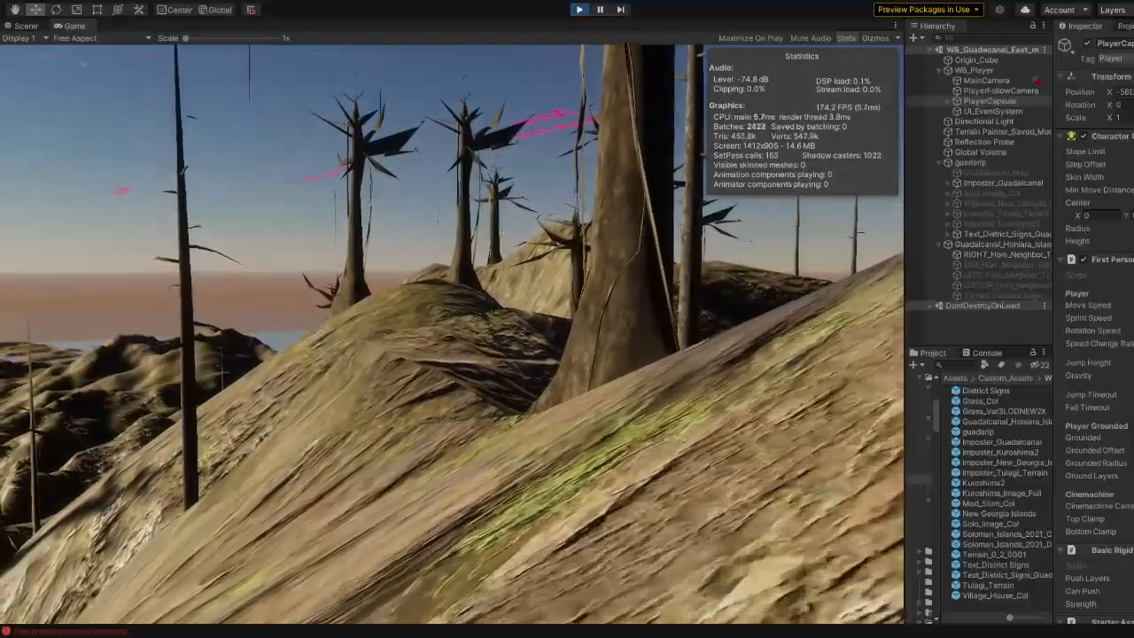
key(w)
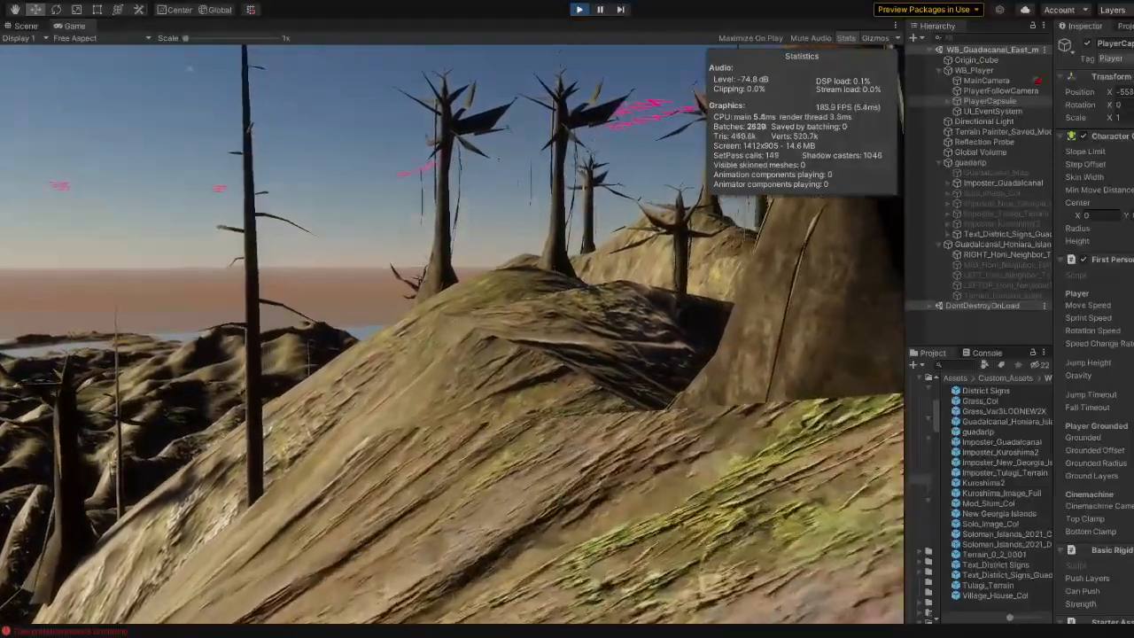
key(w)
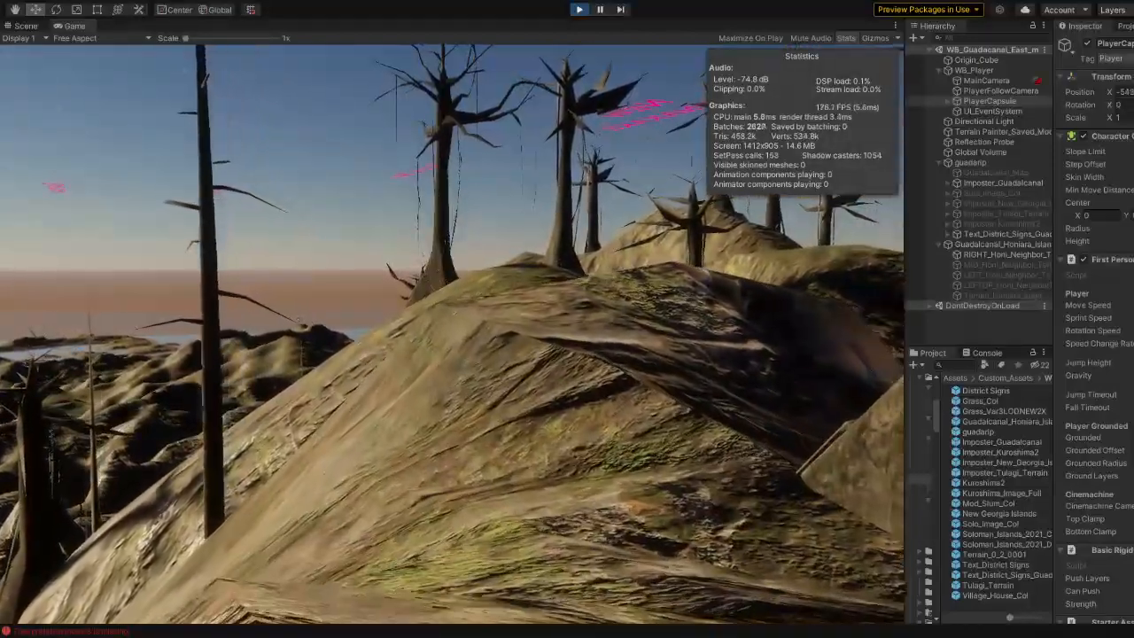
key(w)
key(w)
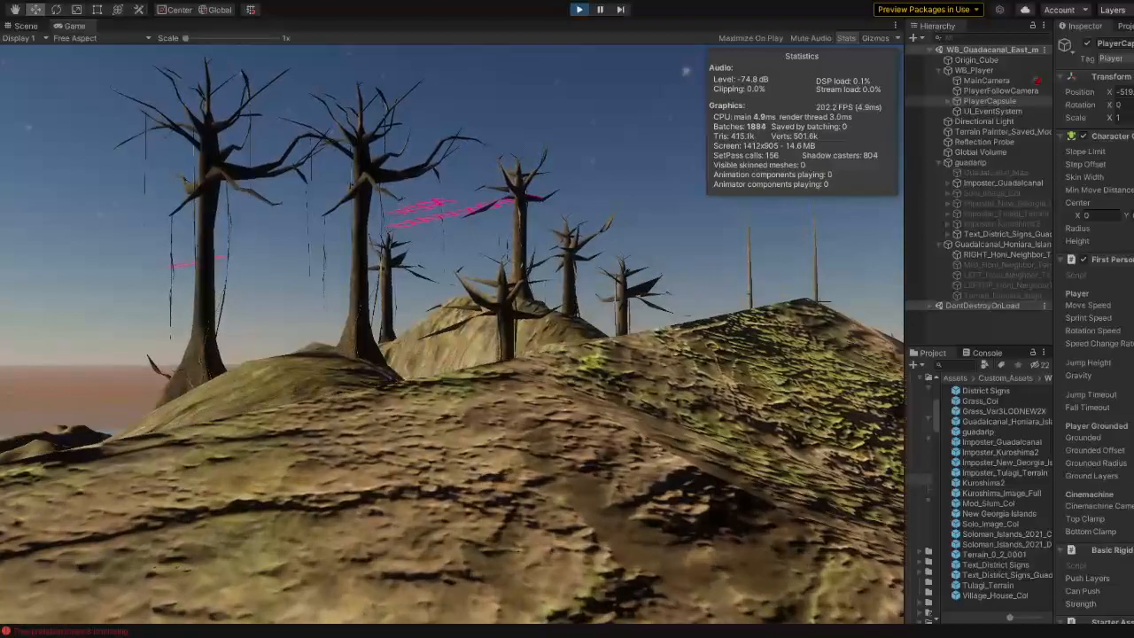
key(w)
key(w)
key(w)
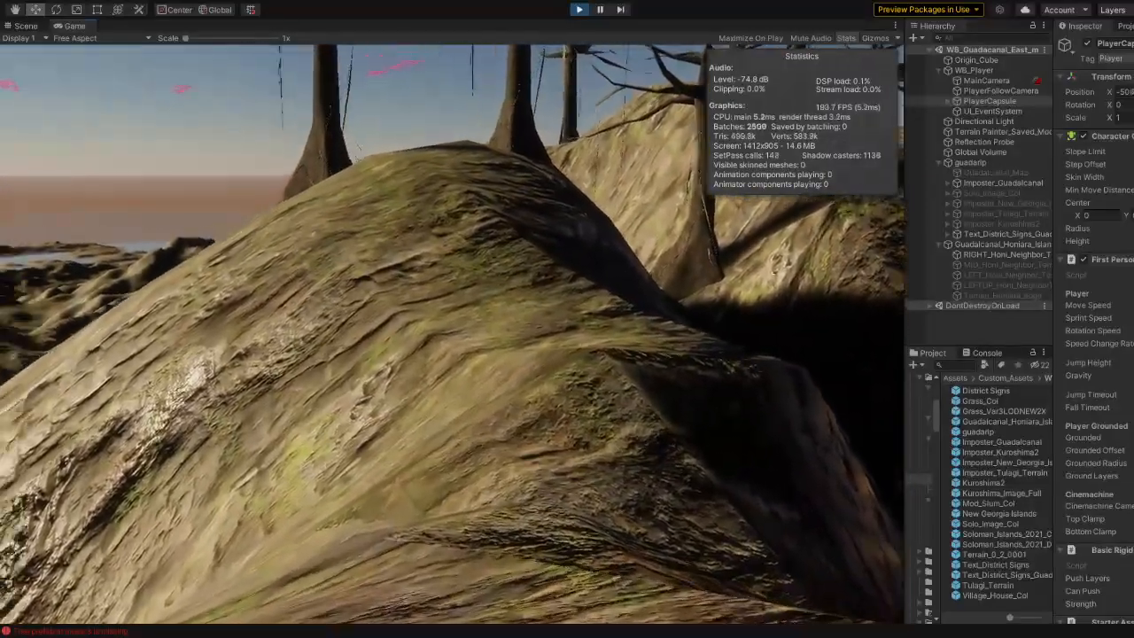
key(w)
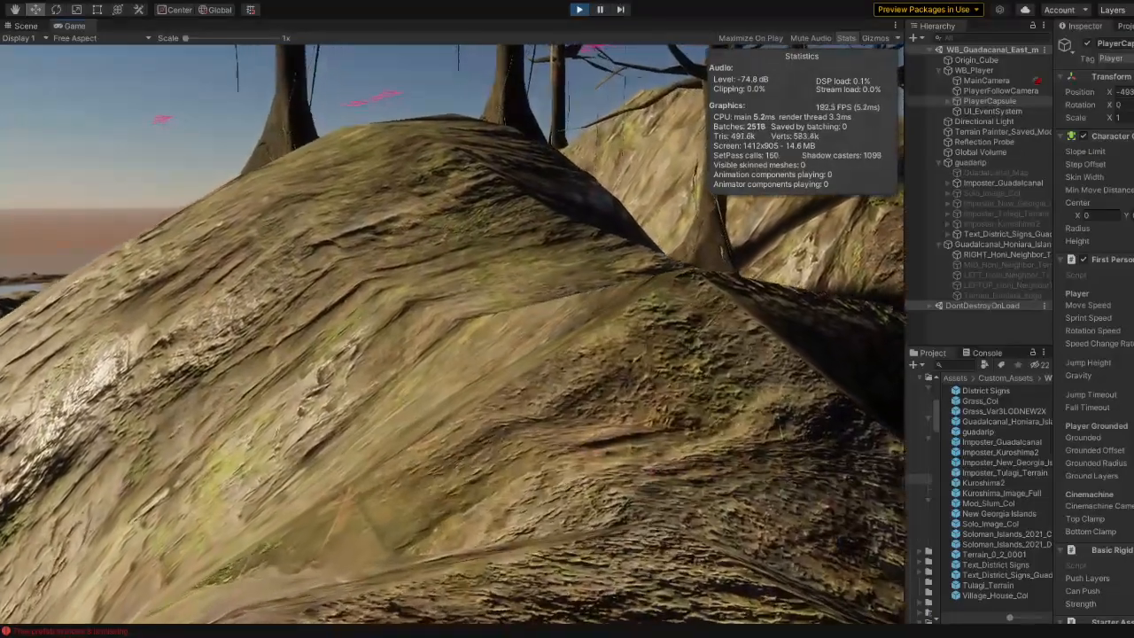
key(w)
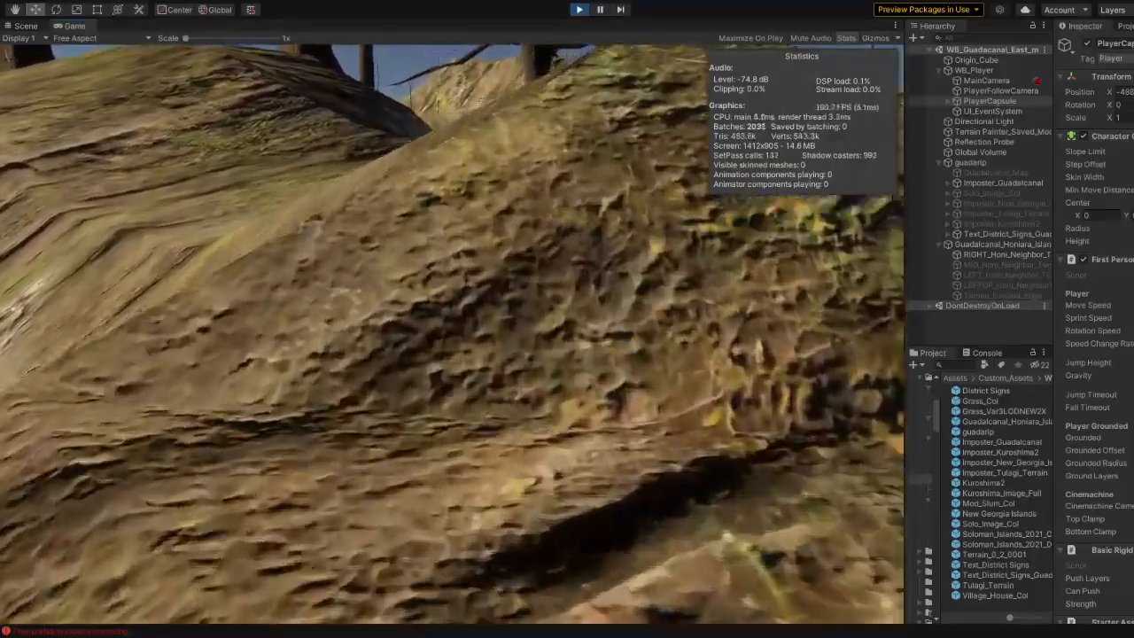
key(w)
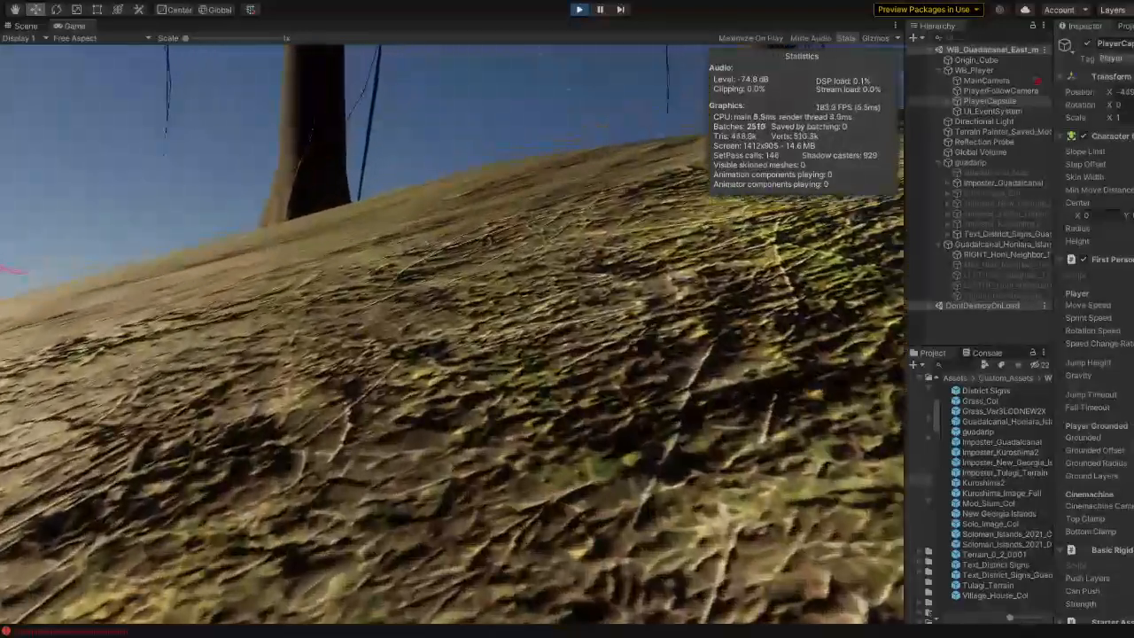
key(w)
key(w)
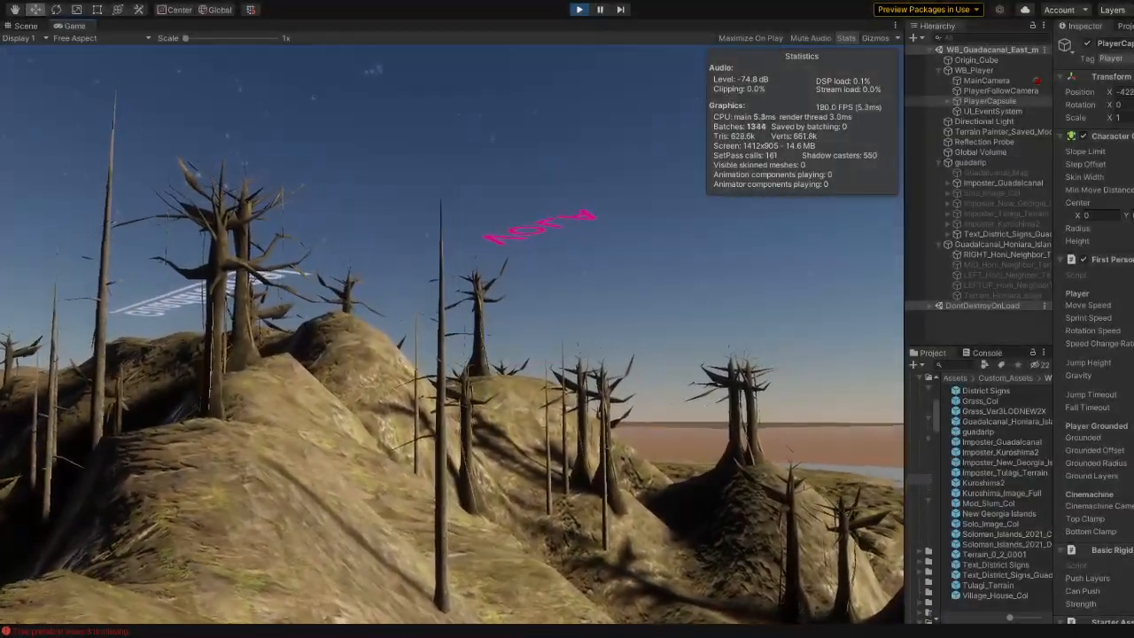
Step: Walk the player from the dead-tree hills over the grassy ridge and through the shadowed ravine, inspecting slopes, tree shadows and rock texture
key(w)
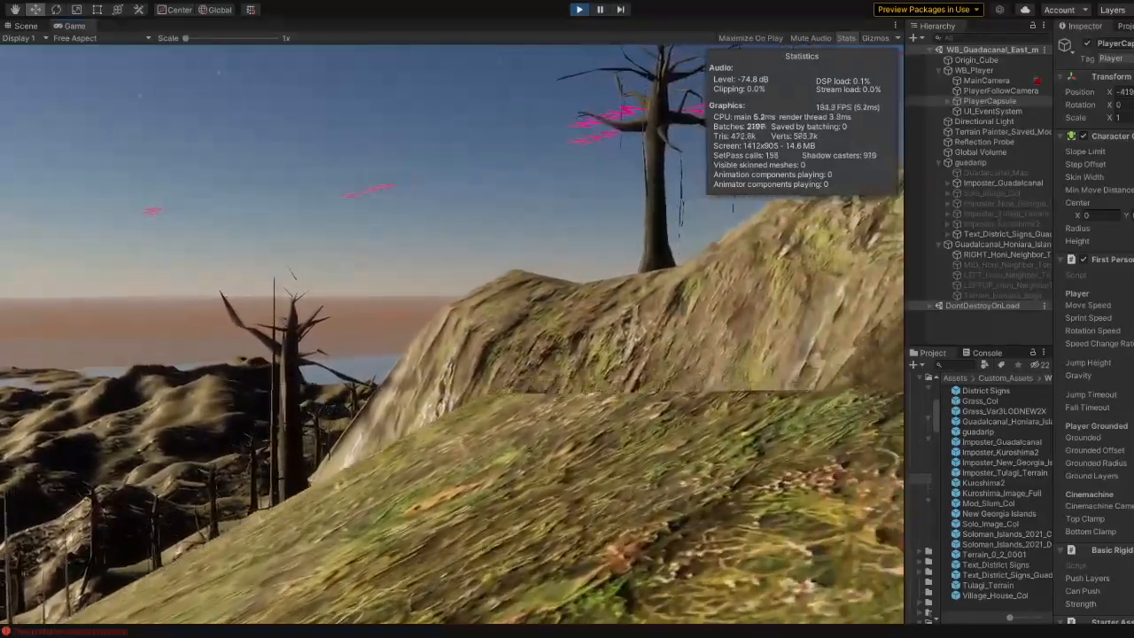
key(w)
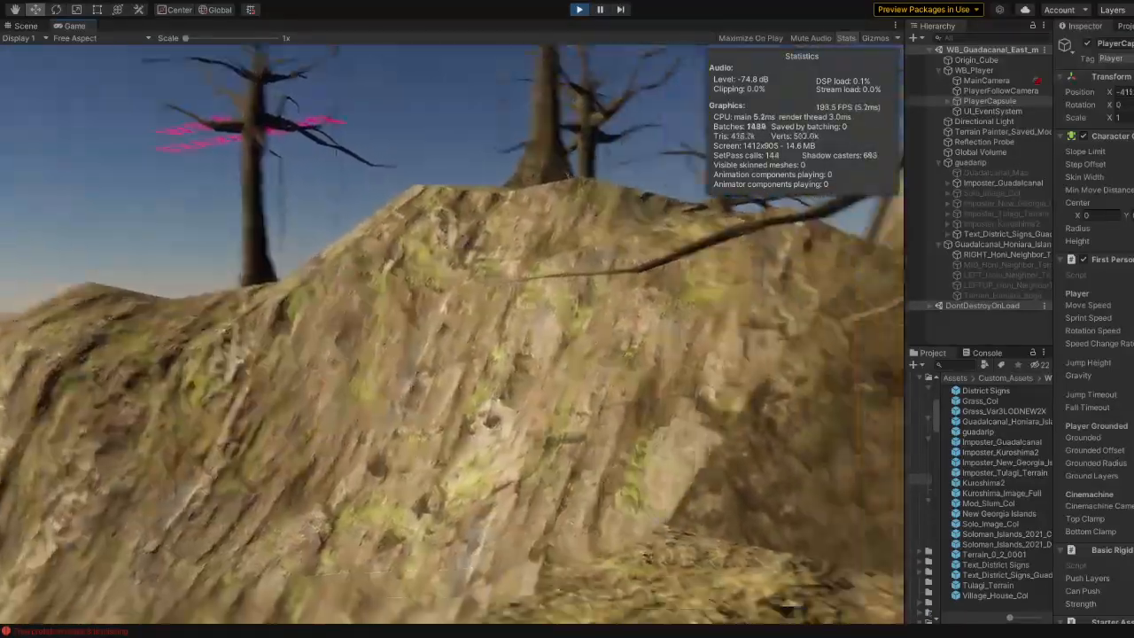
key(w)
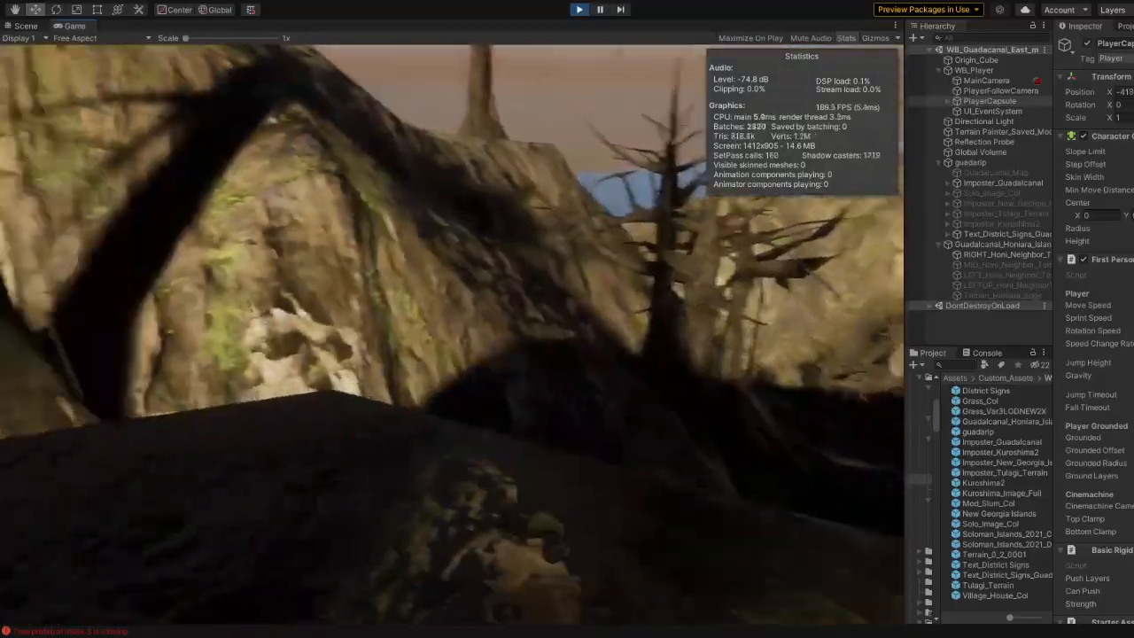
key(w)
key(w)
key(w)
key(w)
key(w)
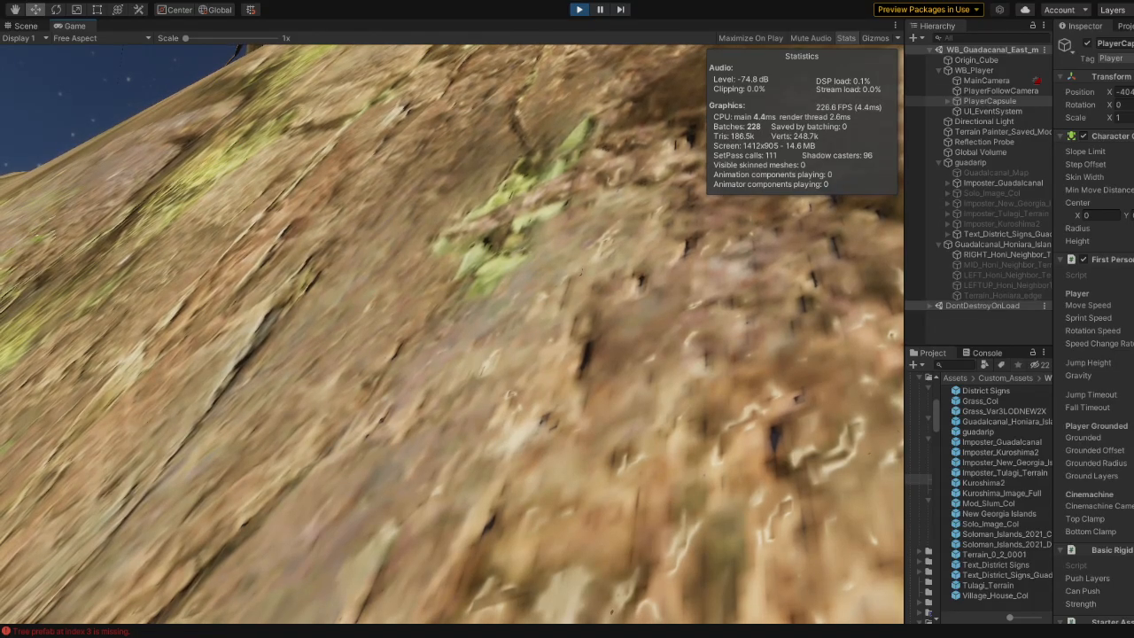
Step: Climb the steep moss-streaked slope to the flat crest, examining the close-up ground texture and the trees along the skyline
key(w)
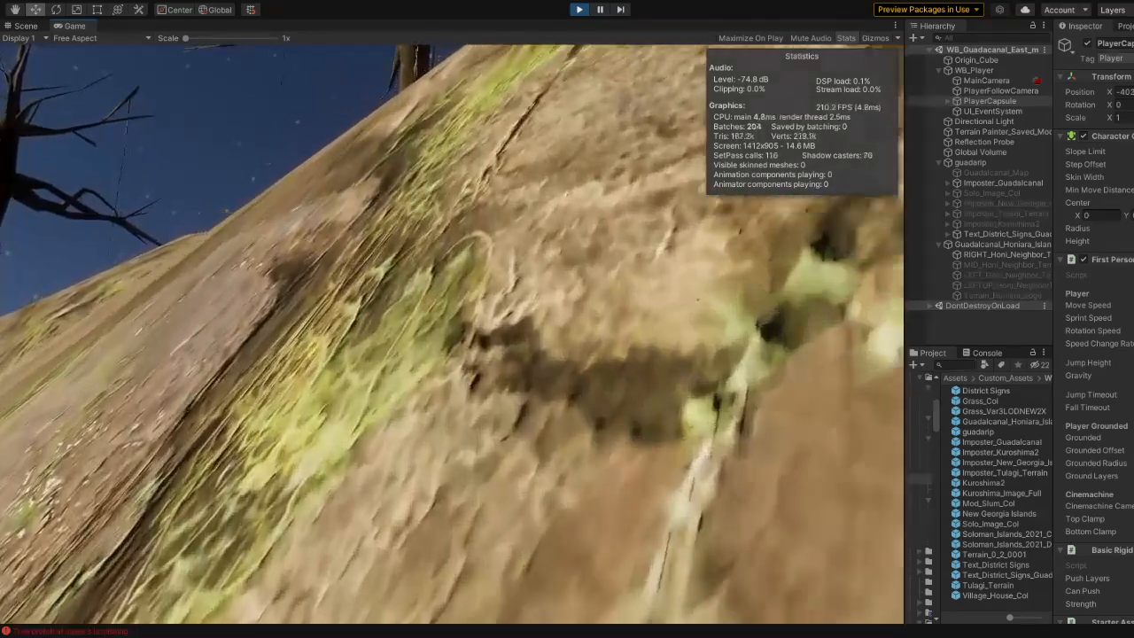
key(w)
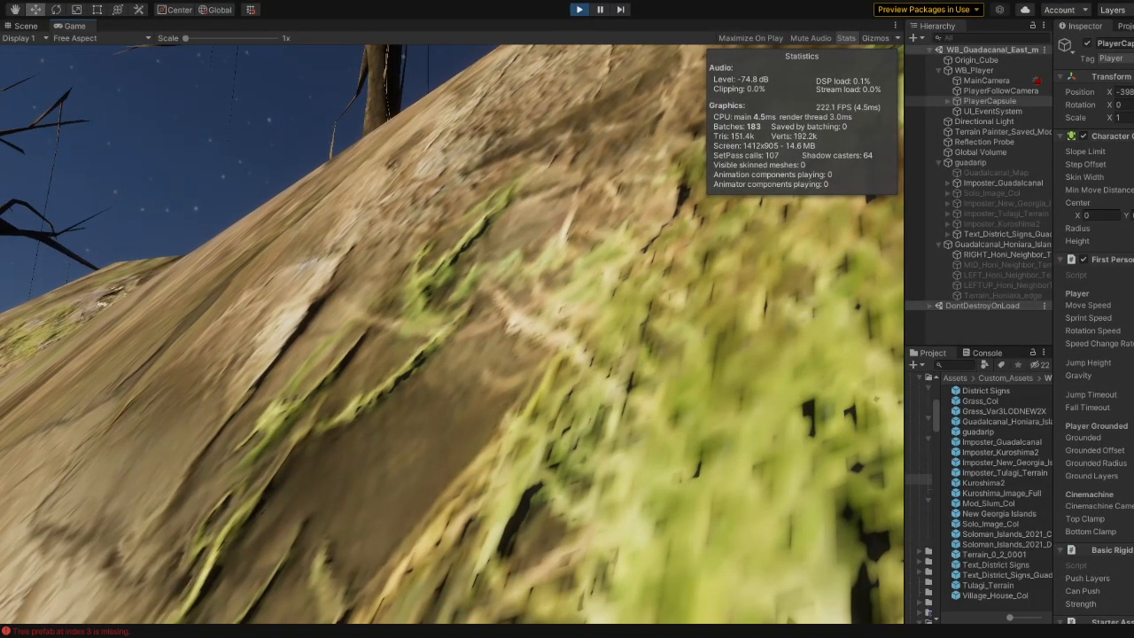
key(w)
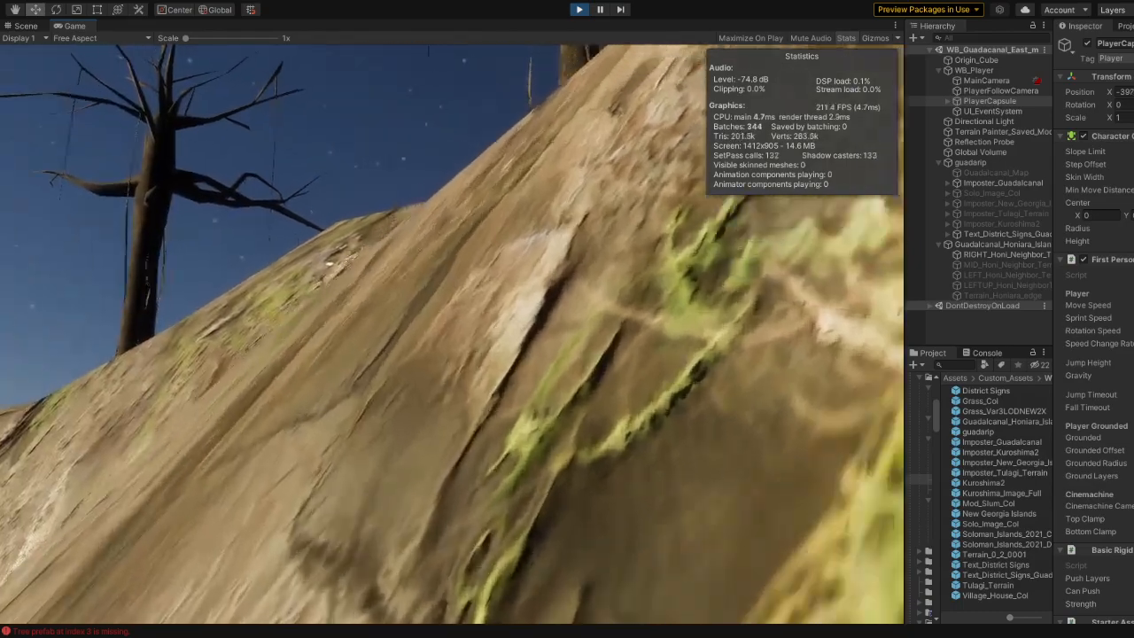
key(w)
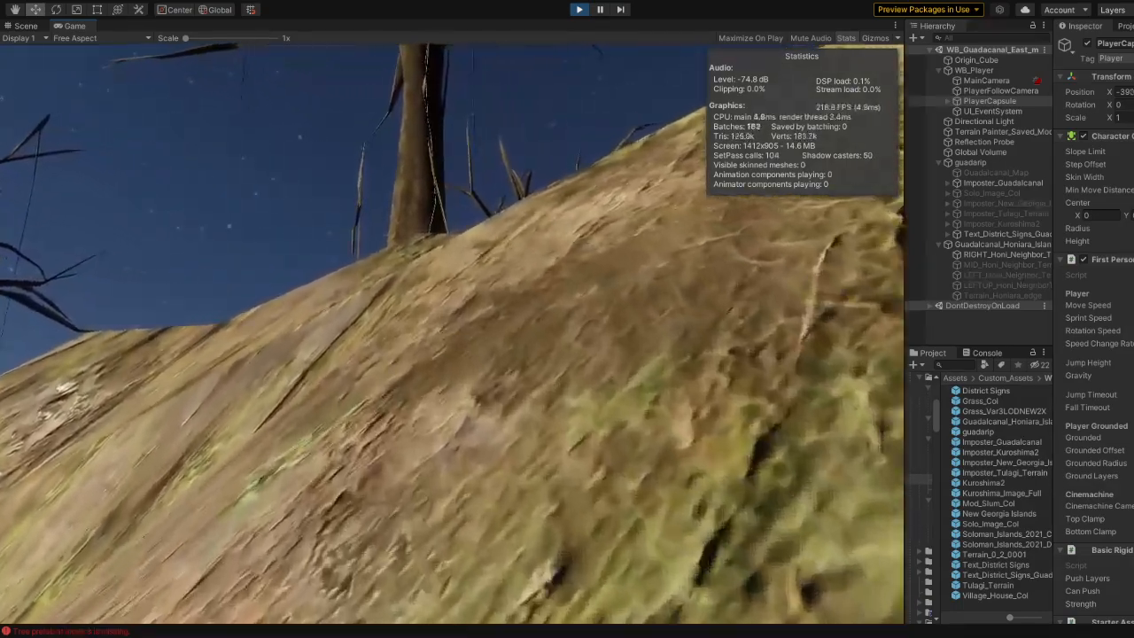
key(w)
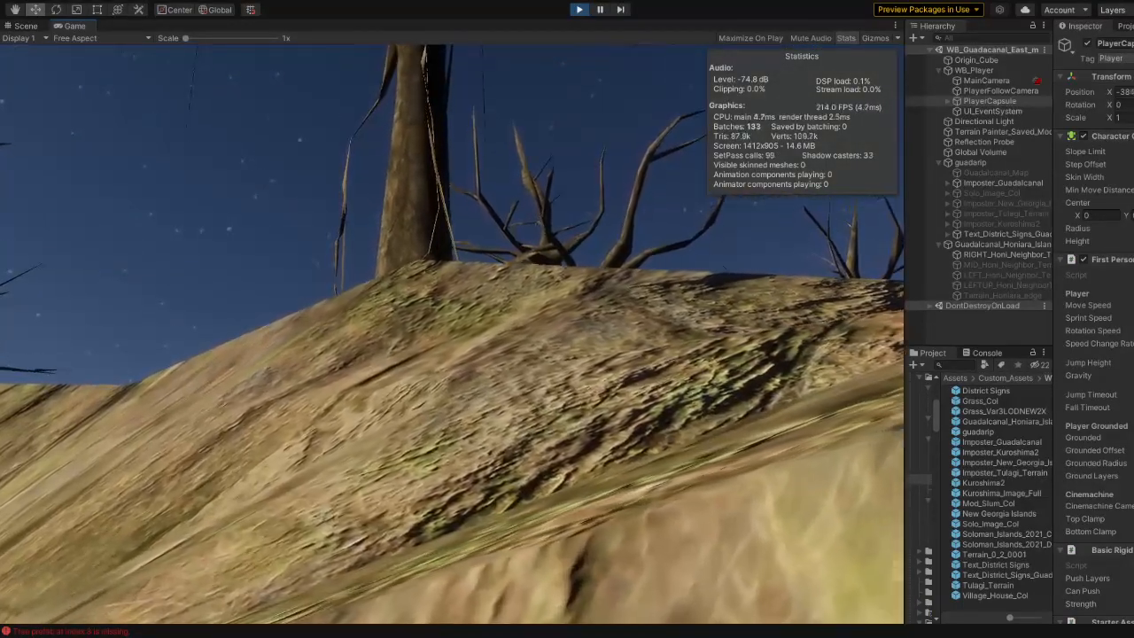
key(w)
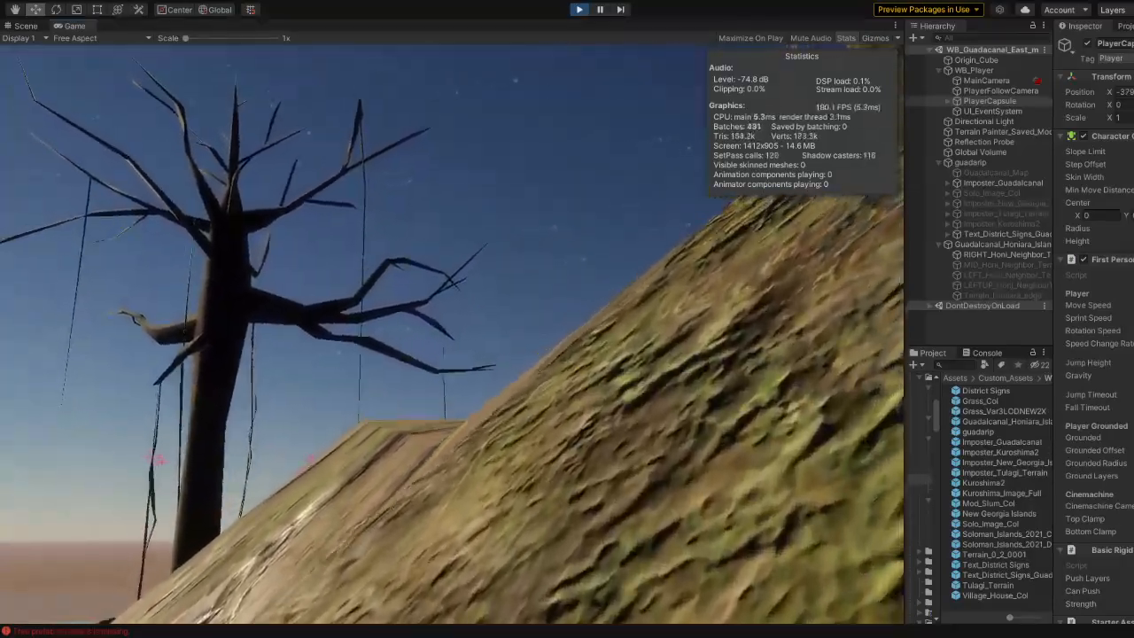
Step: Move the player past the vine-hung dead tree on the crest, surveying its branches, the coastline and the wooded valley below
key(w)
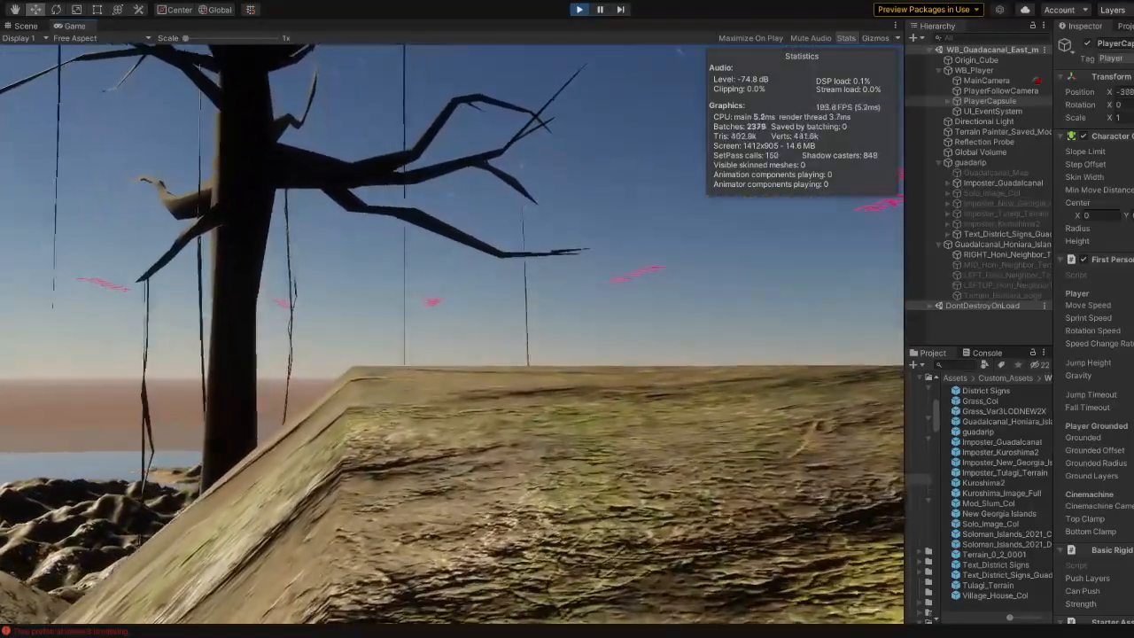
key(w)
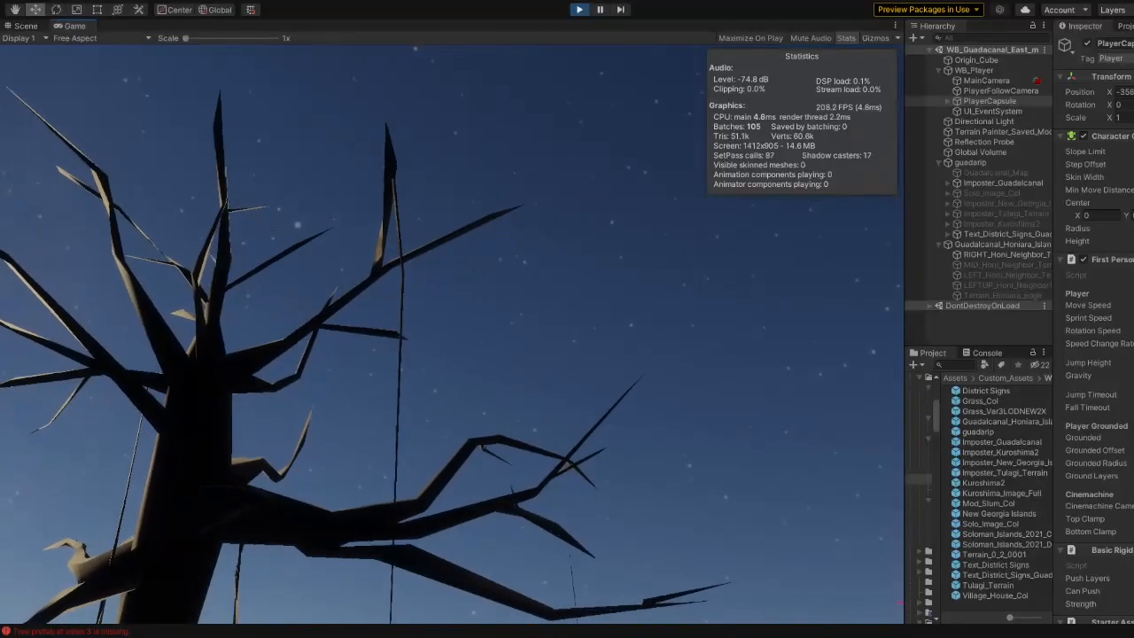
key(w)
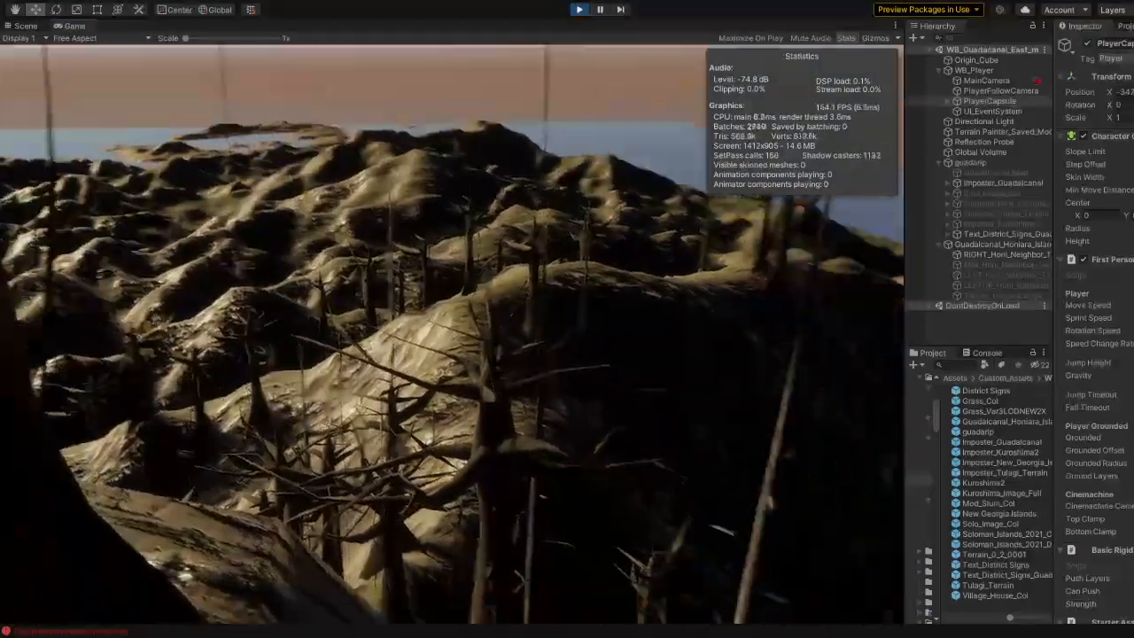
key(w)
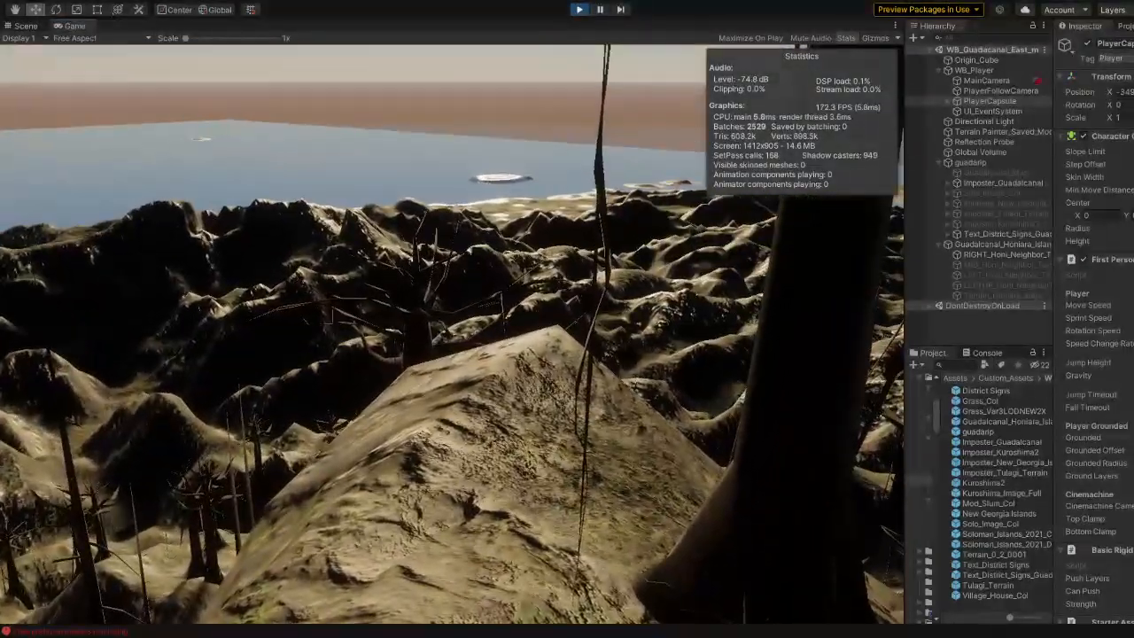
key(w)
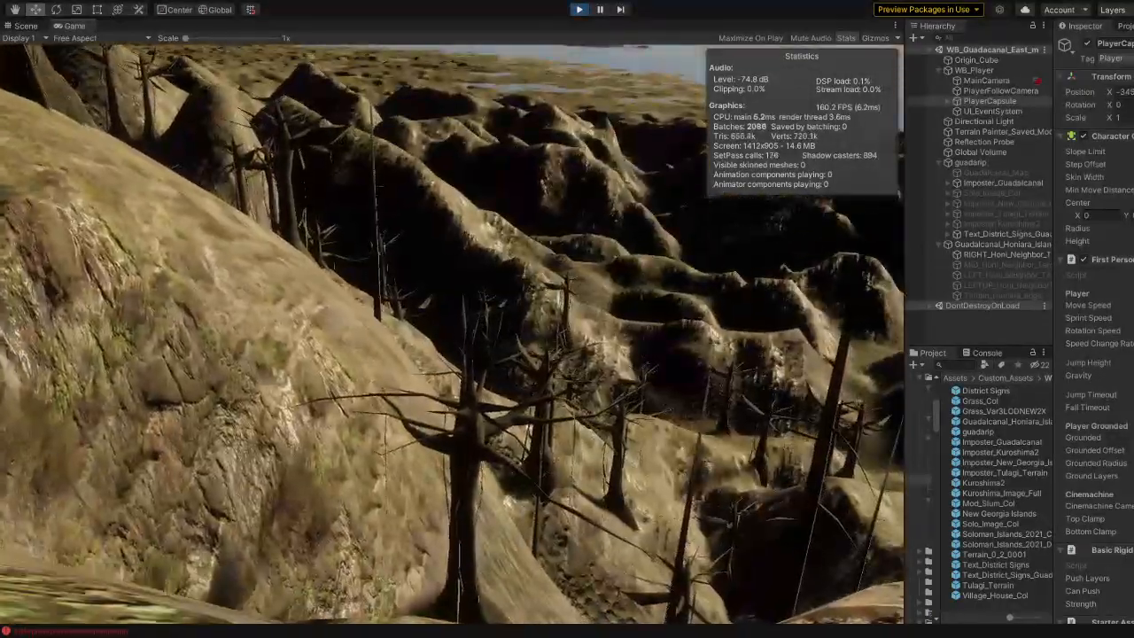
key(w)
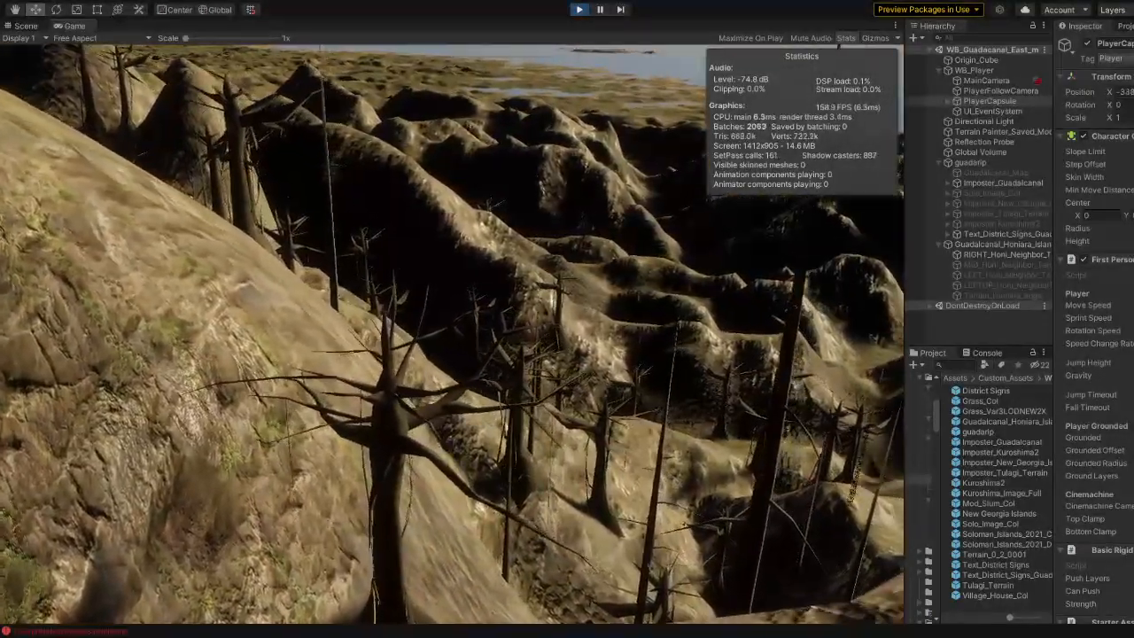
Step: Traverse the steep hillside and continue along the ridges above the dark valley, checking tree placement and the coastal view
key(w)
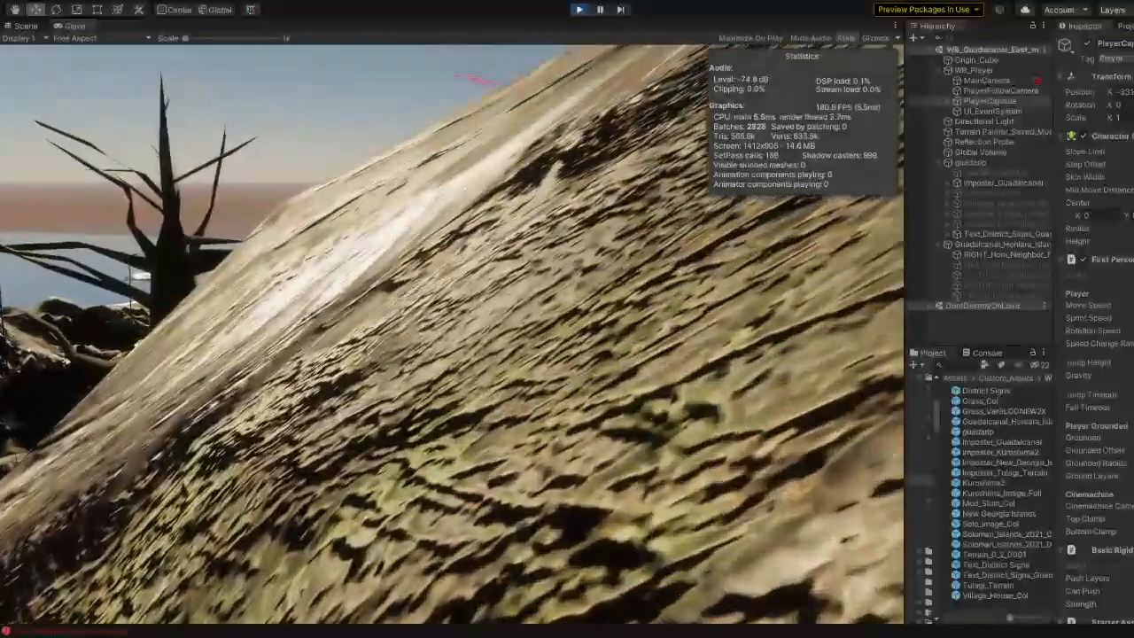
key(w)
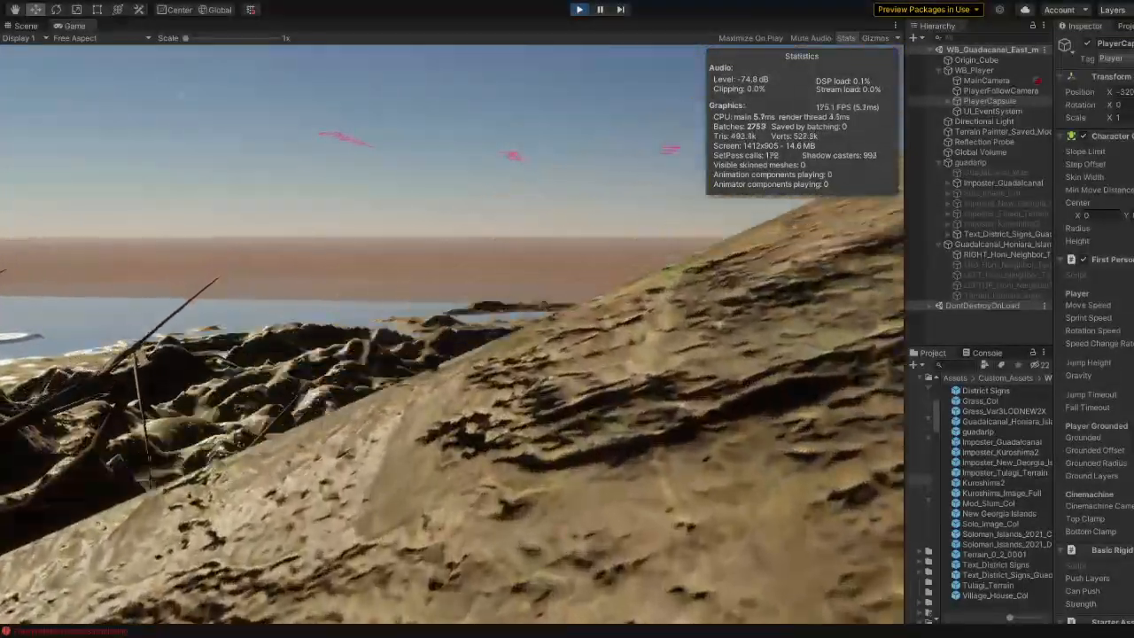
key(w)
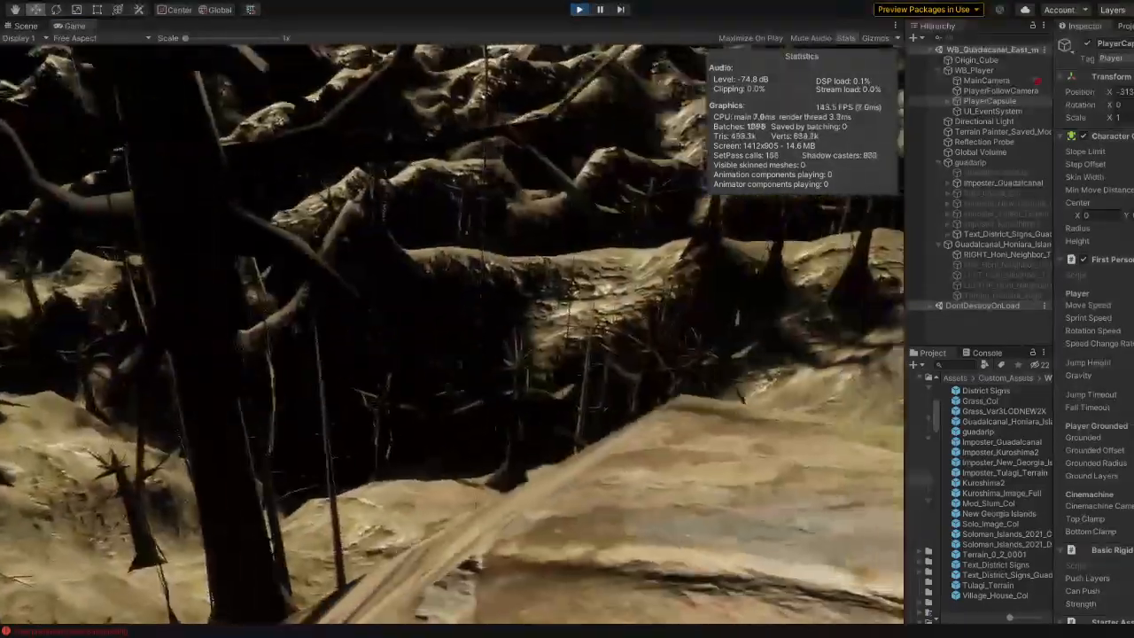
key(w)
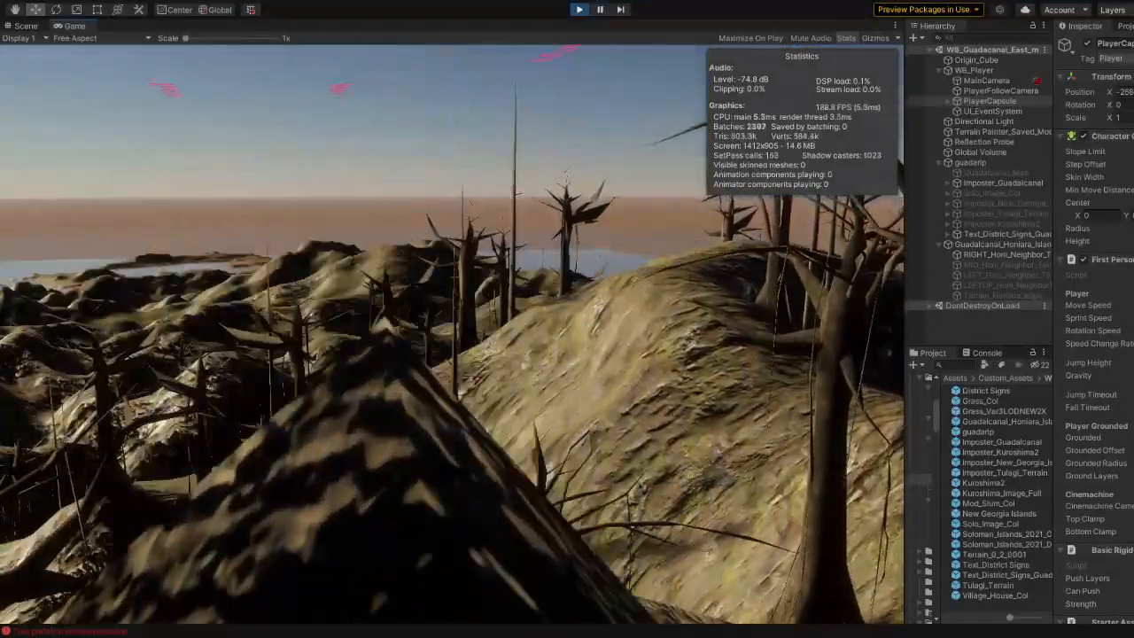
key(w)
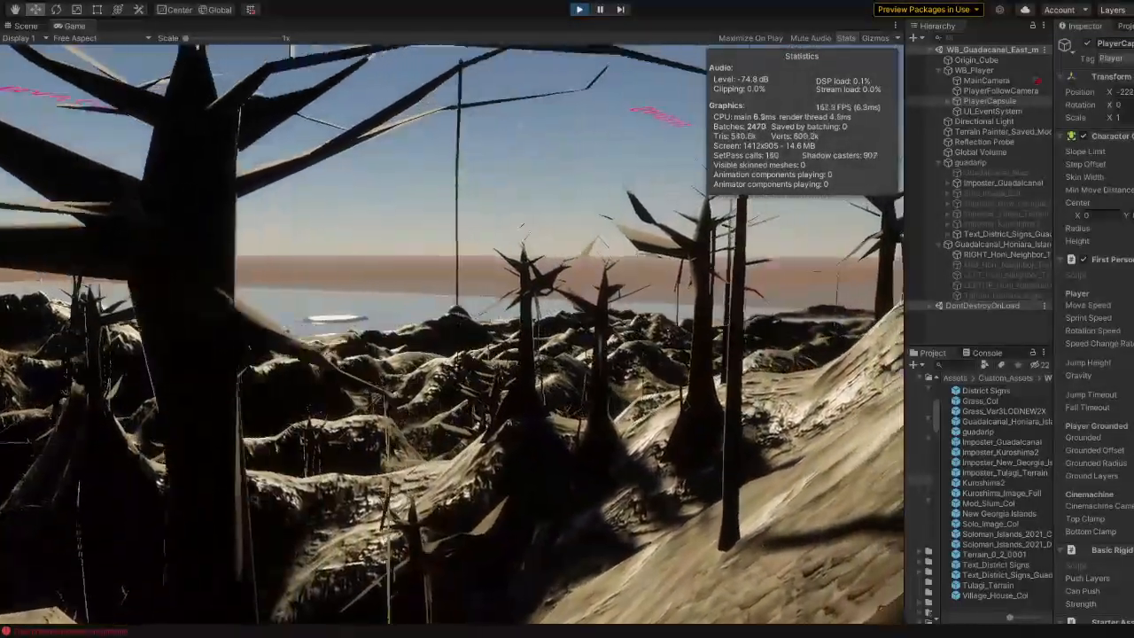
Step: Walk along the rounded ridge toward the tall hill with clustered dead trees, inspecting ground shading, cast shadows and district signs
key(w)
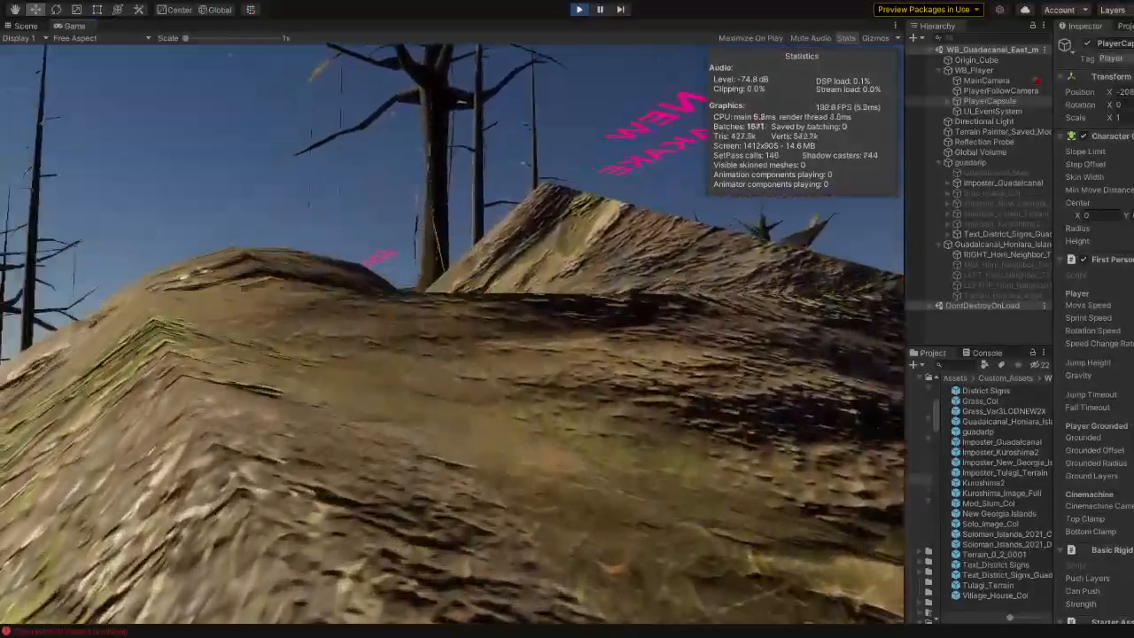
key(w)
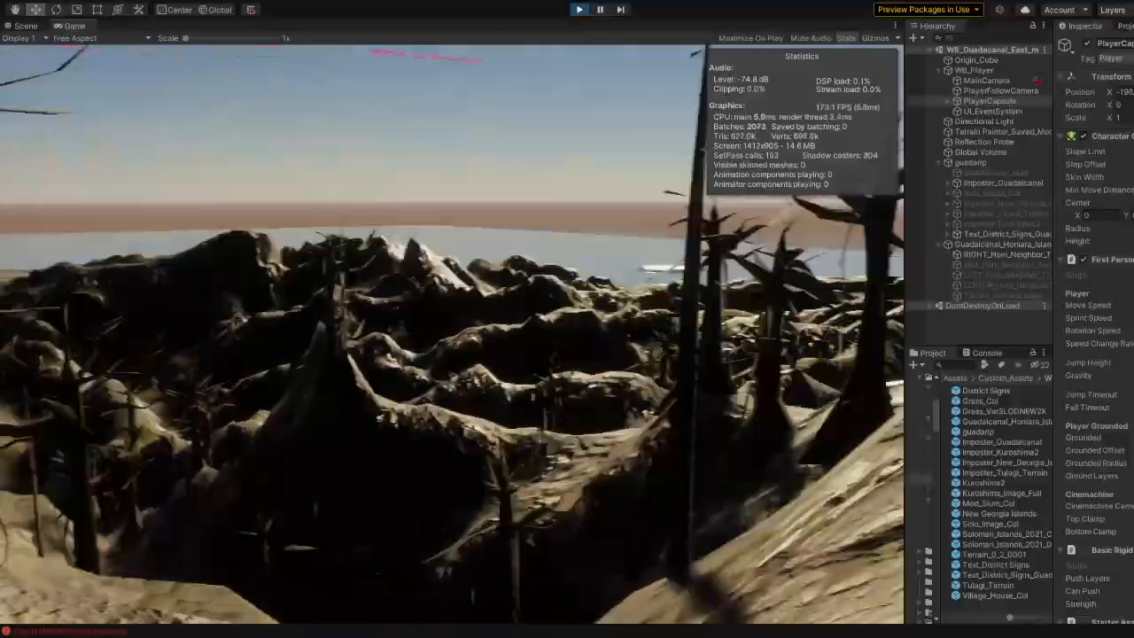
key(w)
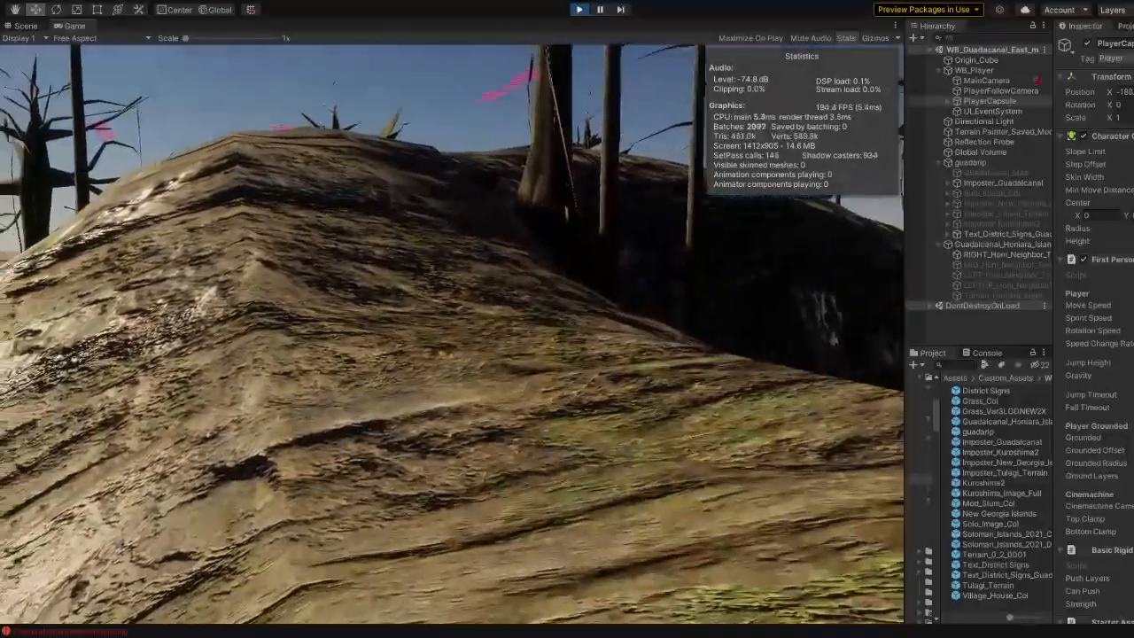
key(w)
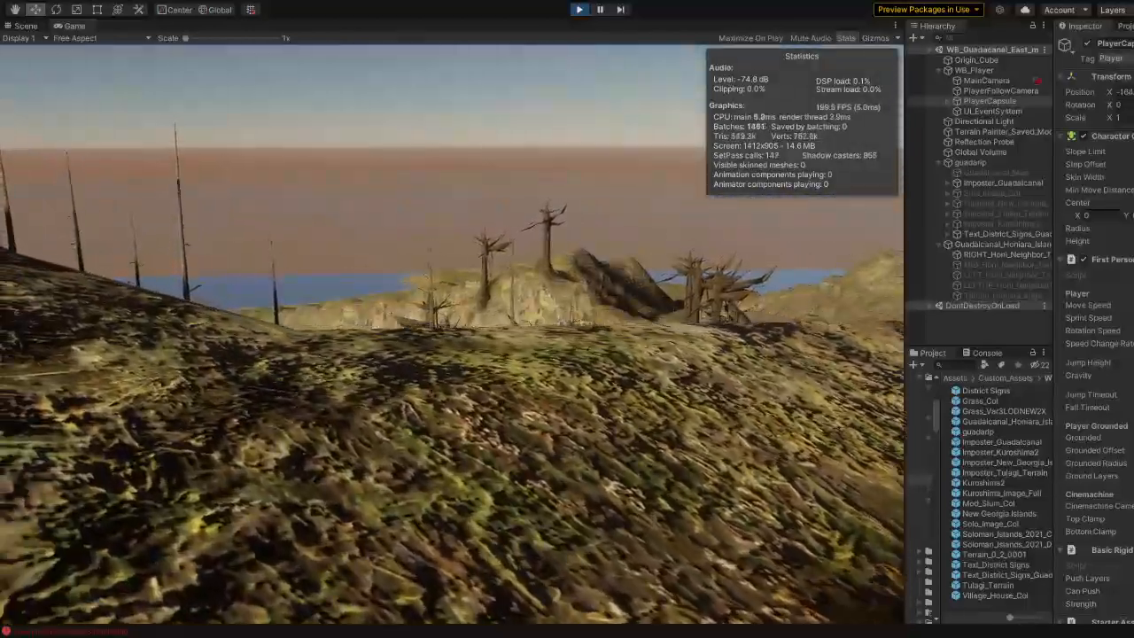
key(w)
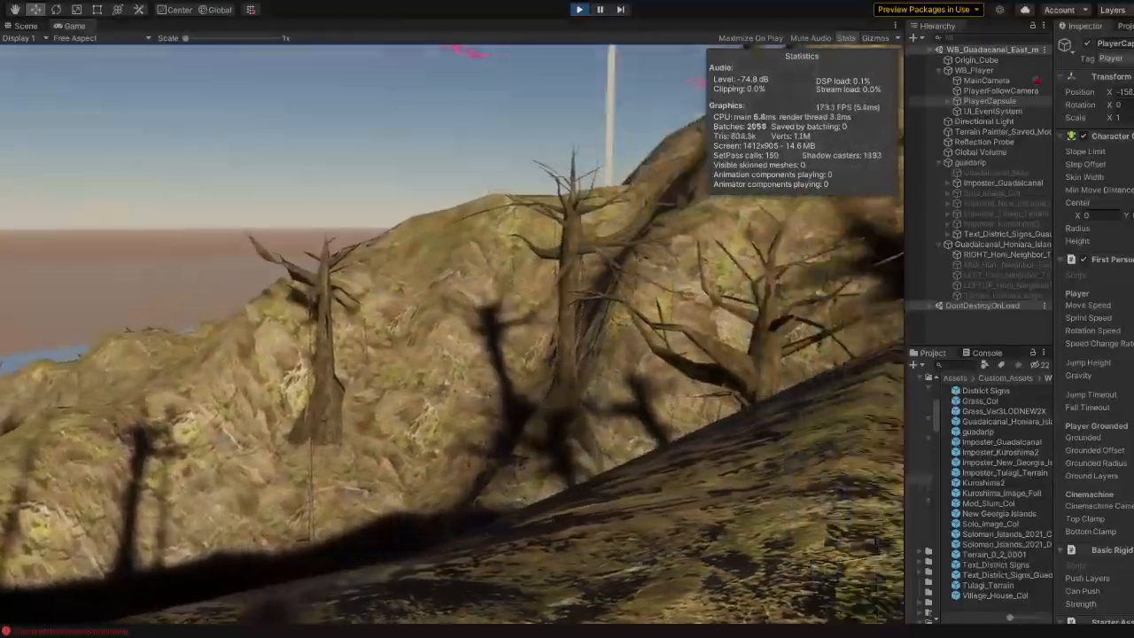
key(w)
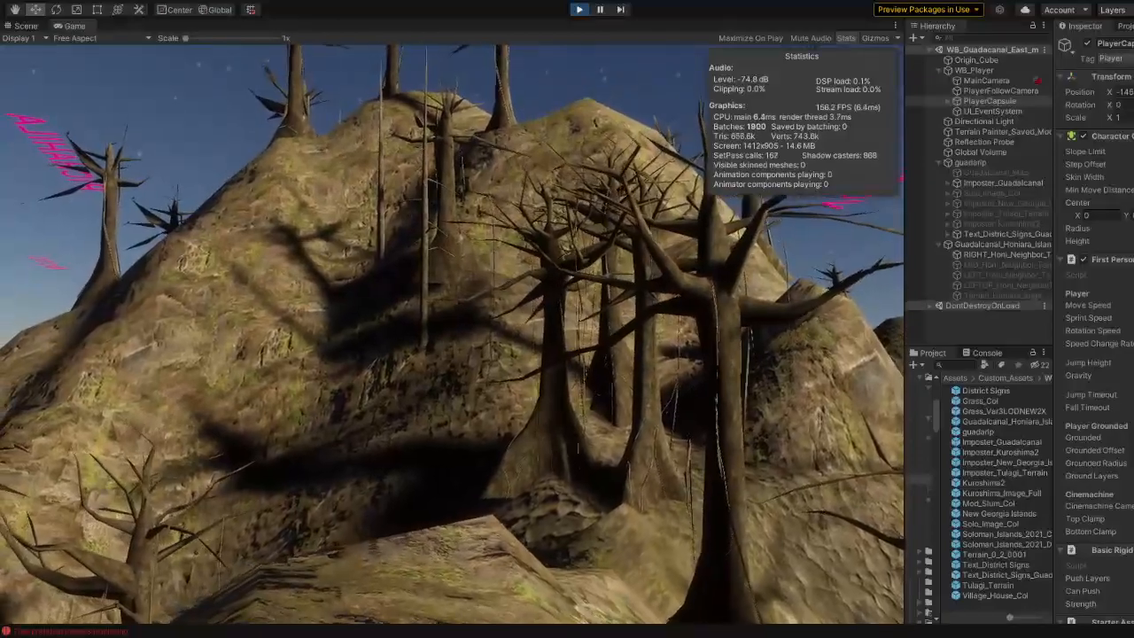
Step: Continue over the shadowed hilltop to the pale ridge edge, viewing the bay, distant hills and silhouetted dead trees
key(w)
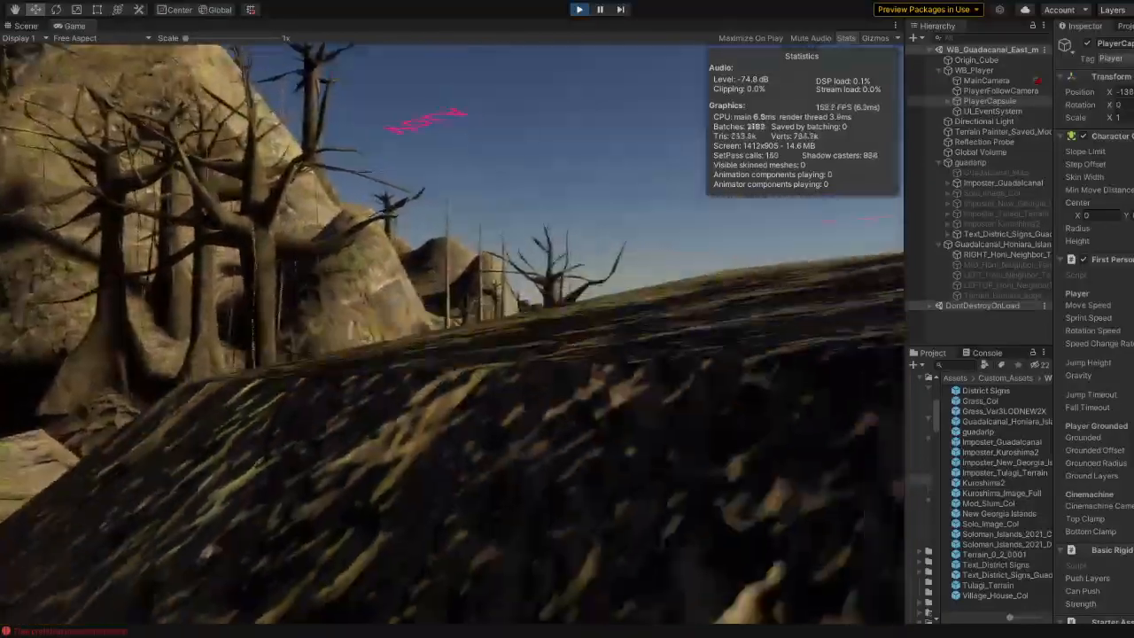
key(w)
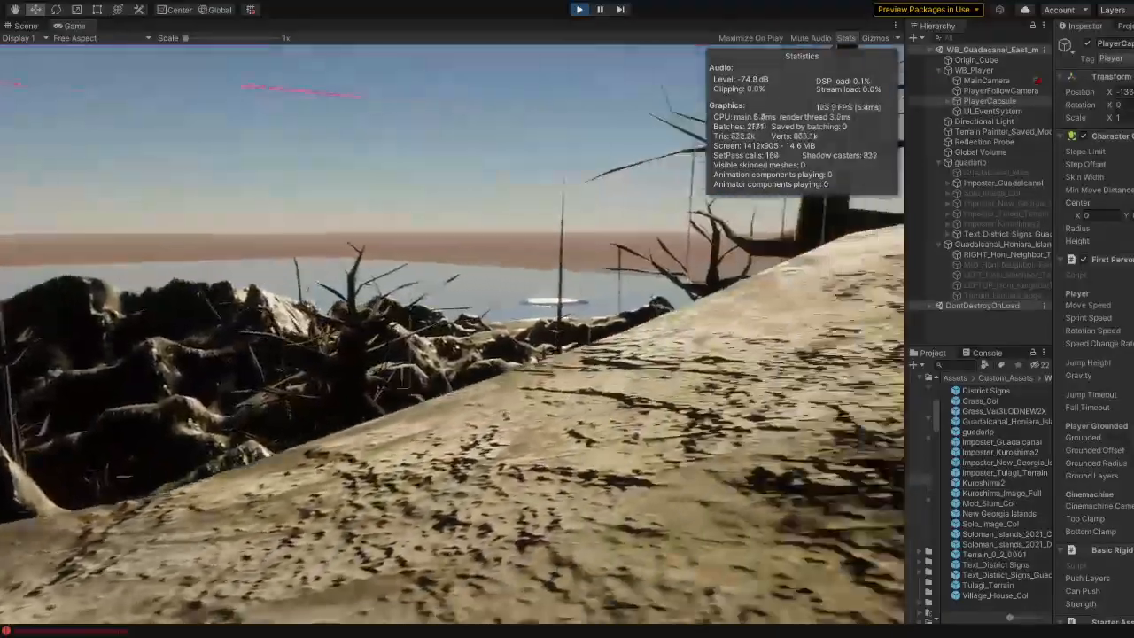
key(w)
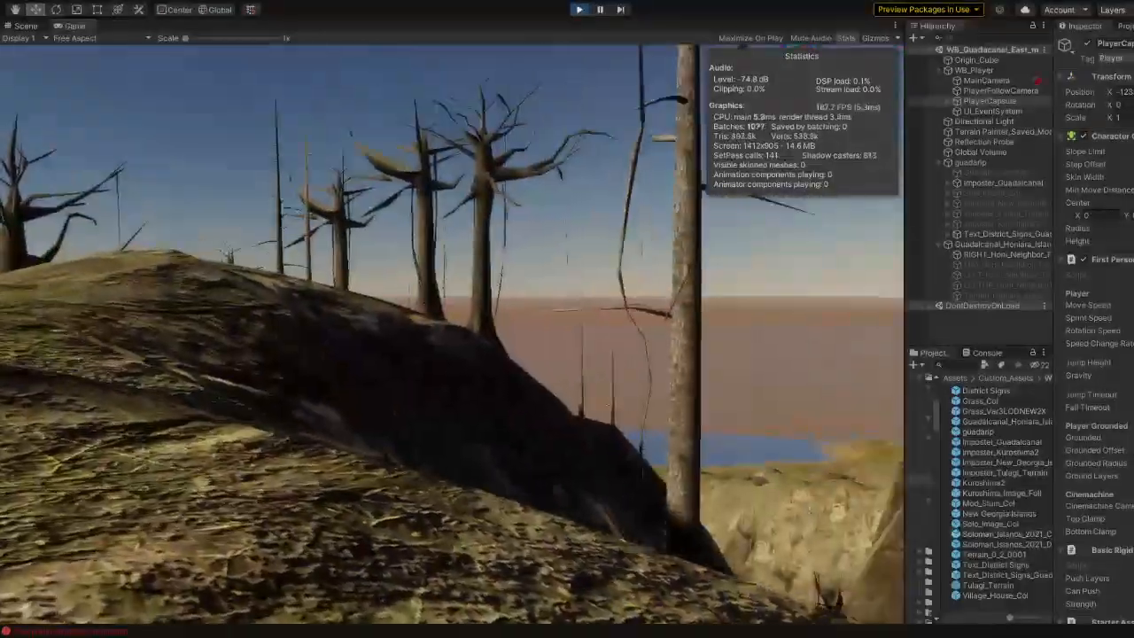
key(w)
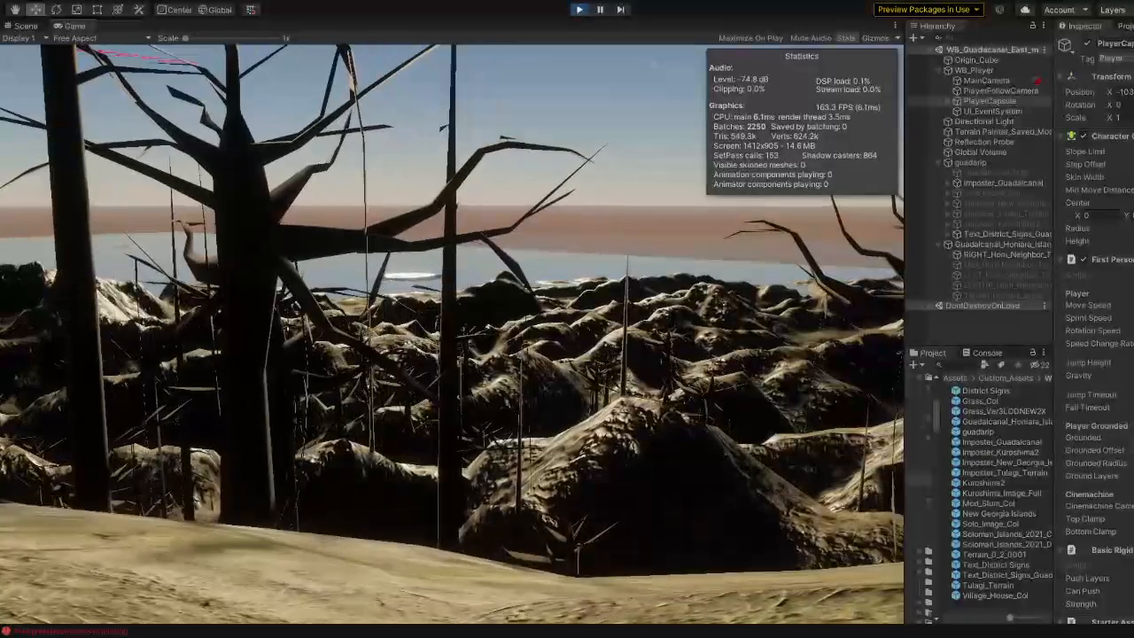
key(w)
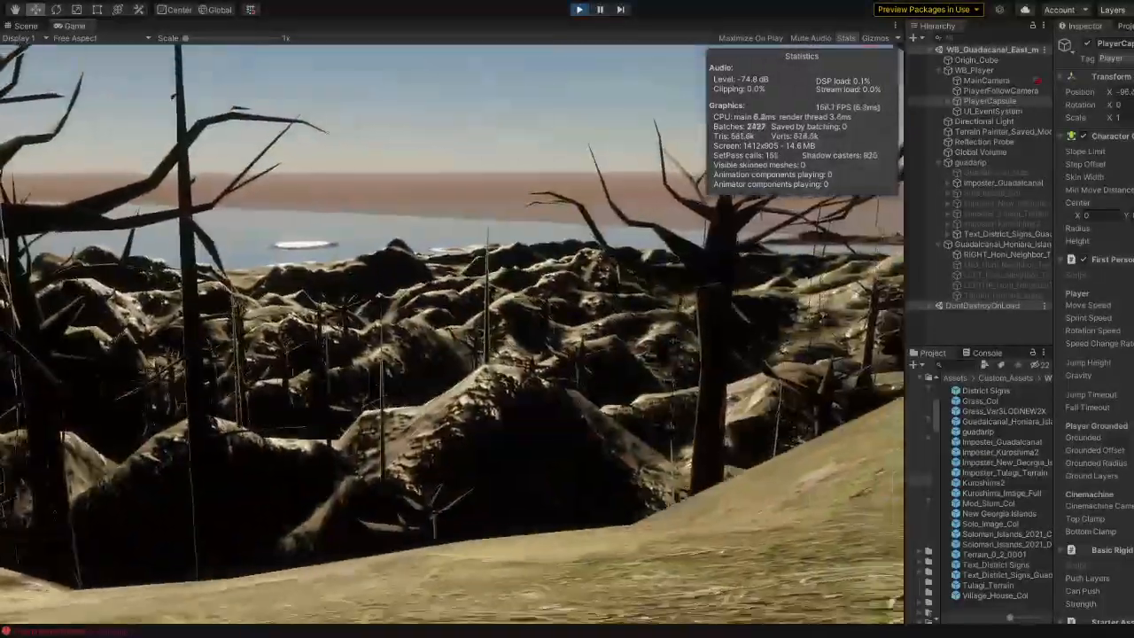
Step: Walk the player across the grass-textured slope and around the large trunks, examining the ground detail and the valley beyond
key(w)
key(w)
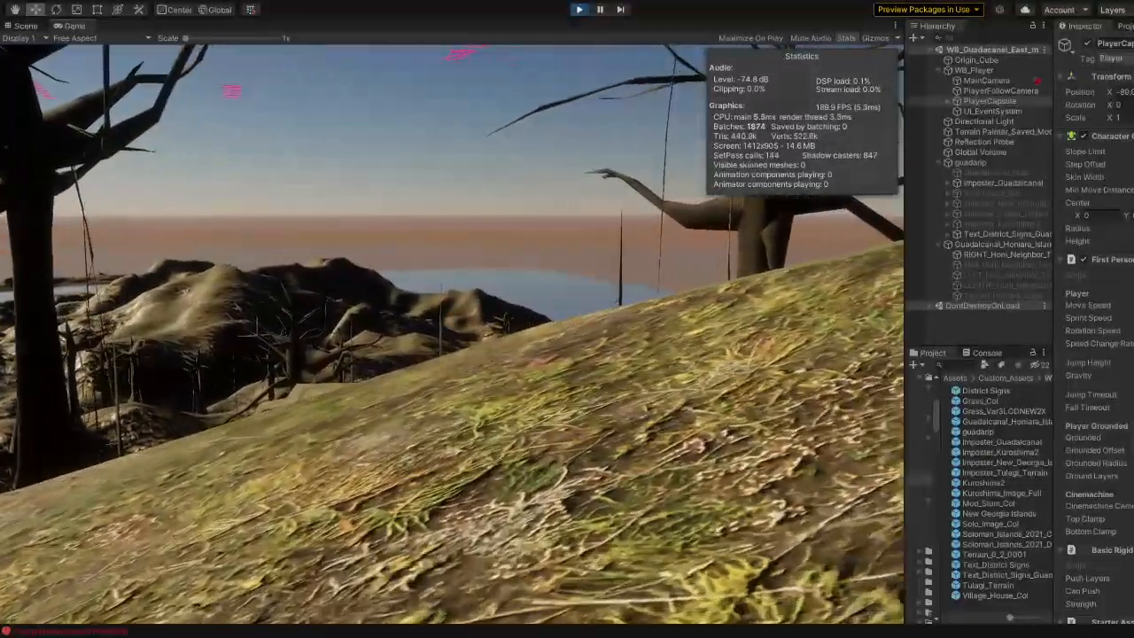
key(w)
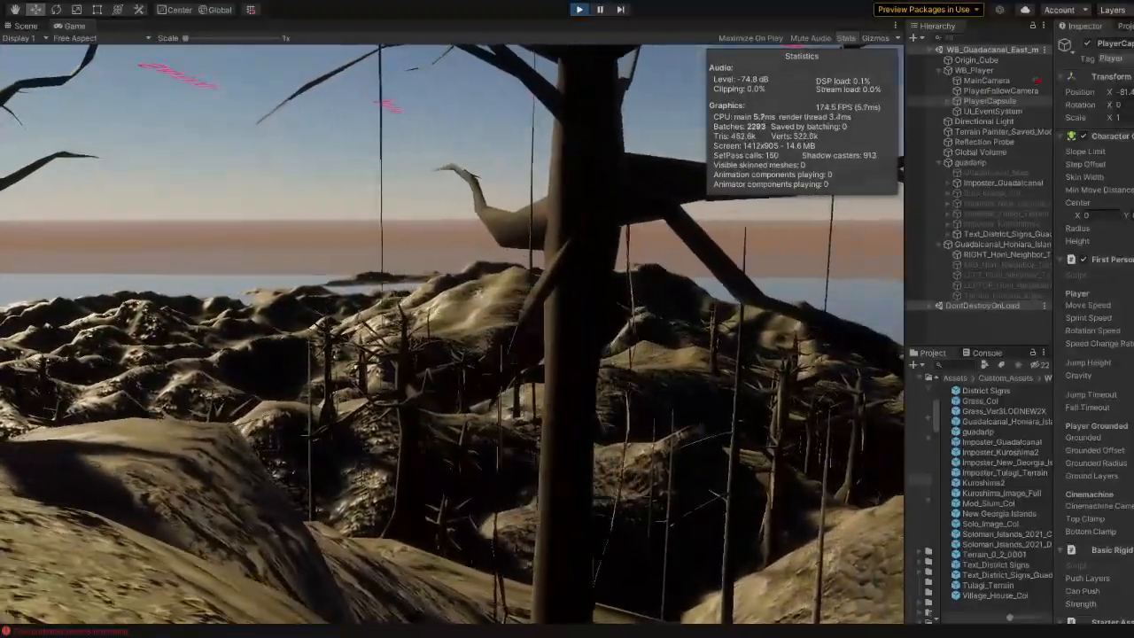
key(w)
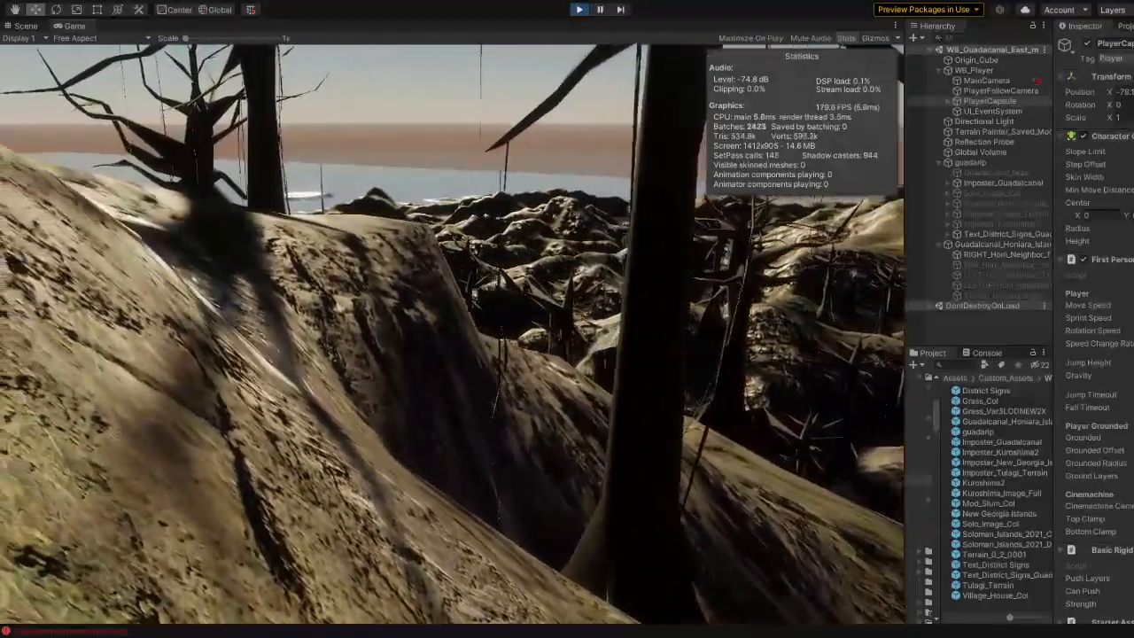
Step: Walk across the grass-textured hilltop to the shadowed valley edge, inspecting the facing hill's dead trees, cast shadows and coastline
key(w)
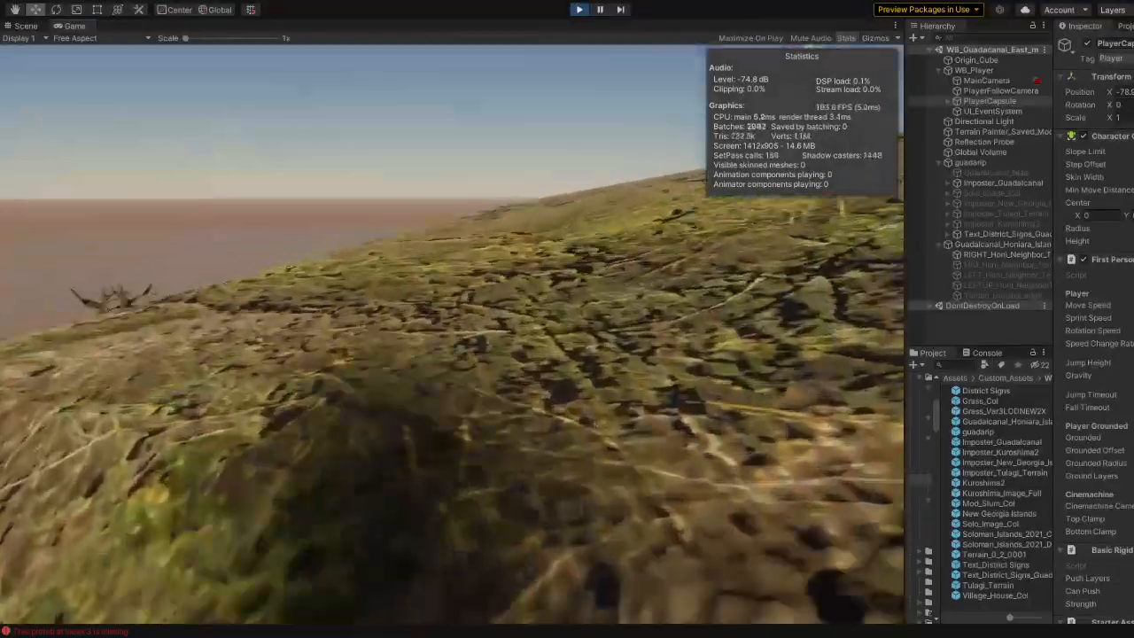
key(w)
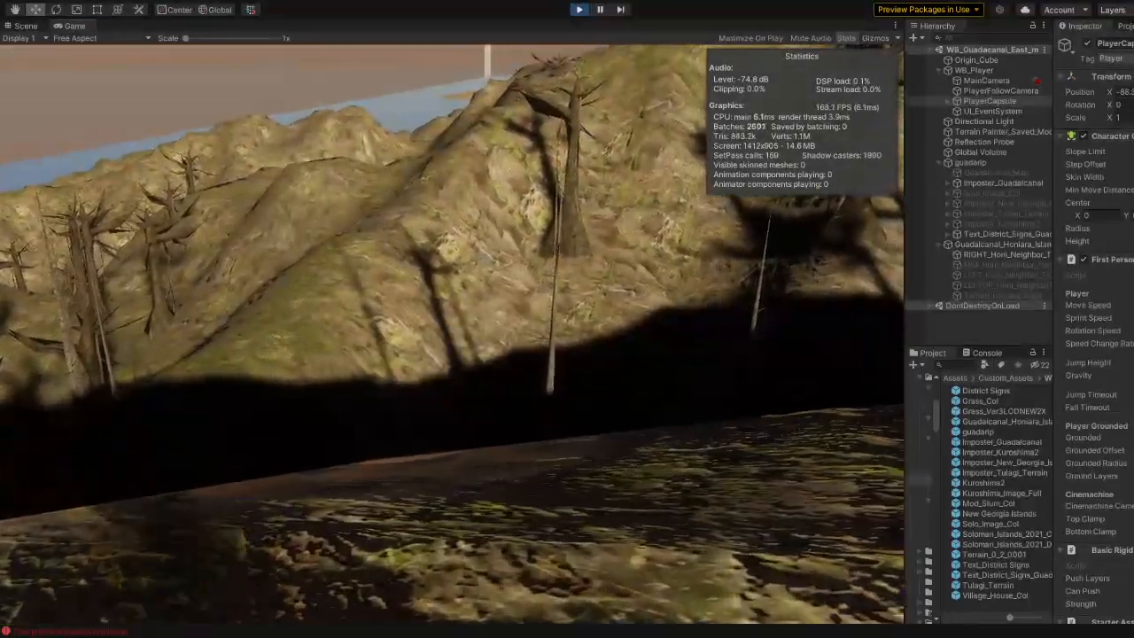
key(w)
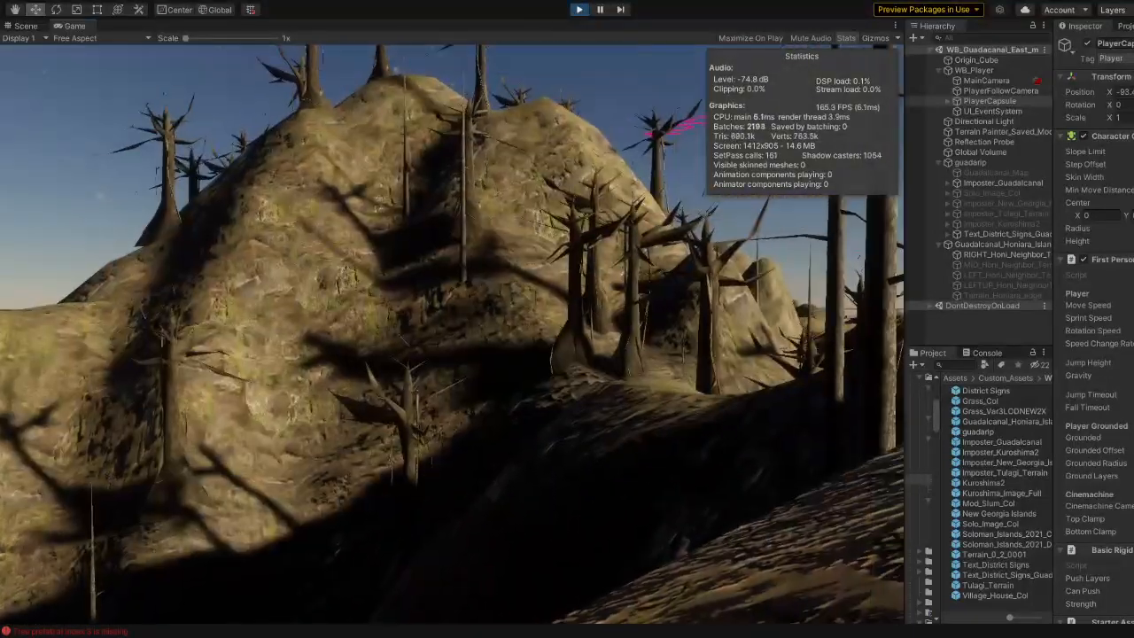
key(w)
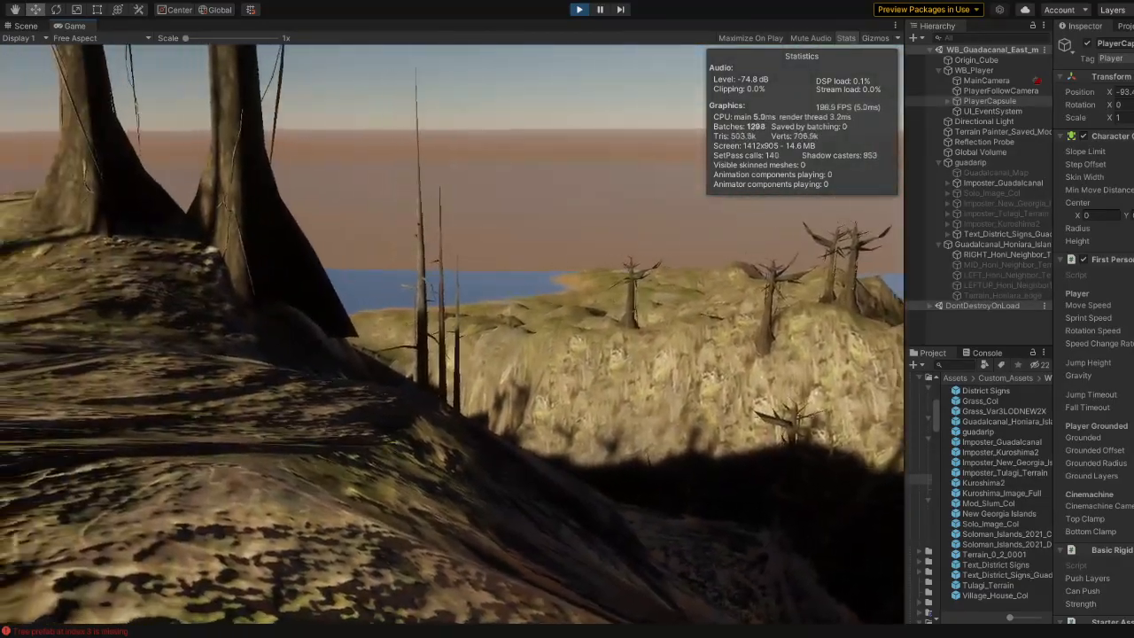
key(w)
key(w)
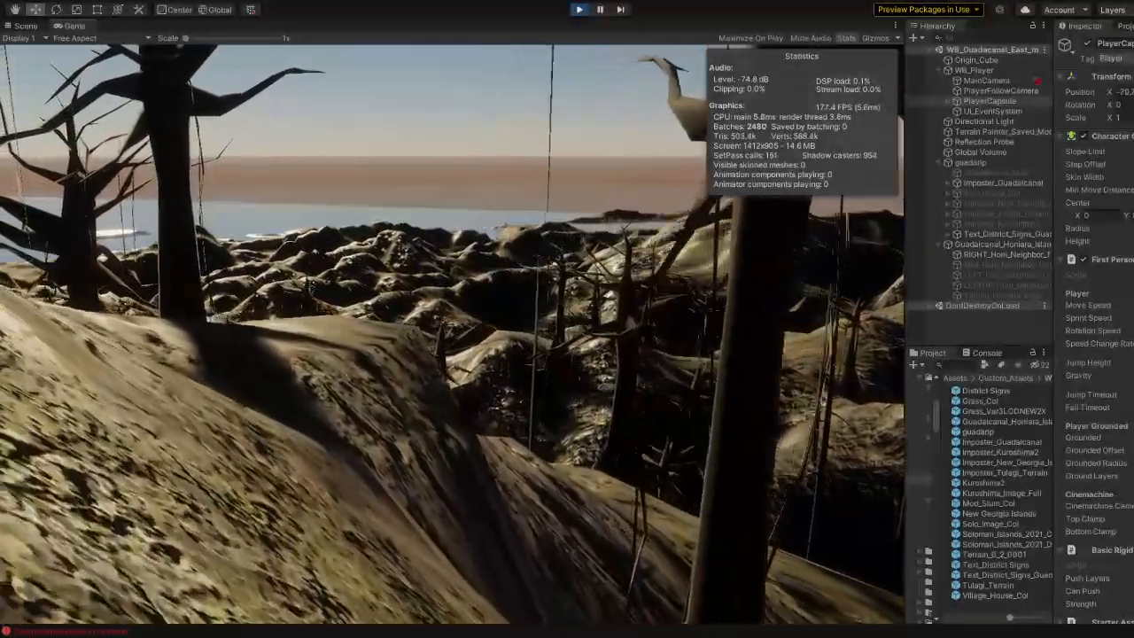
Step: Follow the pale ridge past the large trunk toward the lone dead tree, checking the ground texture and dark valleys beyond
key(w)
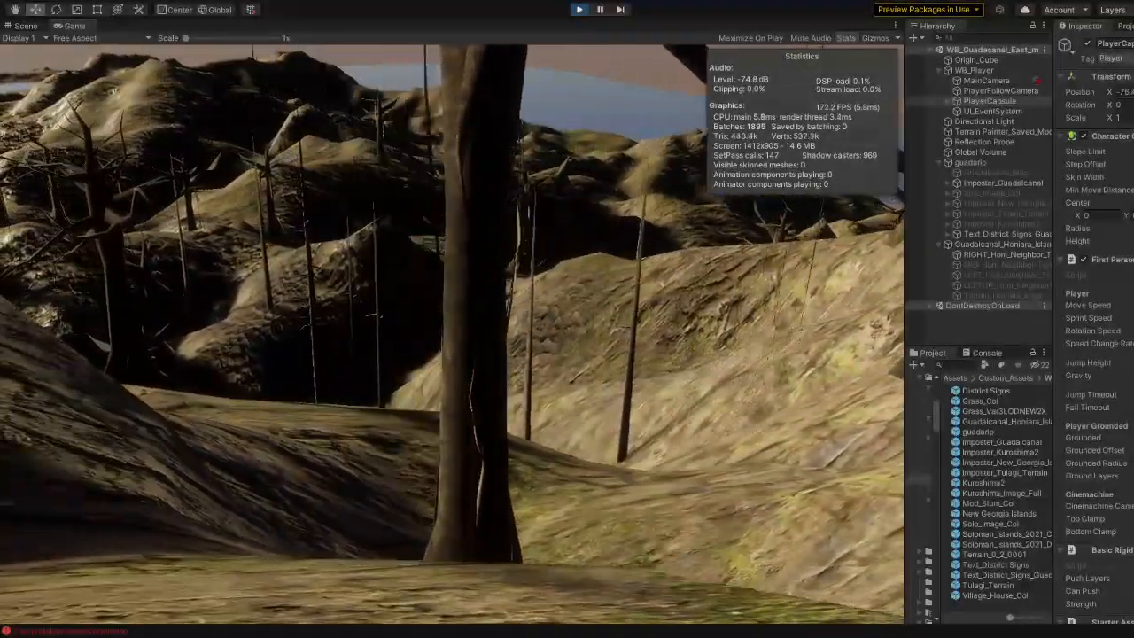
key(w)
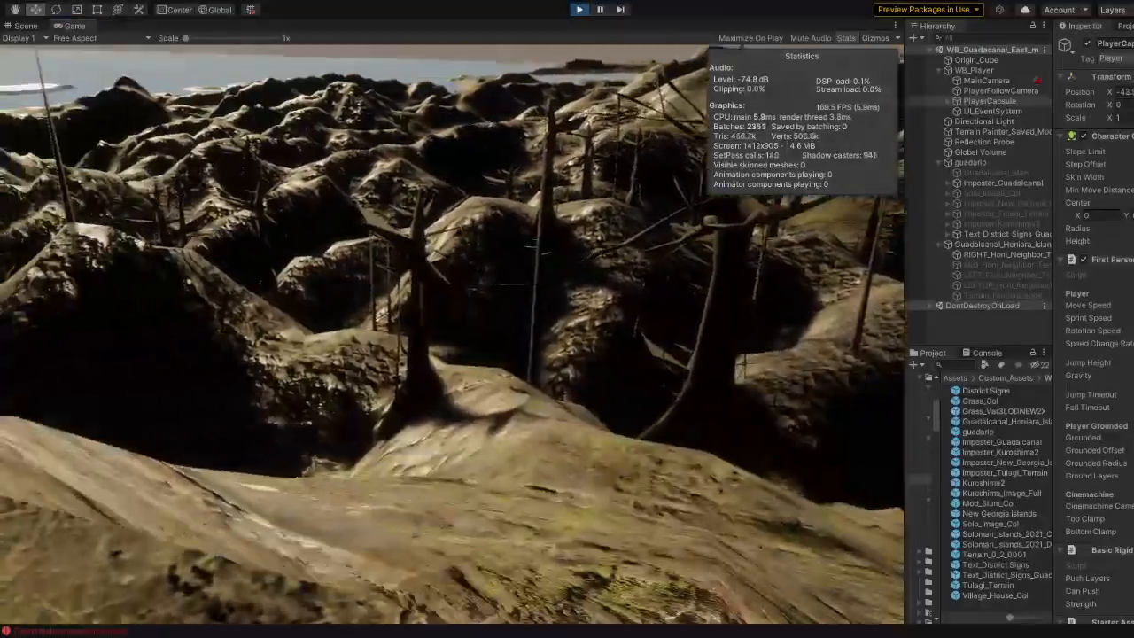
key(w)
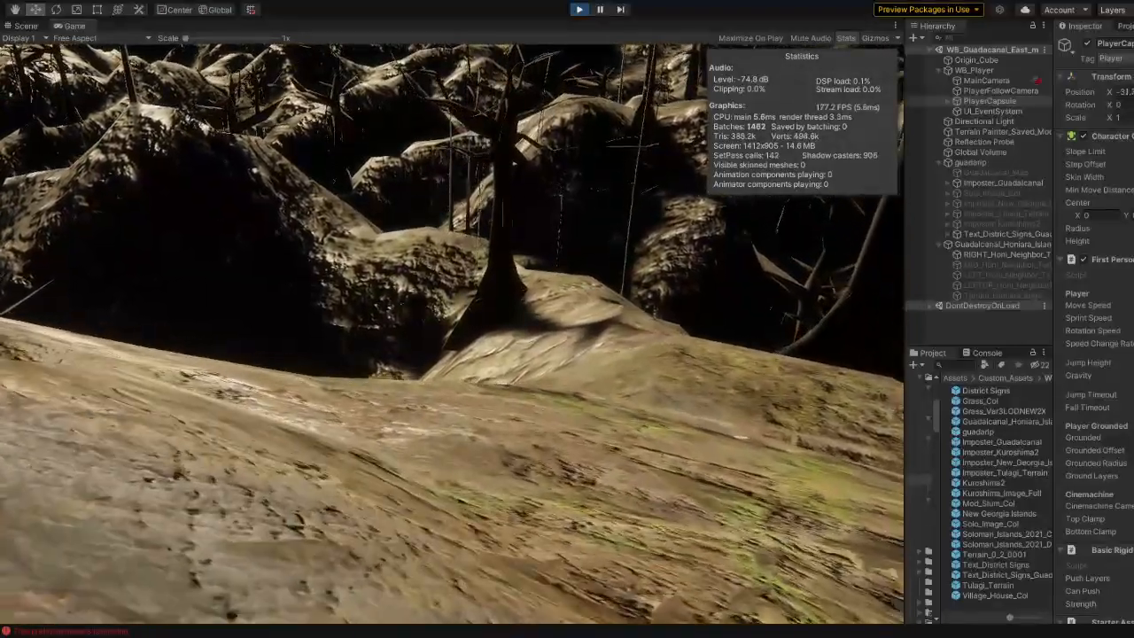
key(w)
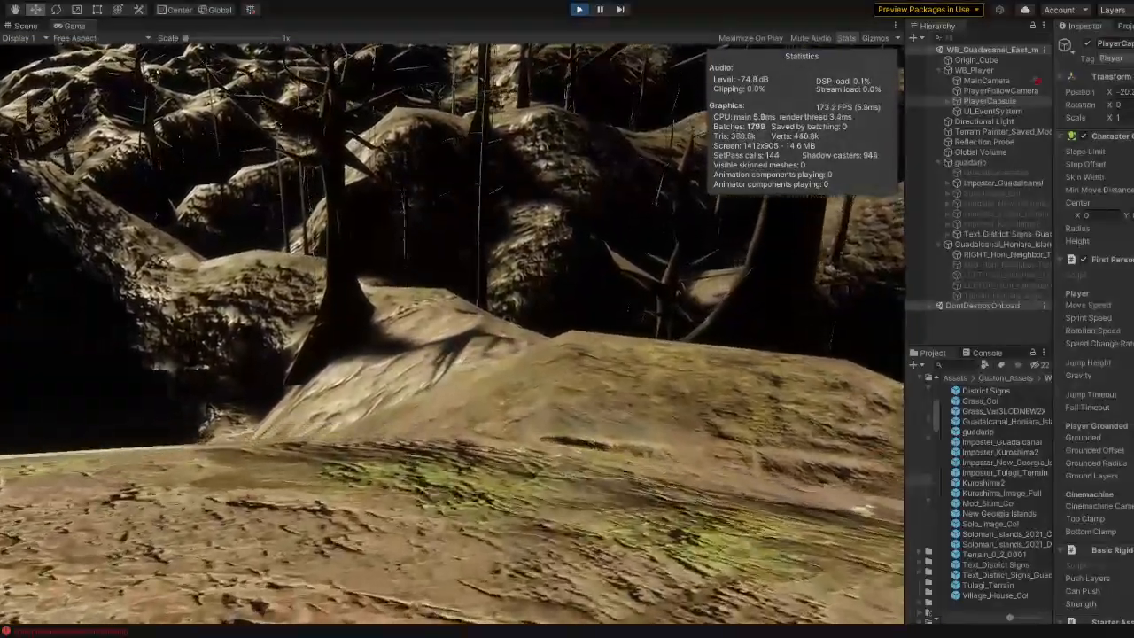
key(w)
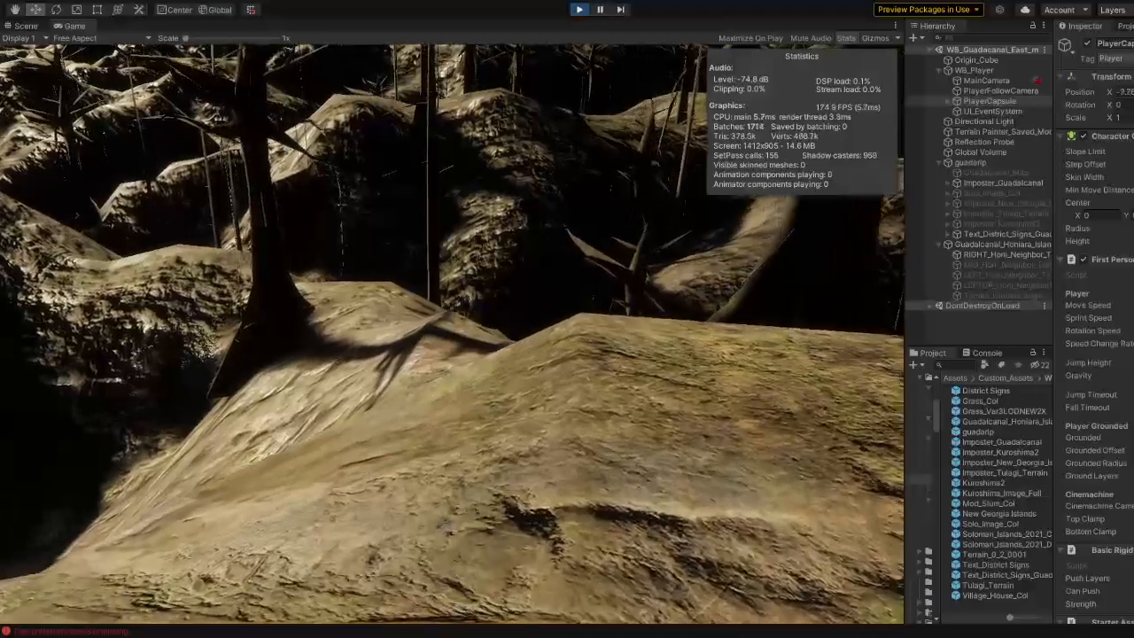
key(w)
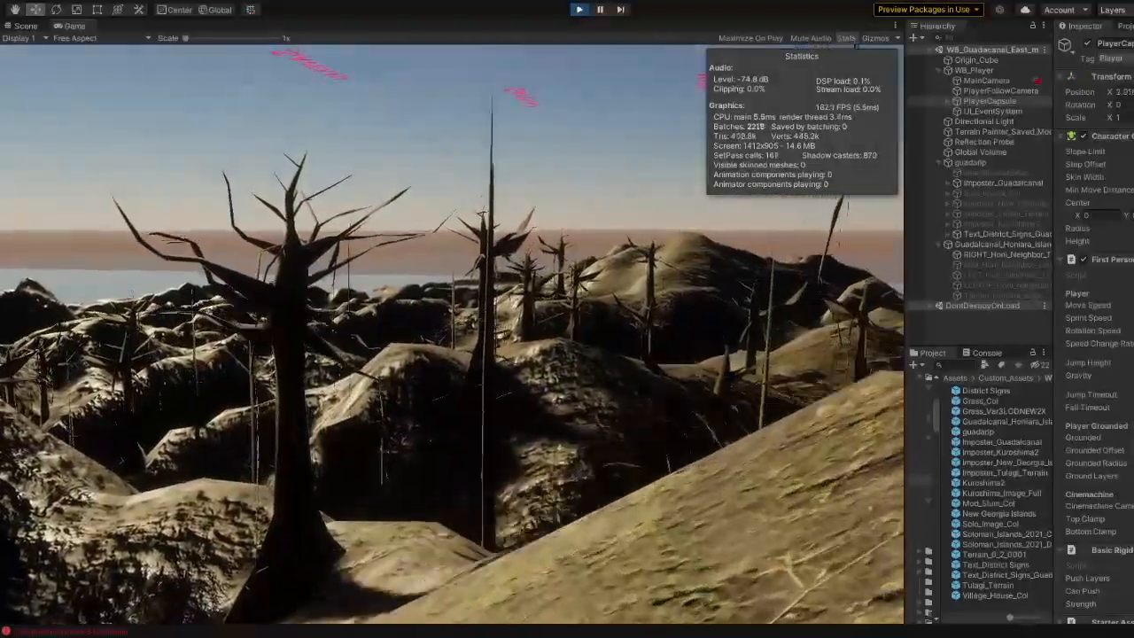
key(w)
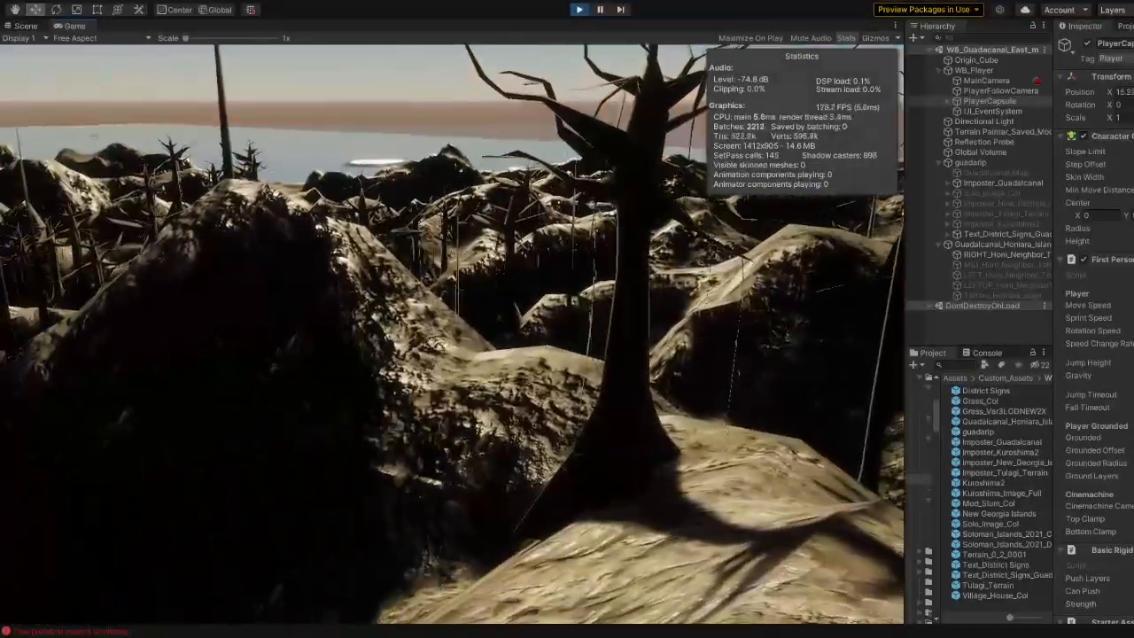
Step: Descend the ridge past the thick dark trunk, viewing the floating district signs, bay and shadowed hills
key(w)
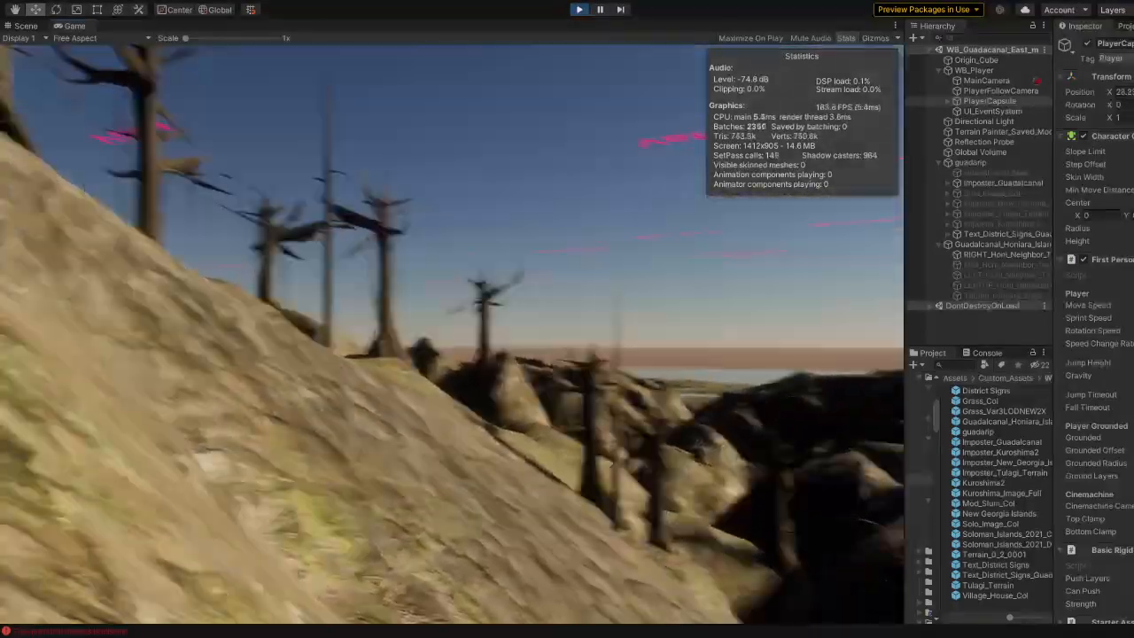
key(w)
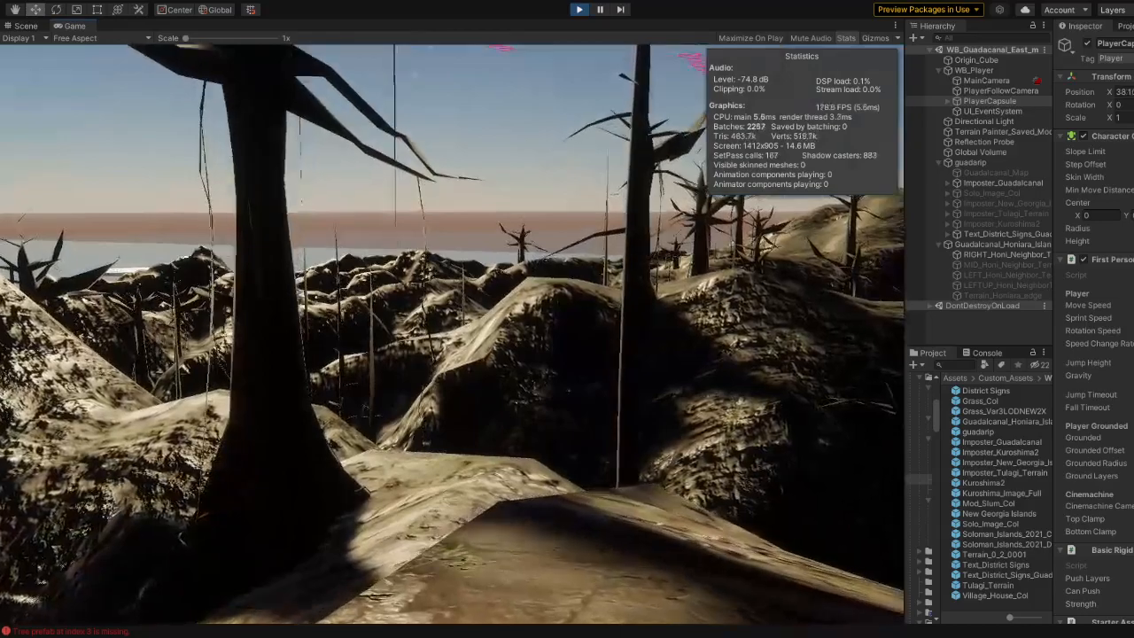
key(w)
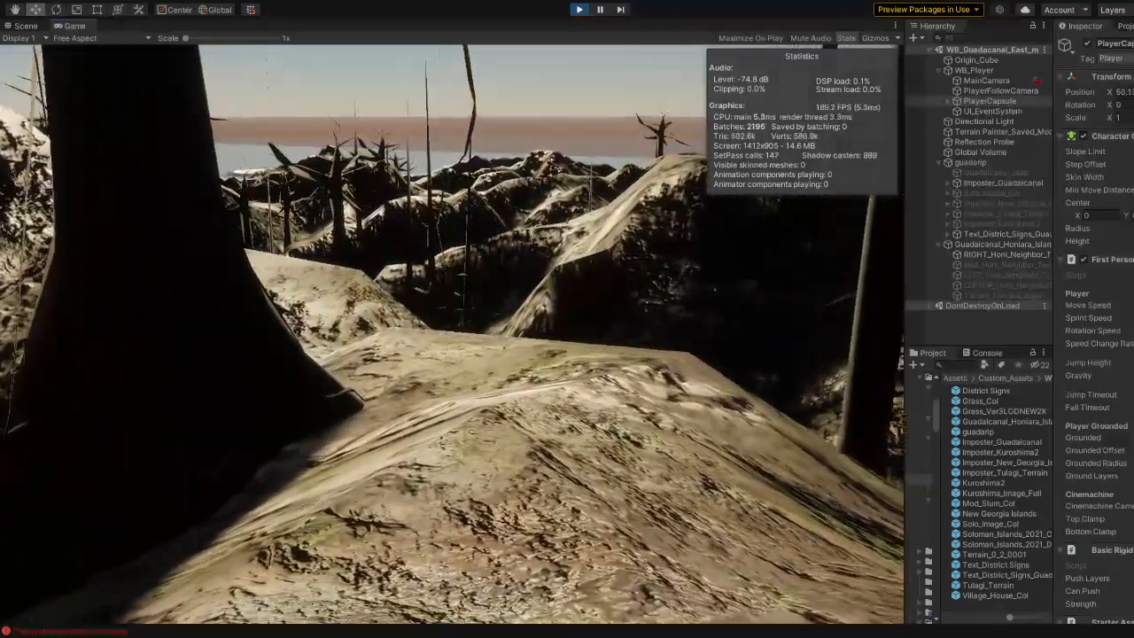
key(w)
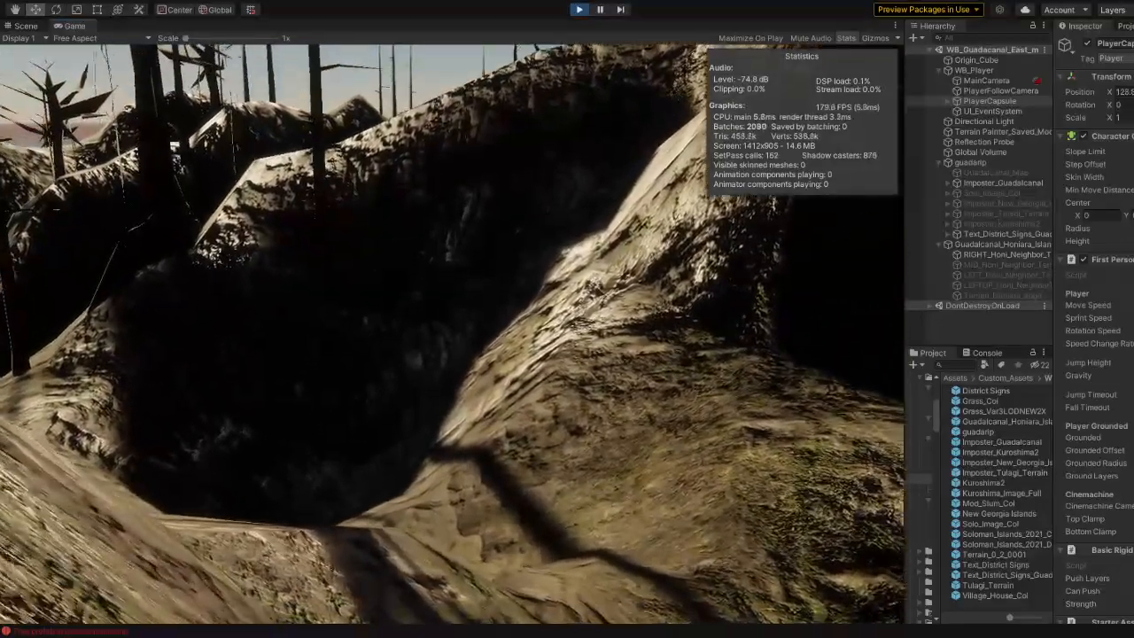
Step: Cross the saddle beside the dark gully and climb the steep slope, examining the terrain texture up close
key(w)
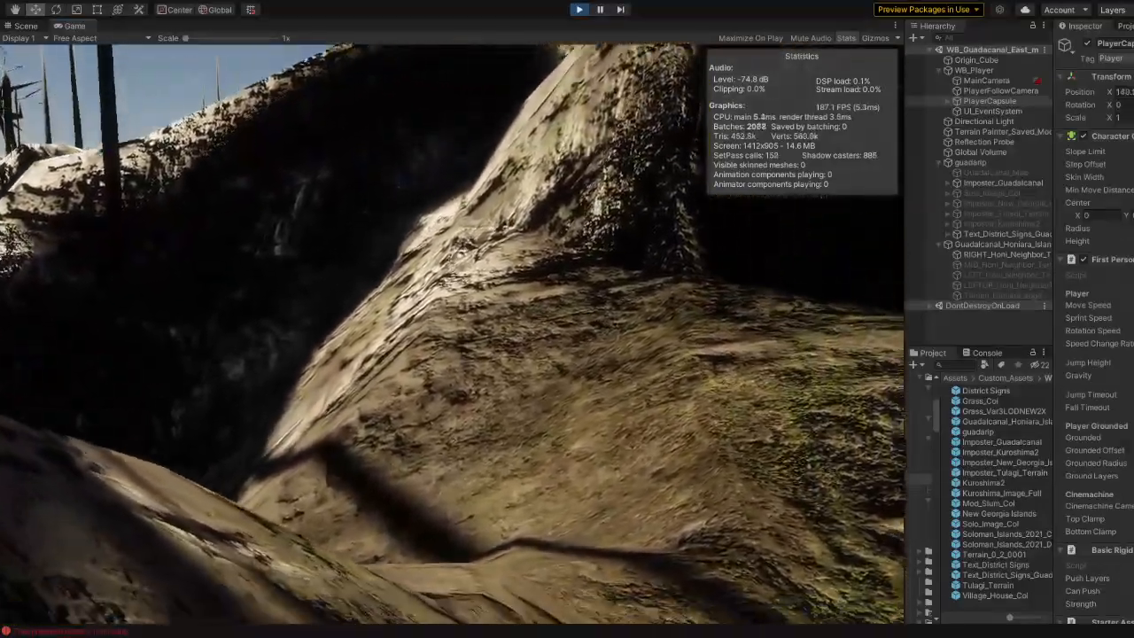
key(w)
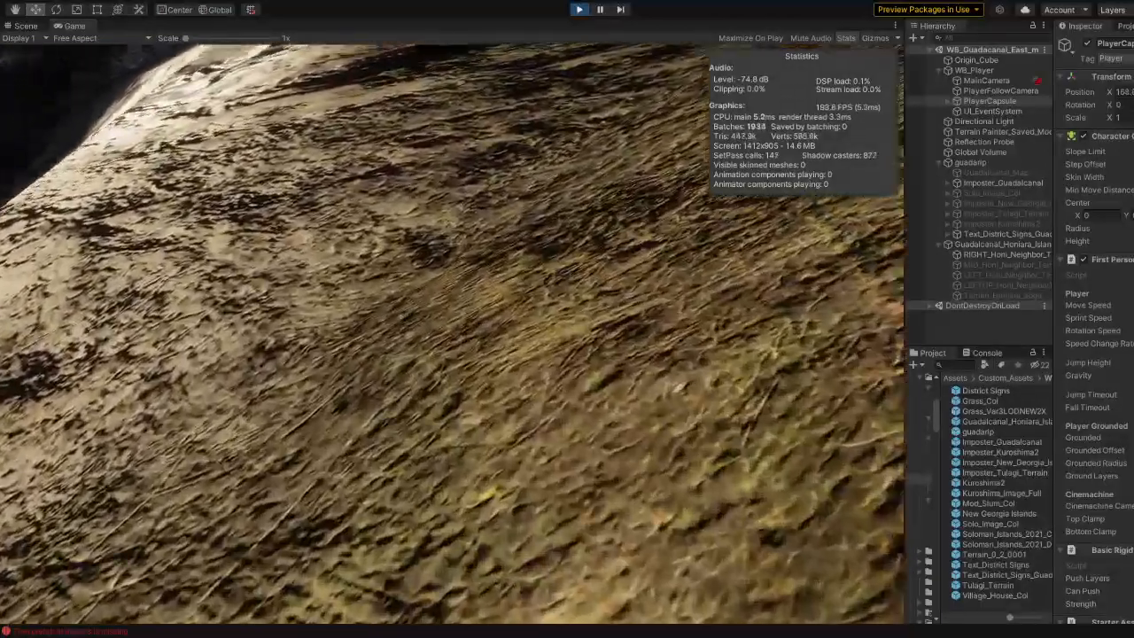
key(w)
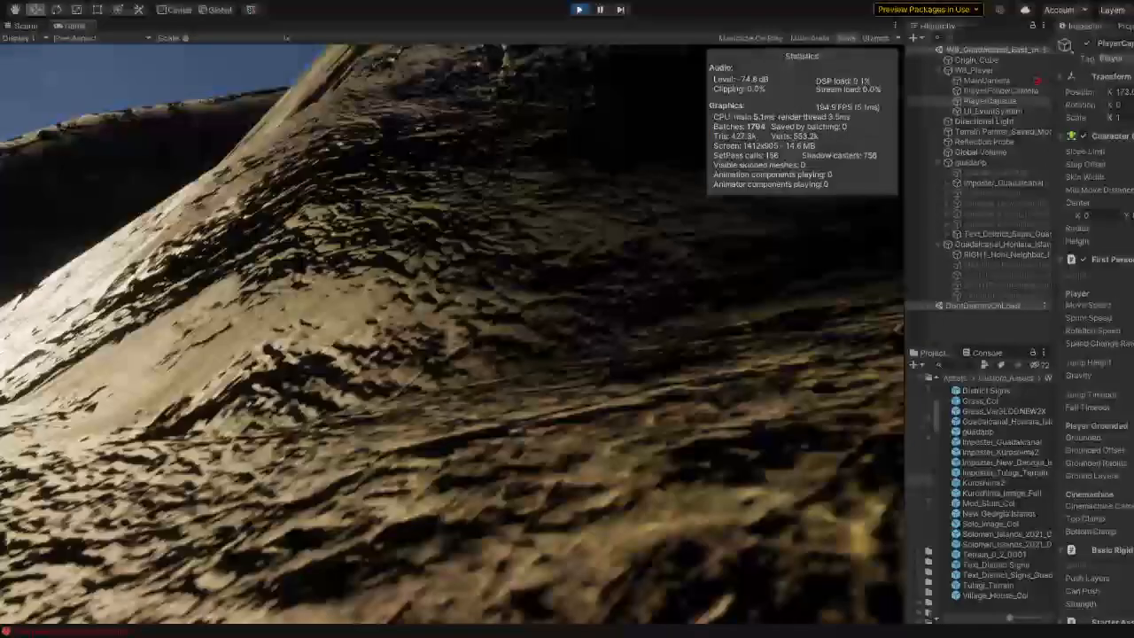
key(w)
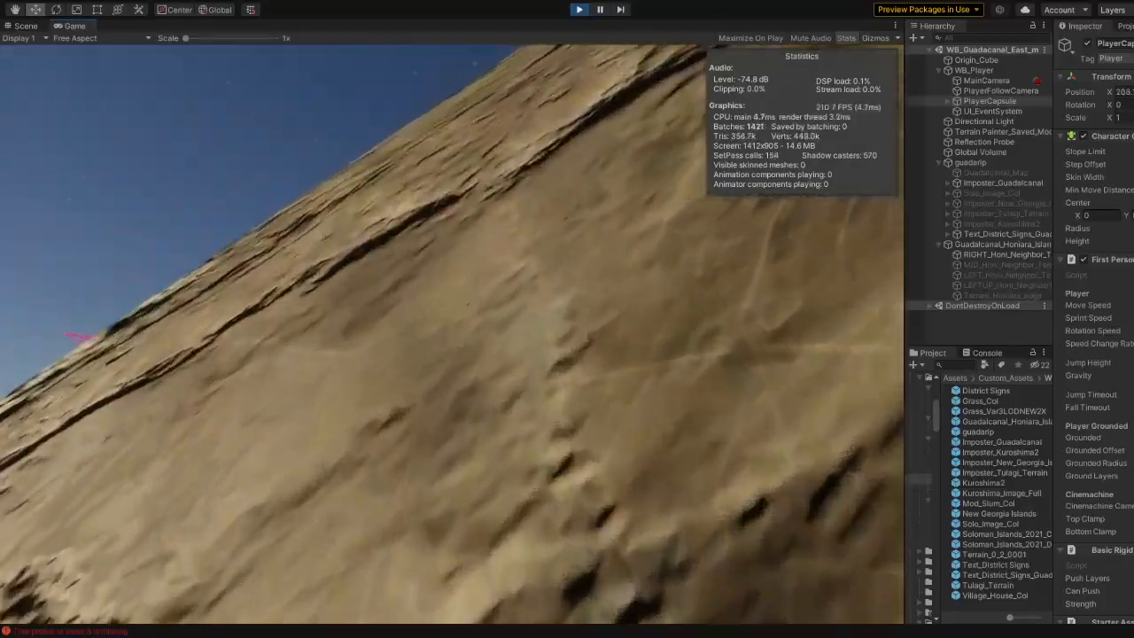
key(w)
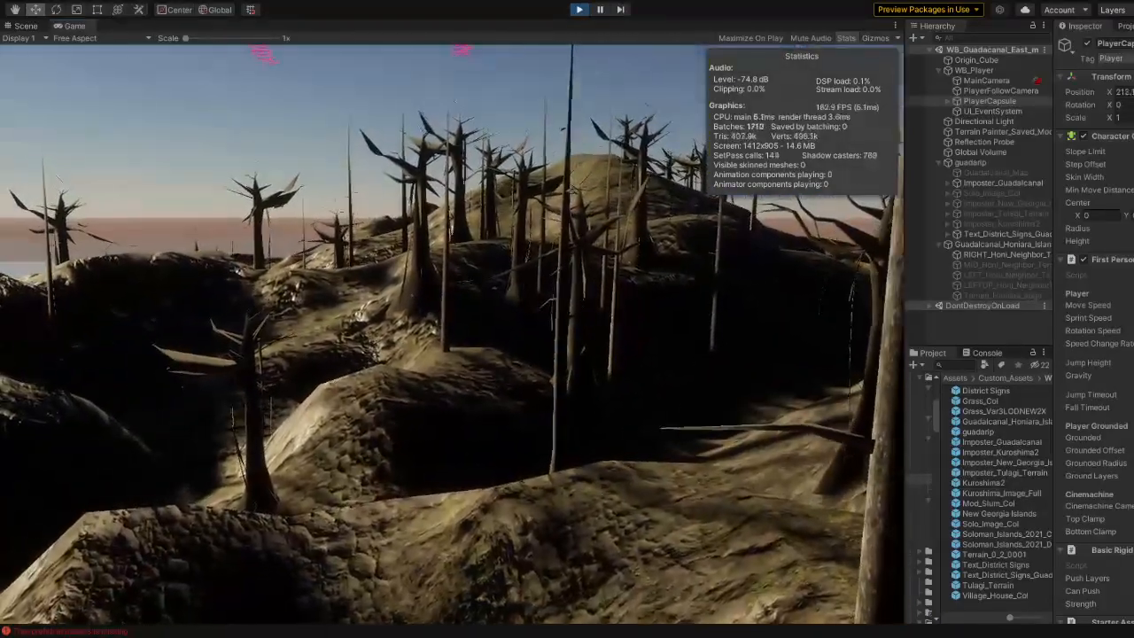
Step: Walk down from the wooded overlook across the mossy slope, inspecting ground detail, tree bases and shadows
key(w)
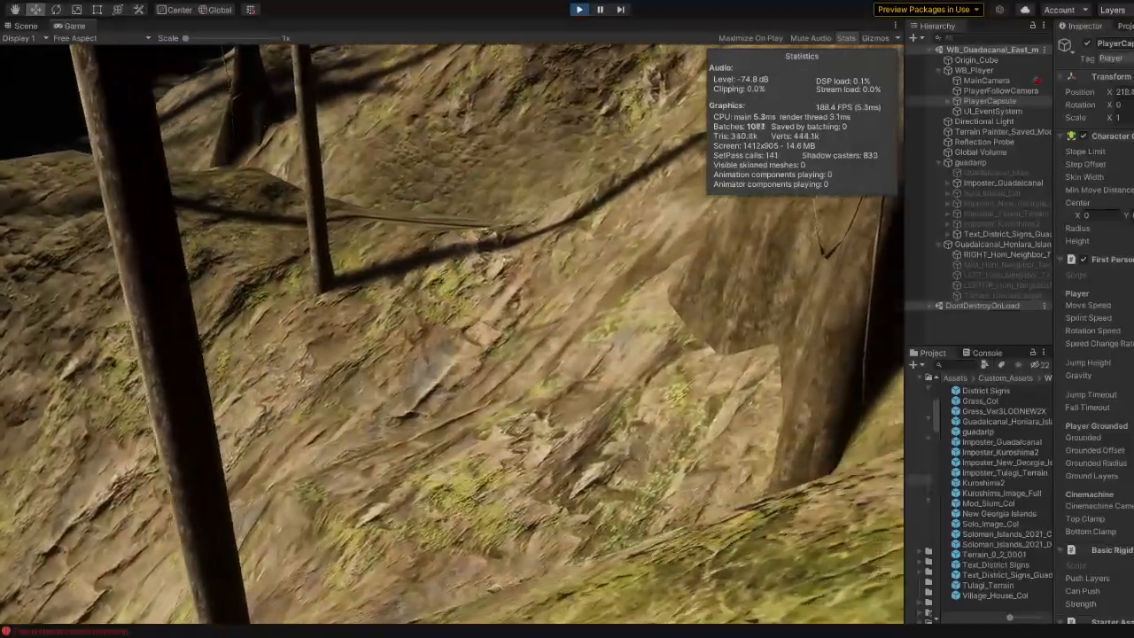
key(w)
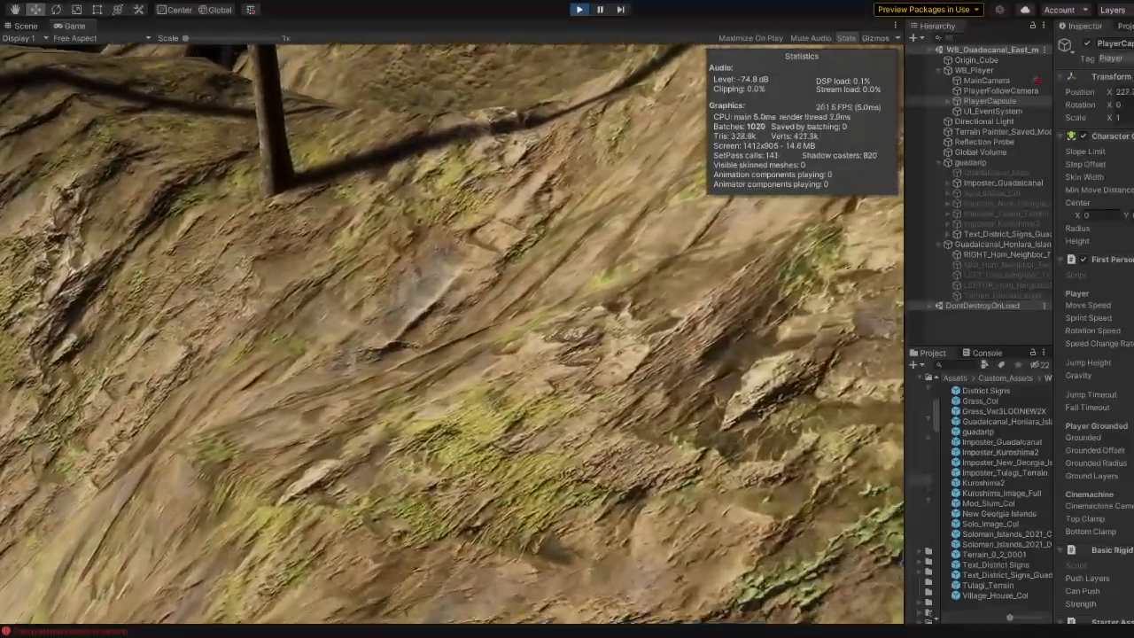
key(w)
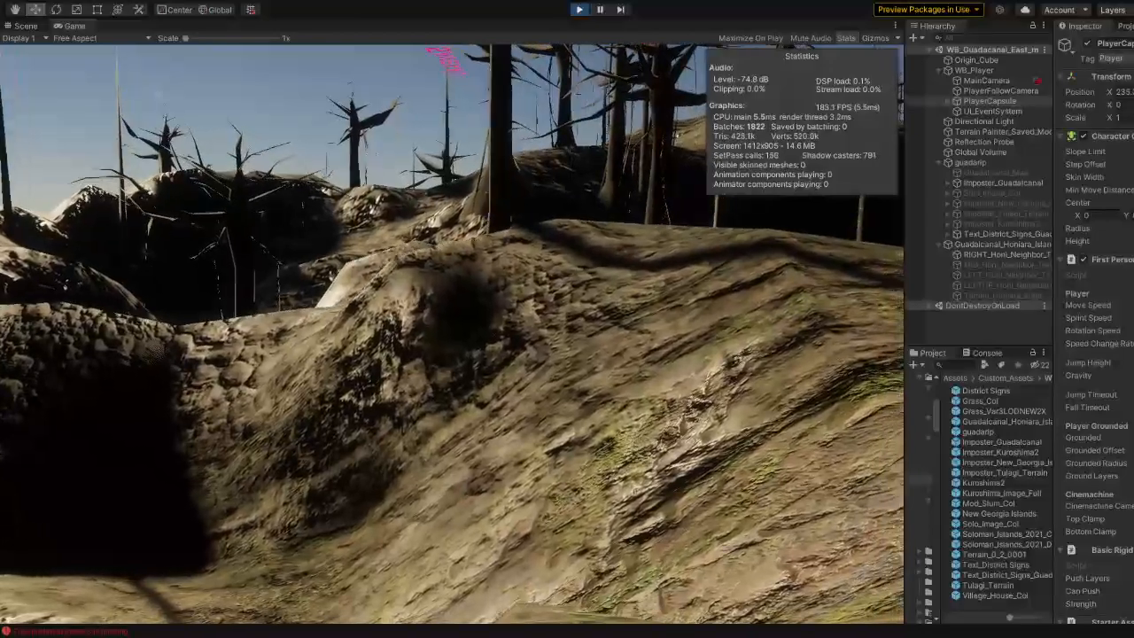
key(w)
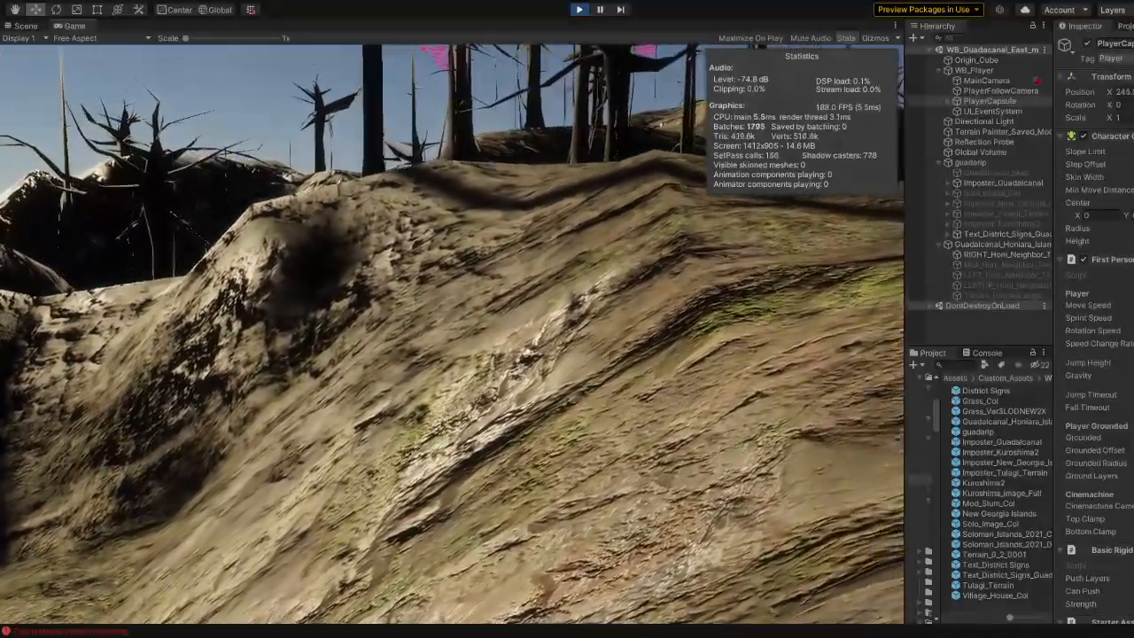
key(w)
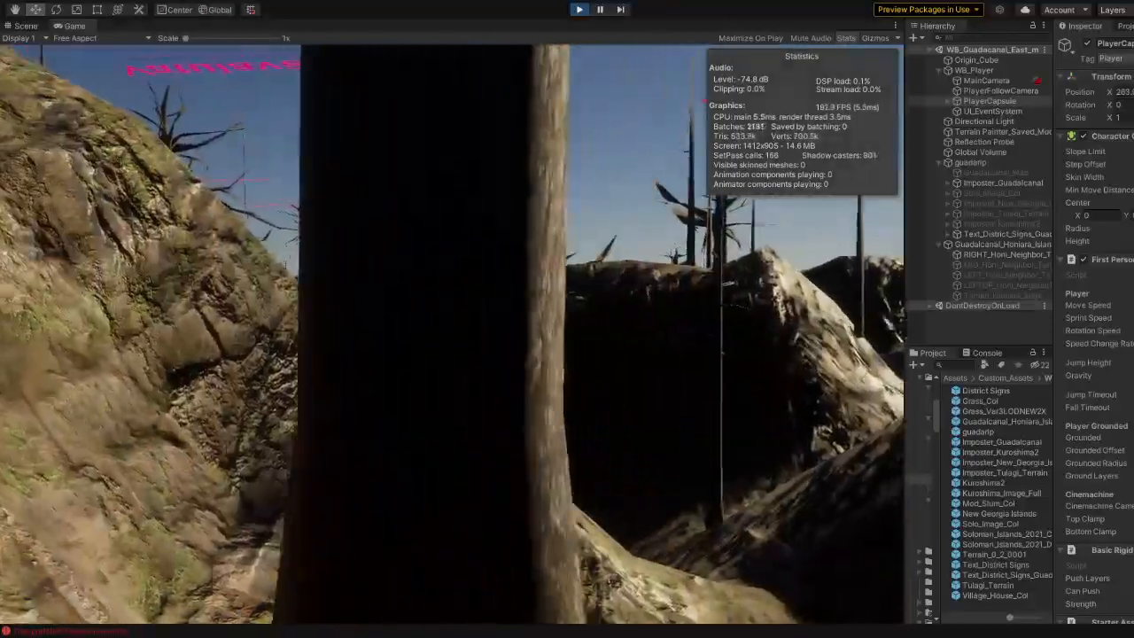
Step: Walk around the large trunk and along the rocky ridge, inspecting the clustered dead trees, district signs and dark slopes
key(w)
key(w)
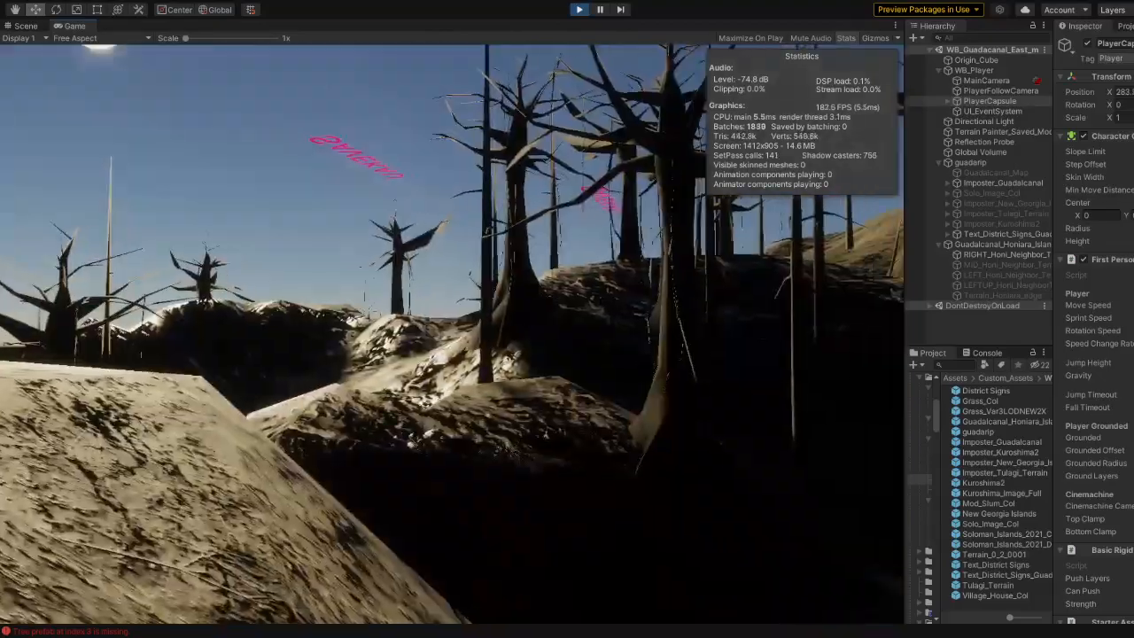
key(w)
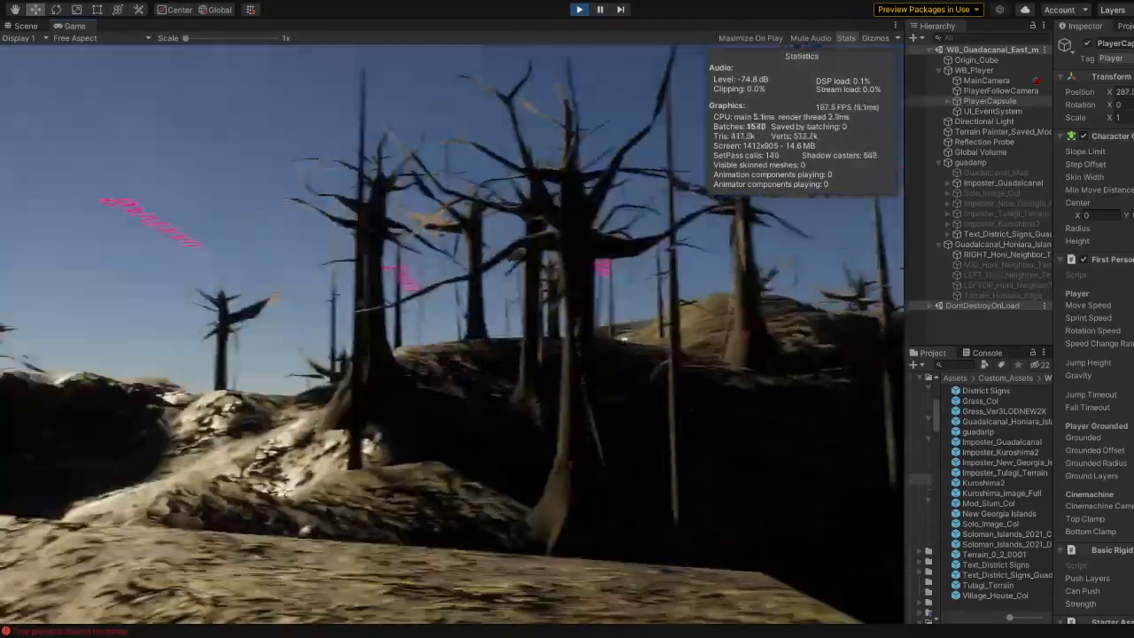
key(w)
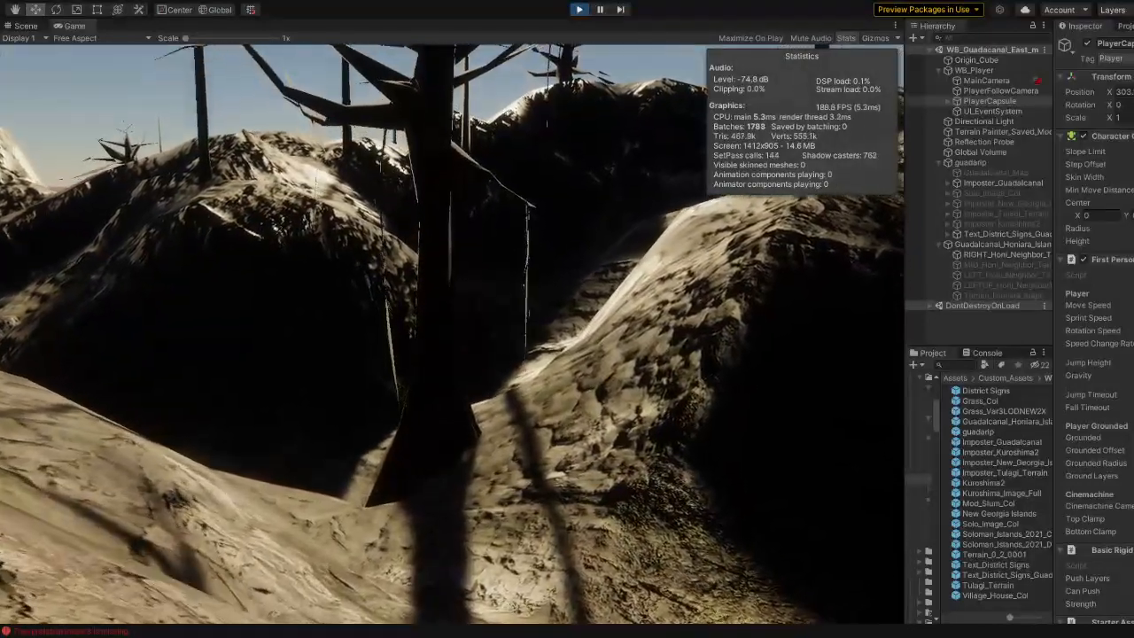
key(w)
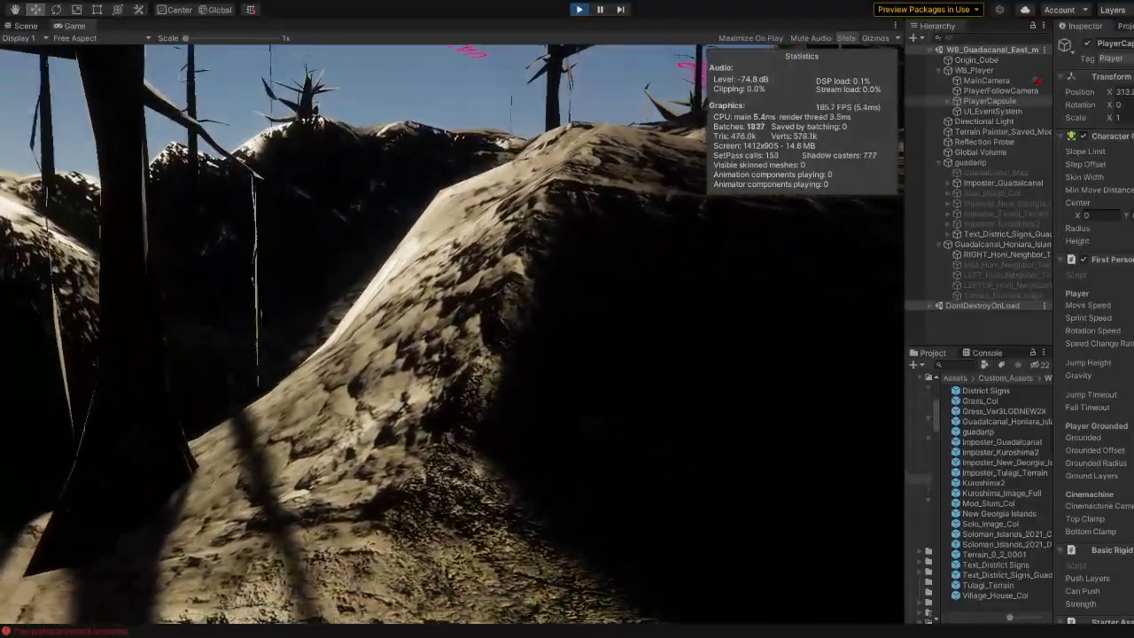
key(w)
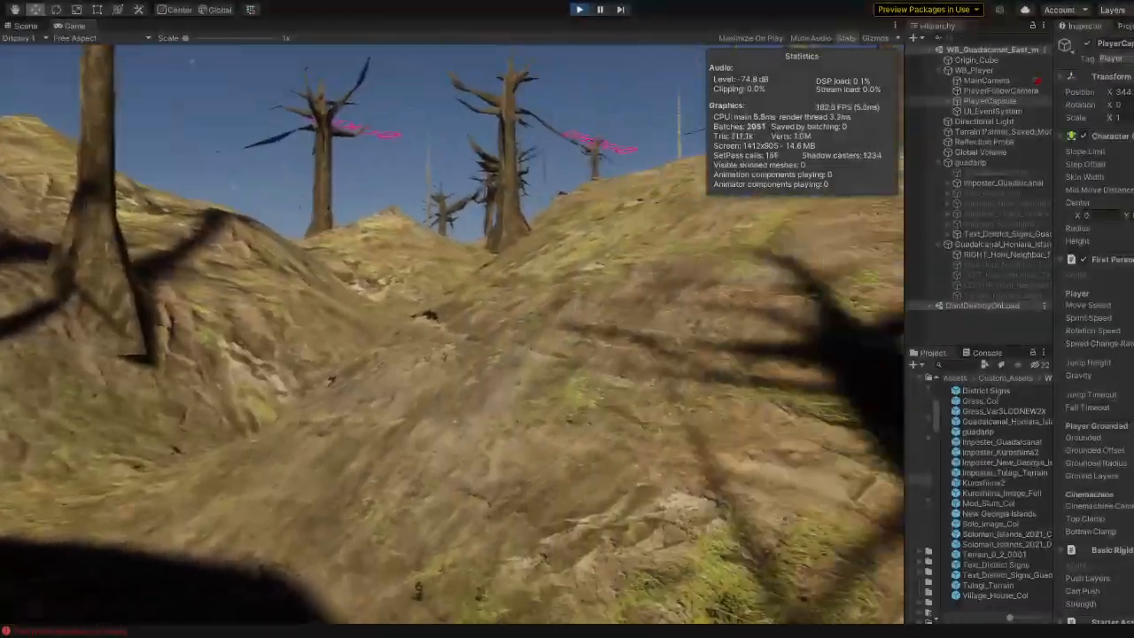
Step: Climb the shadowed ridge past the tree trunks toward the dark slope, examining the terrain texture and crest shading
key(w)
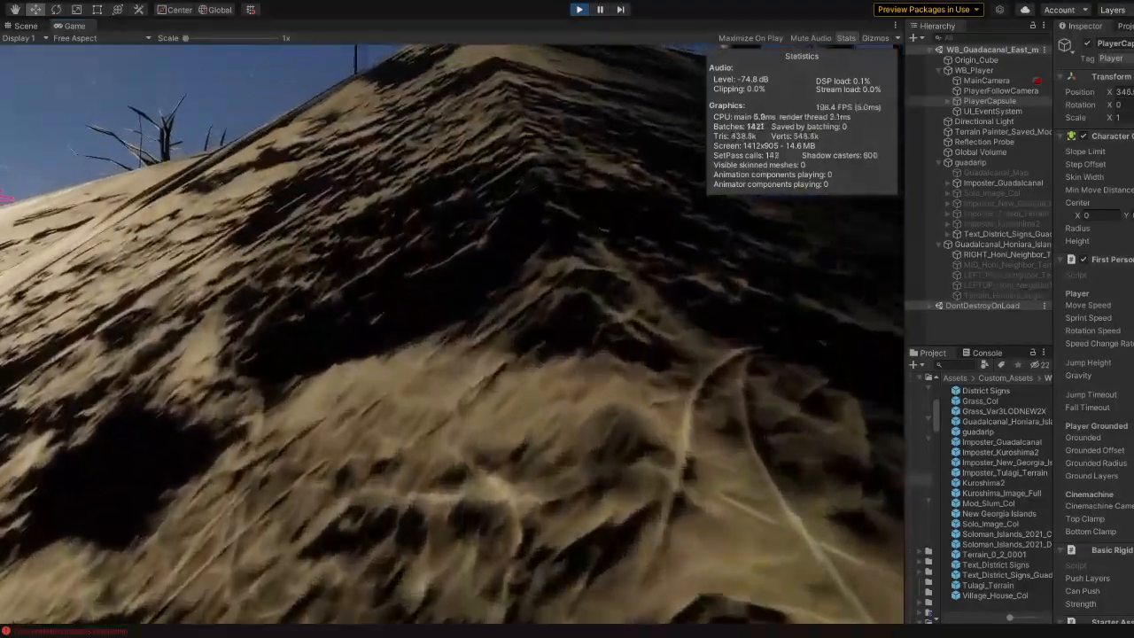
key(w)
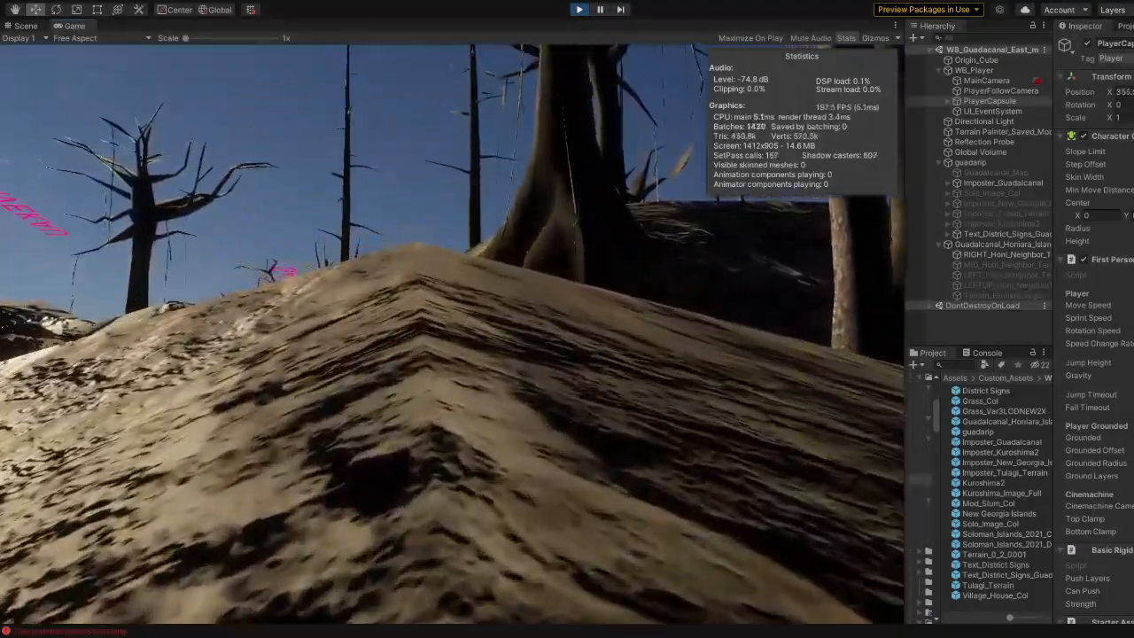
key(w)
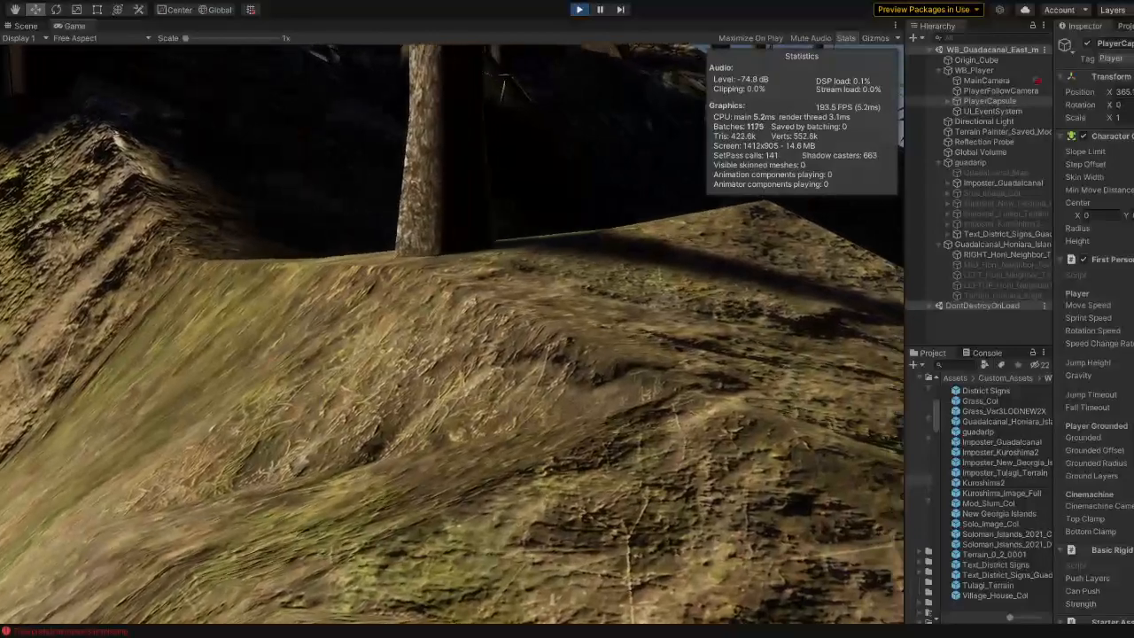
key(w)
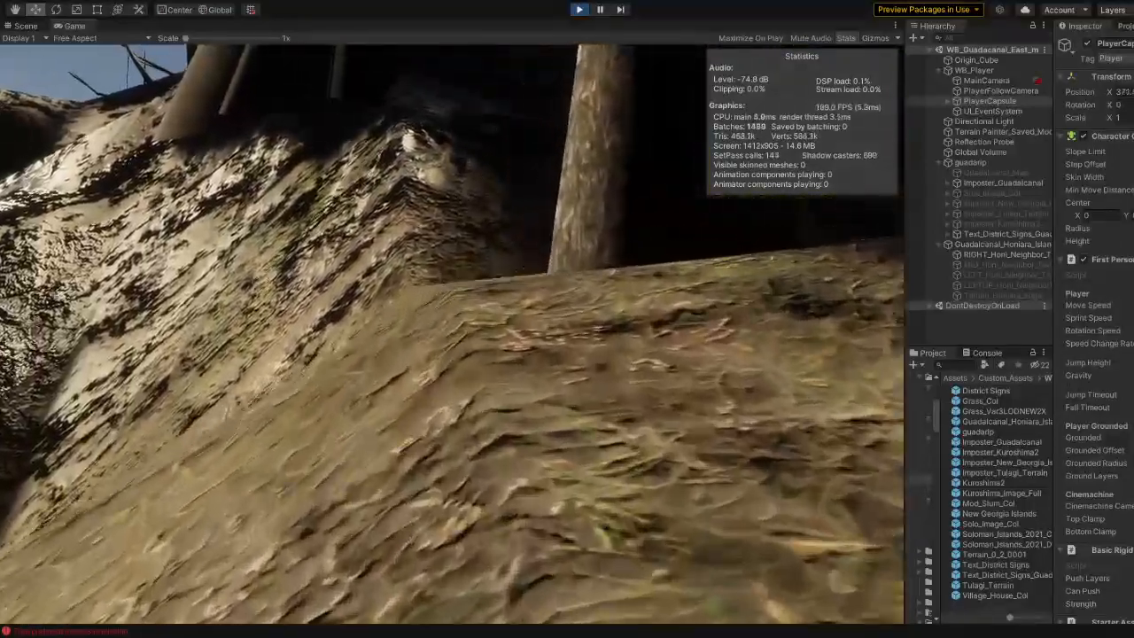
key(w)
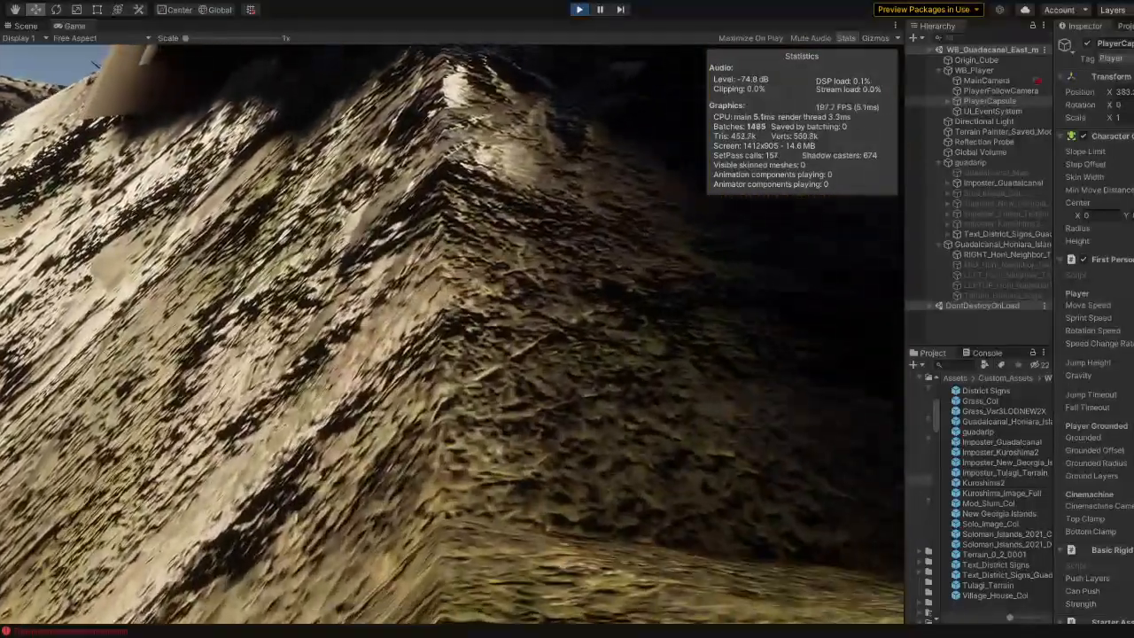
key(w)
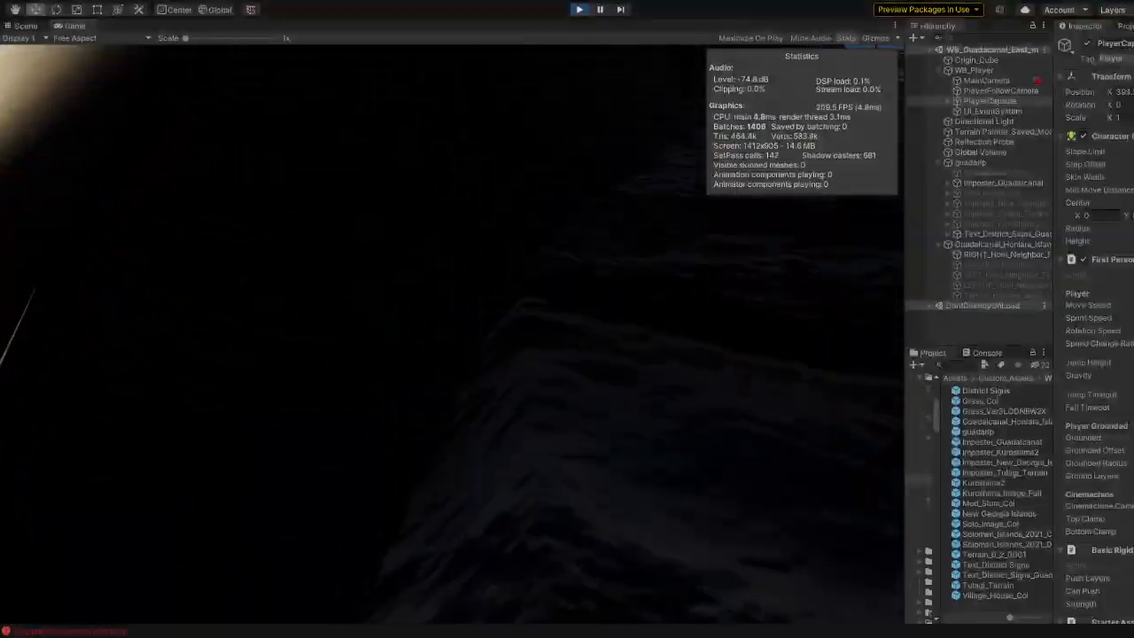
Step: Follow the ridge crest past the wide-based trunks and down the mossy slope, viewing the district signs and tree shadows
key(w)
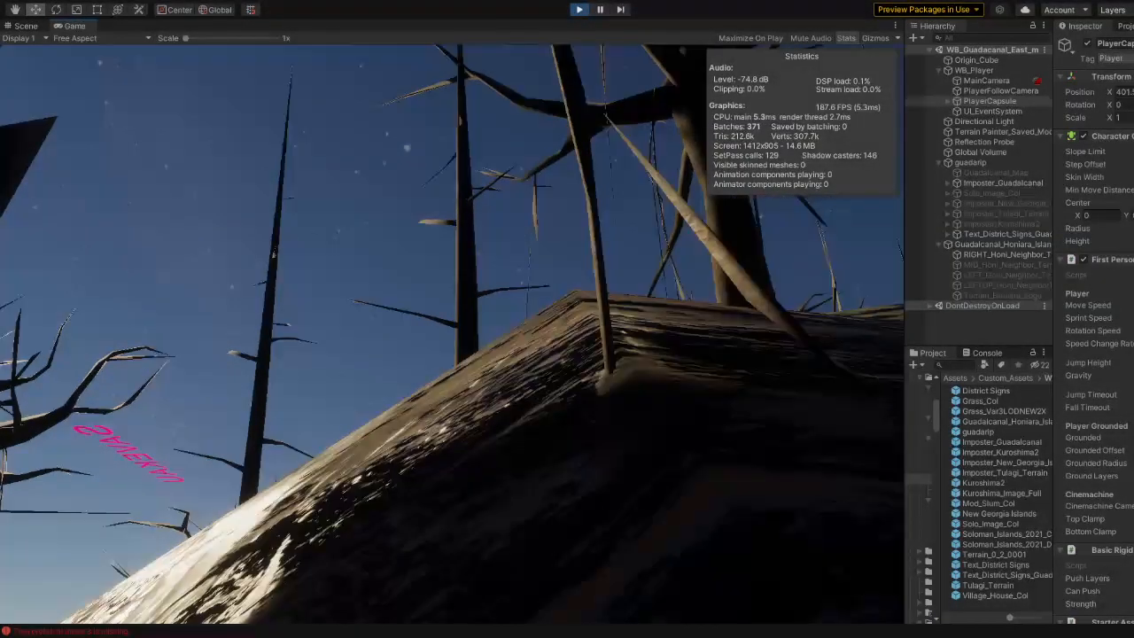
key(w)
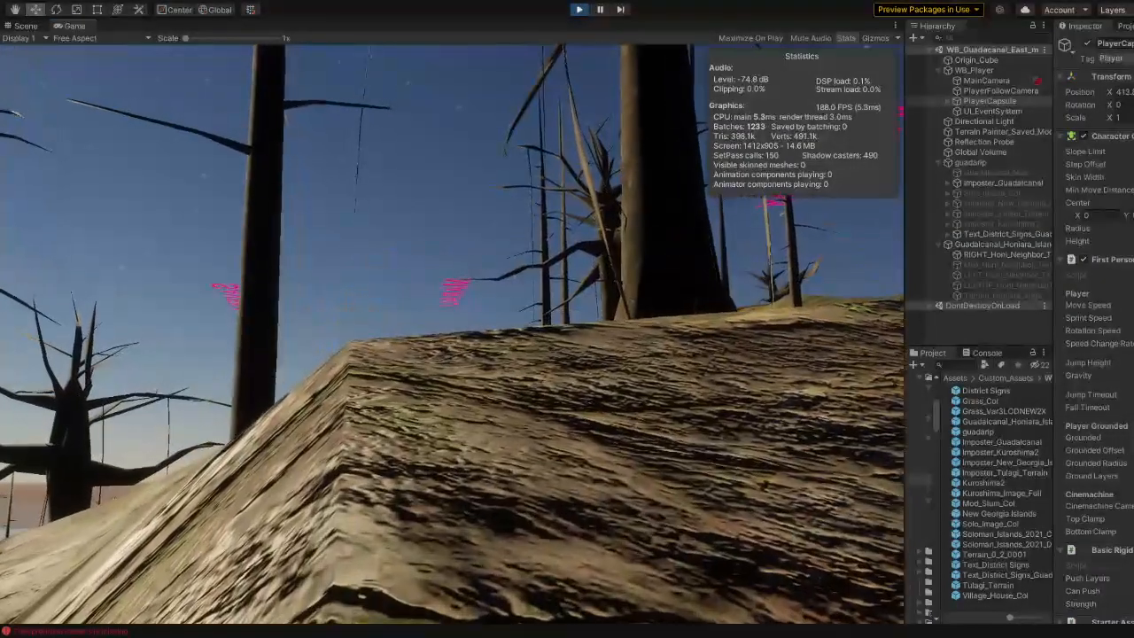
key(w)
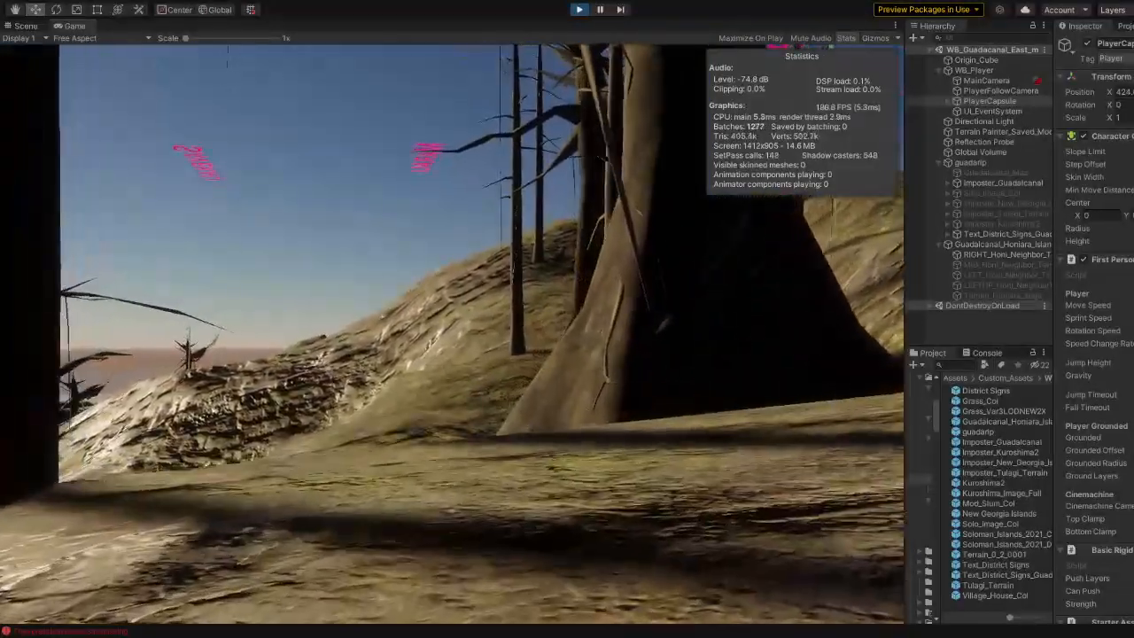
key(w)
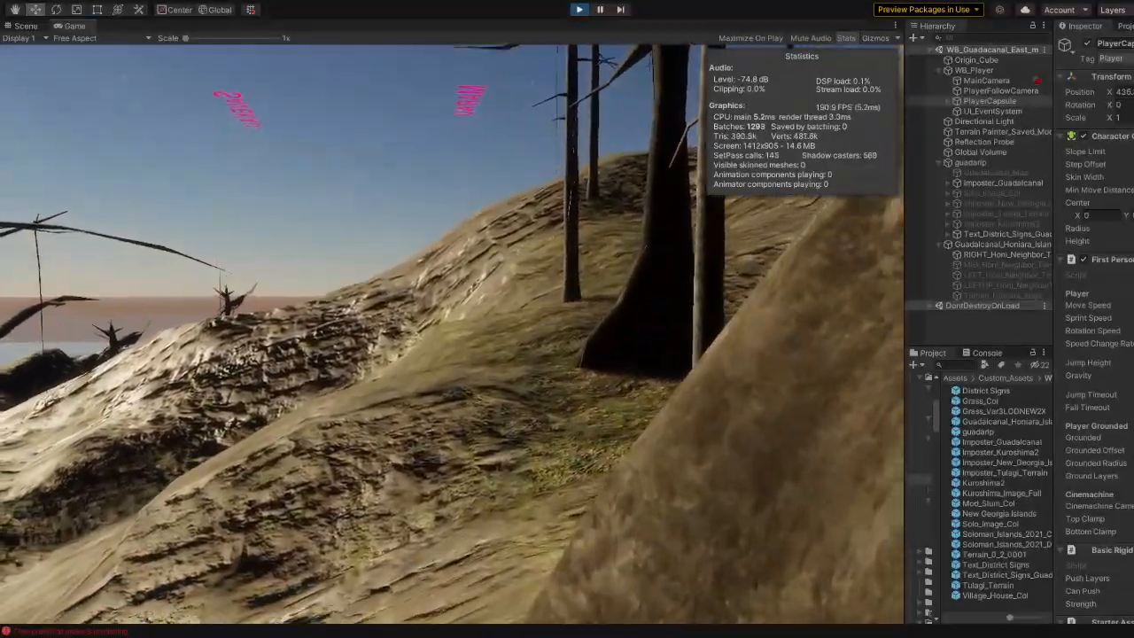
key(w)
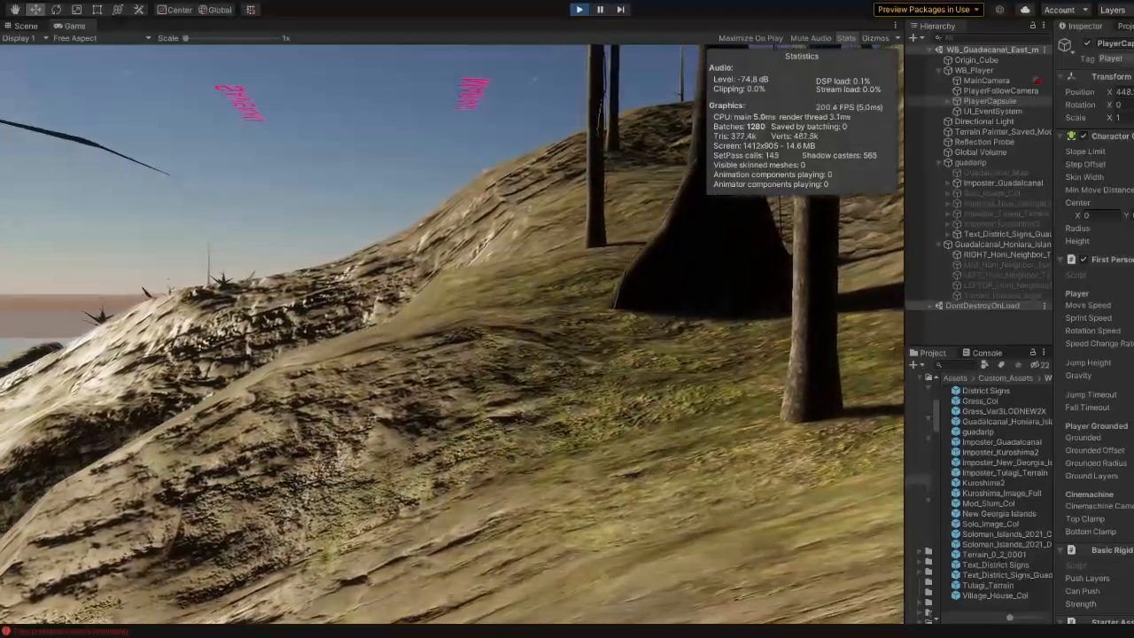
key(w)
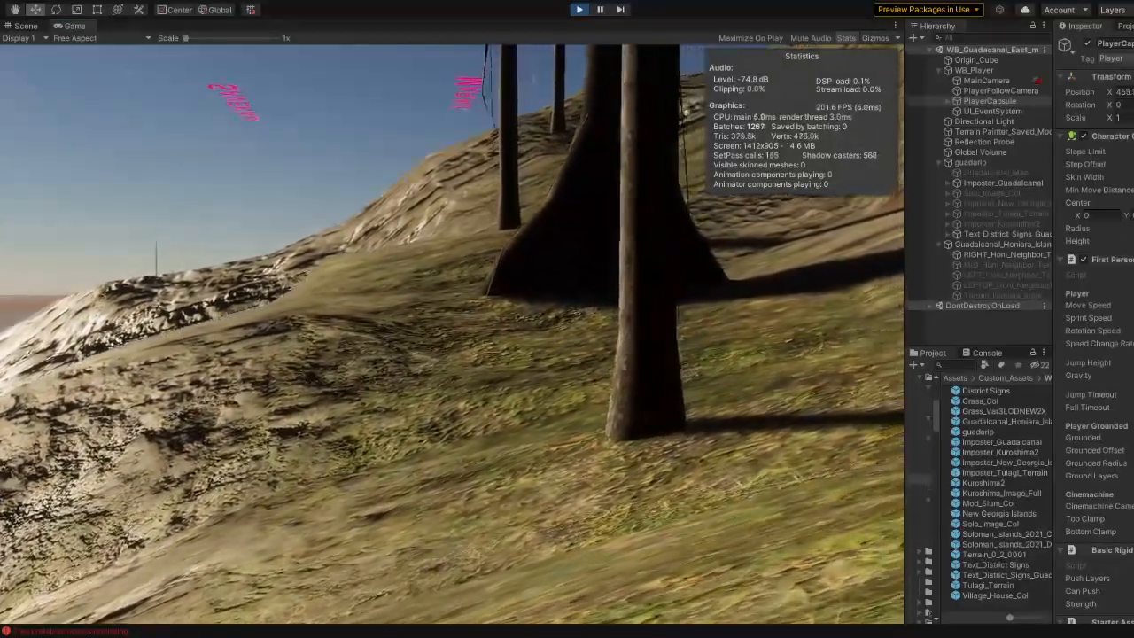
Step: Cross the saddle between the dead trees and climb to the pale rise overlooking the hills and bay
key(w)
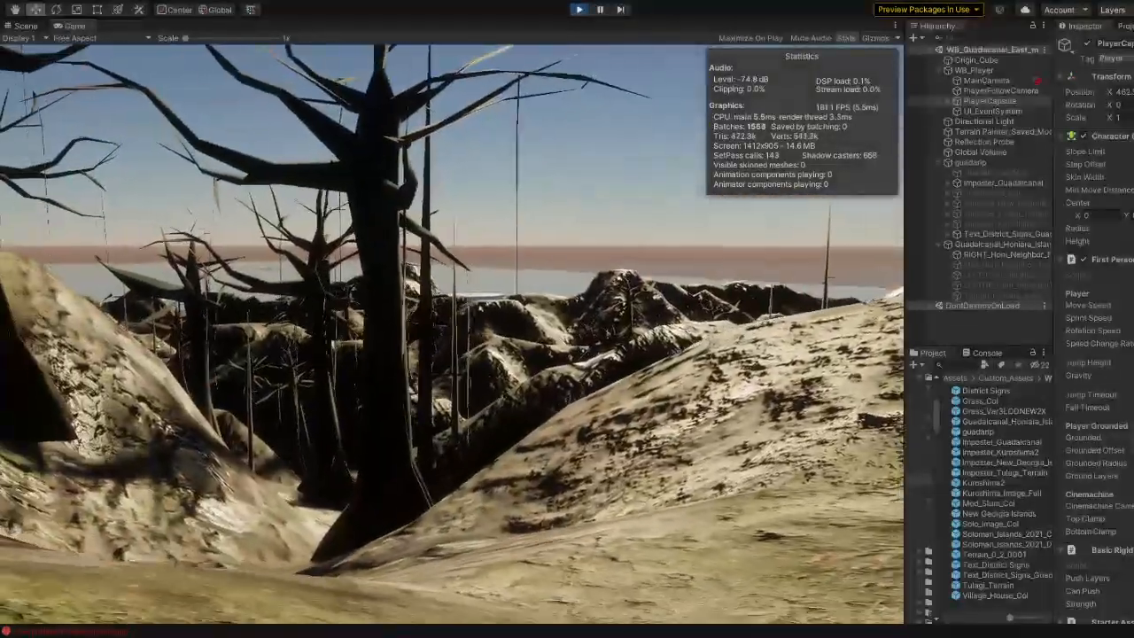
key(w)
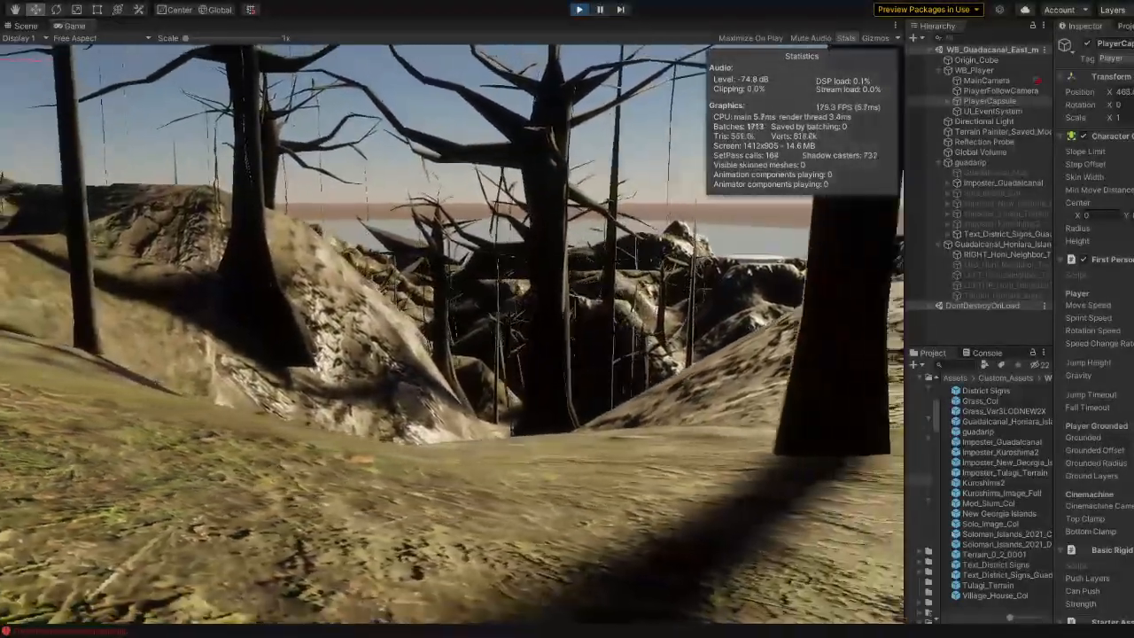
key(w)
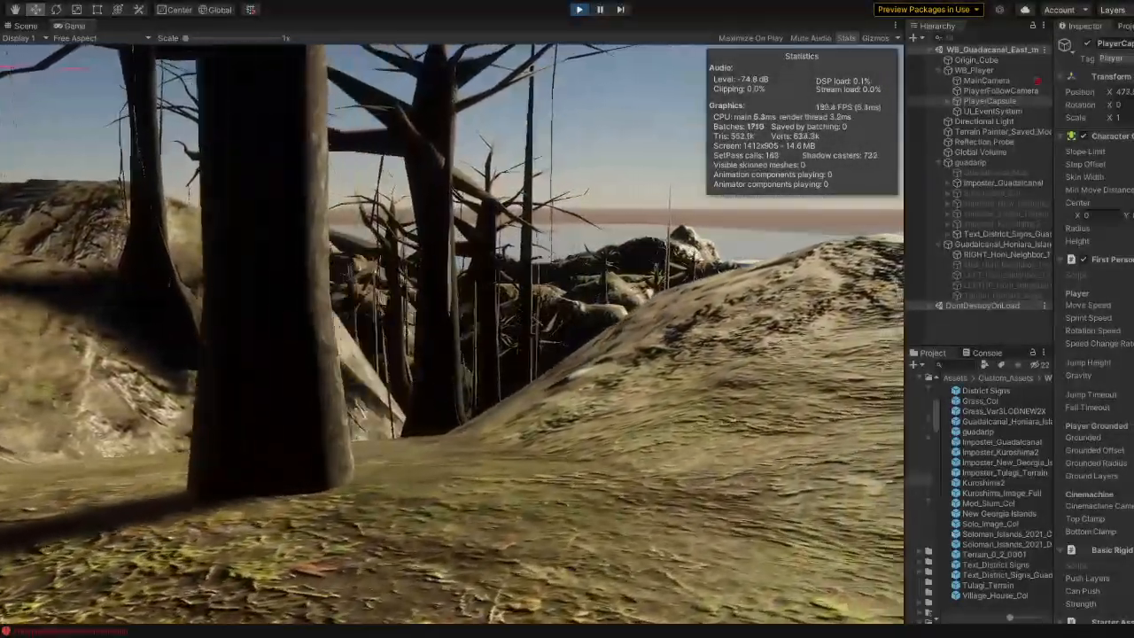
key(w)
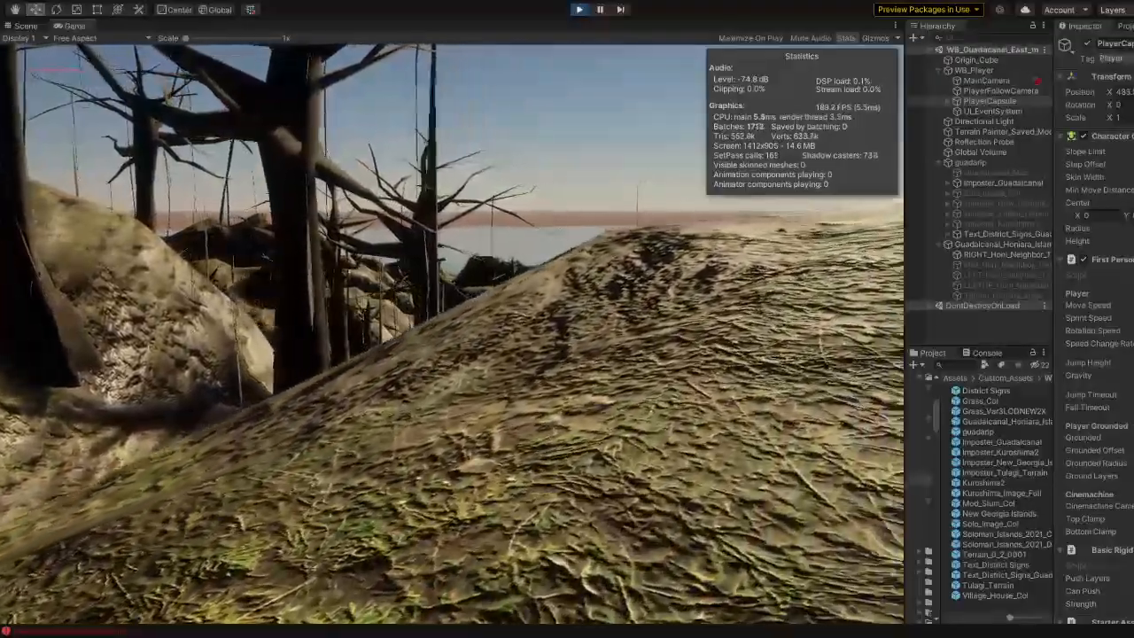
key(w)
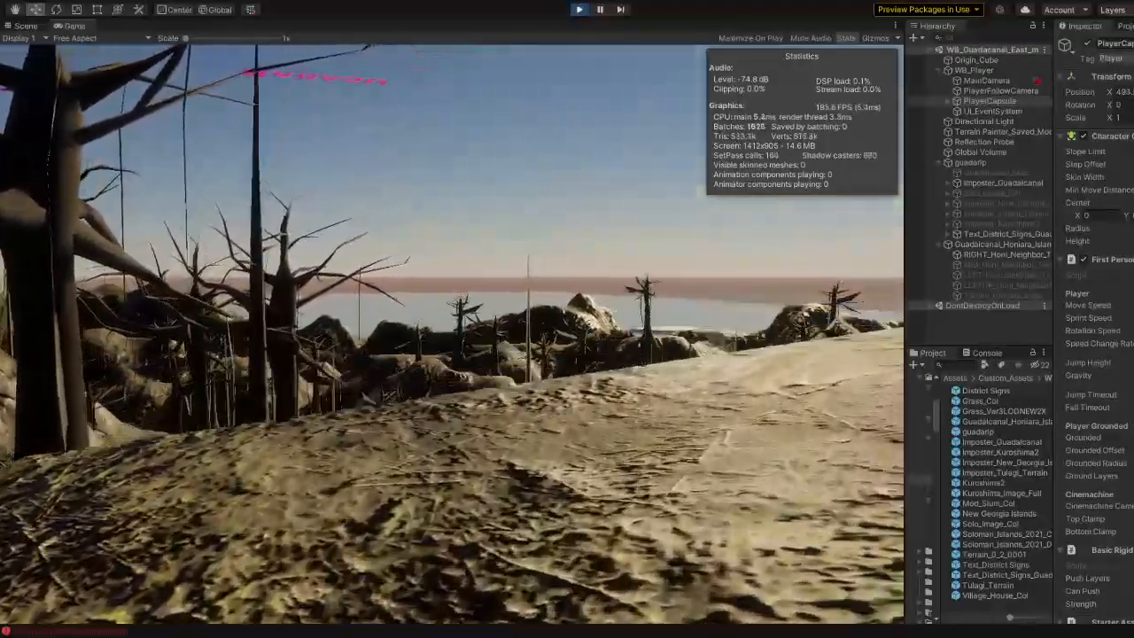
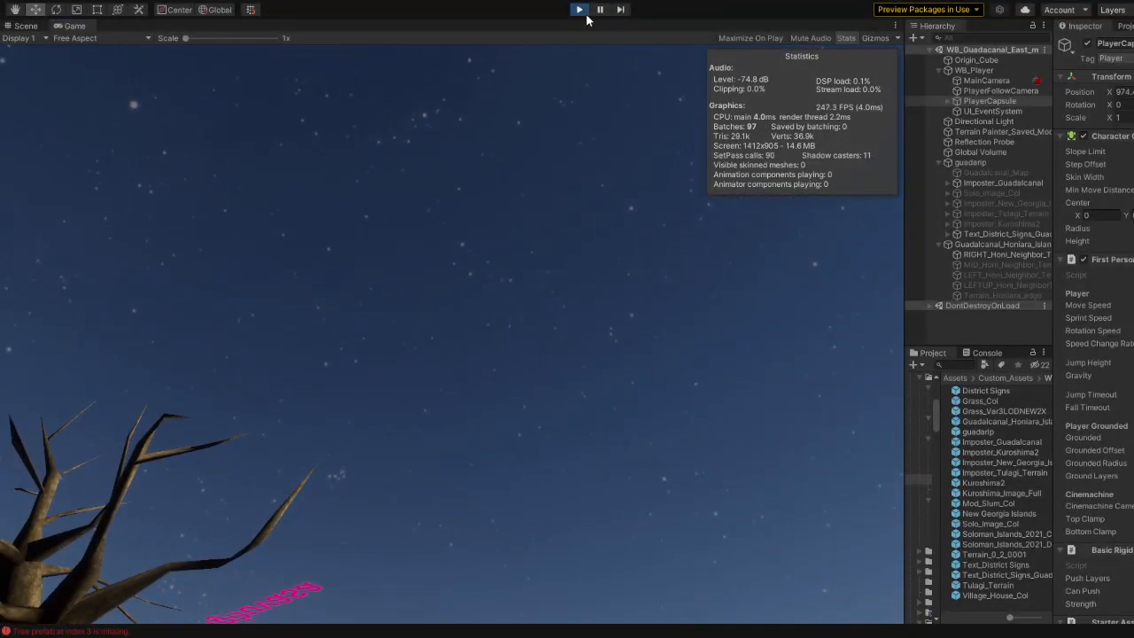
Step: Stop the playtest and deactivate the WB_Player object
click(580, 10)
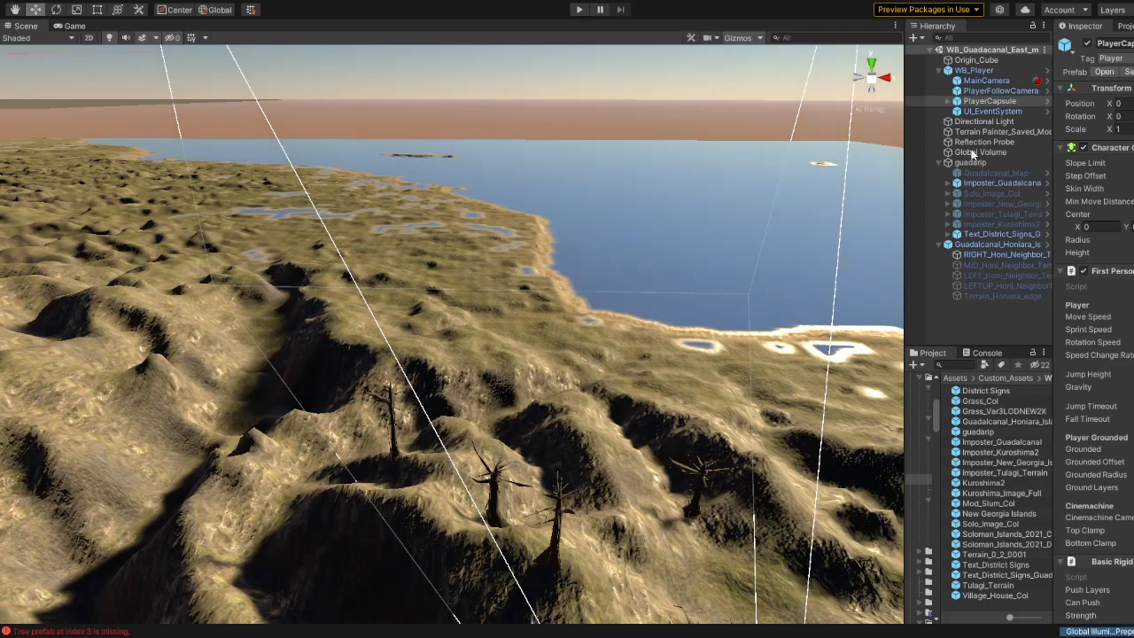
click(978, 70)
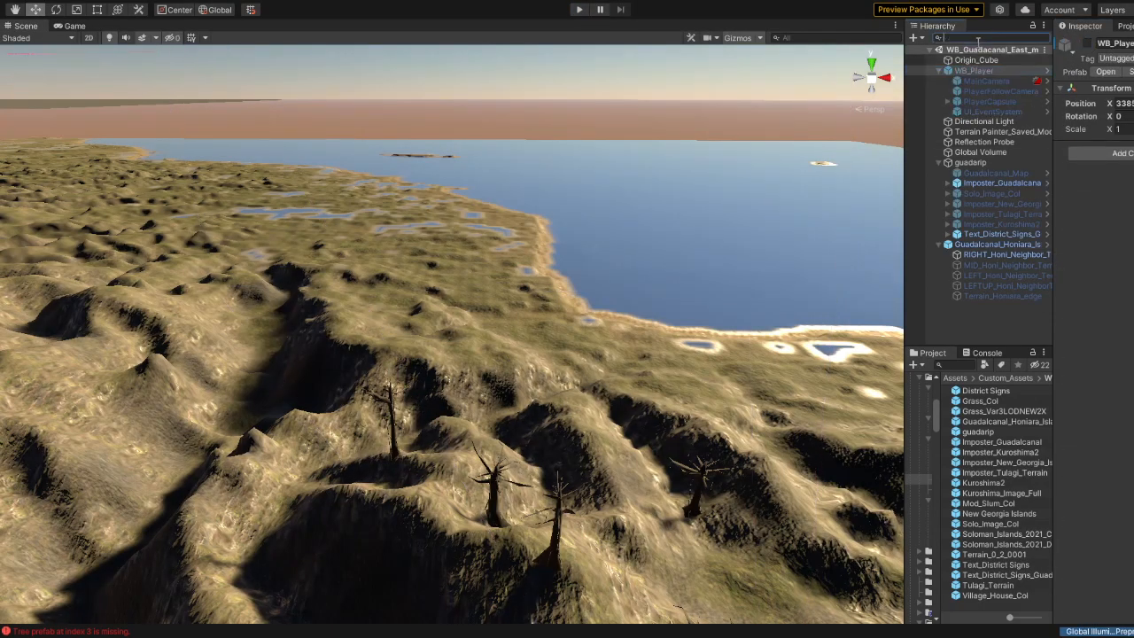
text(wb)
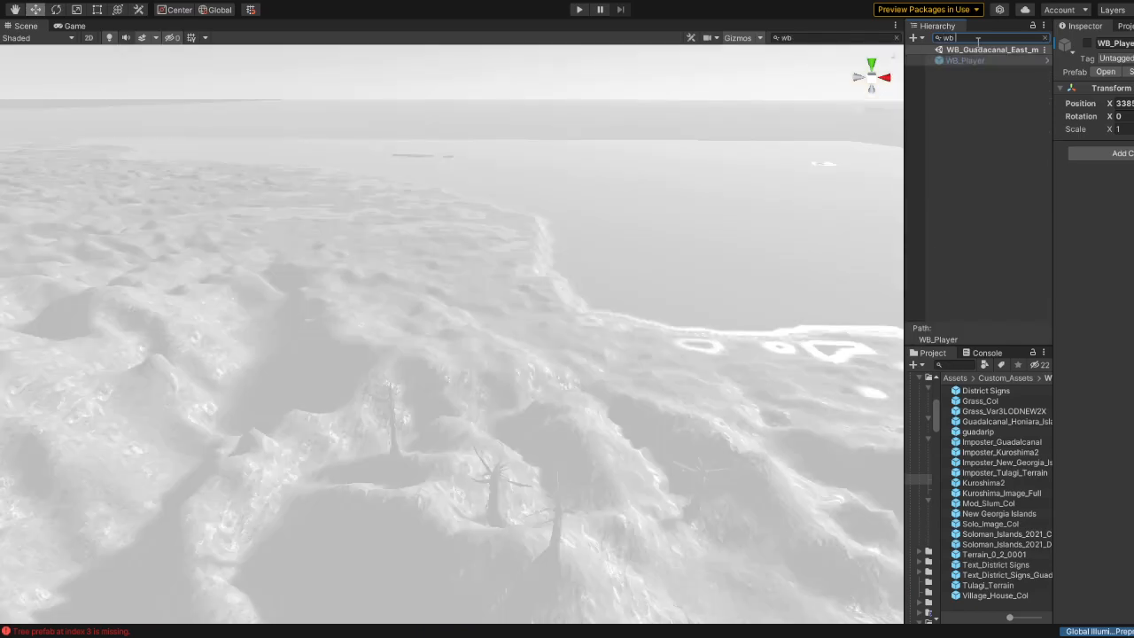
key(BackSpace)
key(BackSpace)
Step: Search the project assets for "wb sha" and place the WB_Shadow_Player prefab on the ridge near the disabled player
click(957, 364)
text(wb)
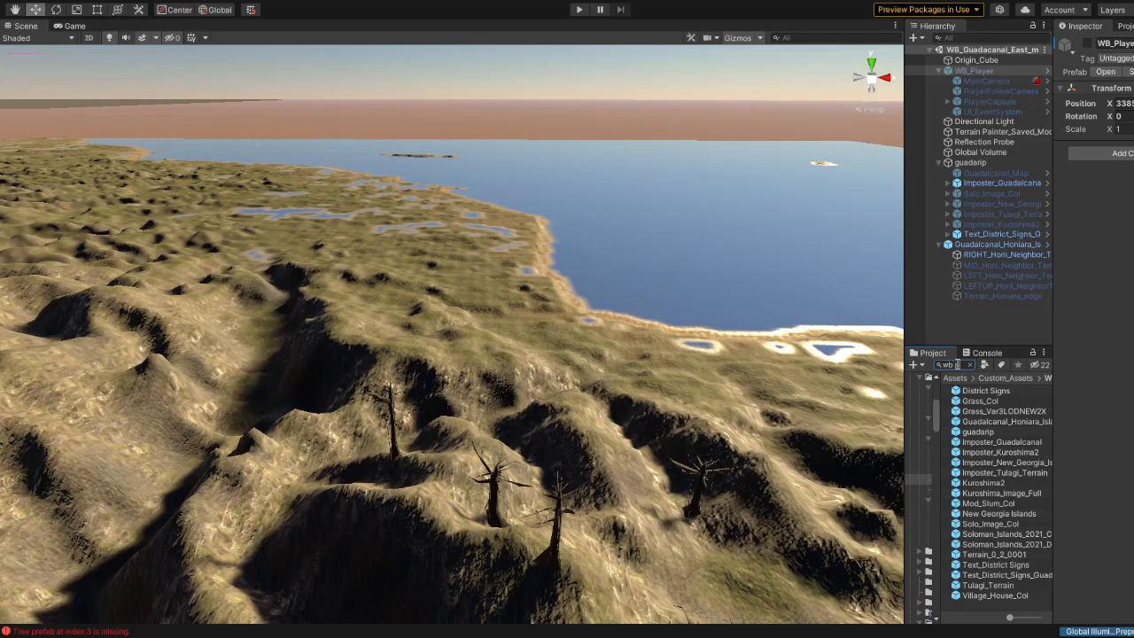
text( sha)
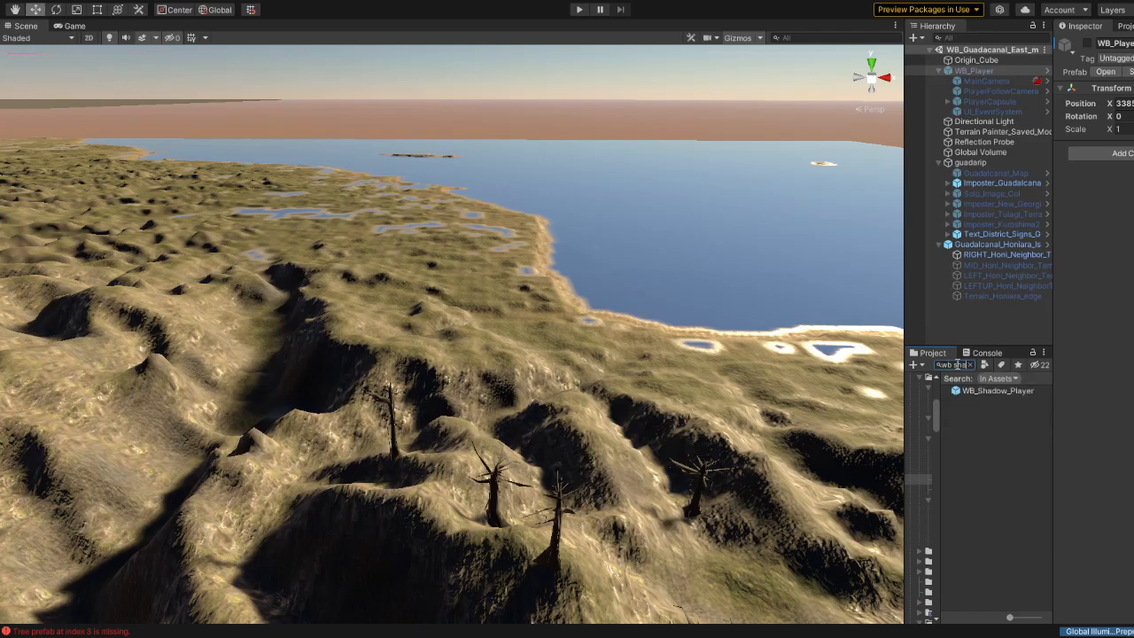
right_drag(161, 320, 1122, 306)
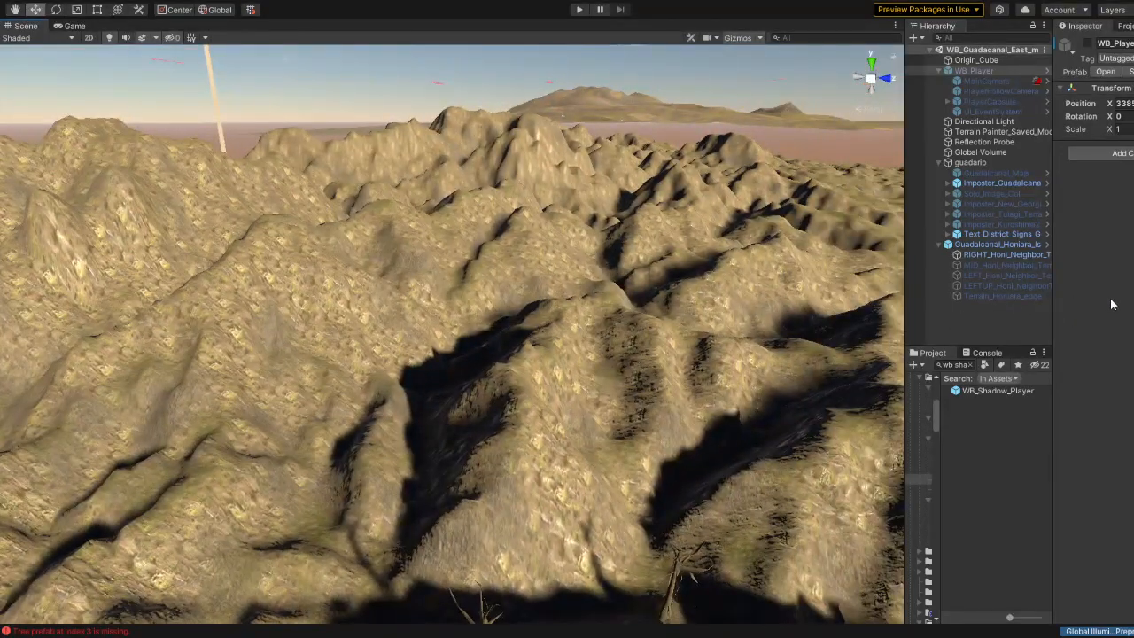
double_click(979, 69)
drag(1008, 391, 544, 362)
key(f)
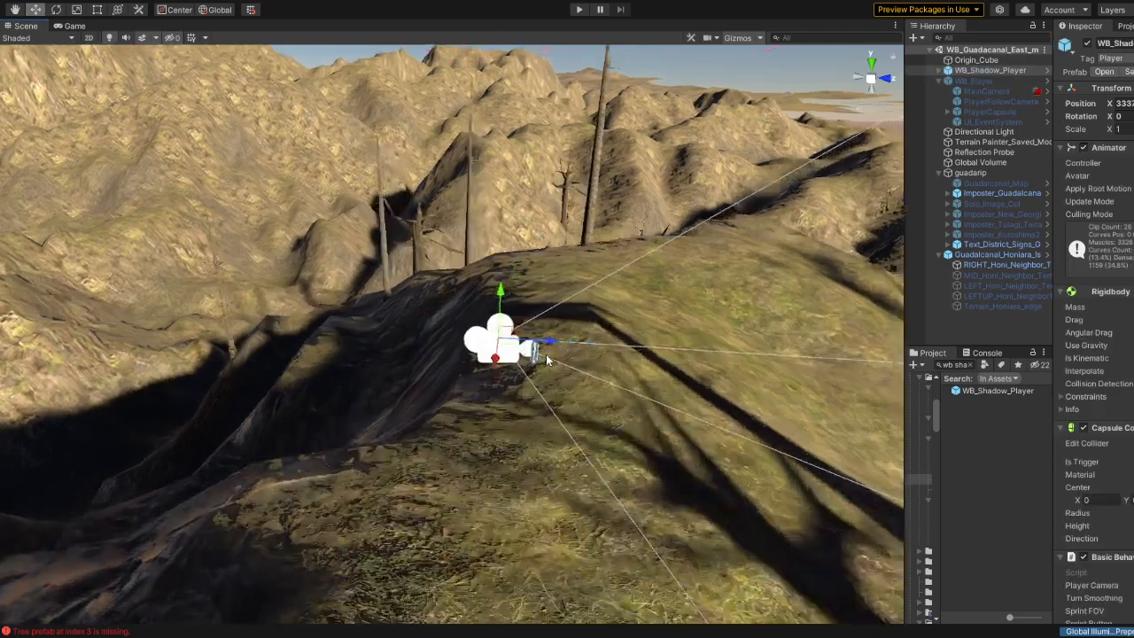
click(1003, 315)
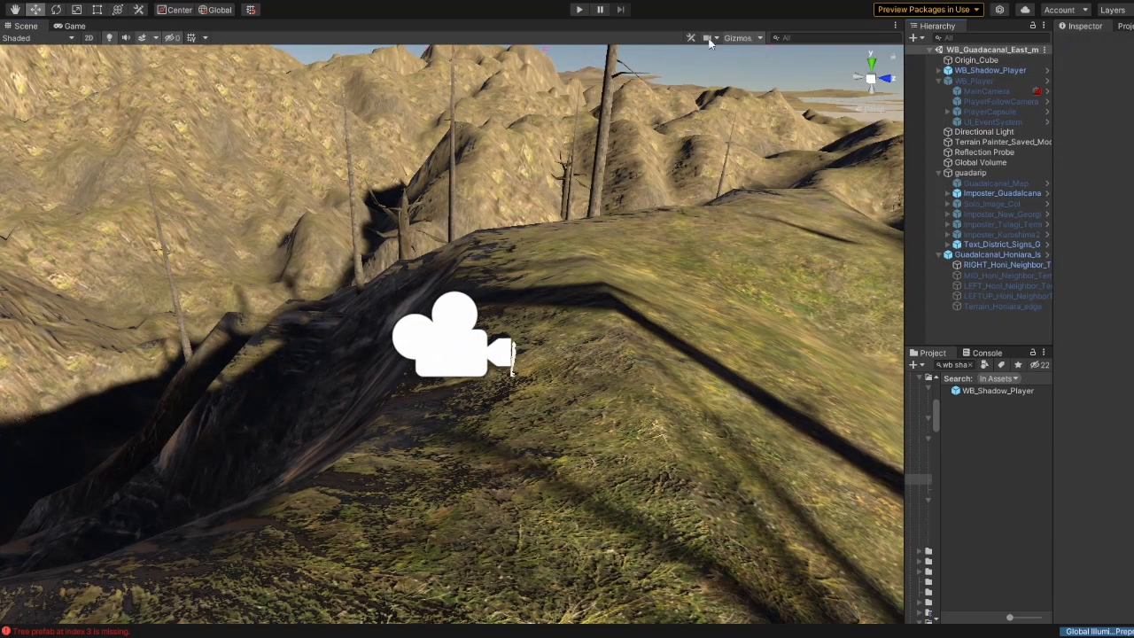
Step: Start a playtest with the shadow player and review WB_Shadow_Player's move, aim and fly behaviour settings
click(967, 78)
click(578, 10)
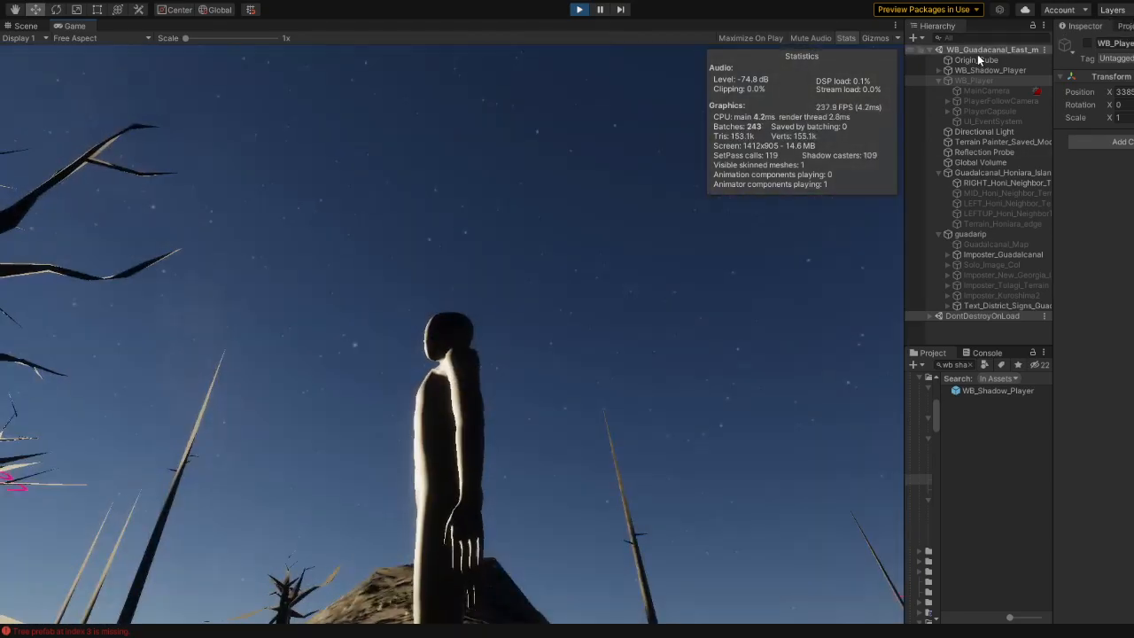
click(977, 70)
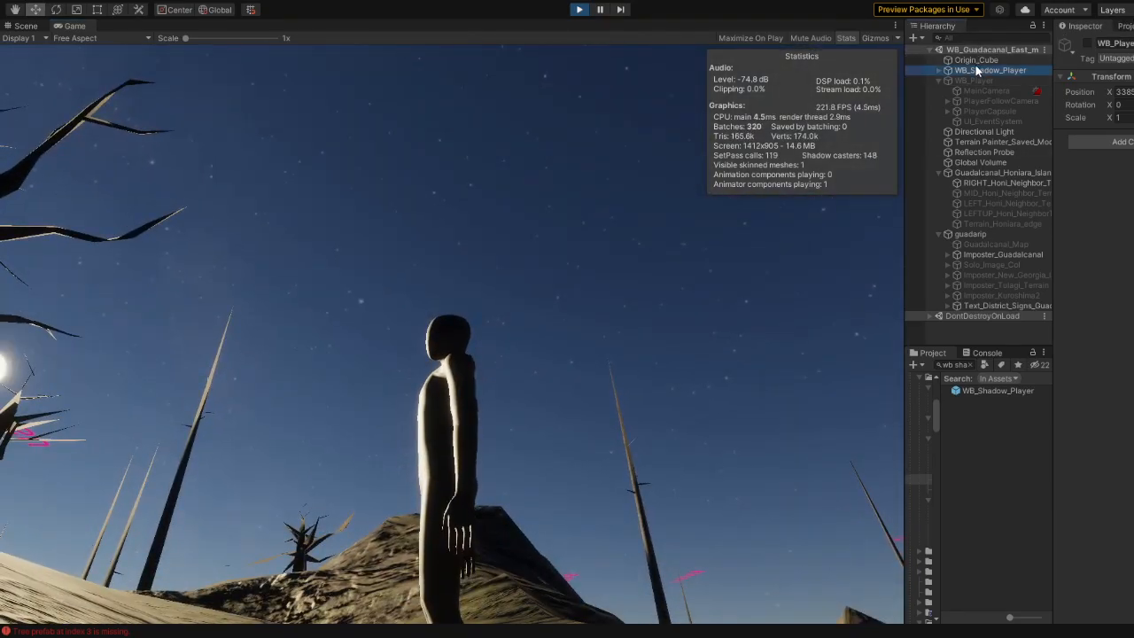
scroll(1074, 315, down, 10)
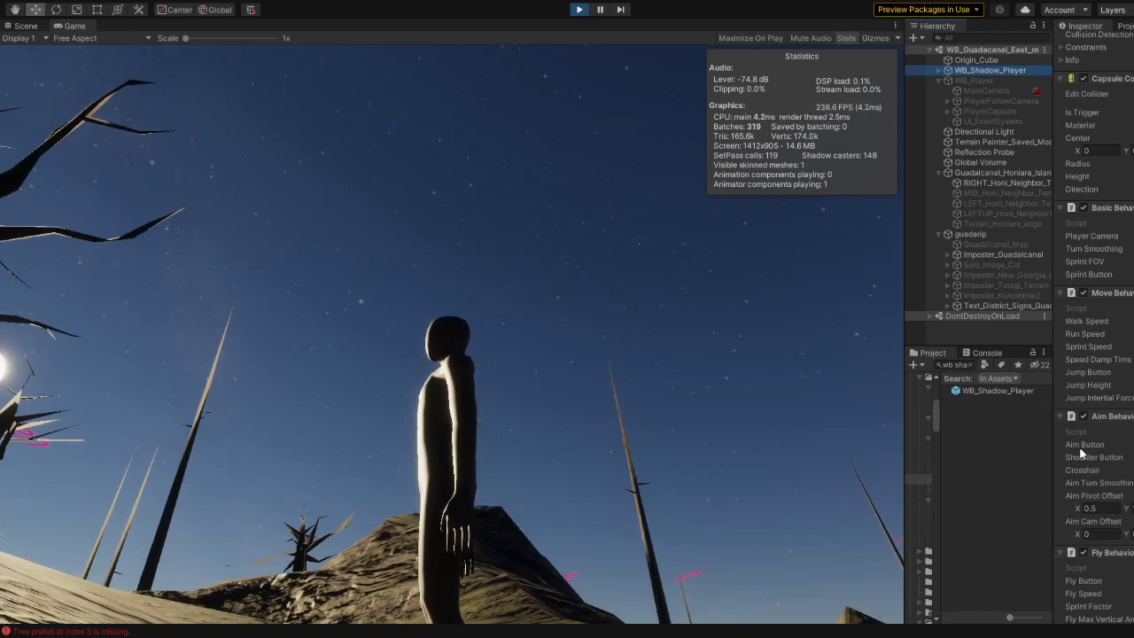
scroll(1081, 453, down, 1)
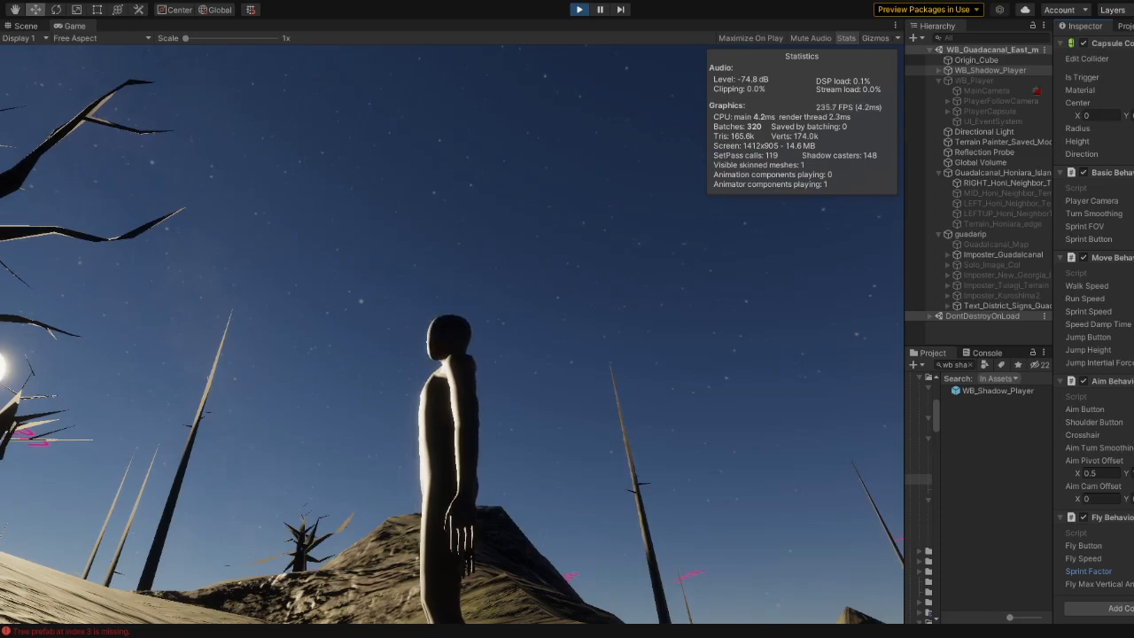
scroll(1099, 254, up, 10)
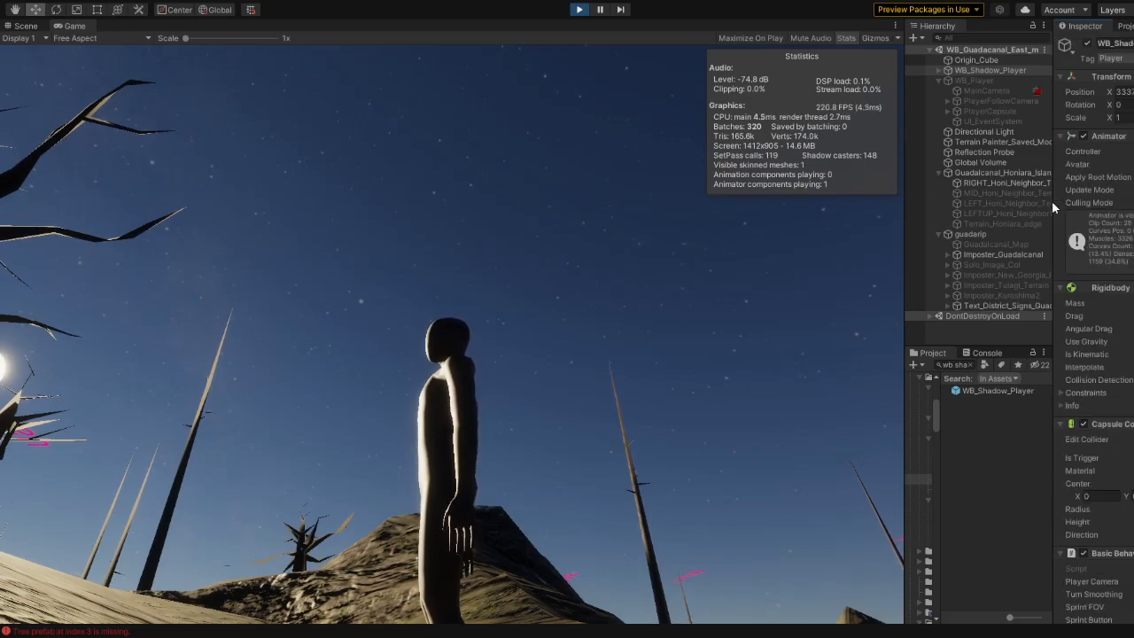
Step: Move the shadow player across the ridges in flight to view the landscape, and recheck its fly behaviour settings
click(478, 228)
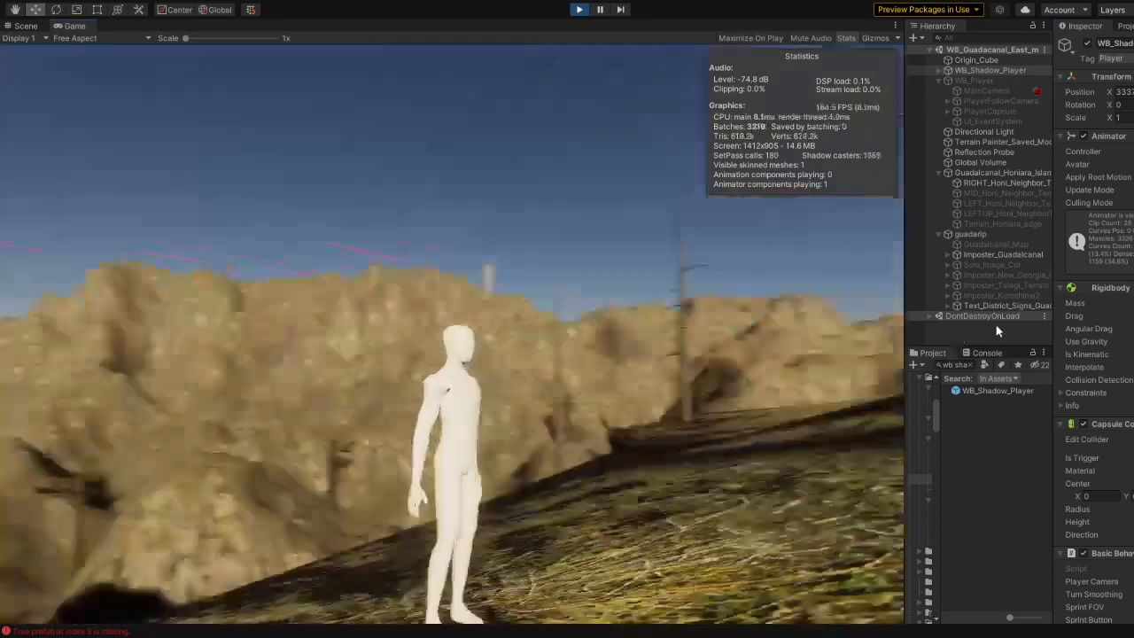
key(w)
key(f)
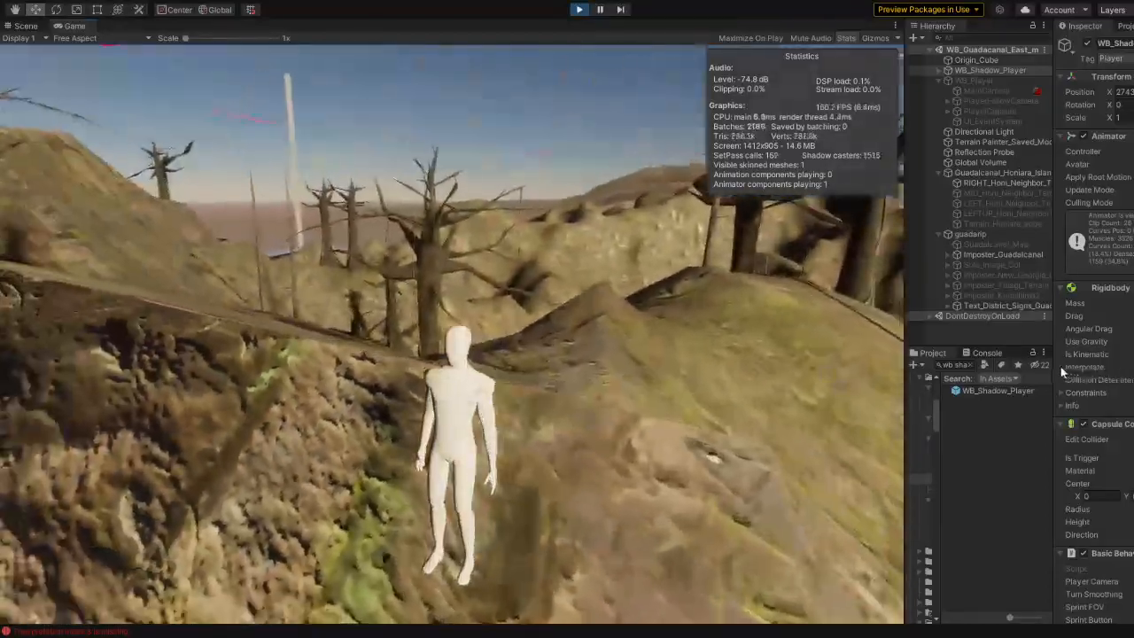
scroll(1094, 337, down, 5)
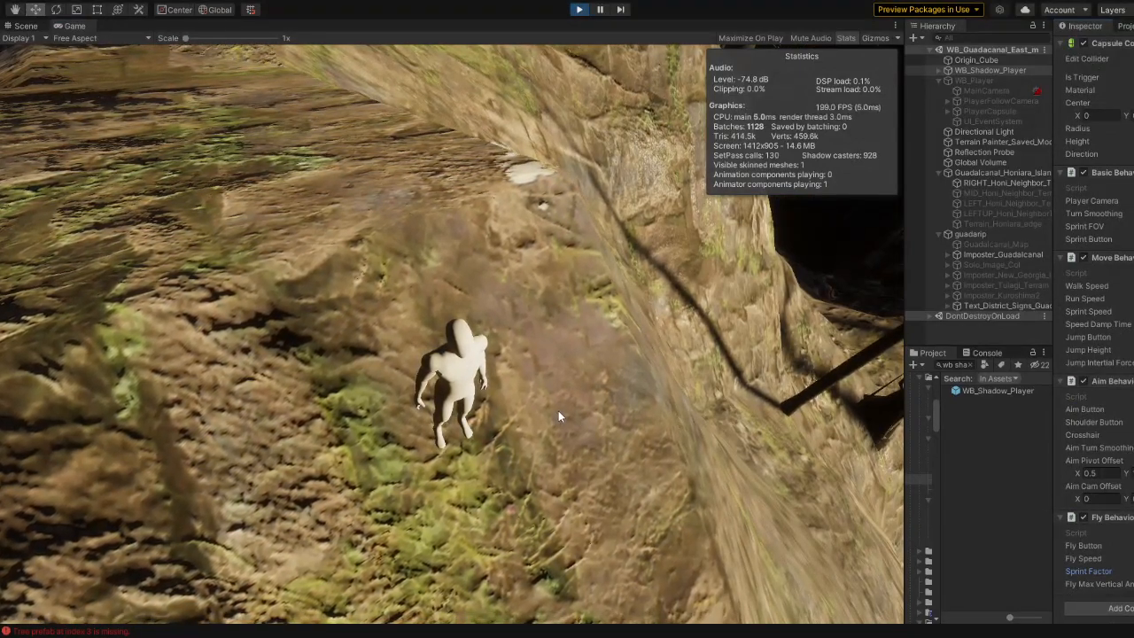
scroll(1098, 319, up, 5)
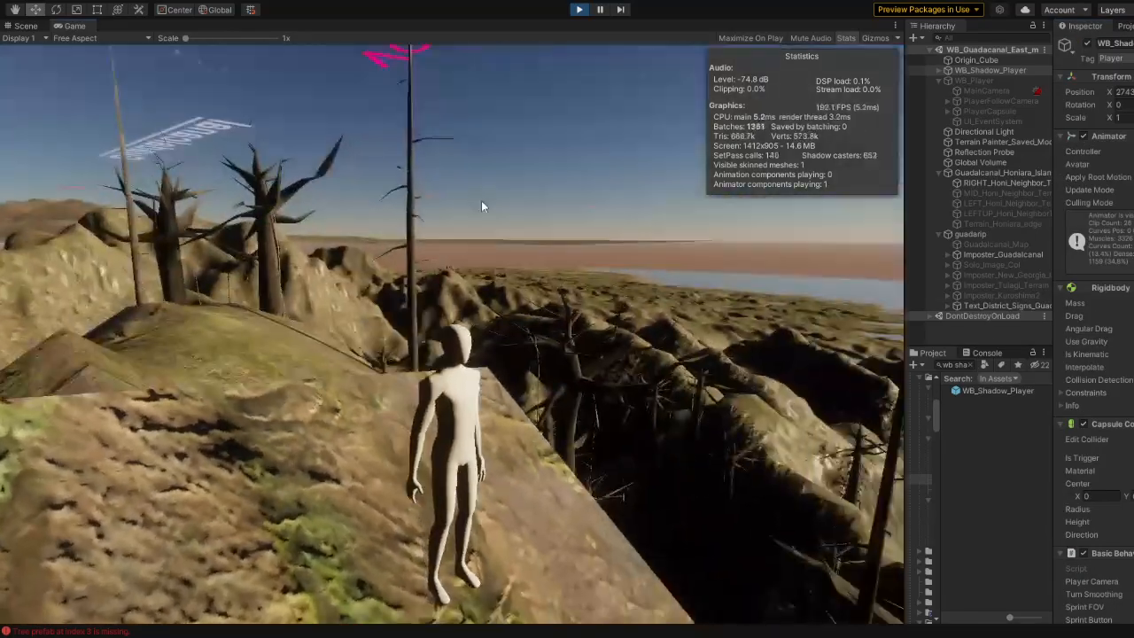
Step: Fly the shadow player over the sea and back to the ridges, landing and running to examine terrain, trees and signs
key(w)
key(f)
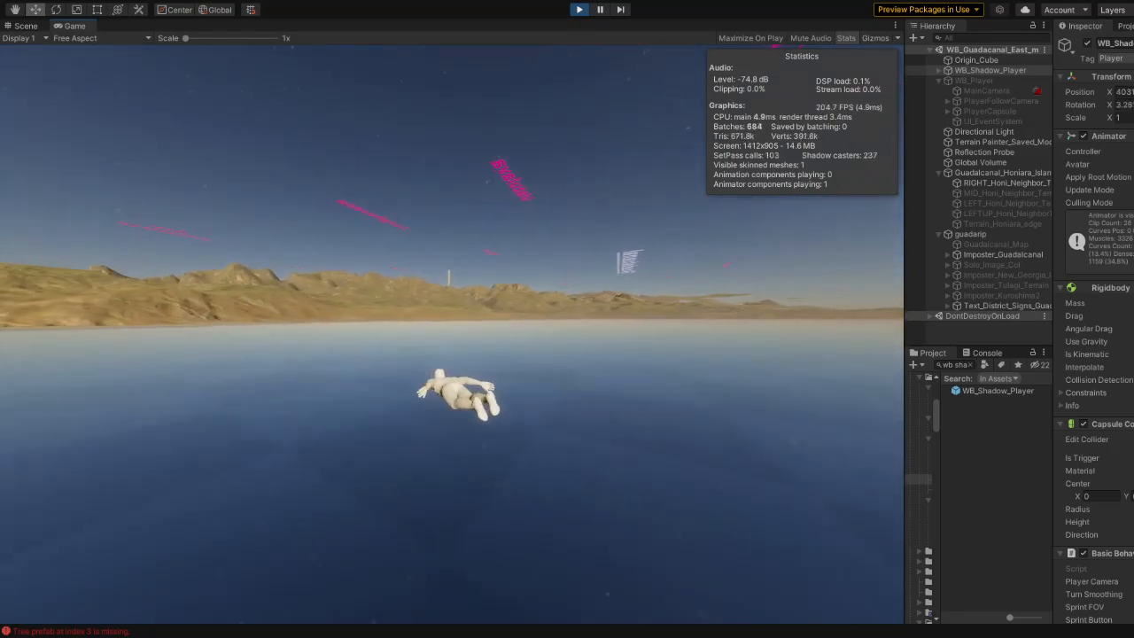
key(d)
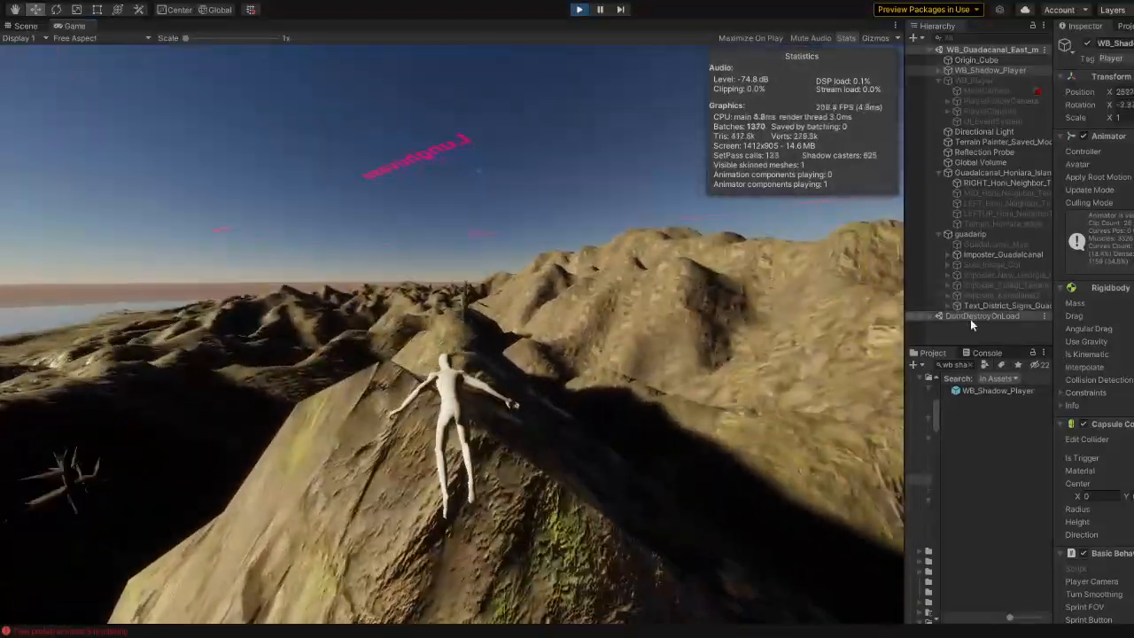
key(w)
key(w)
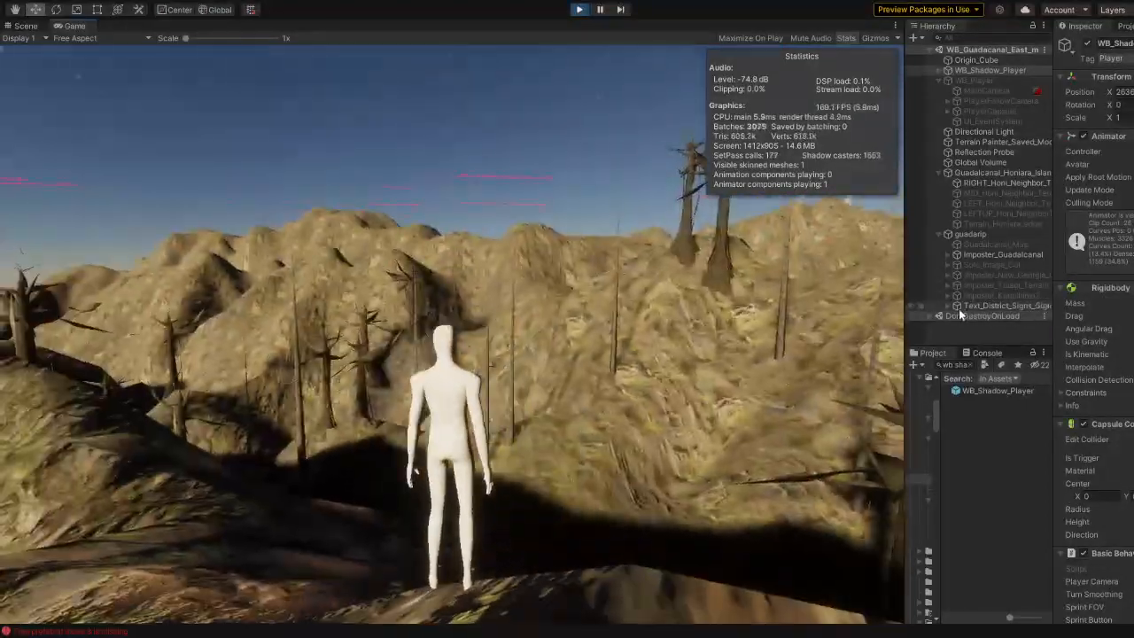
key(f)
key(w)
key(f)
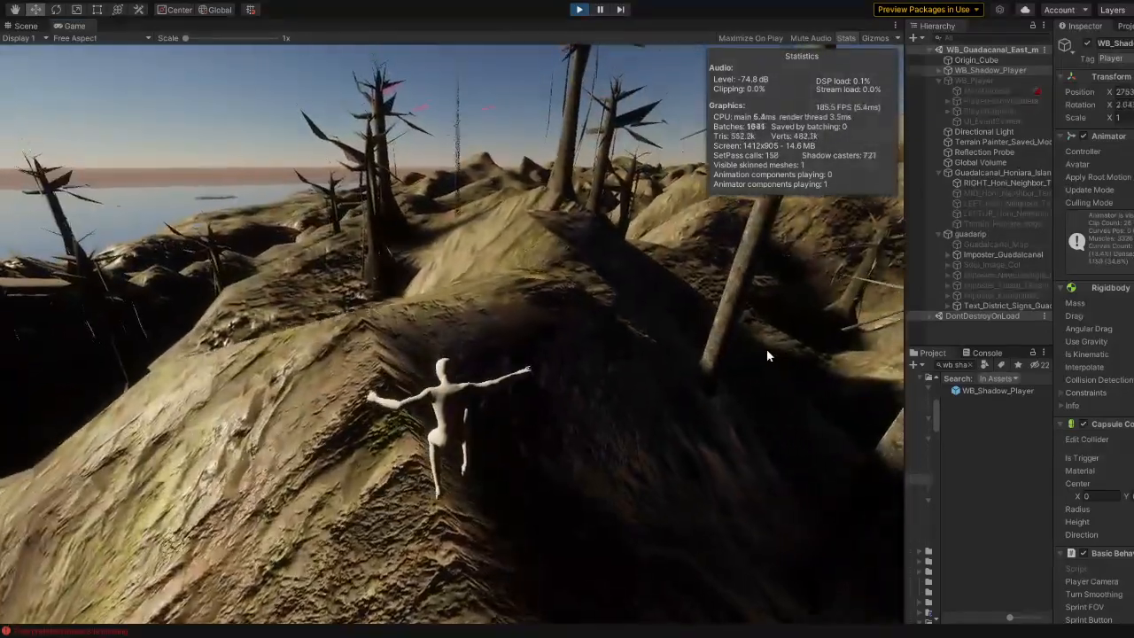
key(w)
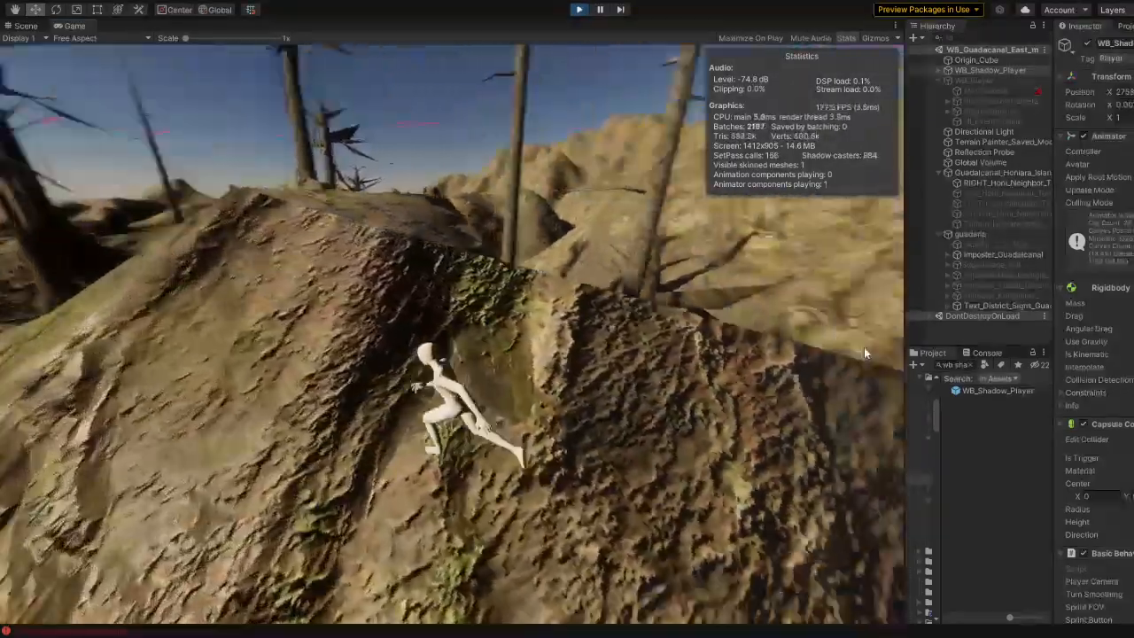
key(w)
key(f)
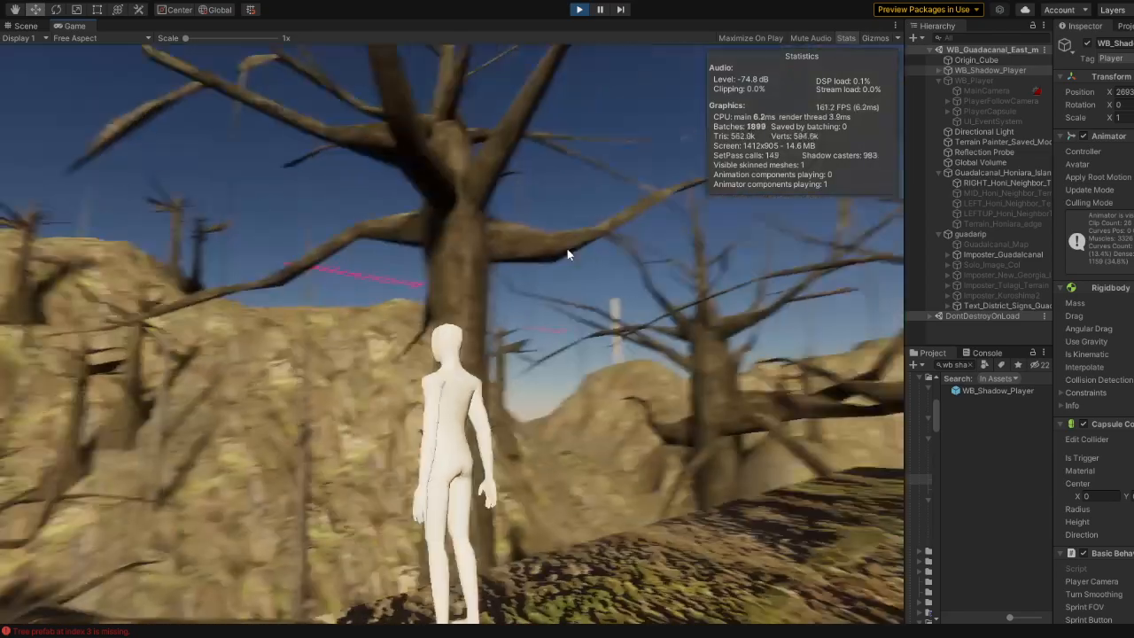
Step: Alternate running and flying along the high ridges to examine the coastline, cliff textures and distant mountains
key(w)
key(f)
key(f)
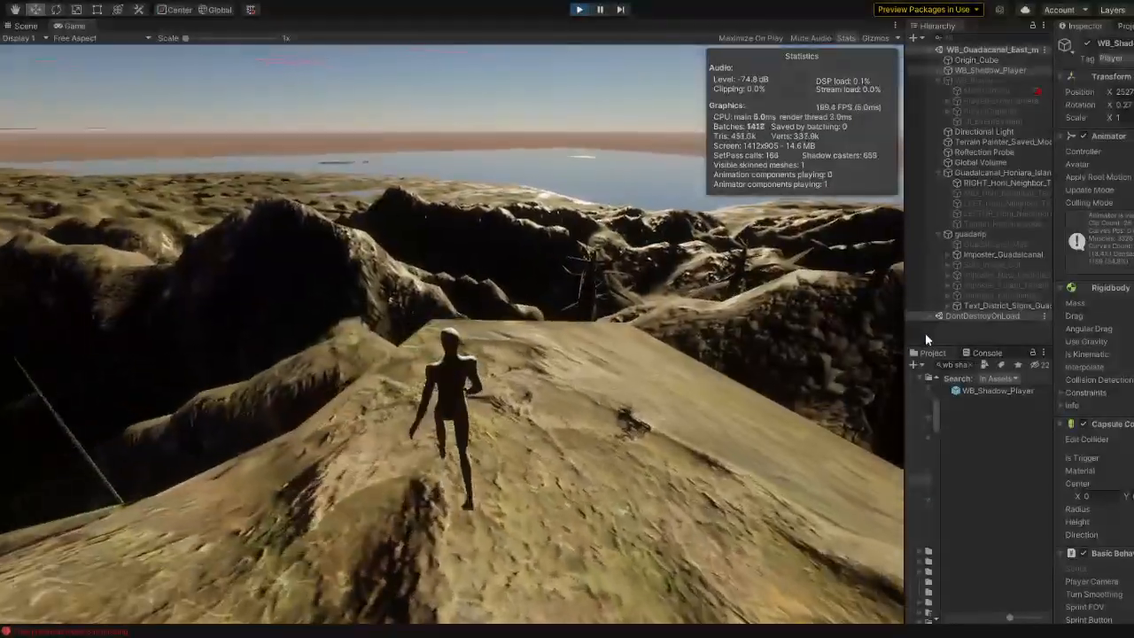
key(shift)
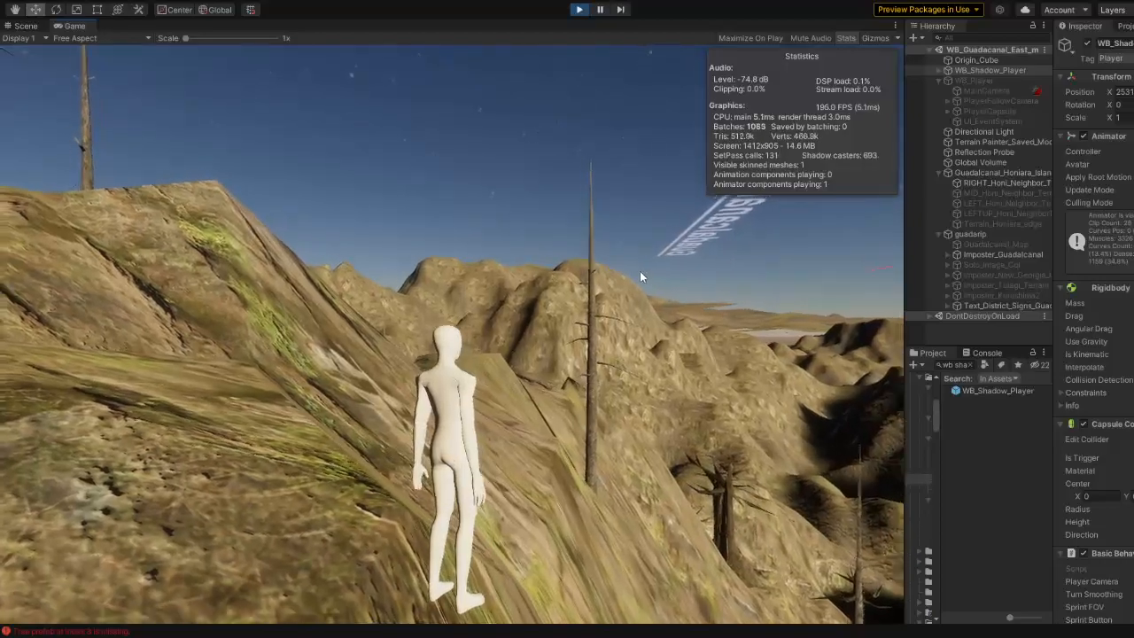
key(w)
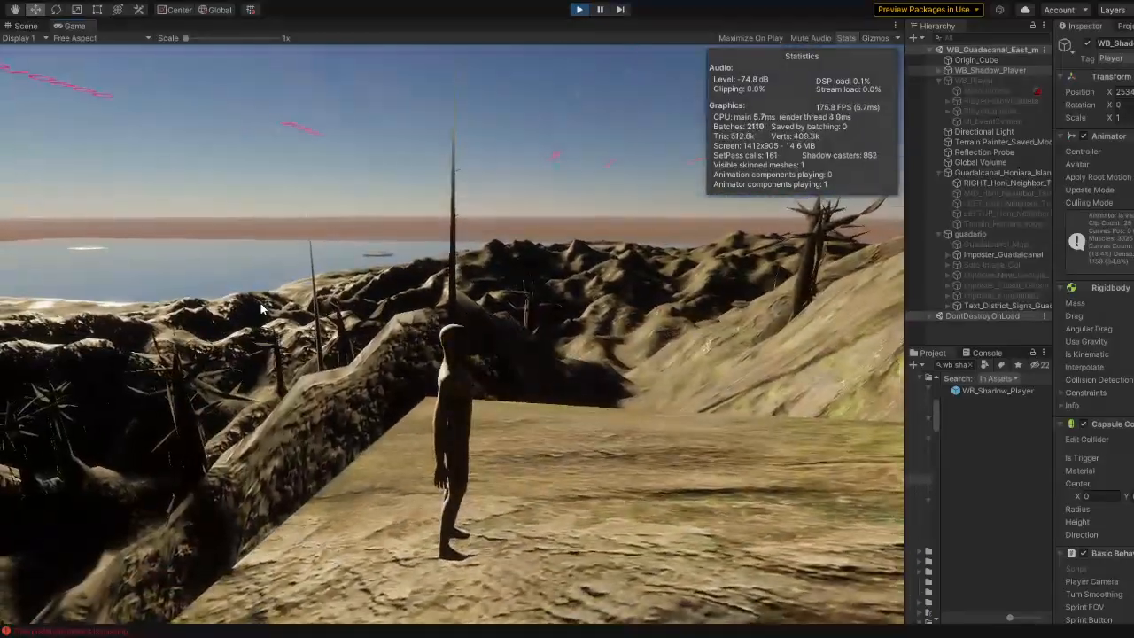
key(f)
key(w)
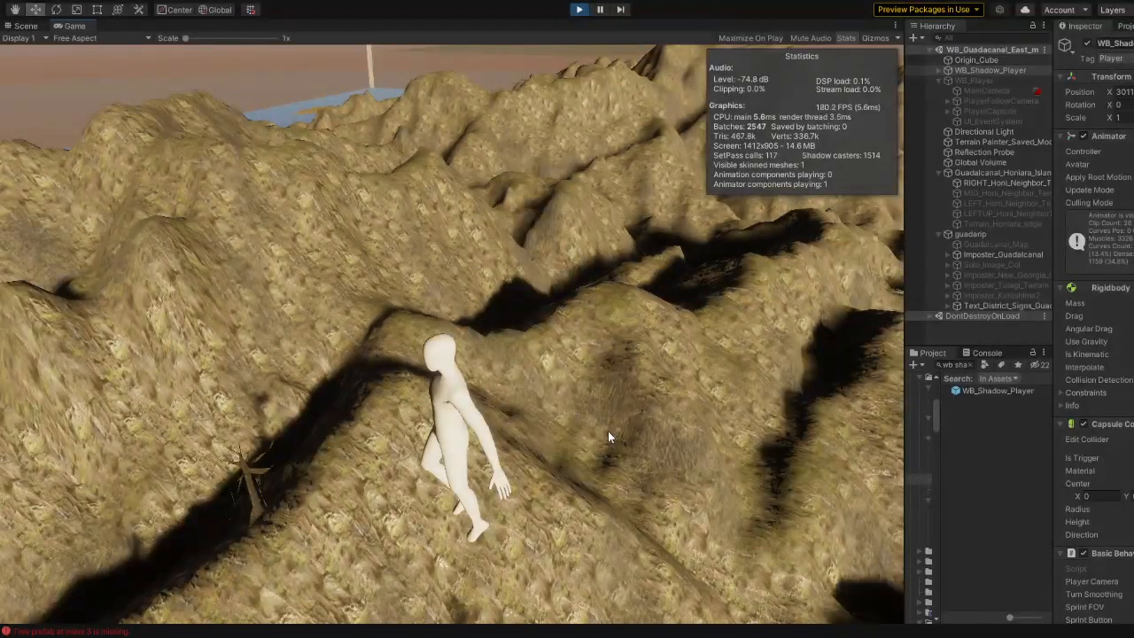
key(shift+s)
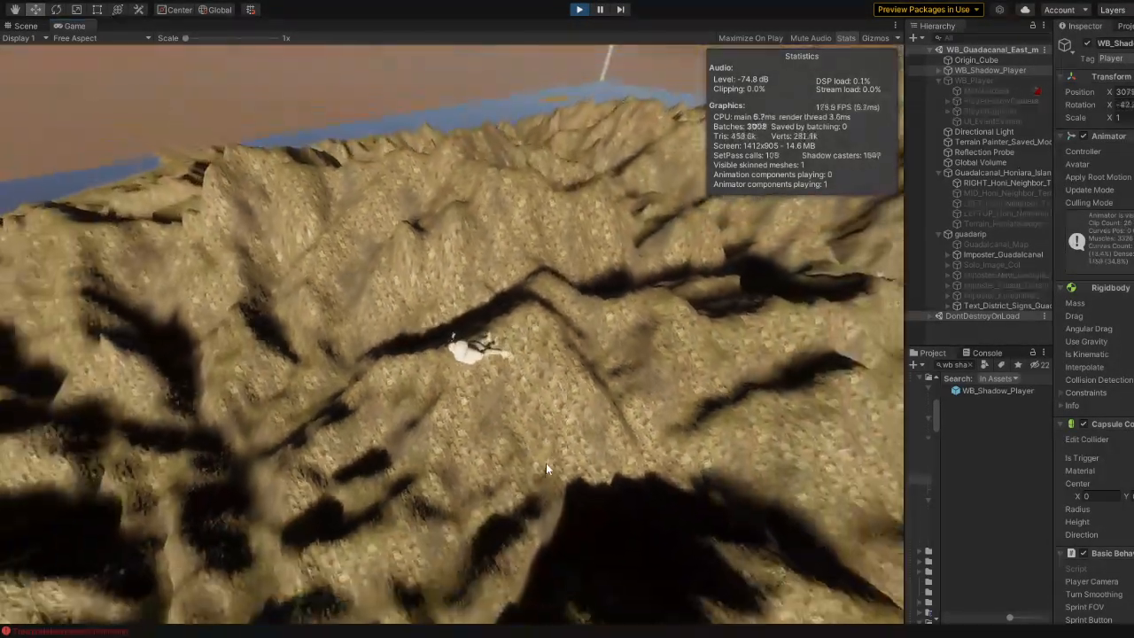
key(a)
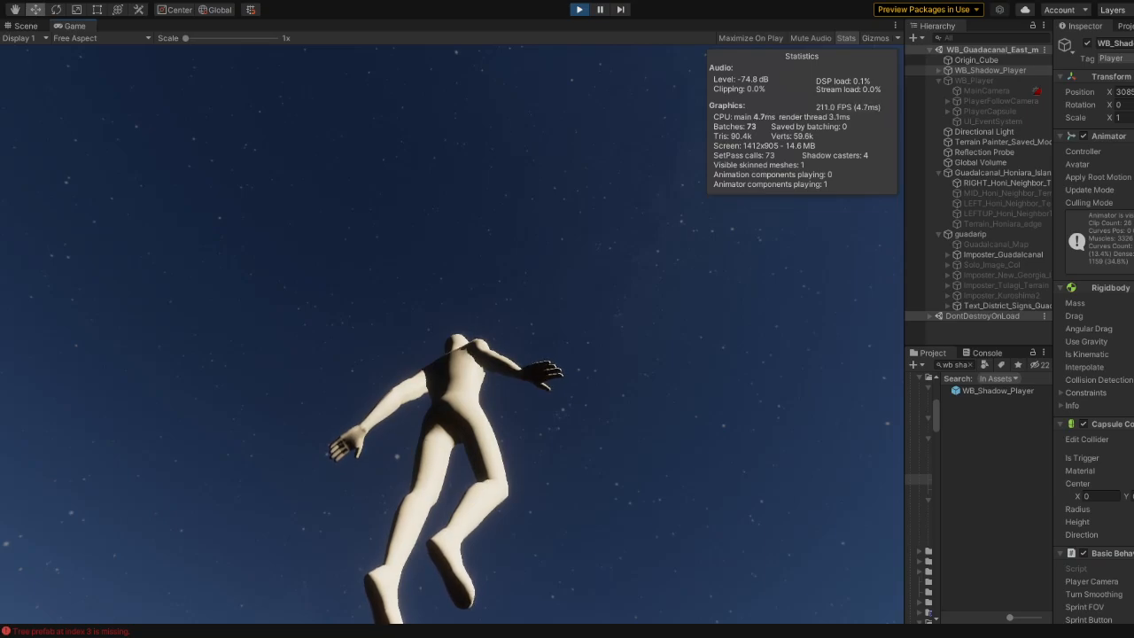
Step: Stop the playtest and deactivate the WB_Shadow_Player object
key(ctrl+p)
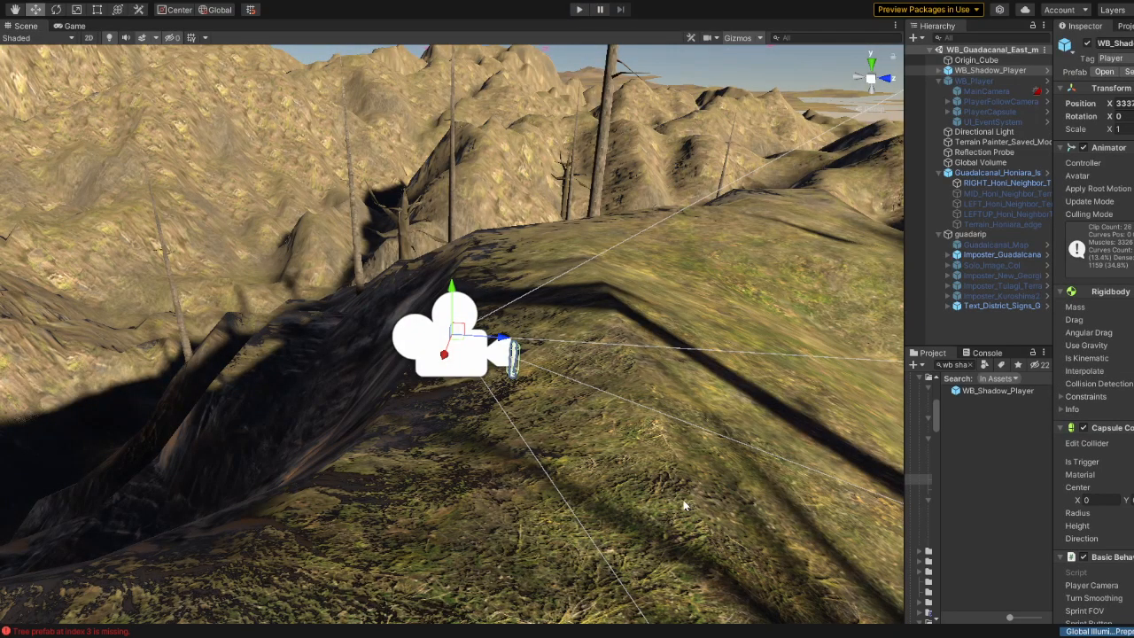
click(1089, 45)
Step: Survey the Guadalcanal terrain in the scene view, examining ground textures on the slopes, tree placement and the coastal plain
right_drag(600, 271, 138, 343)
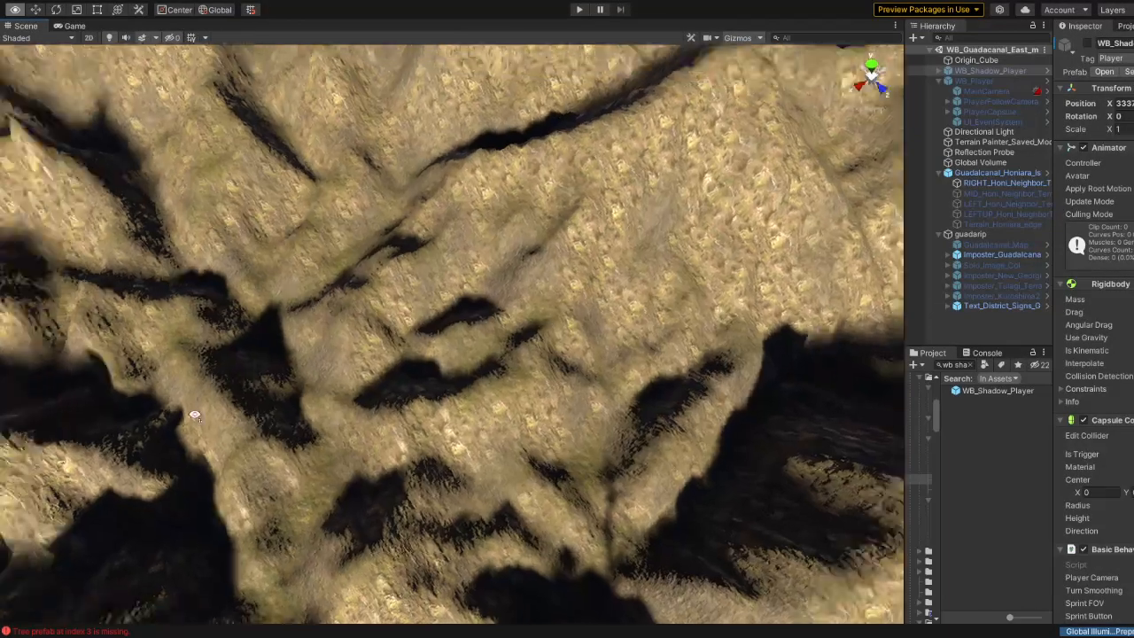
right_drag(195, 415, 37, 372)
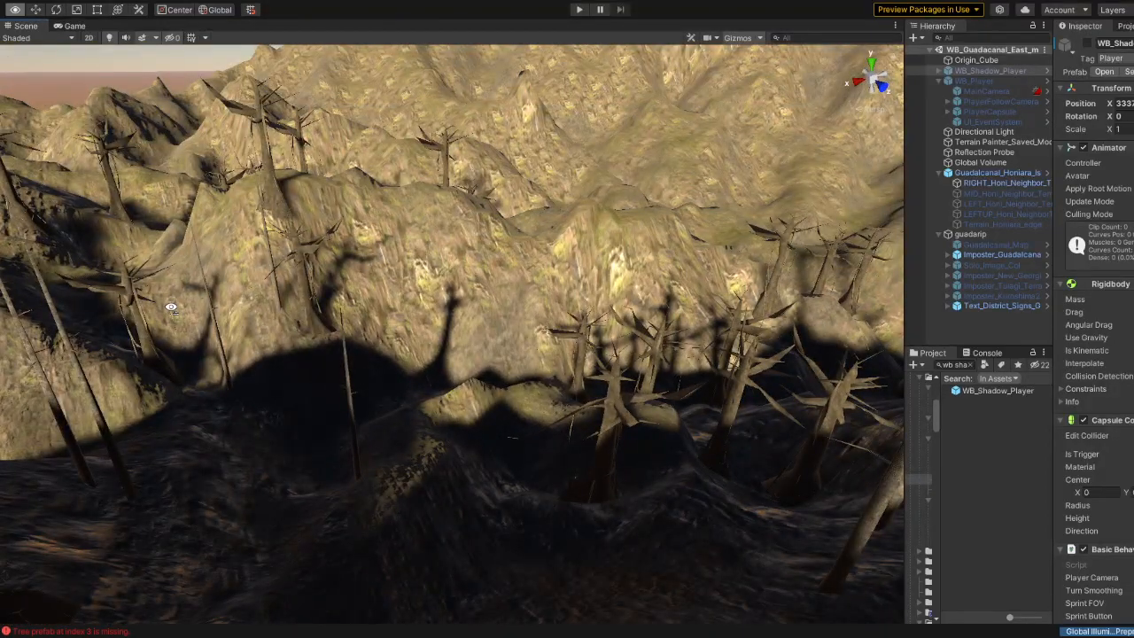
right_drag(171, 307, 278, 276)
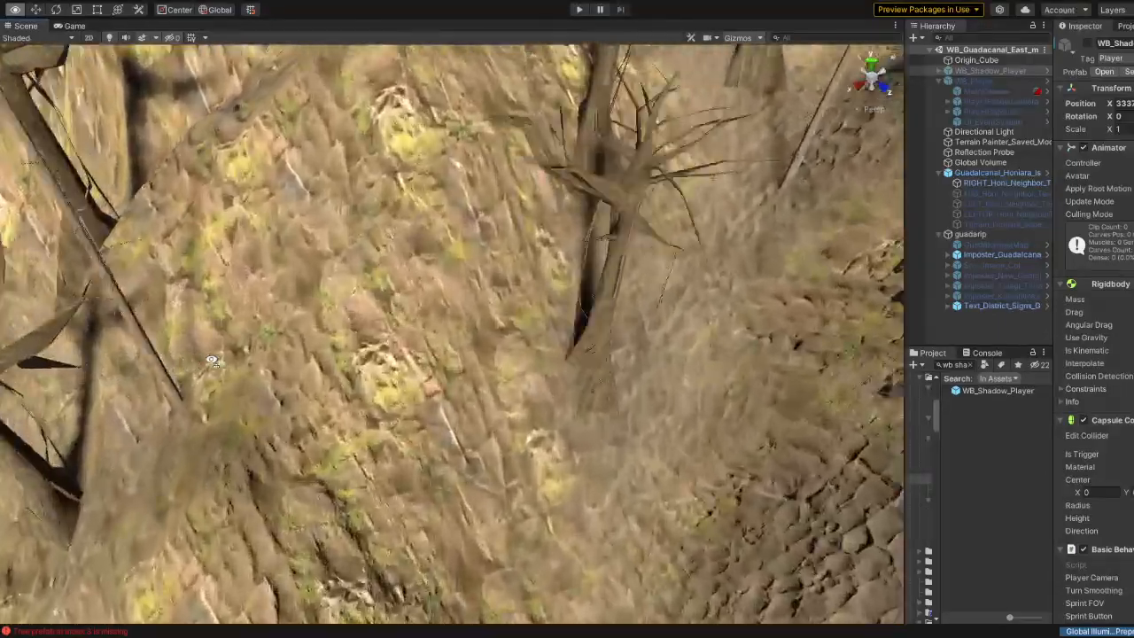
right_drag(211, 361, 50, 329)
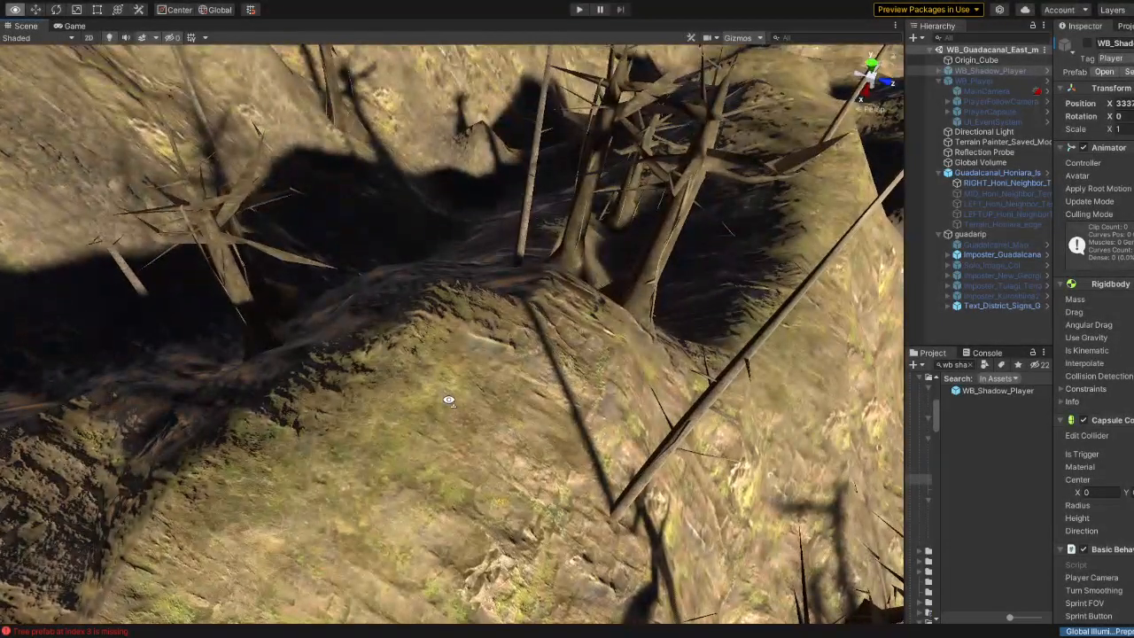
right_drag(449, 401, 362, 481)
right_drag(344, 424, 440, 350)
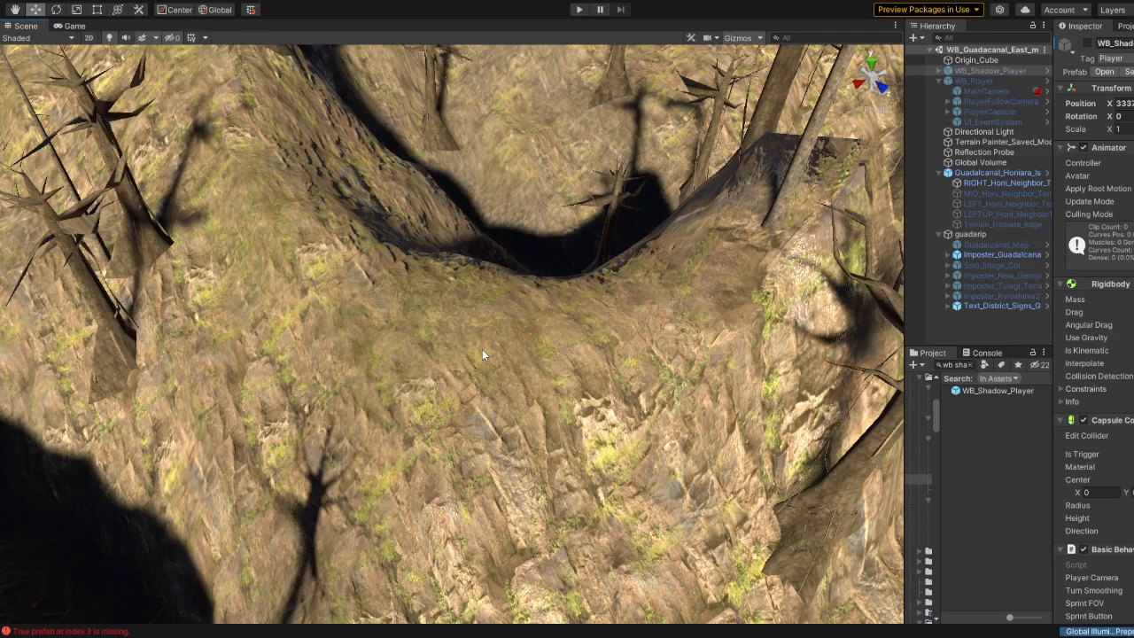
right_drag(335, 317, 288, 295)
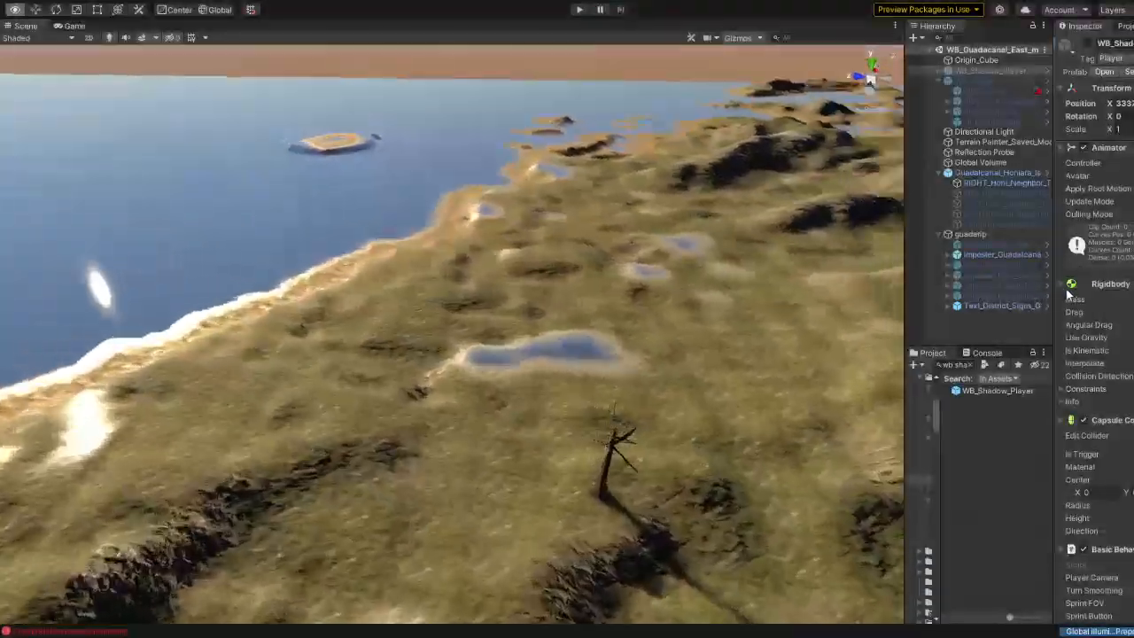
right_drag(178, 310, 229, 308)
Step: Select the Terrain Painter_Saved_Modifiers object and inspect the Grass layer's Height range modifier against the hills and coast
click(527, 343)
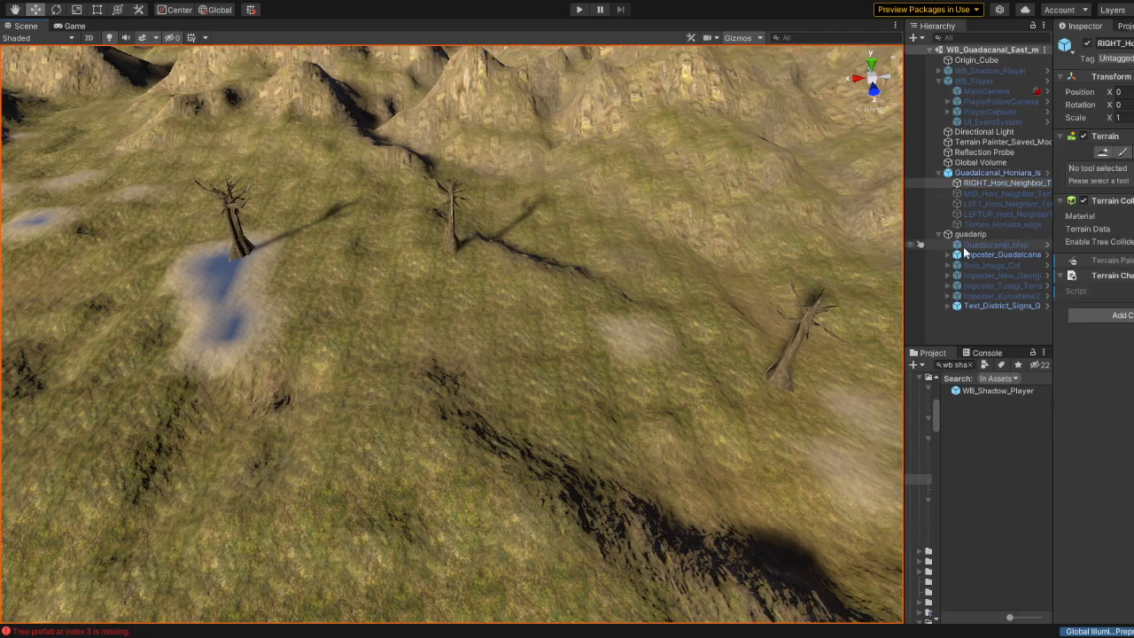
click(983, 142)
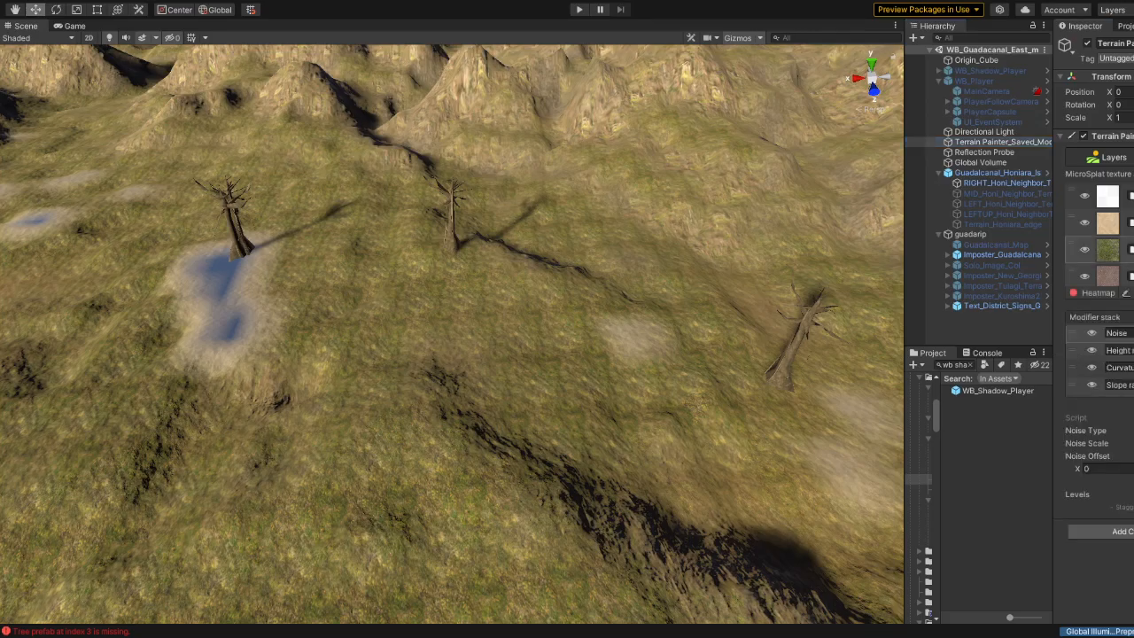
click(1110, 354)
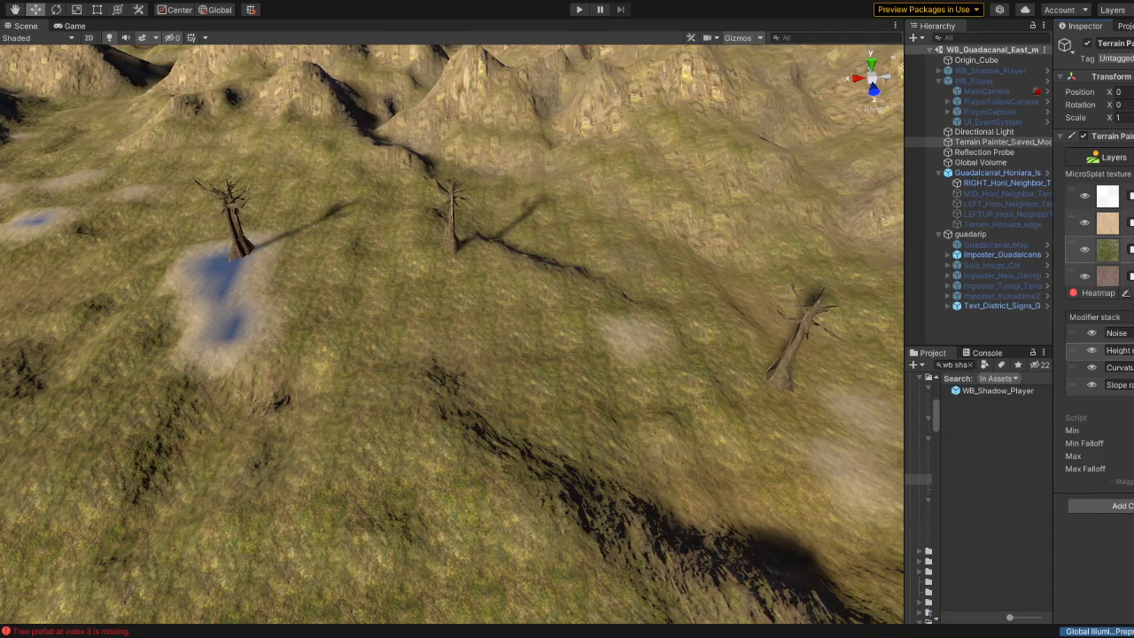
right_drag(572, 381, 569, 355)
key(w)
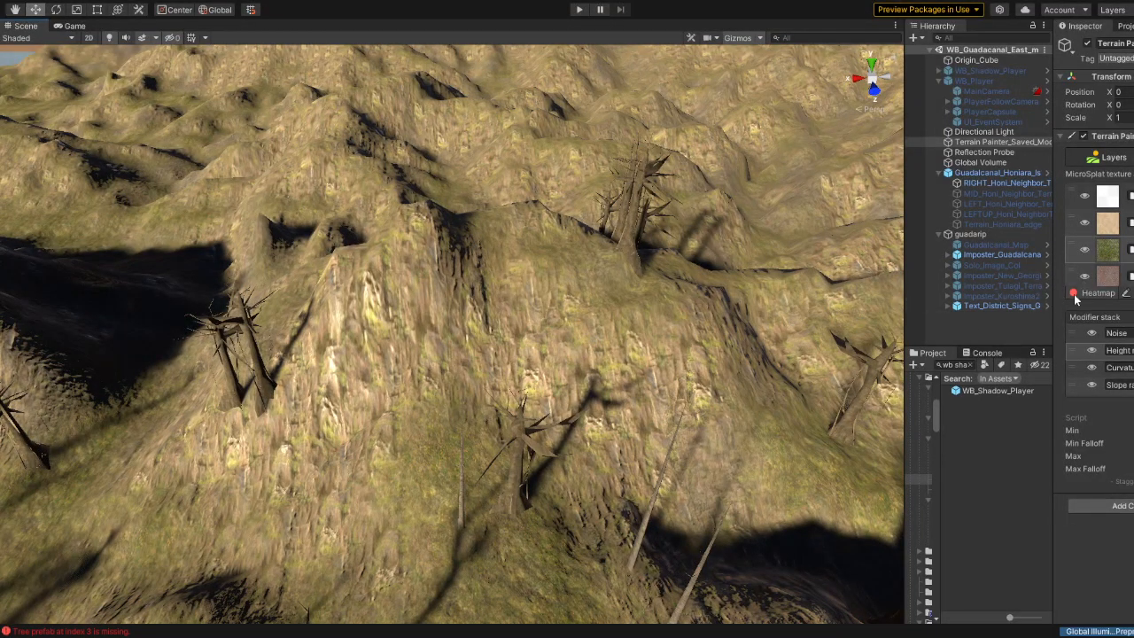
right_drag(753, 341, 948, 340)
click(1091, 354)
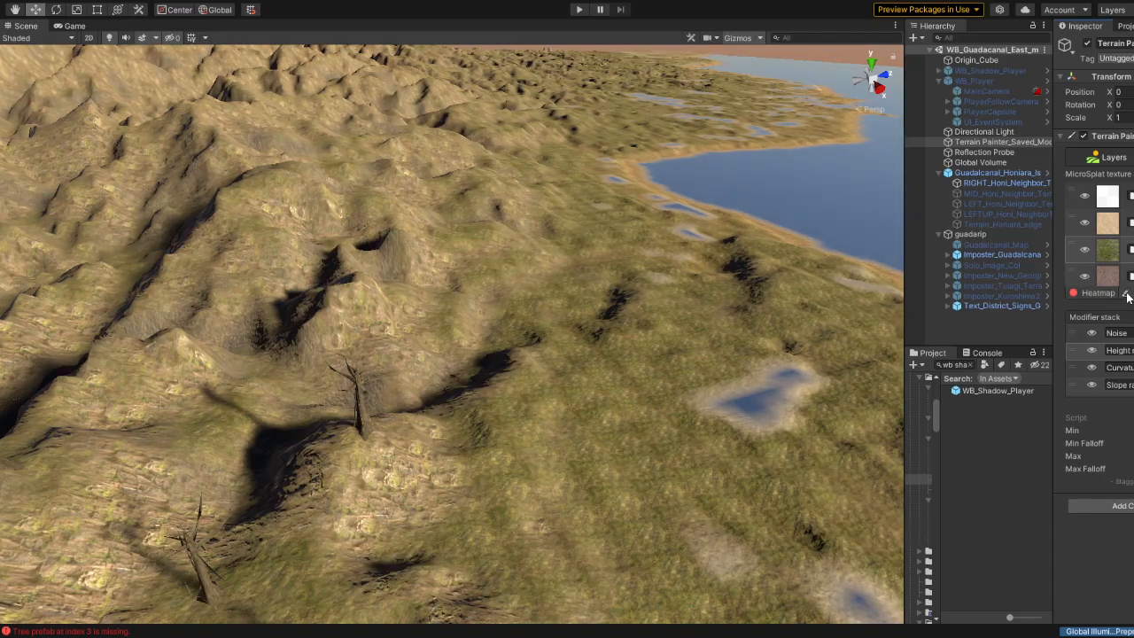
Step: Widen the Inspector and open the Grass layer's settings for editing, down to its tiling and modifier stack
drag(1053, 319, 925, 328)
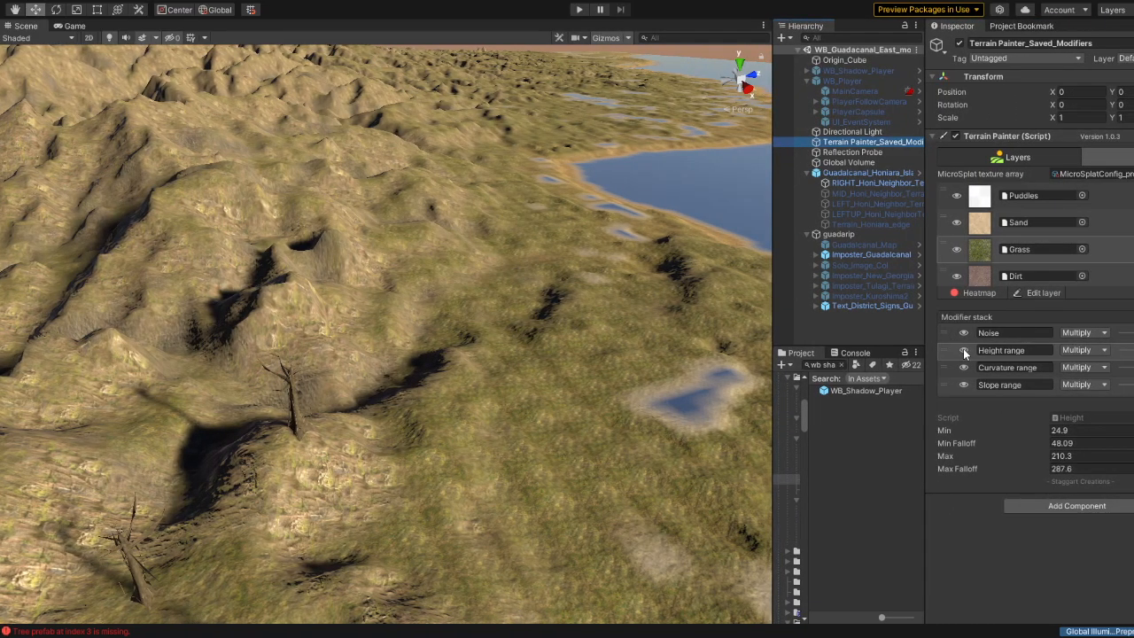
click(1043, 292)
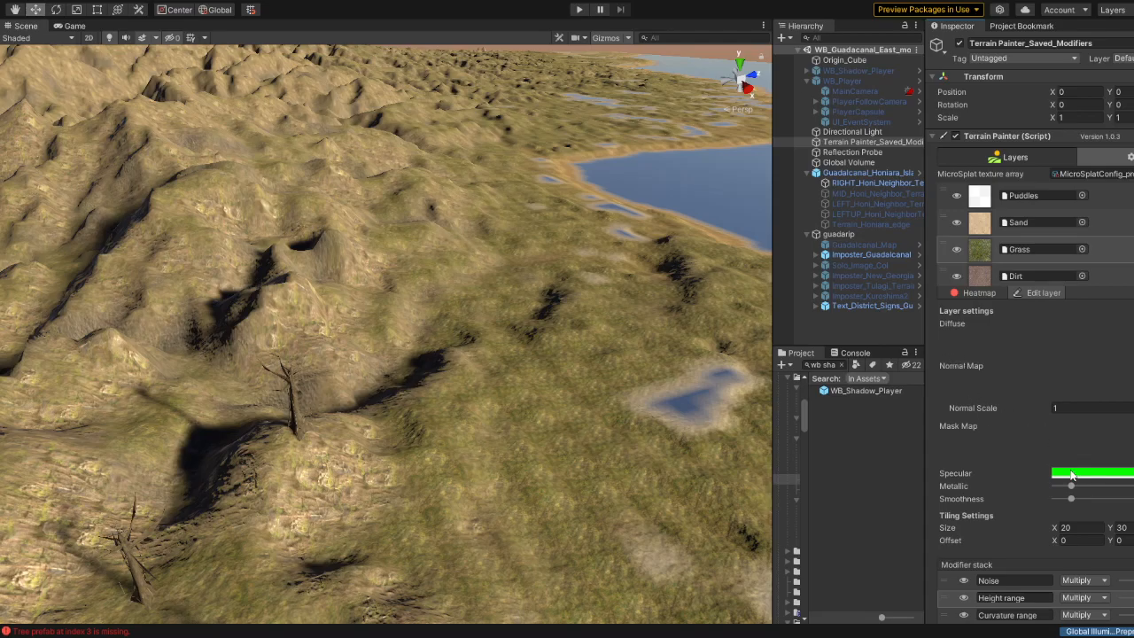
mouse_move(662, 306)
right_down()
mouse_move(519, 328)
mouse_move(575, 374)
mouse_move(609, 338)
mouse_move(458, 331)
mouse_move(659, 283)
right_up()
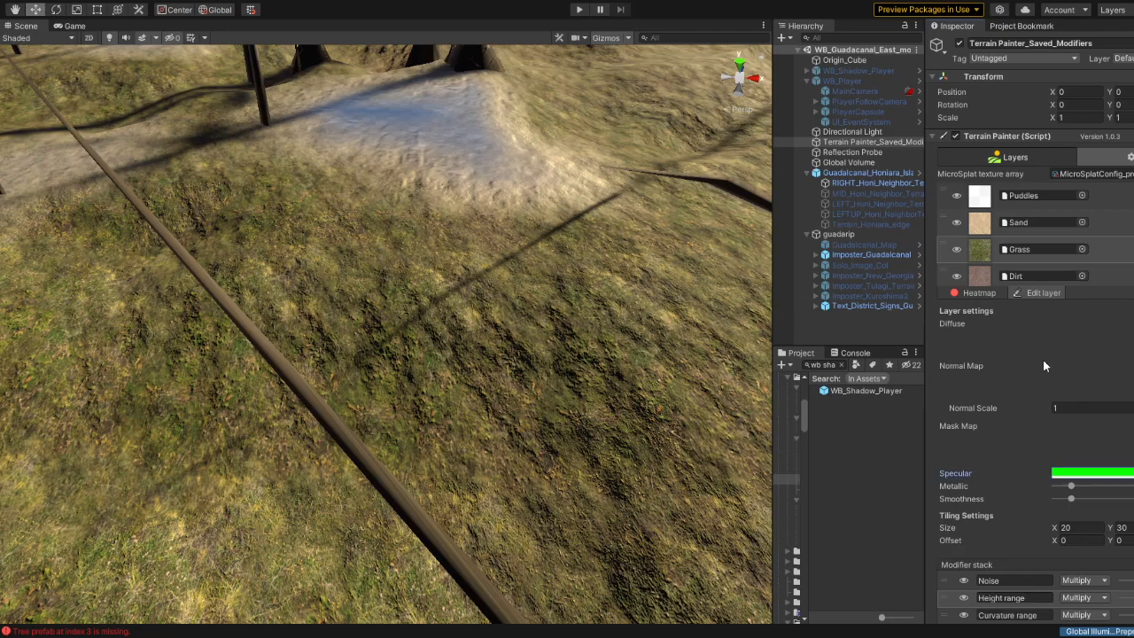
scroll(981, 346, down, 4)
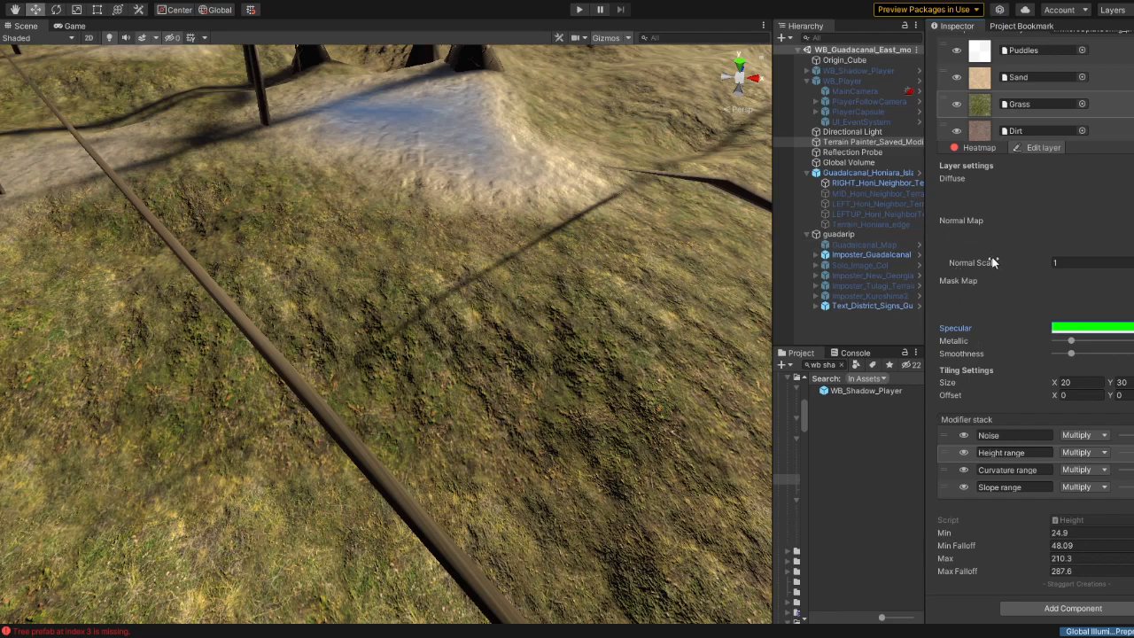
Step: Examine the grass and rock blending on the shaded ridges and steep cliffs in the scene view
right_drag(574, 348, 620, 339)
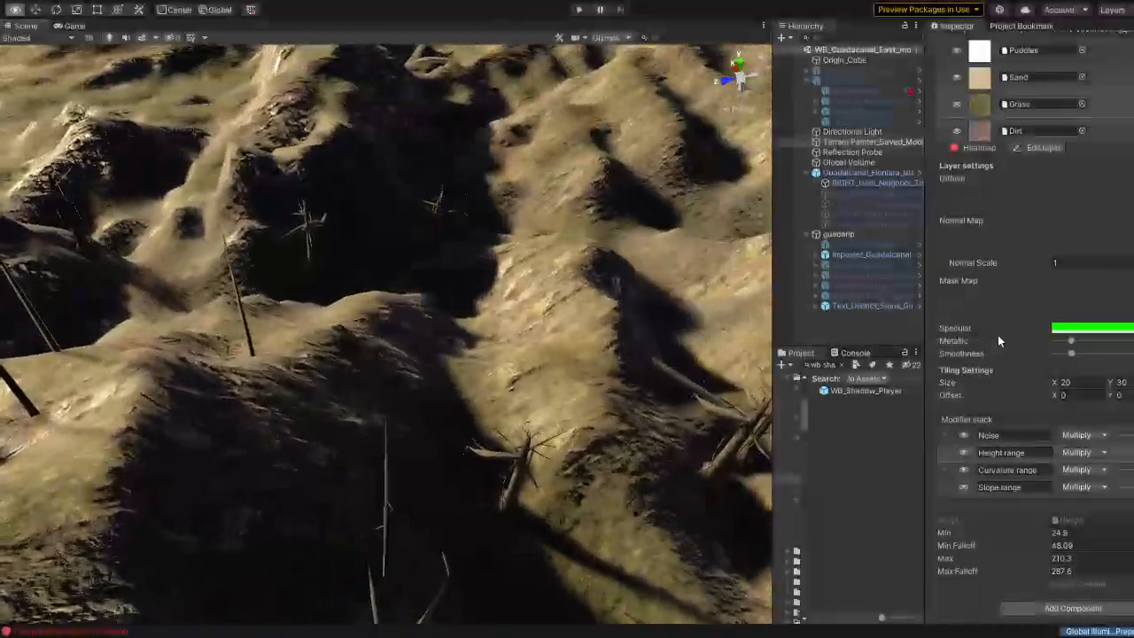
right_drag(1061, 341, 1133, 361)
key(w)
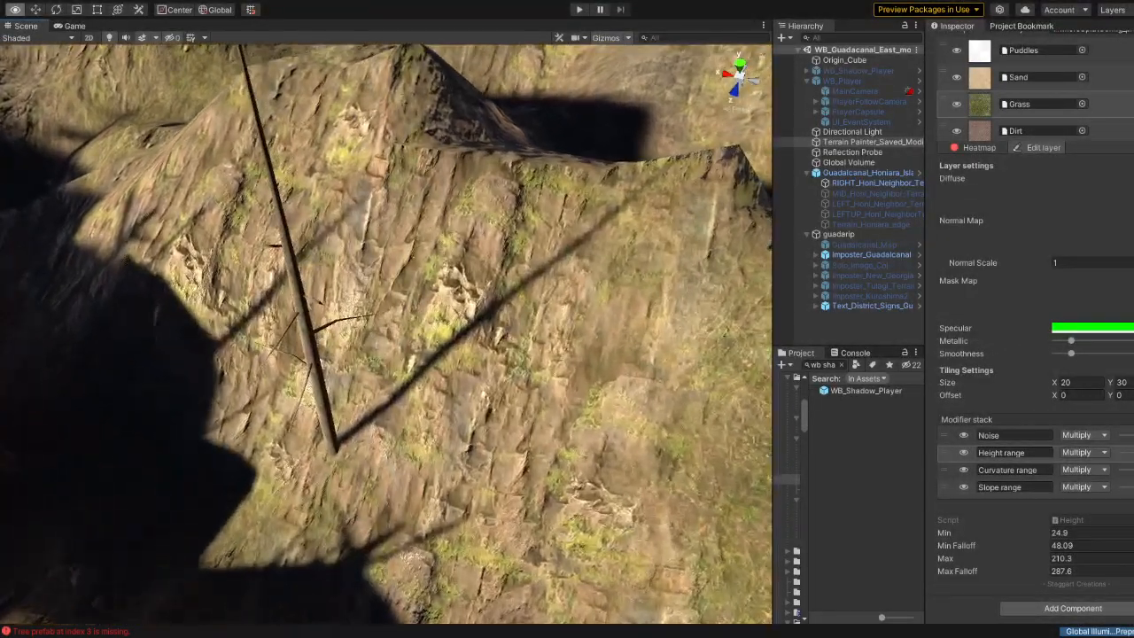
key(s)
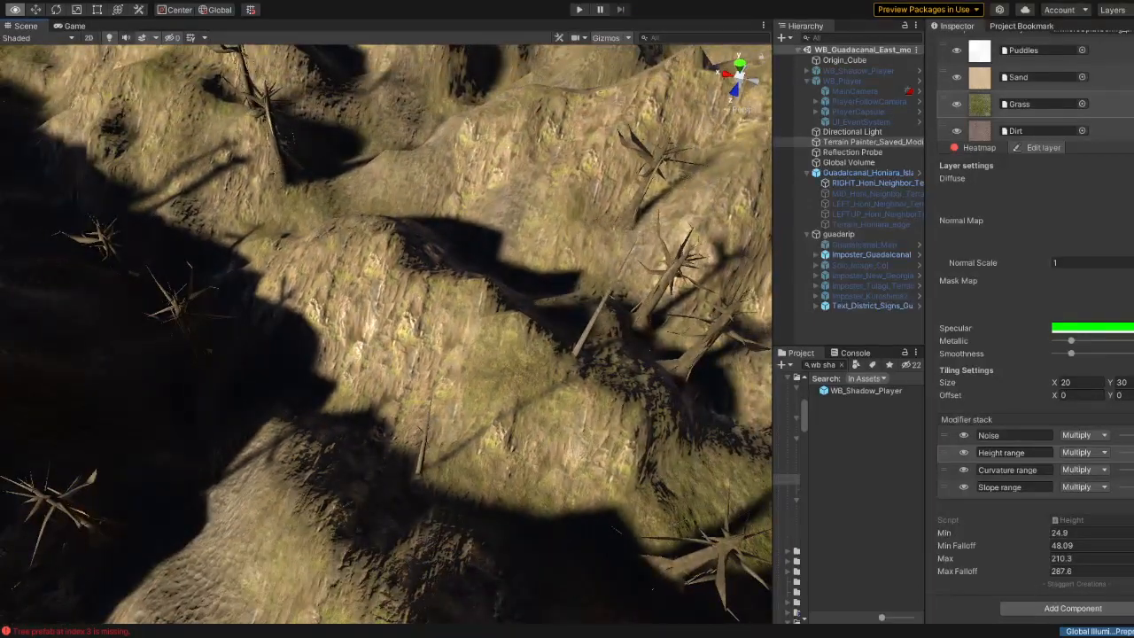
right_drag(1133, 361, 1129, 304)
key(a)
key(w)
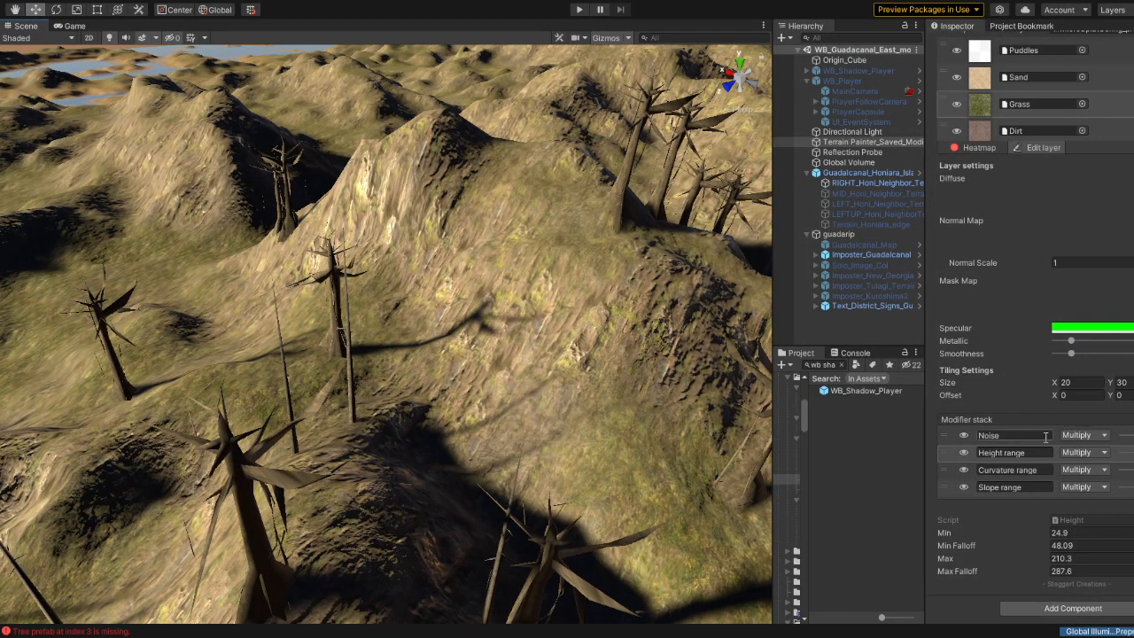
Step: Select the Grass layer's Slope range modifier and toggle the layer's heatmap preview over the mountain slopes
click(980, 498)
right_drag(467, 346, 1002, 395)
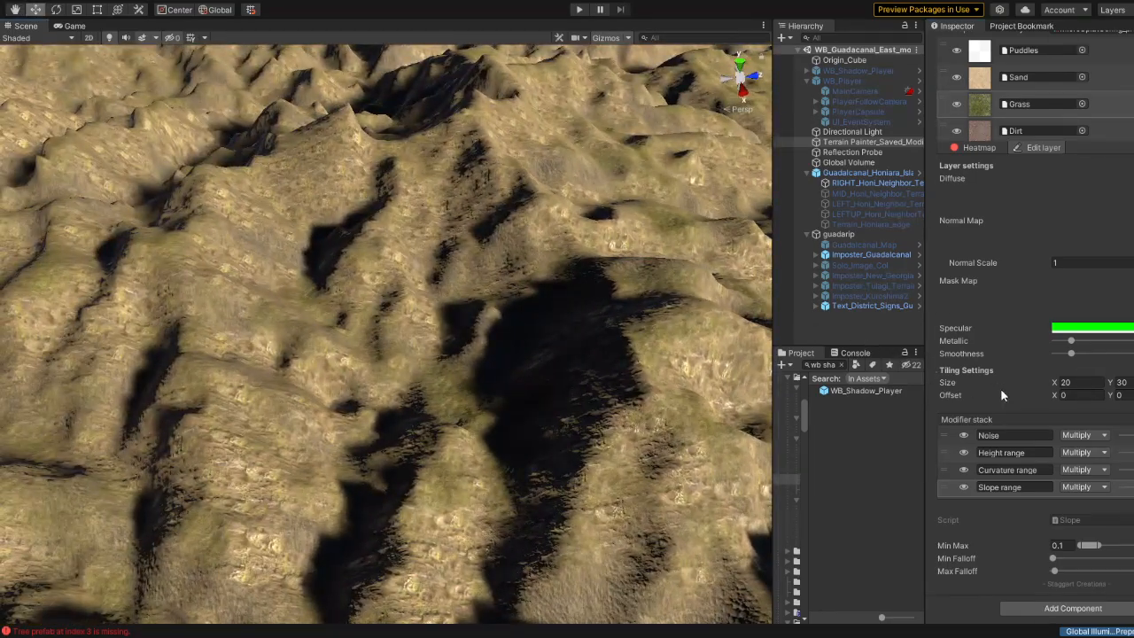
click(980, 148)
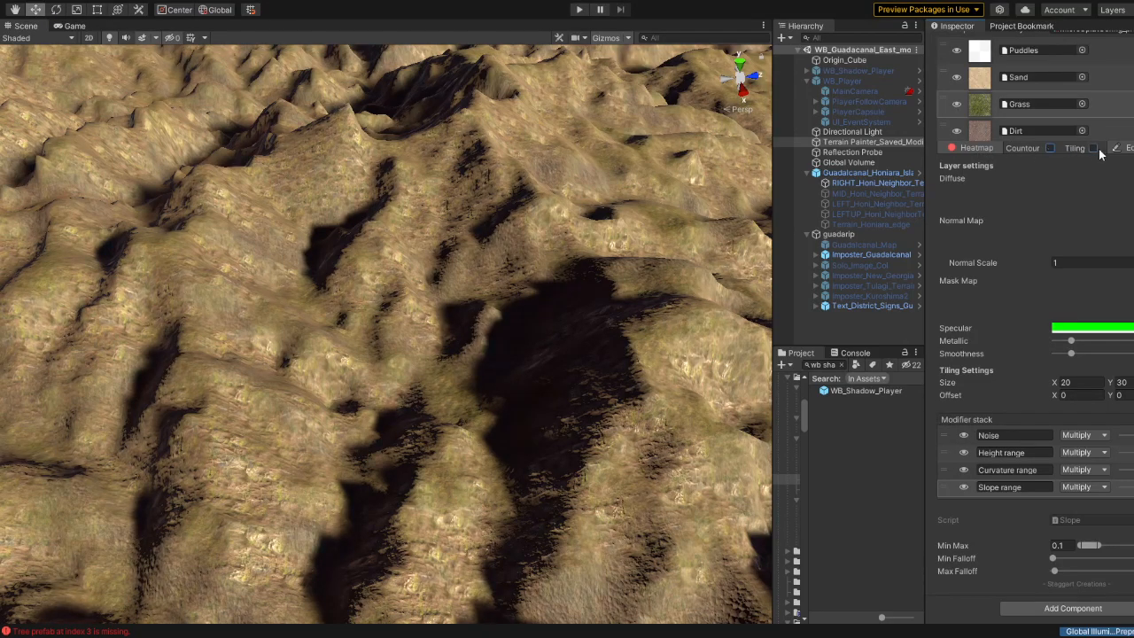
click(991, 151)
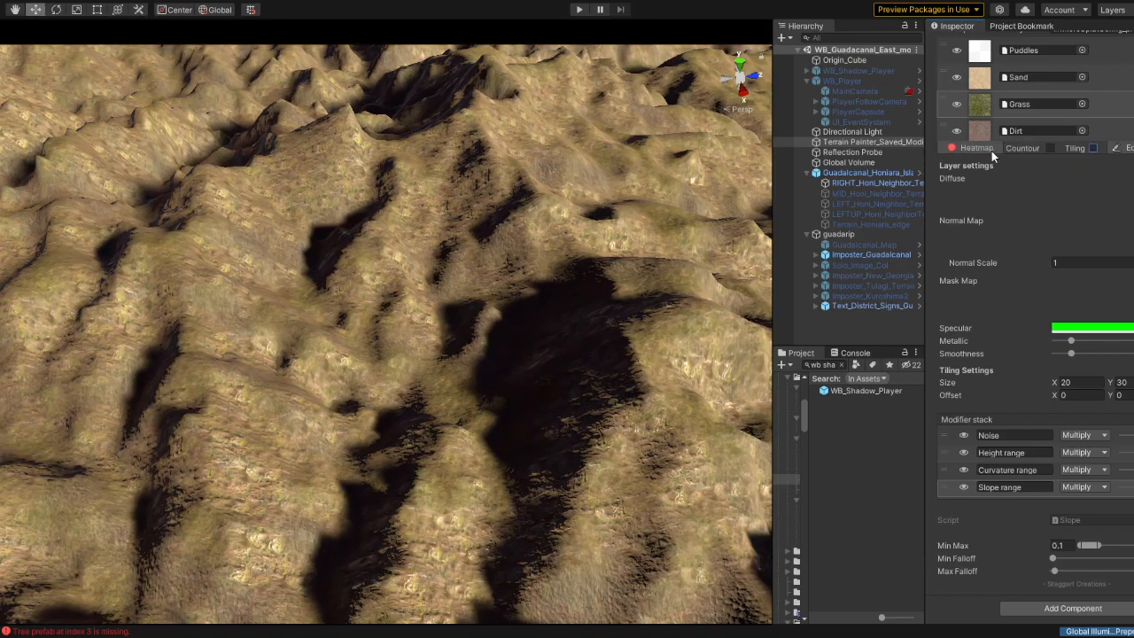
Step: Toggle the Grass layer's heatmap preview and raise the upper limit of its Slope range to spread grass onto steeper slopes
click(991, 150)
click(991, 151)
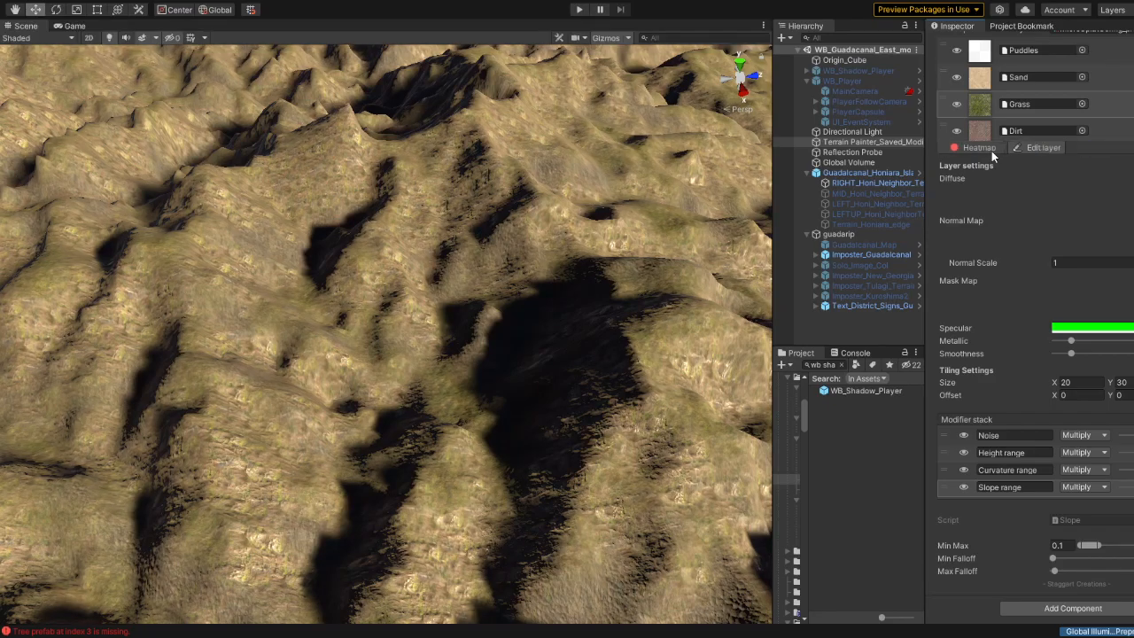
click(991, 150)
click(992, 151)
drag(1103, 545, 1106, 545)
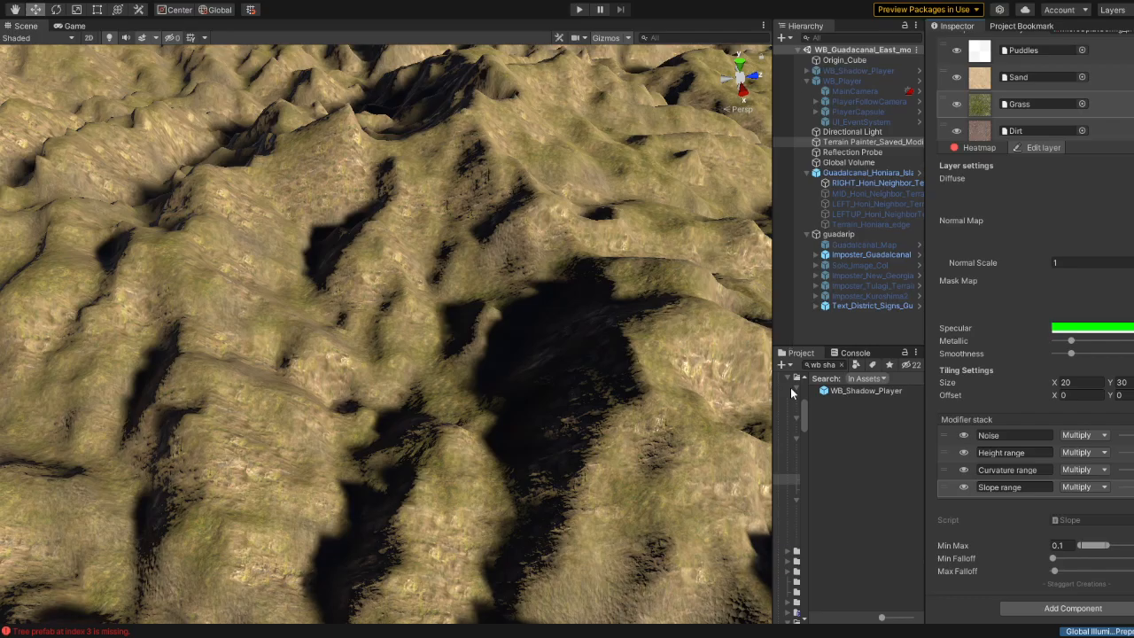
Step: Adjust the scene view and Inspector widths and examine the grass coverage over the coastal lowlands, ponds and mountain ridges
drag(769, 306, 927, 306)
right_drag(550, 341, 658, 387)
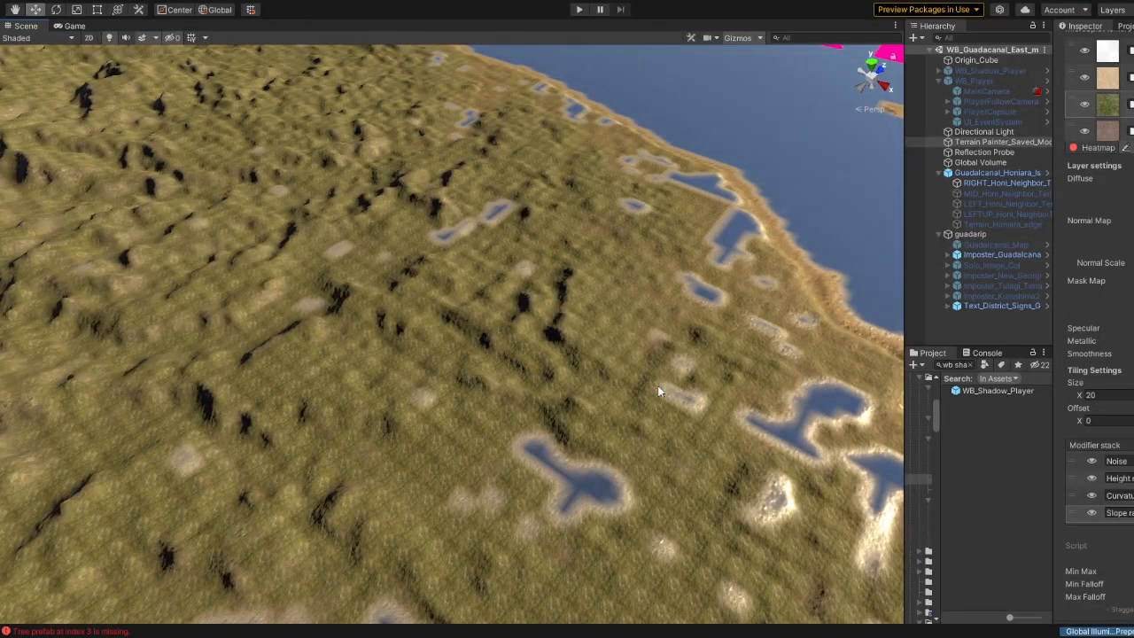
right_drag(658, 389, 365, 338)
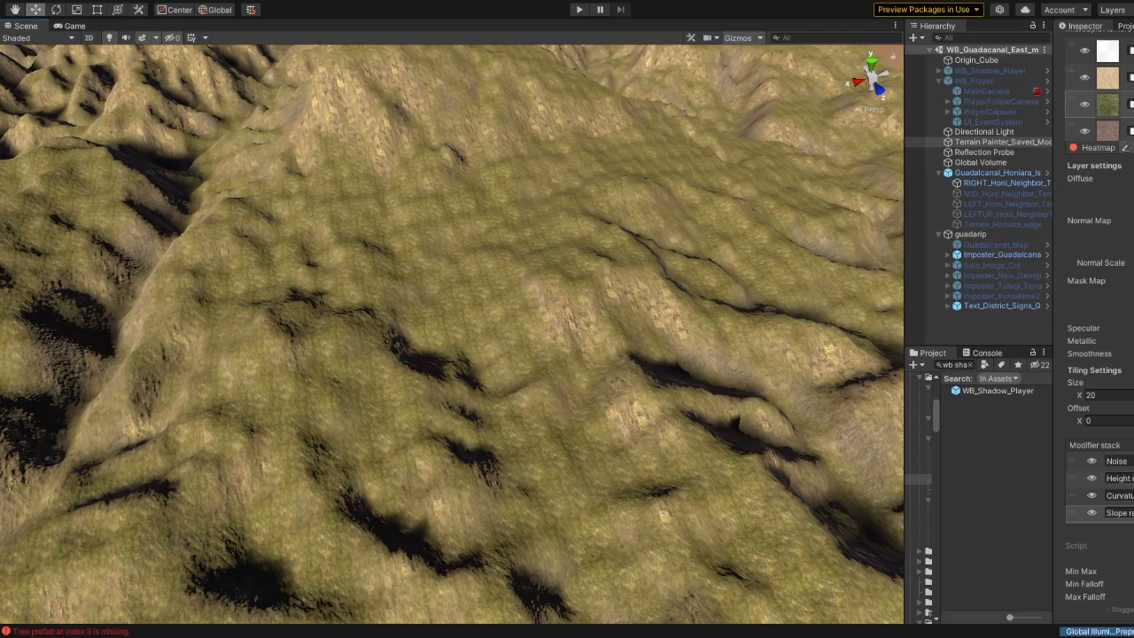
scroll(1107, 89, down, 2)
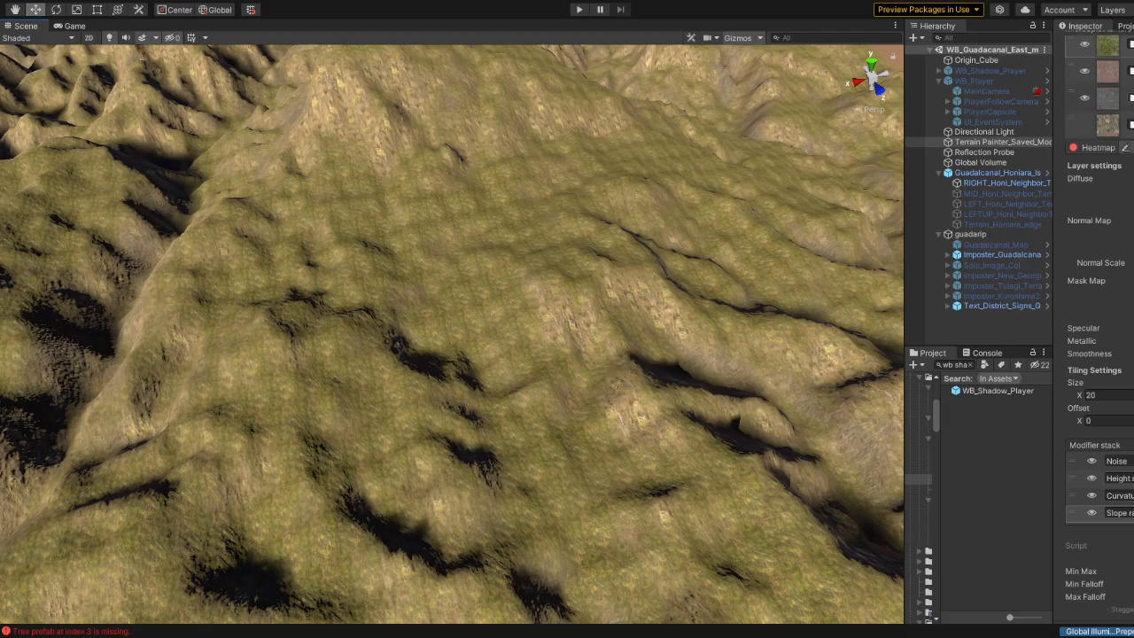
scroll(1099, 88, up, 1)
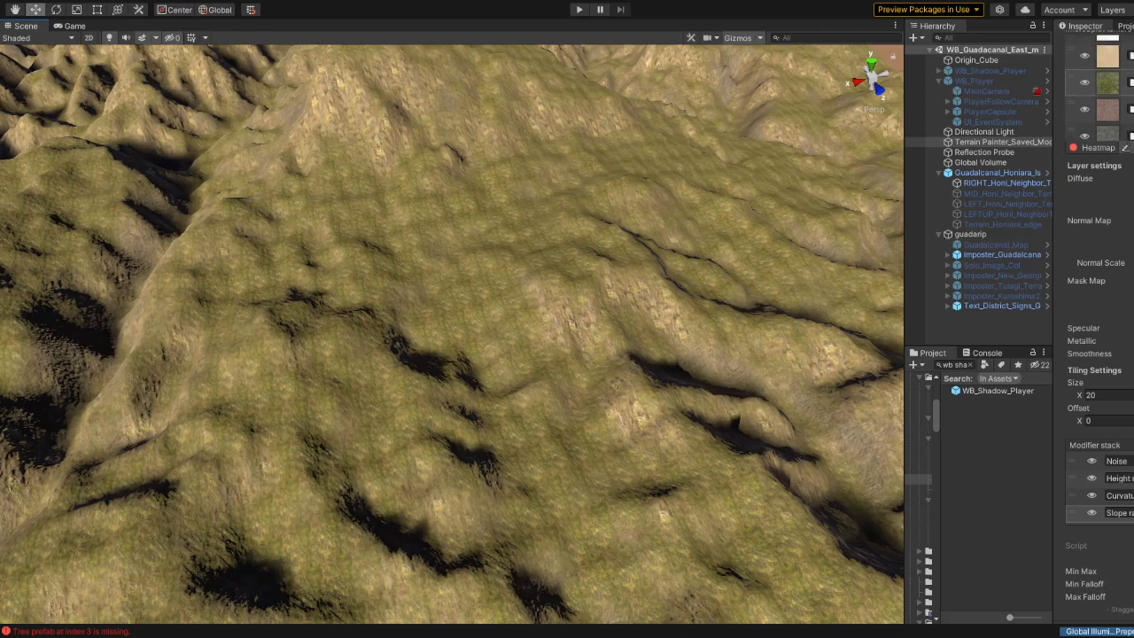
drag(1050, 443, 1012, 444)
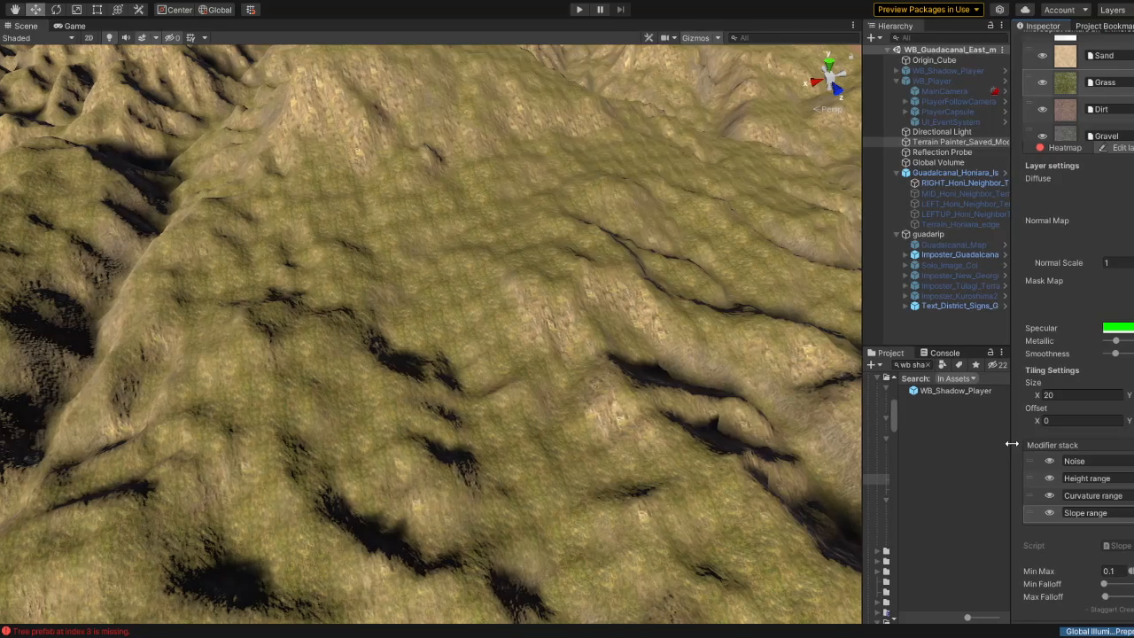
right_drag(651, 390, 640, 321)
Step: Toggle the Grass layer's heatmap preview over the rocky hillside and return to the normal terrain shading
click(1042, 152)
click(1041, 151)
click(1042, 152)
click(1042, 152)
click(1042, 151)
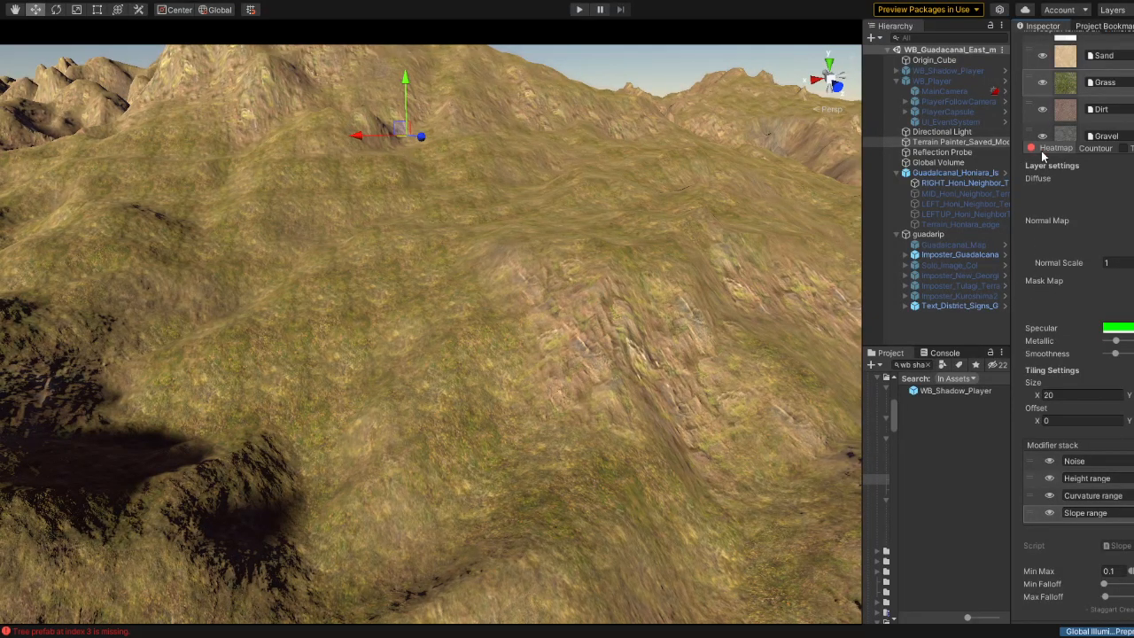
click(1041, 151)
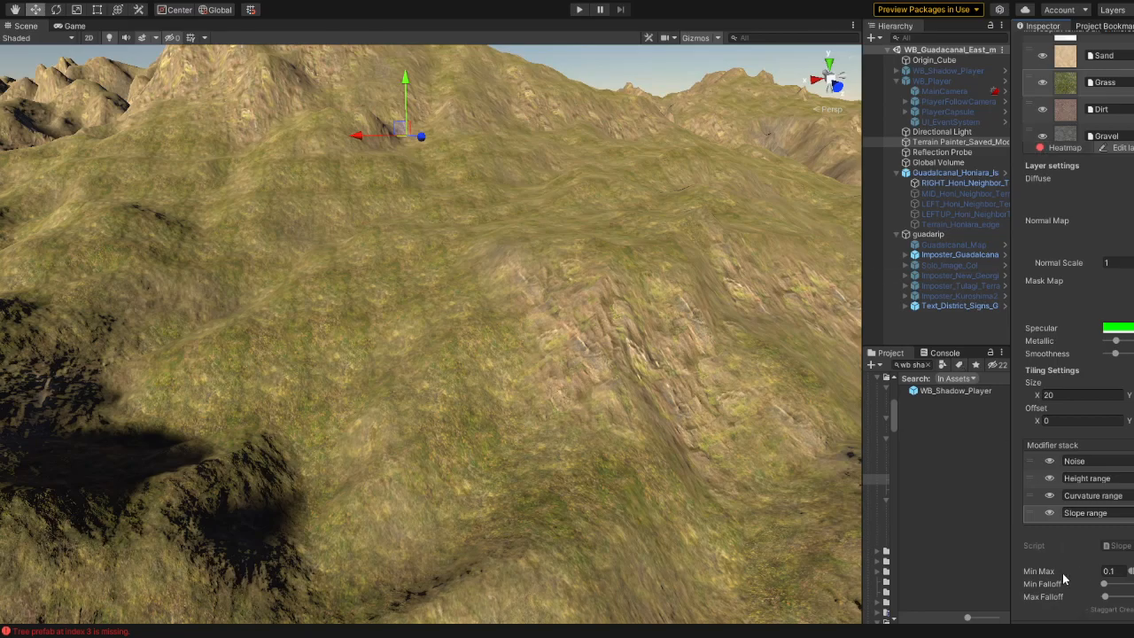
Step: Clear the Project search and toggle the Grass layer's Slope range modifier to compare the grass coverage on the mountainside
click(930, 366)
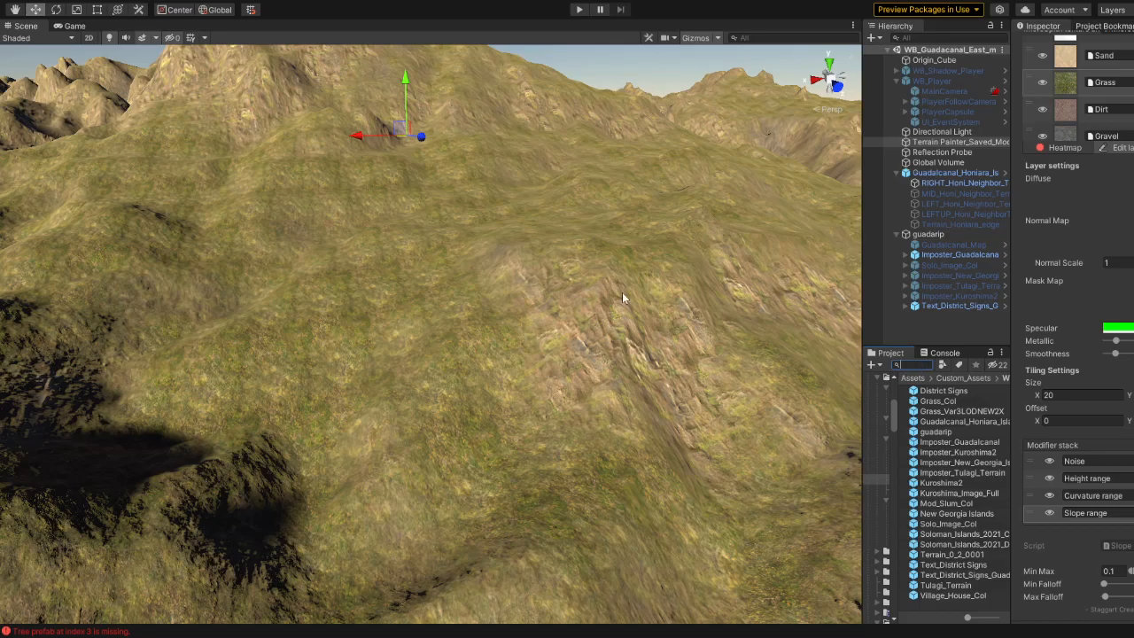
click(1050, 514)
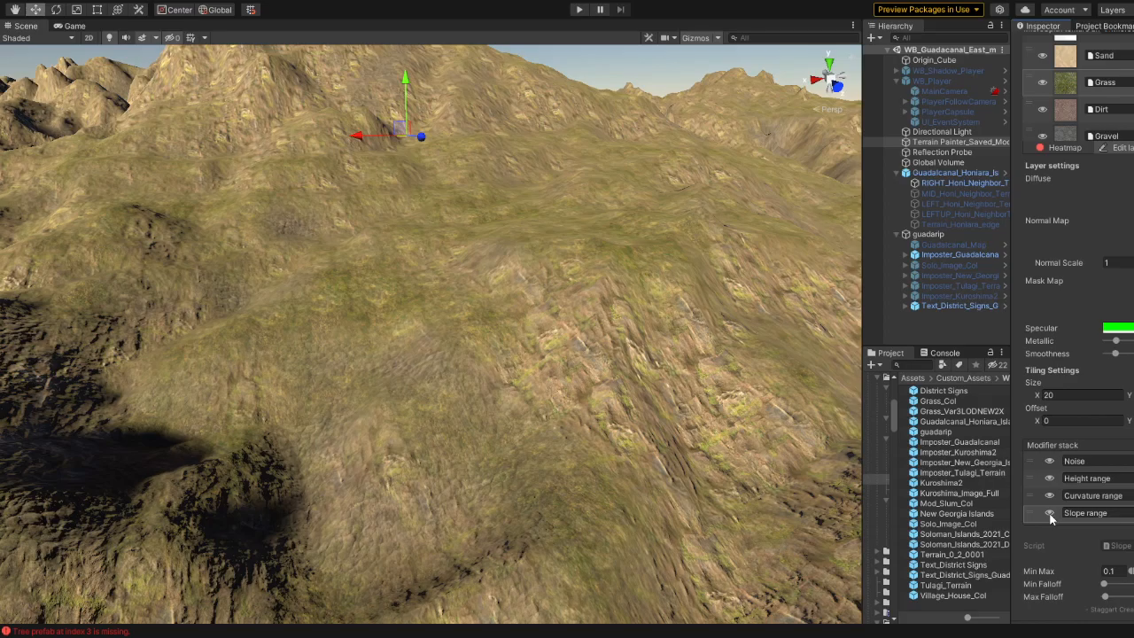
right_drag(562, 398, 438, 409)
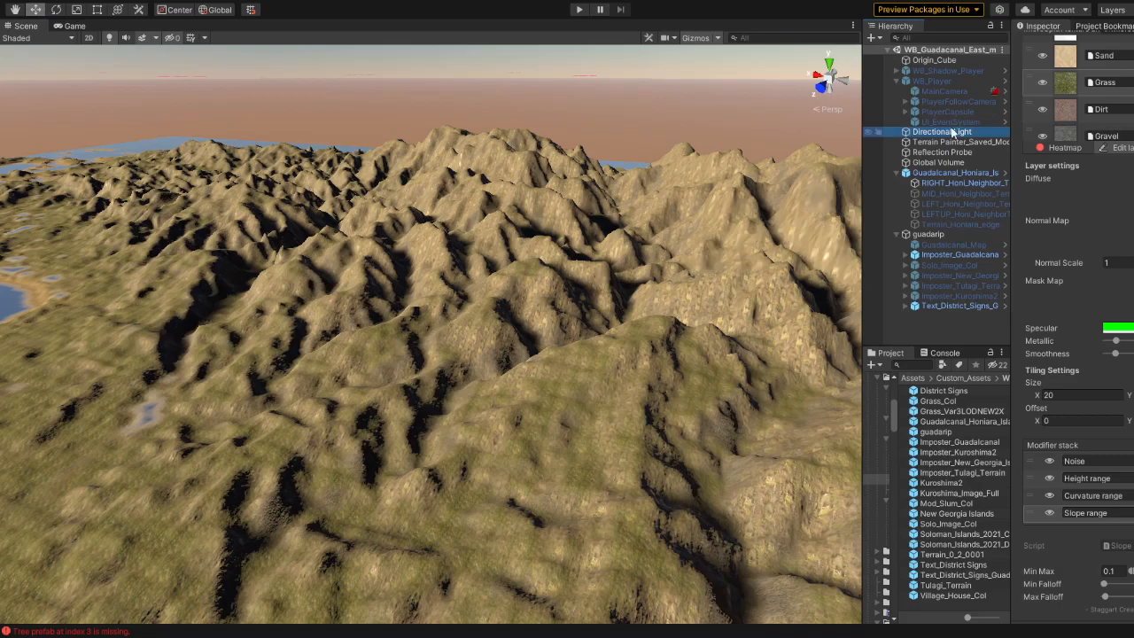
Step: Rotate the Directional Light to relight the mountains, bringing its X rotation to about 30.7
click(943, 131)
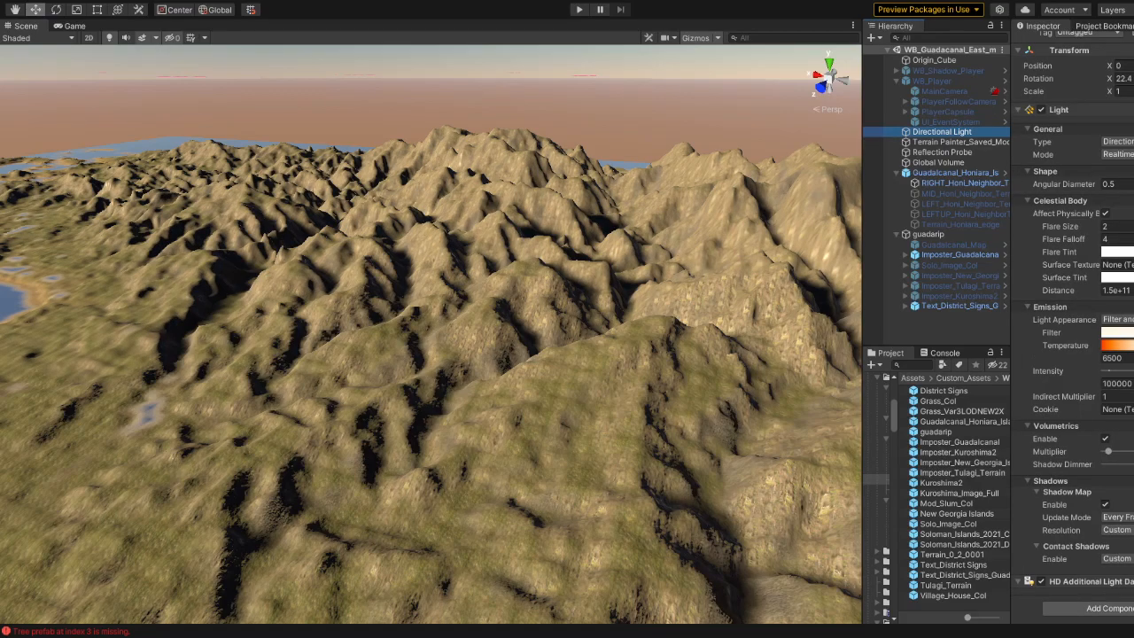
drag(1133, 79, 399, 198)
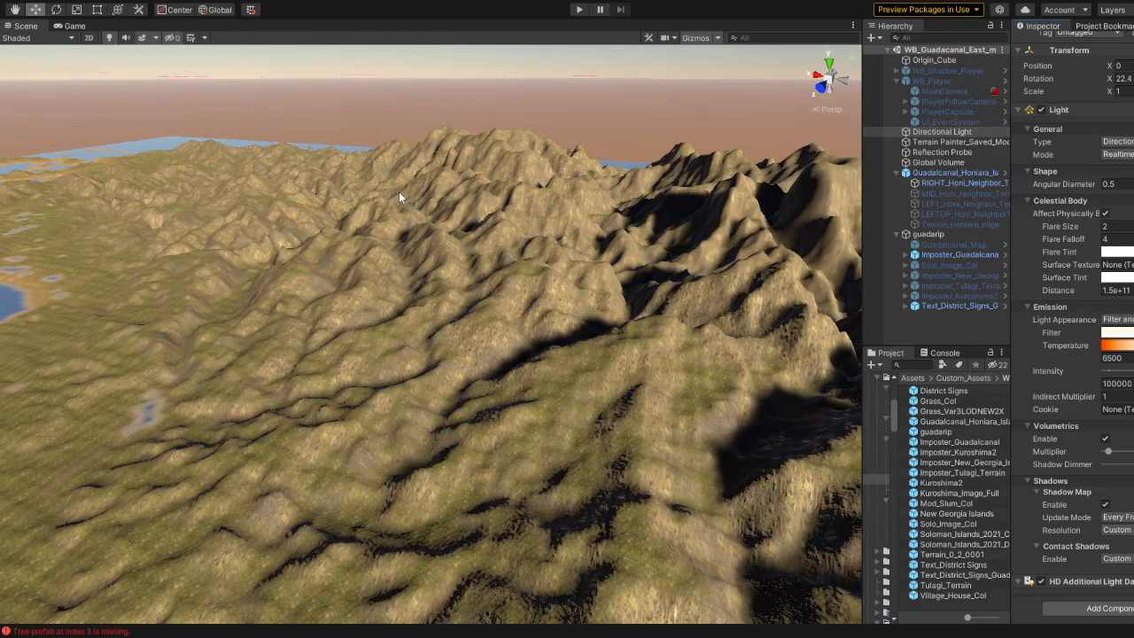
mouse_move(1111, 80)
mouse_down()
mouse_move(1093, 79)
mouse_move(1124, 79)
mouse_move(19, 93)
mouse_move(142, 111)
mouse_move(53, 115)
mouse_move(1118, 97)
mouse_move(1098, 88)
mouse_up()
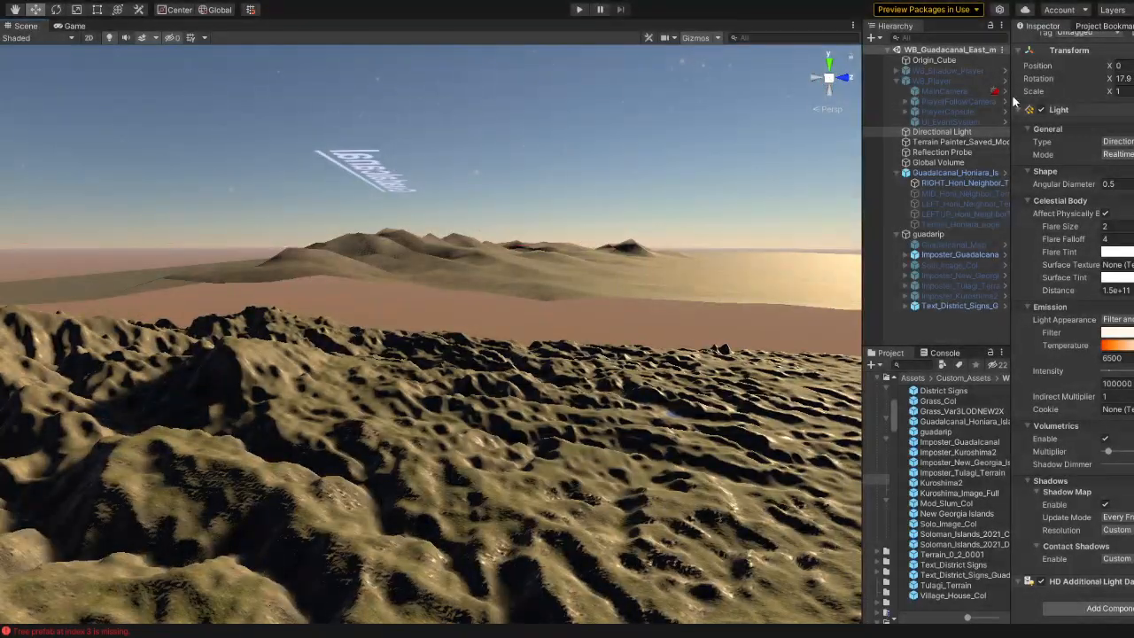
mouse_move(1131, 79)
mouse_down()
mouse_move(1051, 72)
mouse_move(1133, 76)
mouse_move(1099, 80)
mouse_move(1123, 84)
mouse_up()
Step: Examine the relit grass texture near the dead trees and from farther out over the hills and ponds
right_drag(677, 240, 387, 227)
key(a)
right_drag(391, 226, 532, 322)
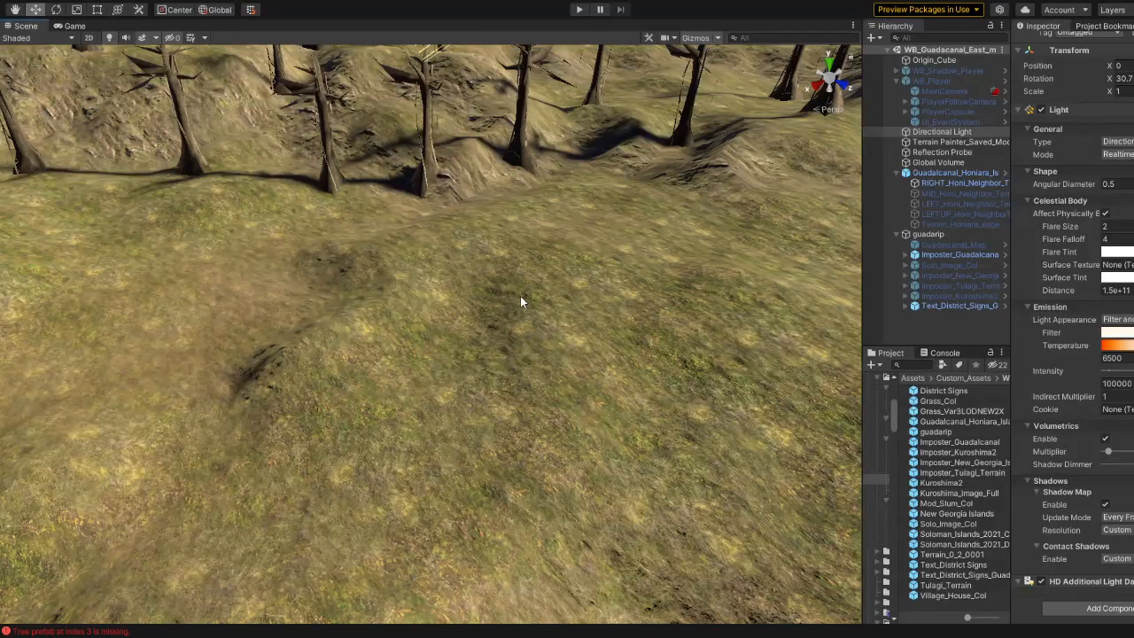
click(520, 296)
scroll(520, 296, down, 2)
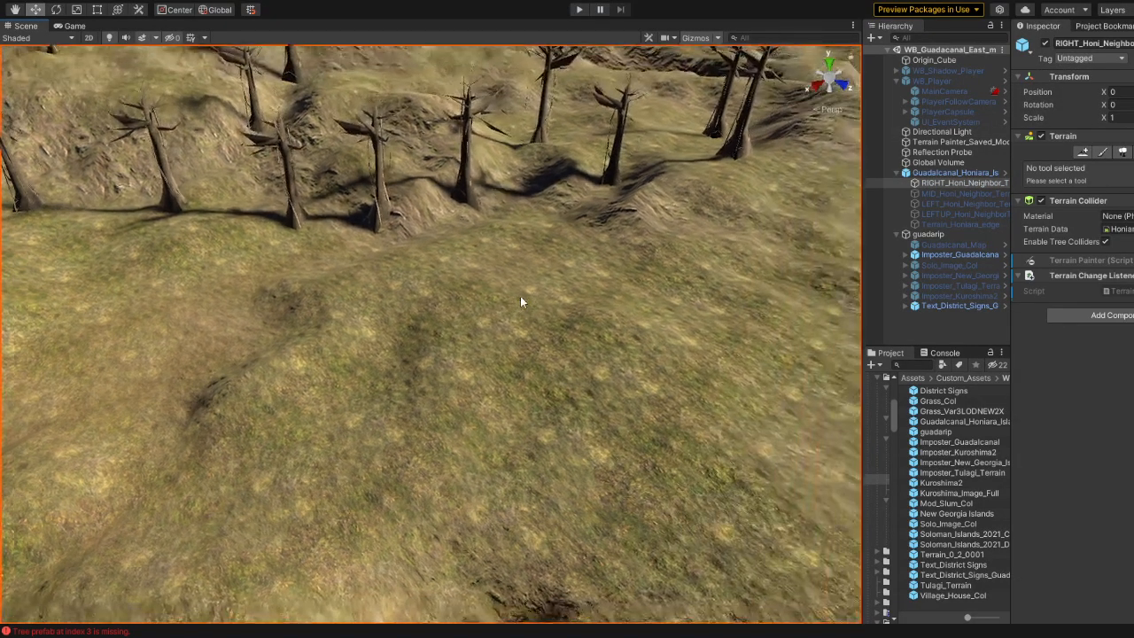
scroll(520, 296, down, 8)
scroll(461, 346, up, 5)
scroll(461, 364, down, 6)
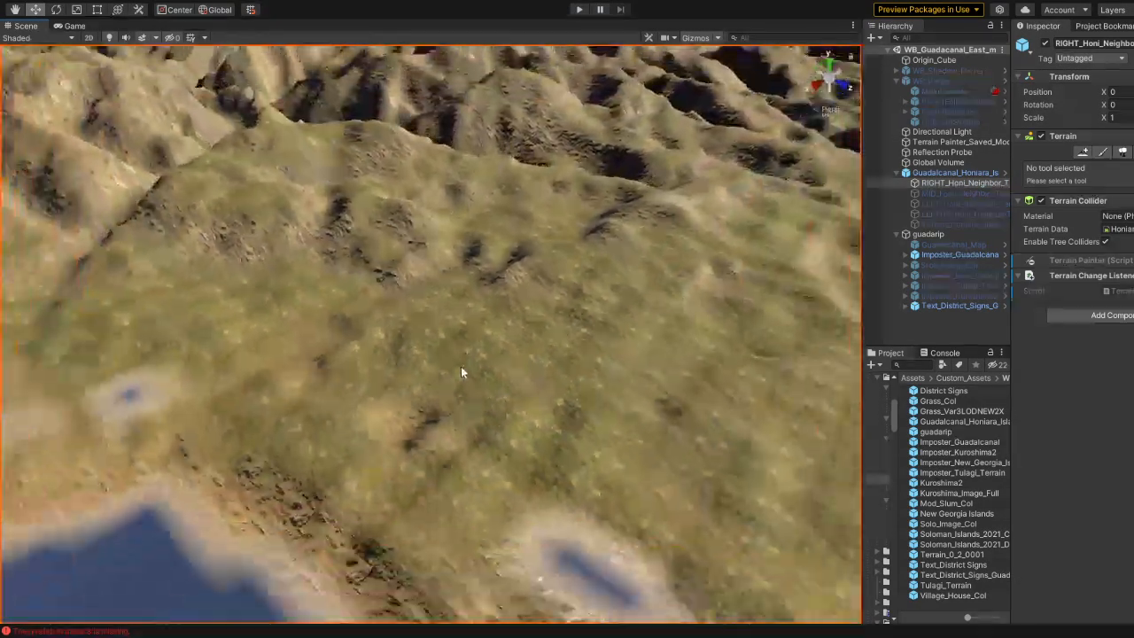
Step: Select the Terrain Painter_Saved_Modifiers object and examine the grass and rock blending on the tree-lined ridges and shaded valleys
click(958, 142)
mouse_move(573, 410)
right_down()
mouse_move(470, 331)
mouse_move(507, 338)
right_up()
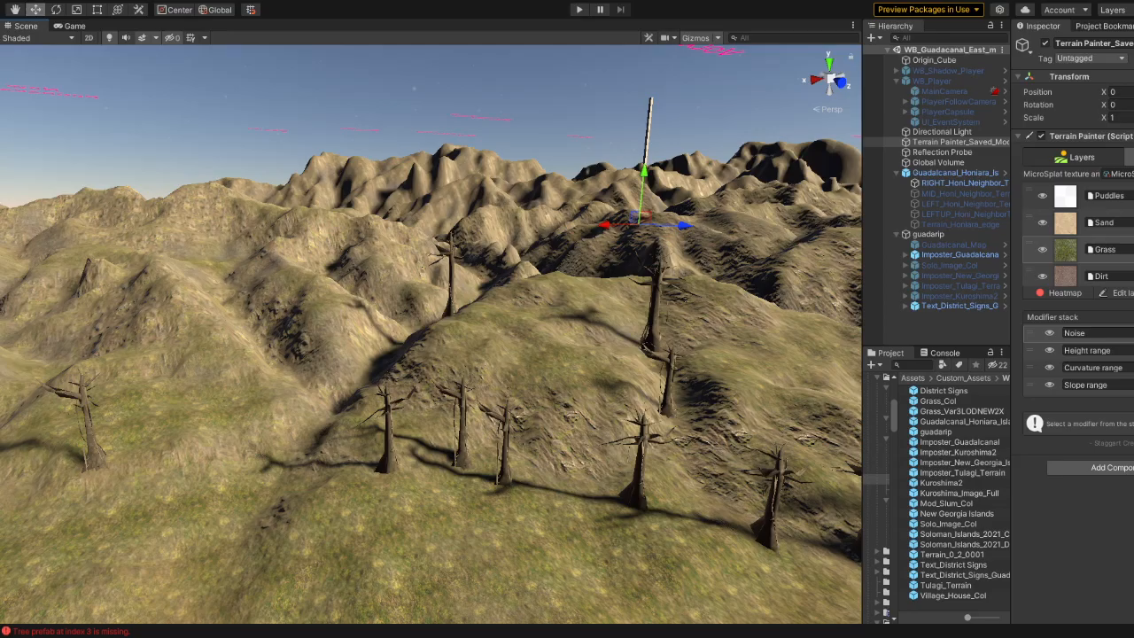
right_drag(390, 320, 855, 425)
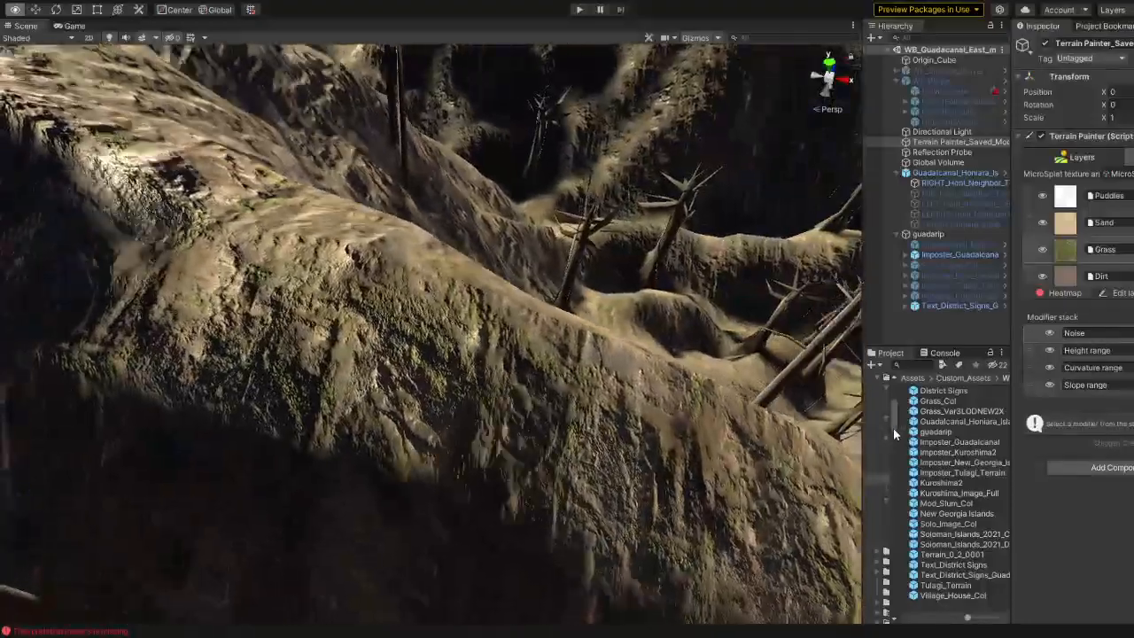
right_drag(934, 419, 501, 383)
right_drag(940, 349, 856, 257)
right_drag(1068, 452, 1058, 478)
right_drag(216, 514, 127, 282)
Step: Activate the Guadalcanal_Map object and show the map overlay on the terrain from the top view
click(941, 245)
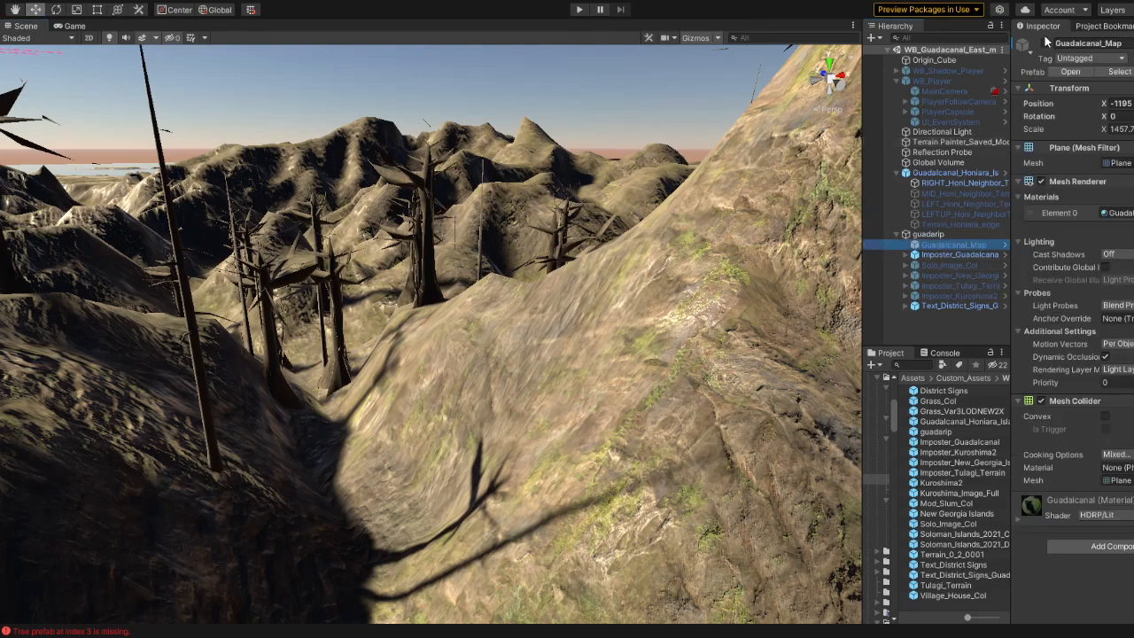
click(1047, 45)
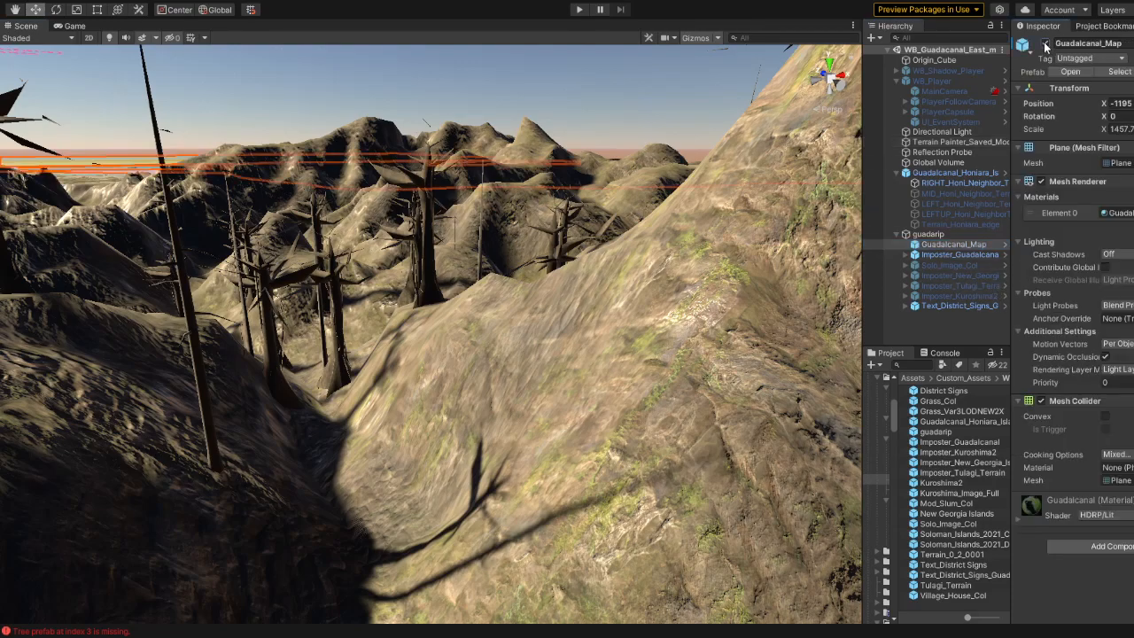
click(830, 64)
scroll(395, 302, down, 10)
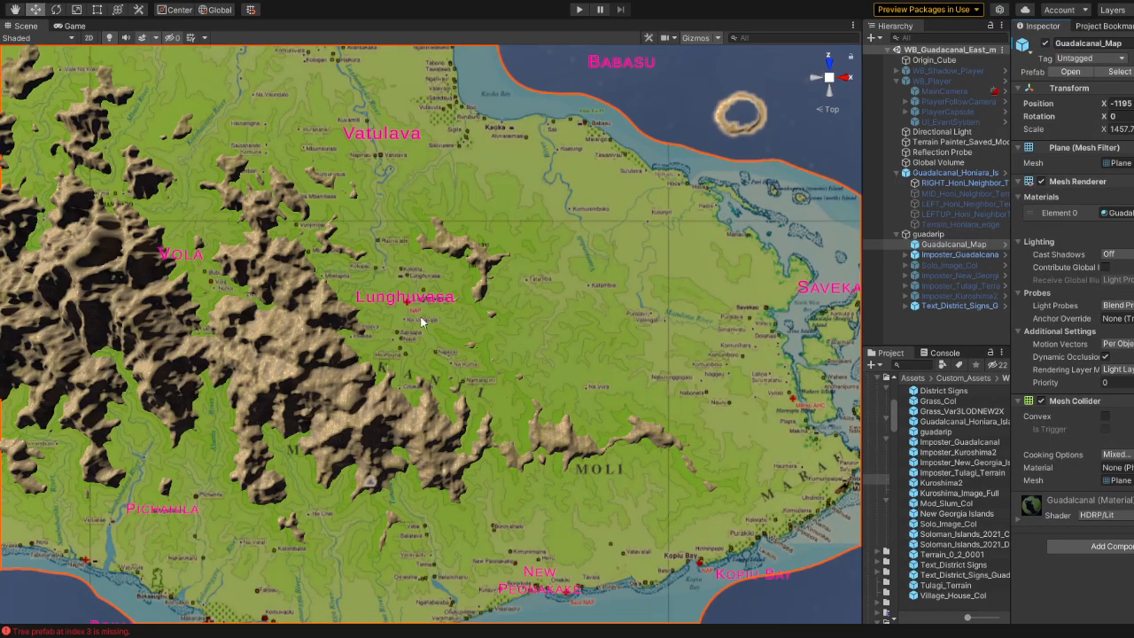
Step: Examine the Lunghuvasa area on the map overlay and compare its surroundings with the whole eastern side of the island
scroll(417, 321, up, 5)
scroll(400, 330, up, 3)
middle_drag(382, 293, 460, 357)
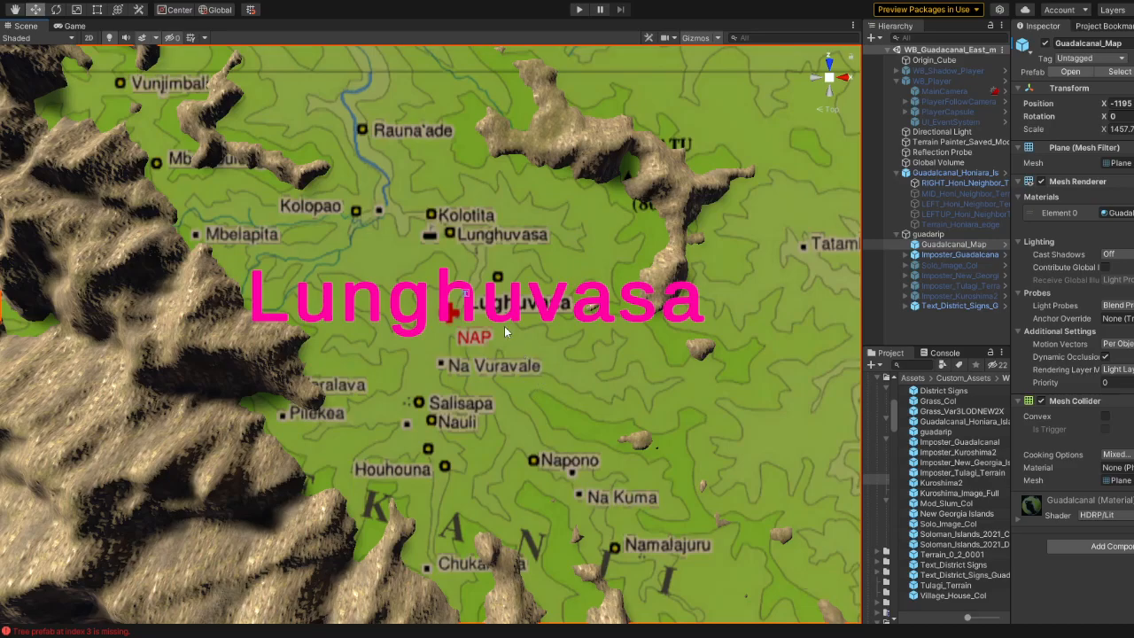
scroll(504, 328, down, 5)
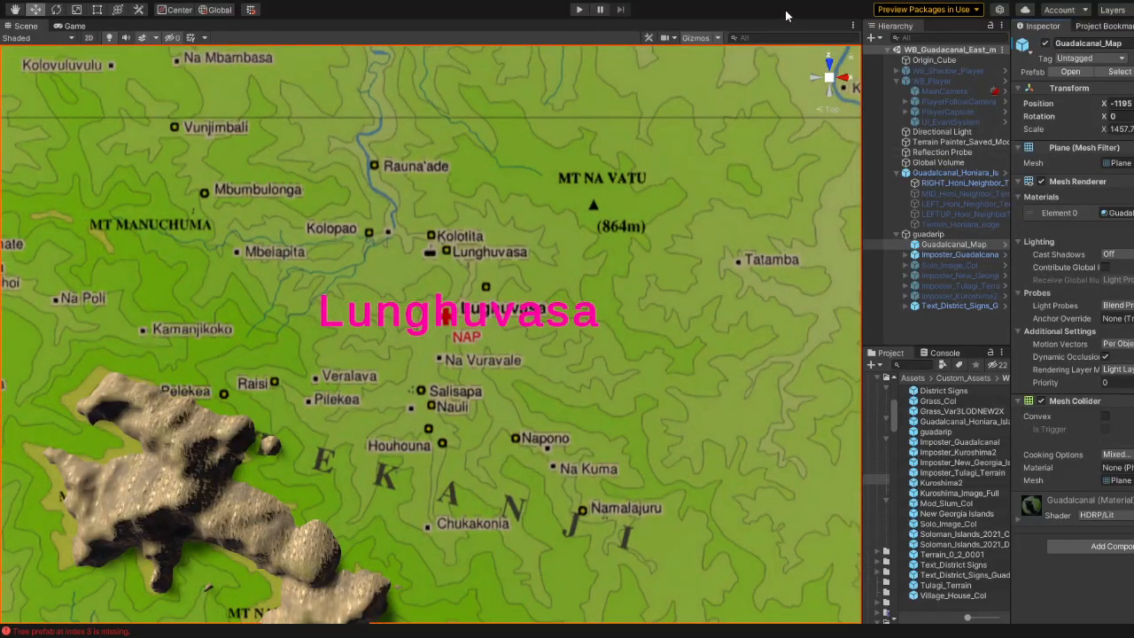
scroll(714, 156, down, 5)
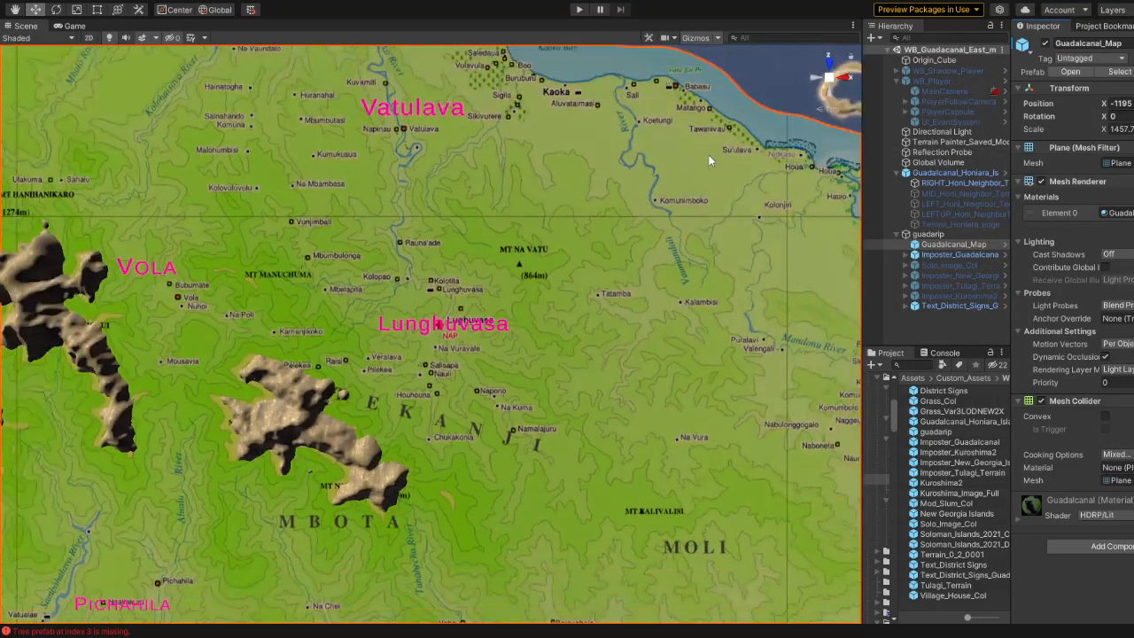
scroll(695, 220, down, 8)
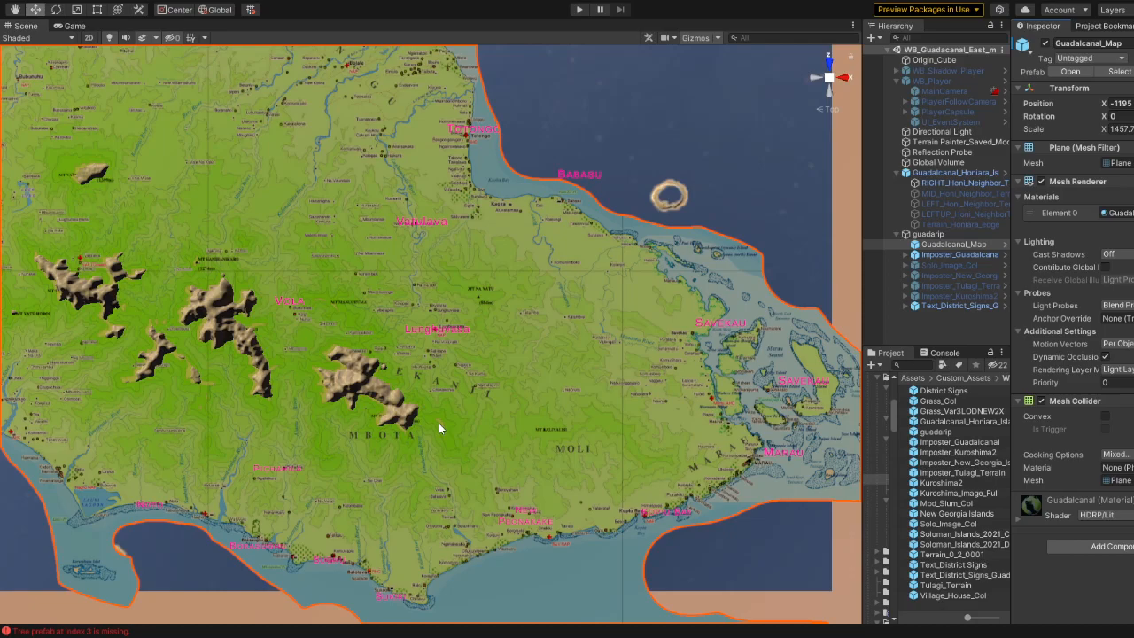
scroll(439, 423, up, 6)
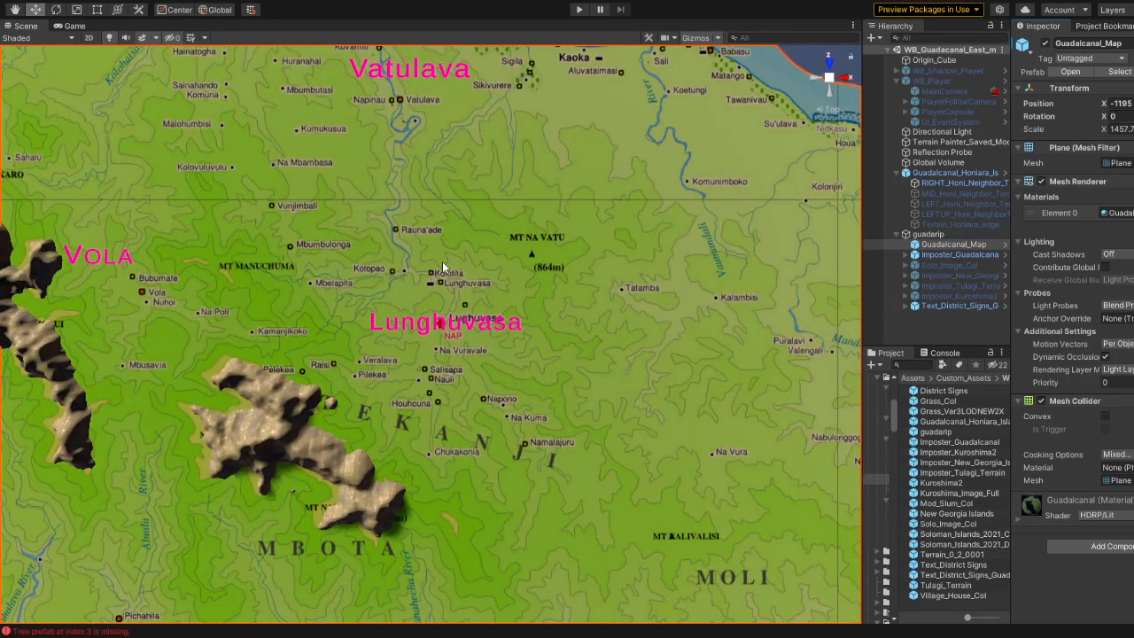
scroll(530, 285, down, 3)
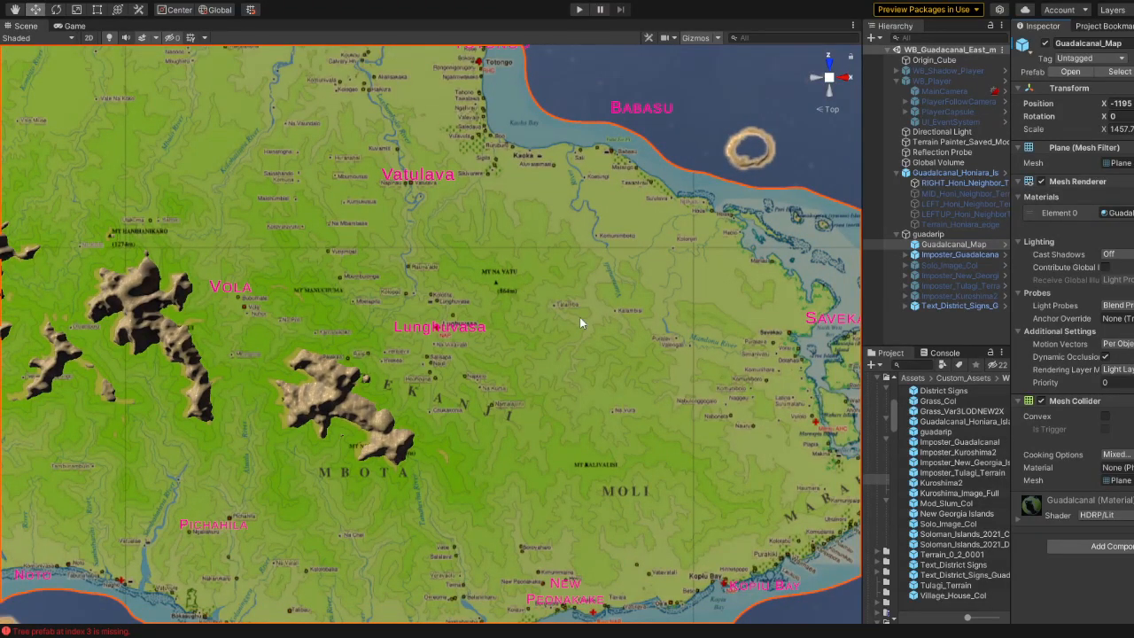
scroll(348, 232, down, 5)
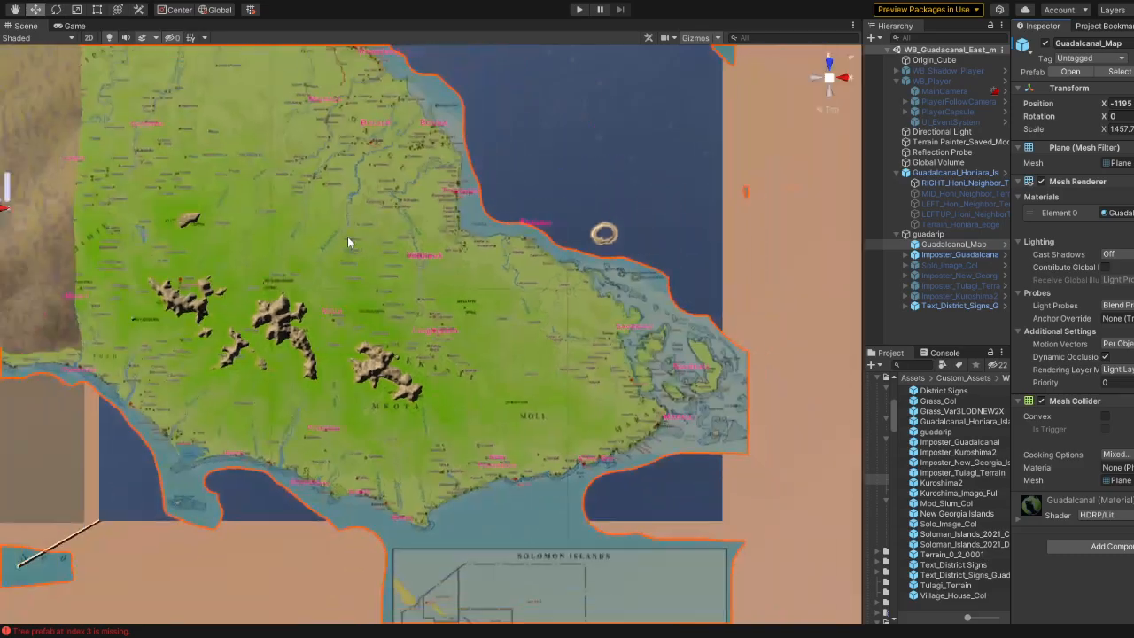
Step: Examine the map overlay around the Guadalcanal label, the western mountain peaks and the districts across to the east coast
middle_drag(365, 257, 609, 301)
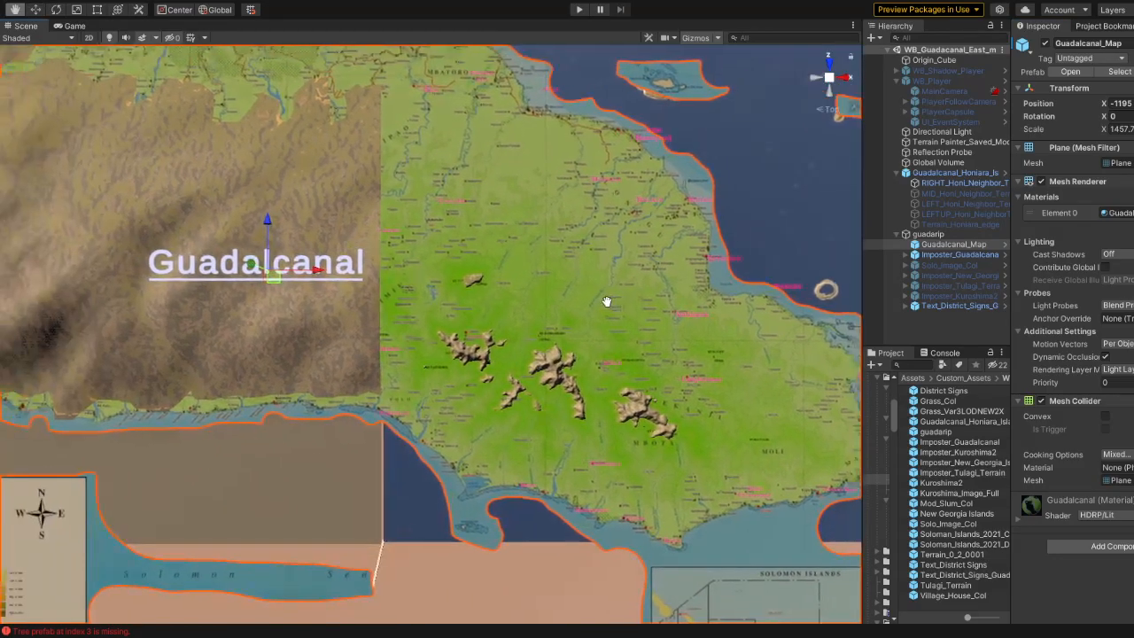
scroll(567, 279, up, 5)
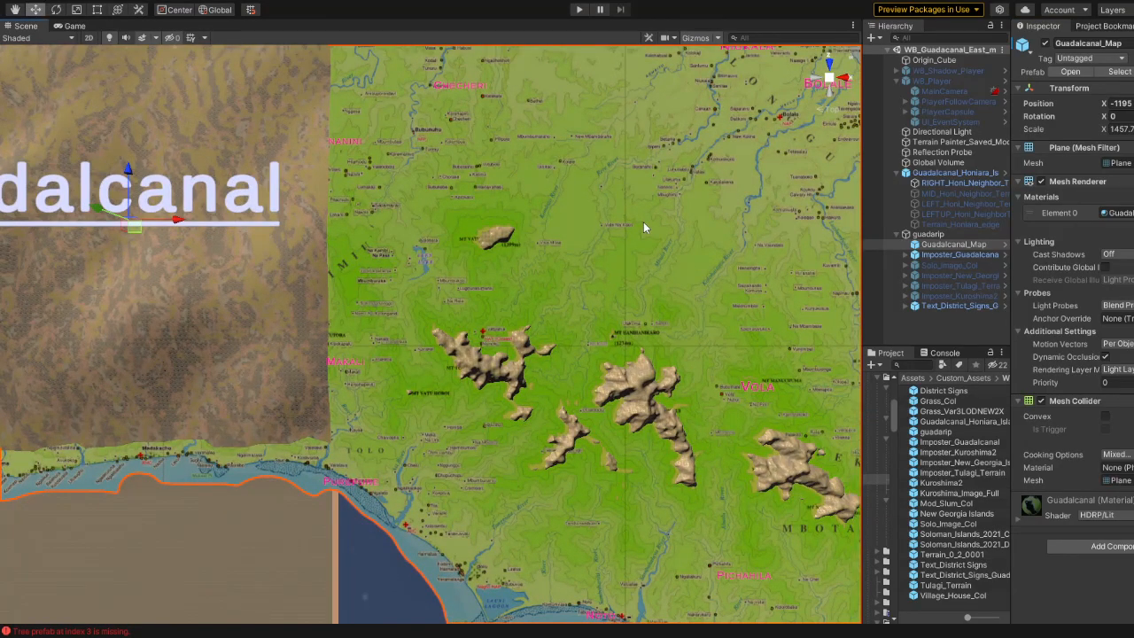
middle_drag(645, 228, 519, 410)
middle_drag(446, 235, 519, 374)
middle_drag(587, 413, 347, 144)
middle_drag(529, 356, 476, 316)
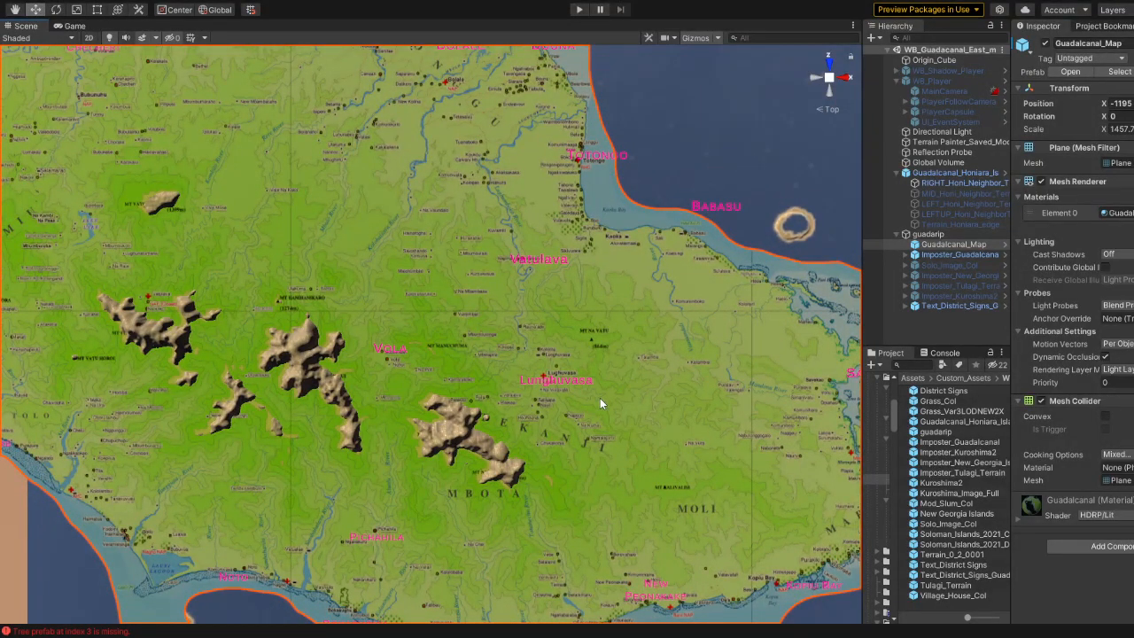
Step: Examine the villages and rivers around Lunghuvasa and the Moli region east of it on the map overlay
scroll(605, 395, up, 5)
scroll(575, 393, up, 5)
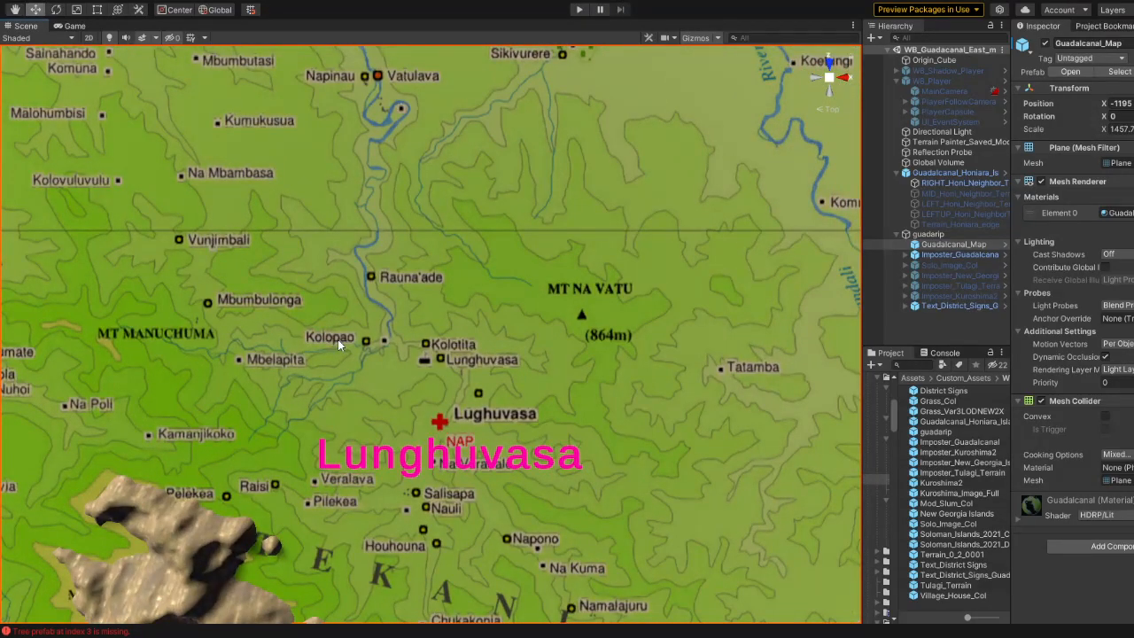
scroll(342, 340, down, 4)
middle_drag(530, 406, 366, 251)
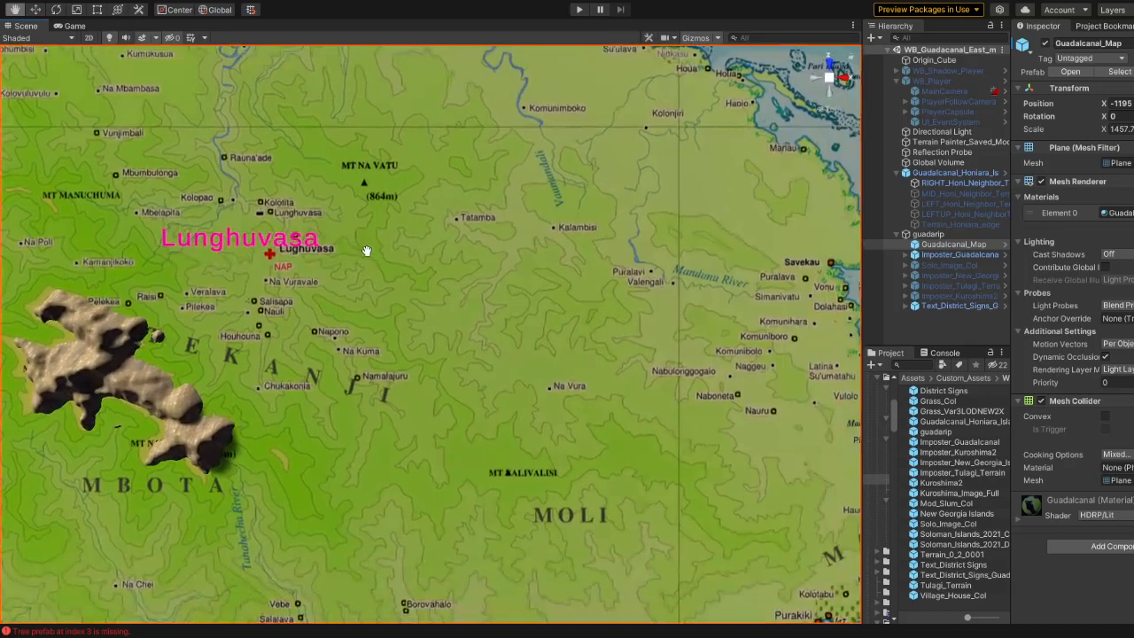
Step: In the planning document, add the line "List of Towns:" above the Asset Structure checklist
middle_drag(225, 195, 478, 282)
scroll(497, 368, up, 5)
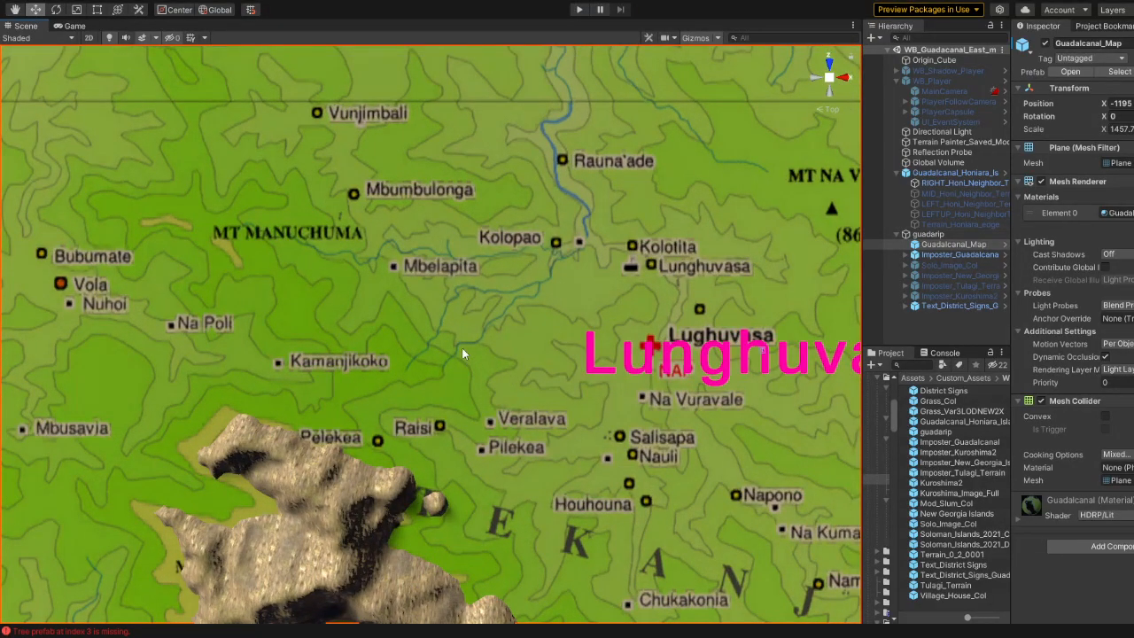
middle_drag(565, 347, 457, 320)
scroll(454, 279, down, 2)
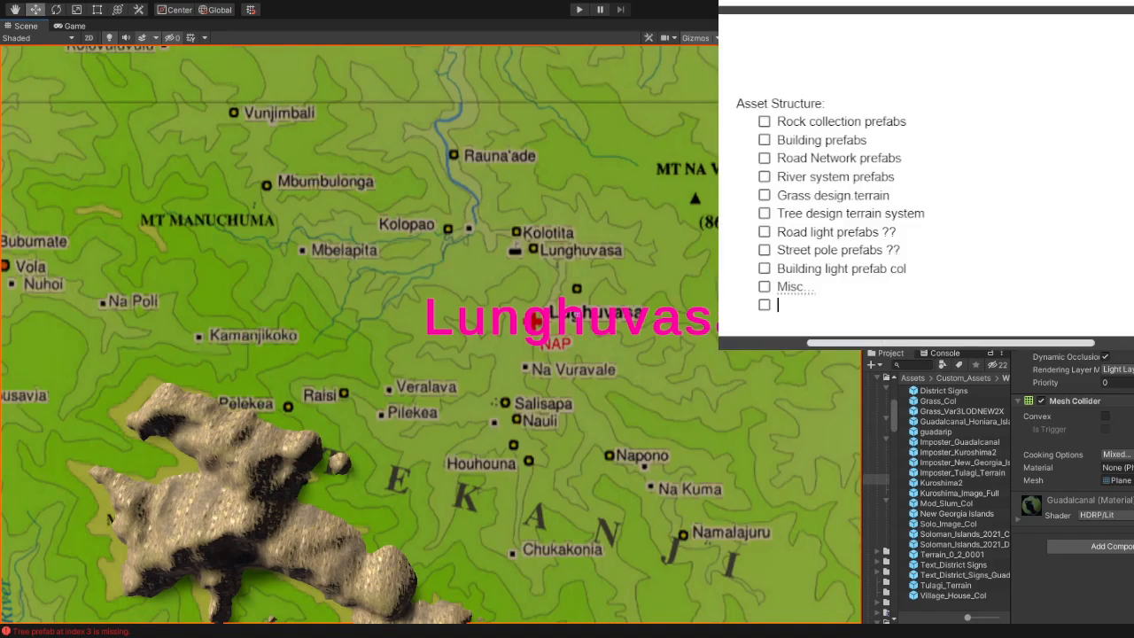
click(876, 54)
scroll(876, 56, up, 4)
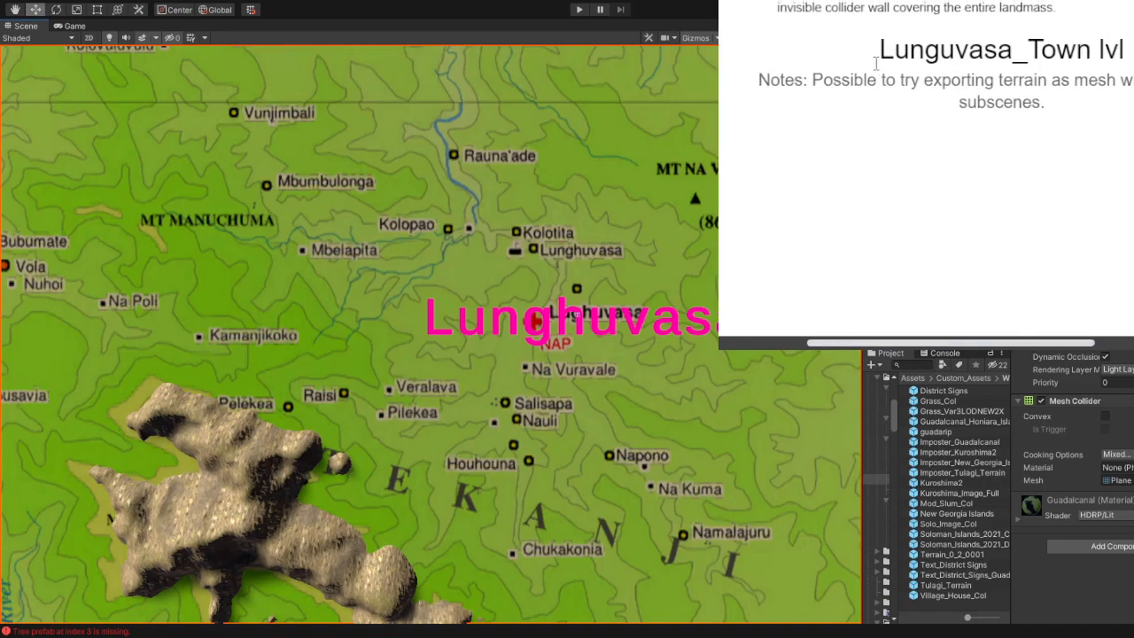
scroll(875, 64, down, 3)
click(864, 20)
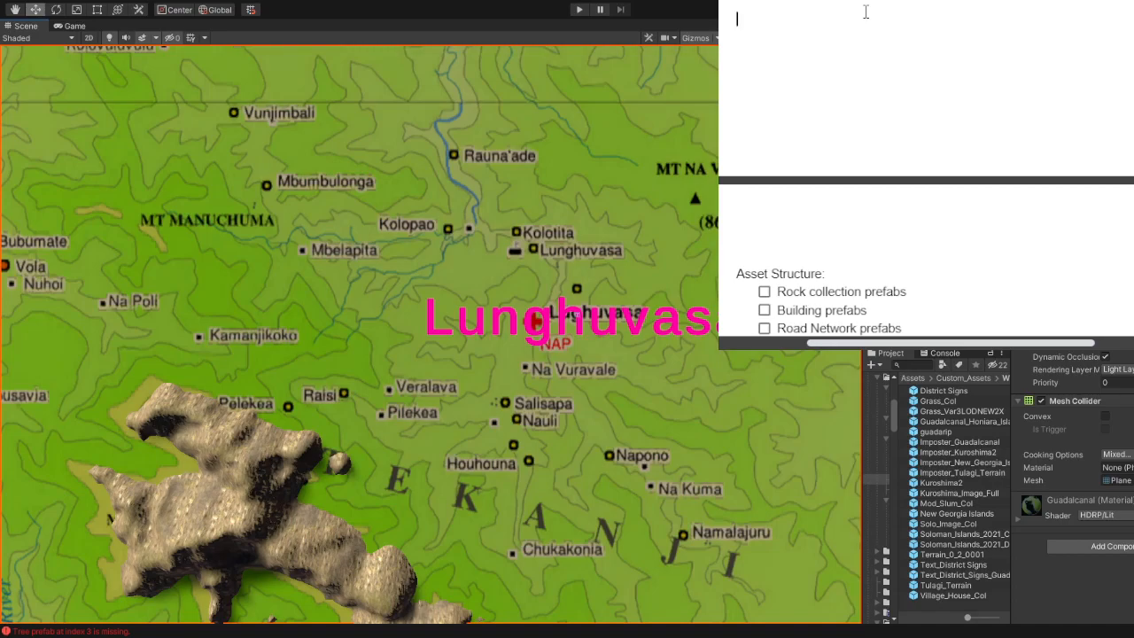
text(List of Towns:)
key(Return)
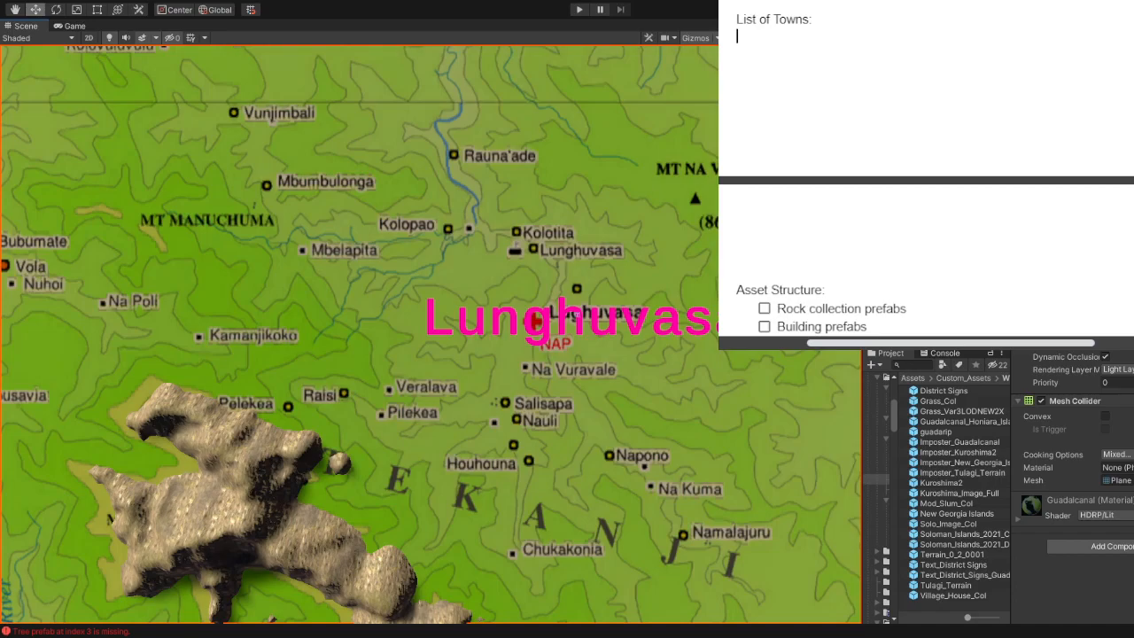
Step: Reword the towns heading to "List of sub towns:" and start a checklist on the line below it
click(772, 18)
text(sub)
key(Delete)
text(t)
click(811, 42)
key(ctrl+shift+9)
Step: Add Lunghuvasa, Kolotita, Kolopao and Raunaade from the map as items in the sub towns checklist
scroll(638, 306, up, 3)
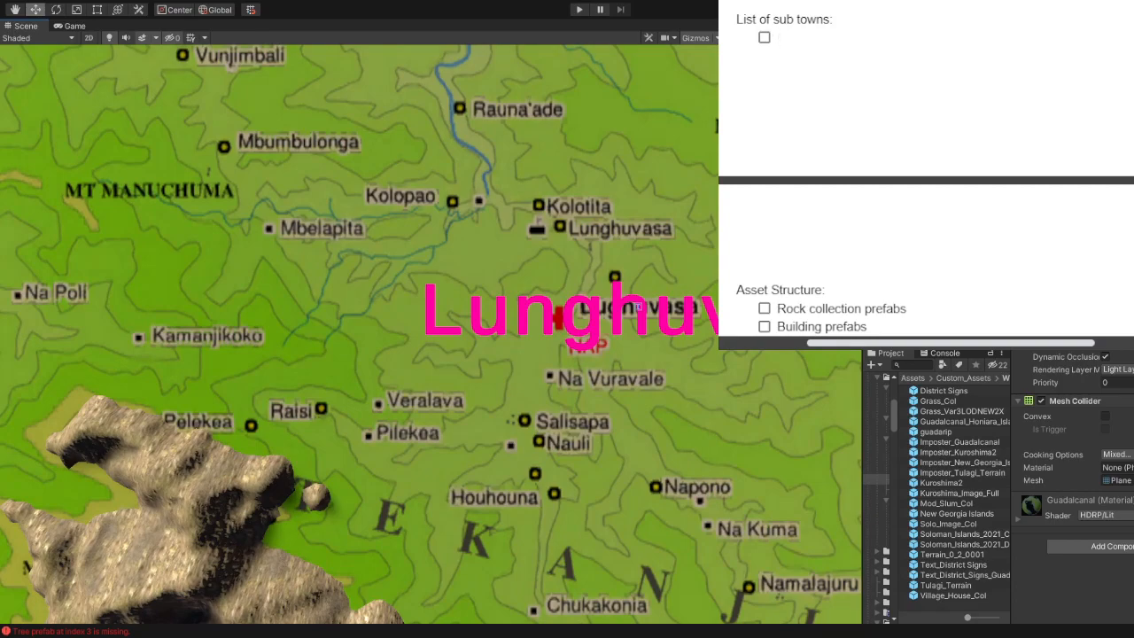
text(Lunghuvasa)
key(Return)
text(Kolotita)
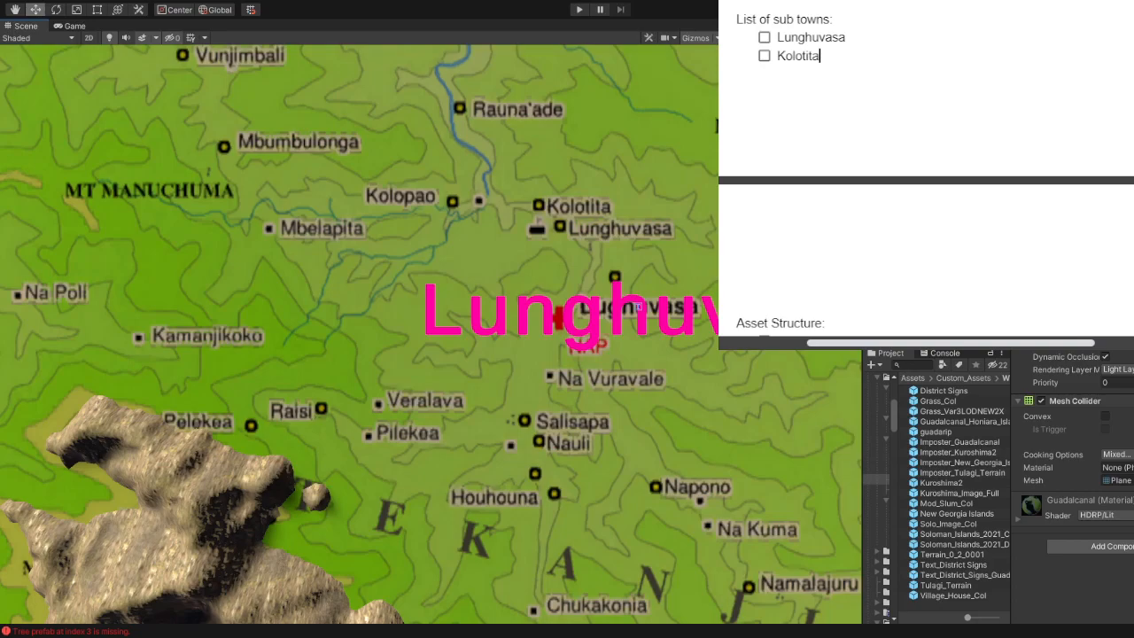
key(Return)
text(Kolopao)
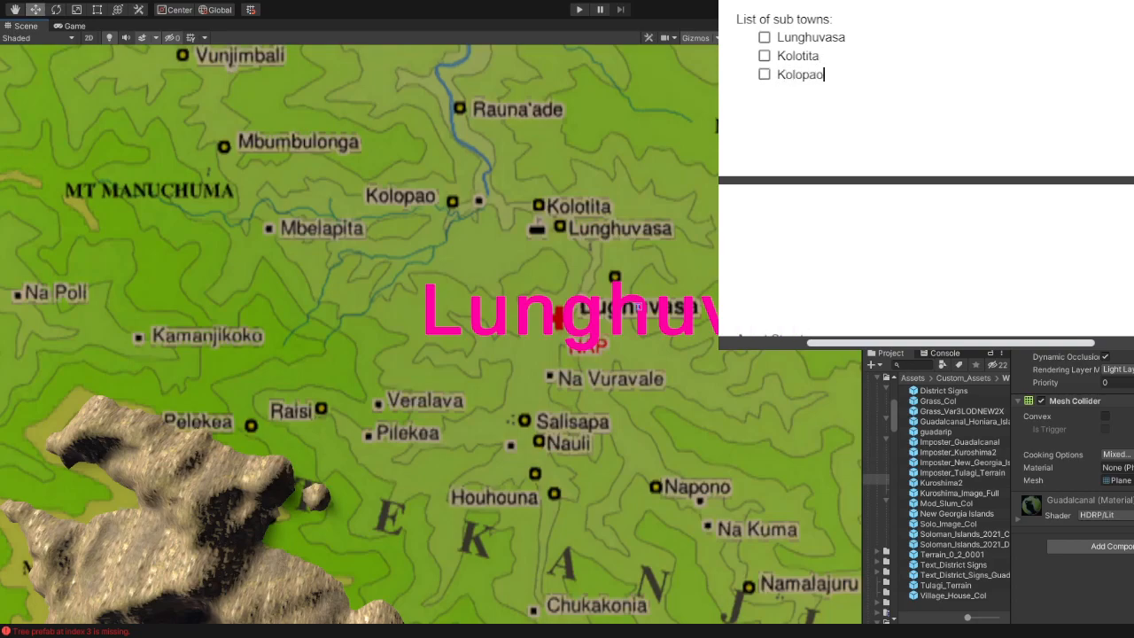
key(Return)
text(Raunaade)
Step: Insert blank lines above the Lunguvasa_Town lvl title to push its section further down the document
scroll(751, 12, up, 10)
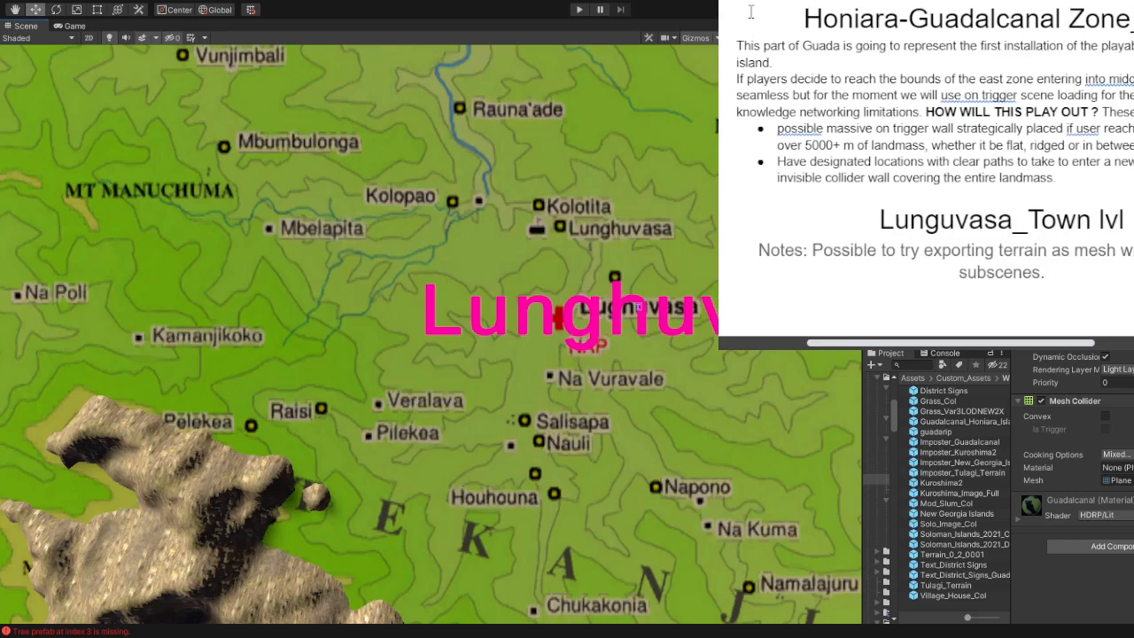
click(881, 220)
key(Return)
key(Return)
key(Return)
key(Return)
key(Return)
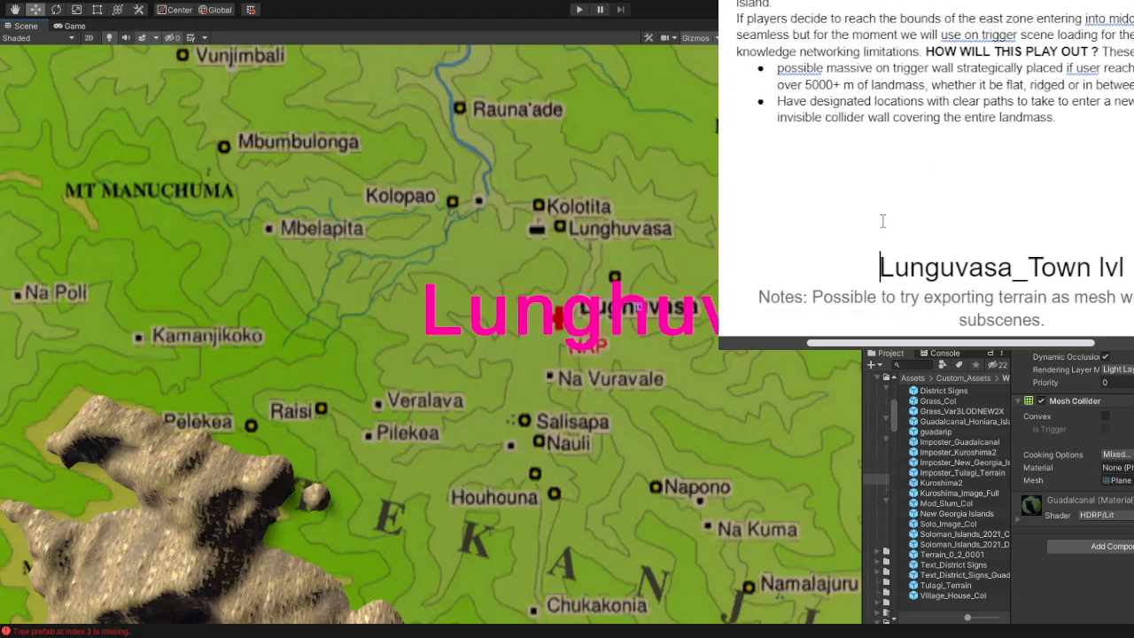
Step: Rename the Asset Structure heading to "Asset Structure layout:"
scroll(883, 220, up, 5)
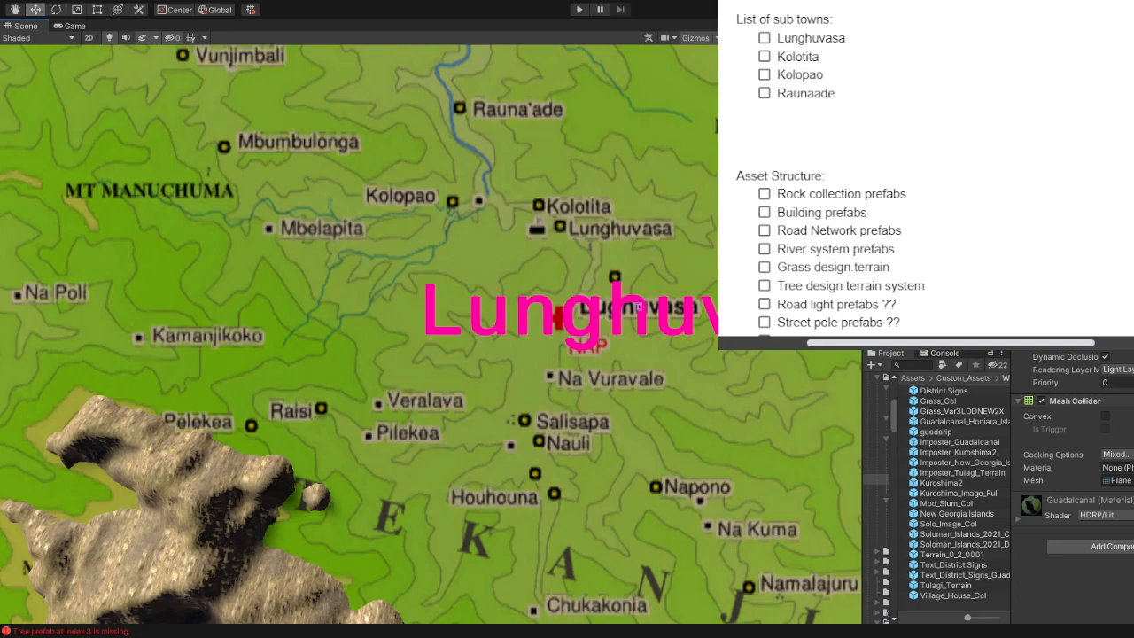
click(848, 92)
click(824, 177)
text(layout)
click(856, 92)
click(822, 177)
Step: Add Mbumbulonga below Raunaade in the sub towns checklist and start another item
click(869, 114)
click(870, 89)
key(Return)
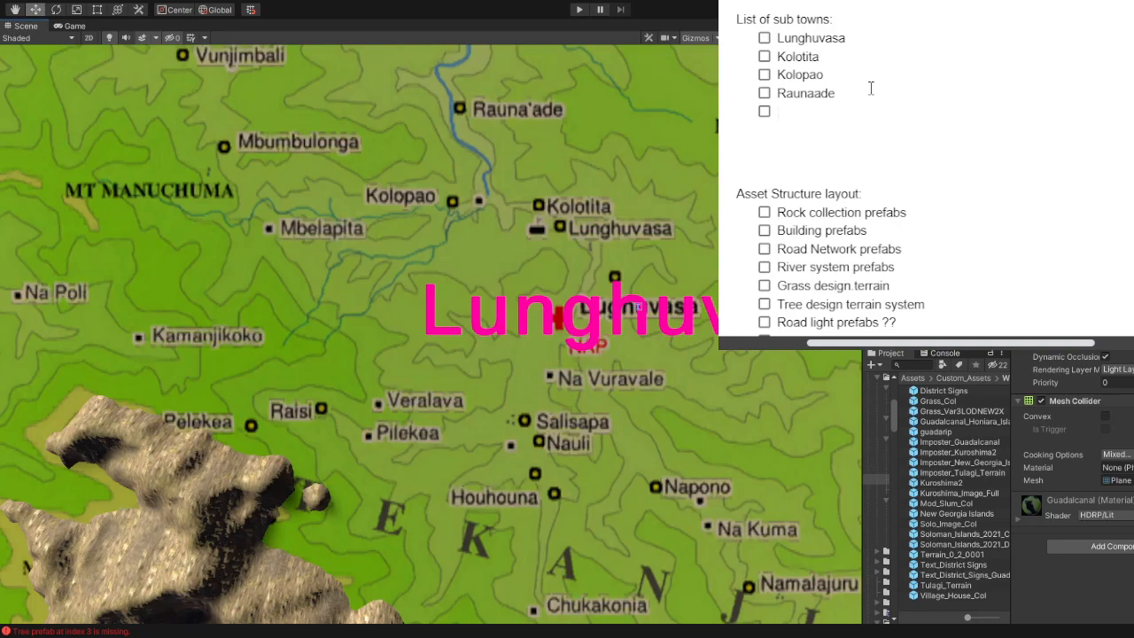
text(mbumbulonga)
key(Return)
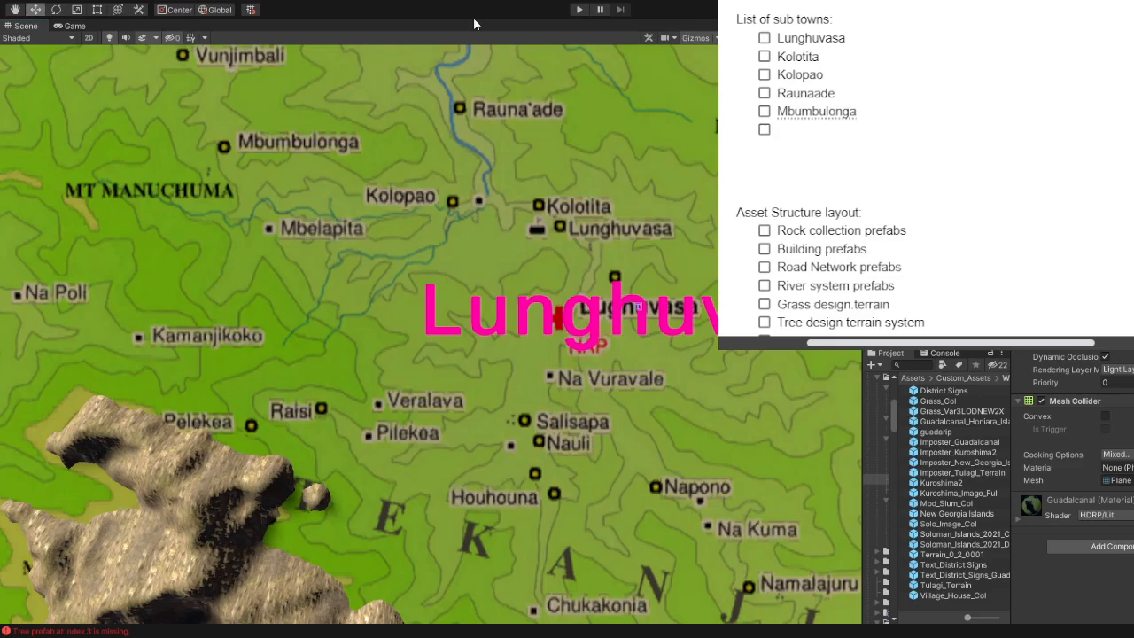
Step: Examine the map legend's settlement and infrastructure symbols, and return to the island's eastern side
scroll(464, 339, down, 8)
scroll(449, 357, down, 5)
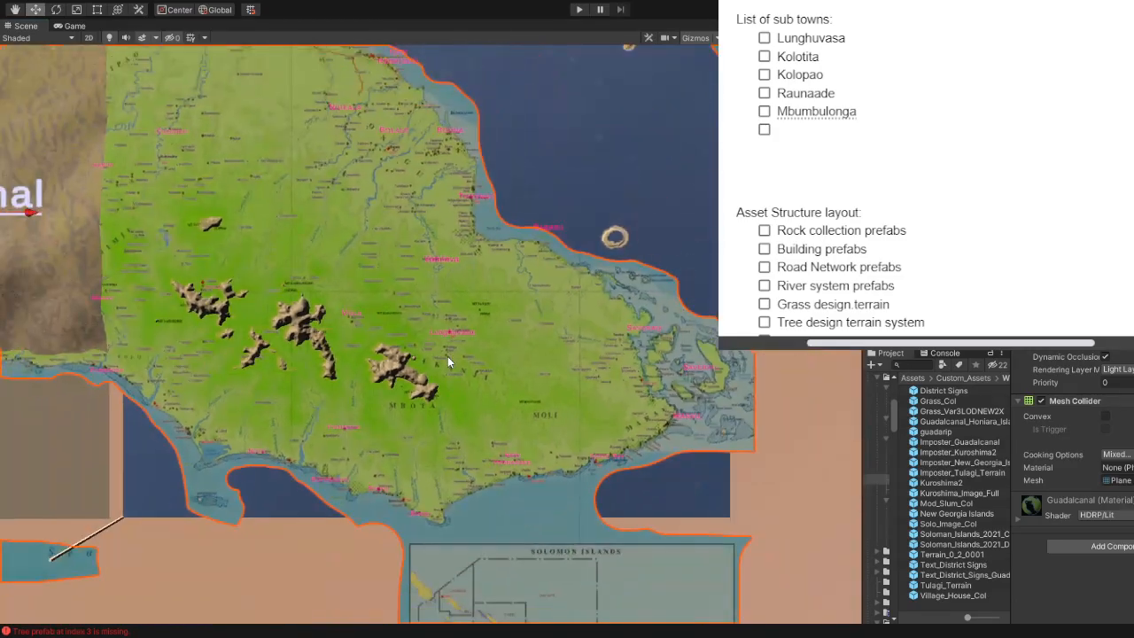
scroll(208, 469, up, 6)
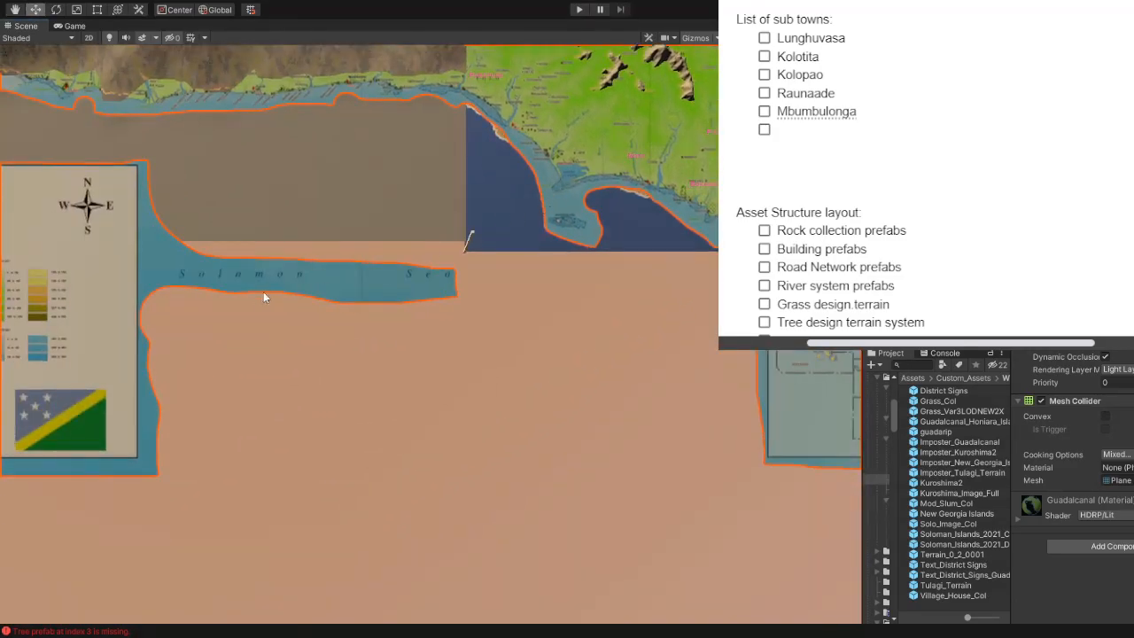
scroll(273, 293, up, 8)
scroll(323, 415, up, 3)
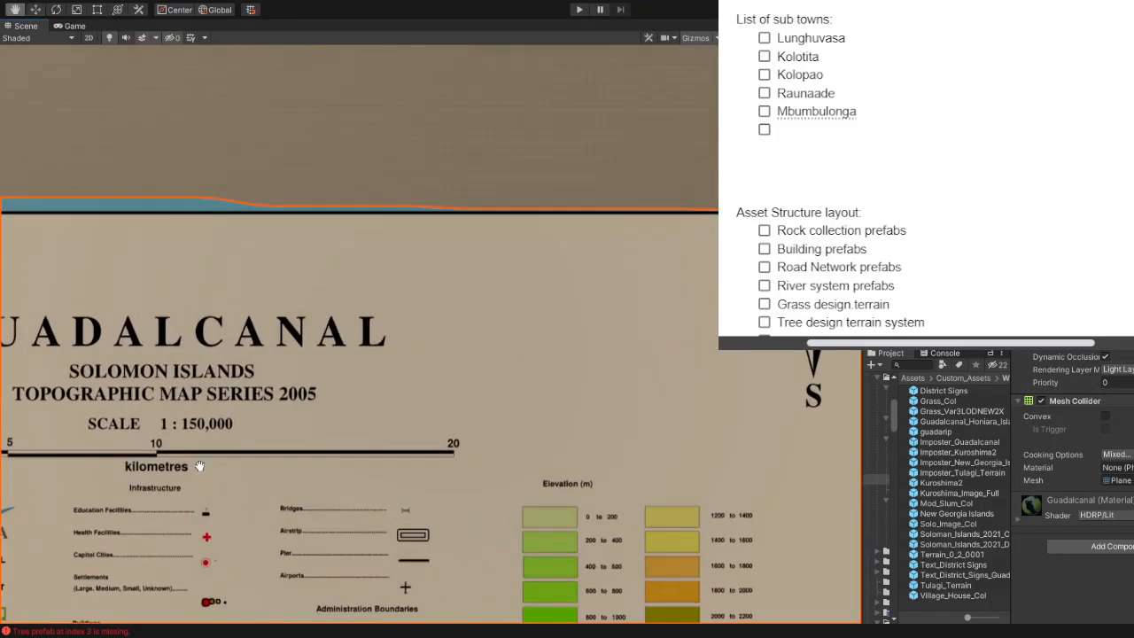
scroll(622, 330, up, 4)
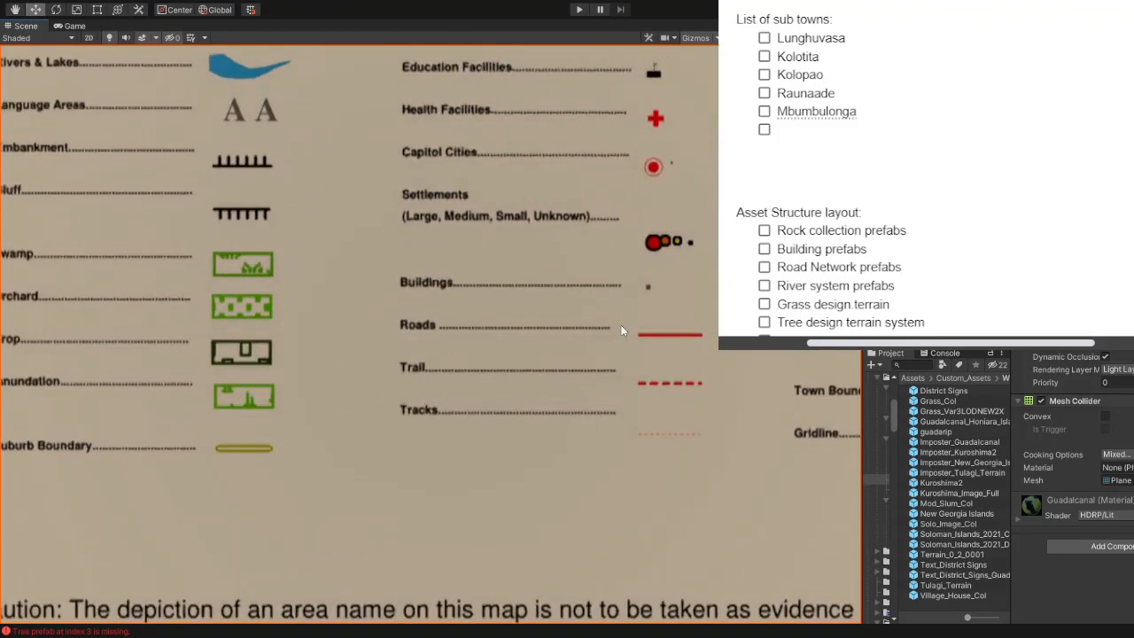
scroll(689, 263, down, 5)
scroll(591, 302, up, 3)
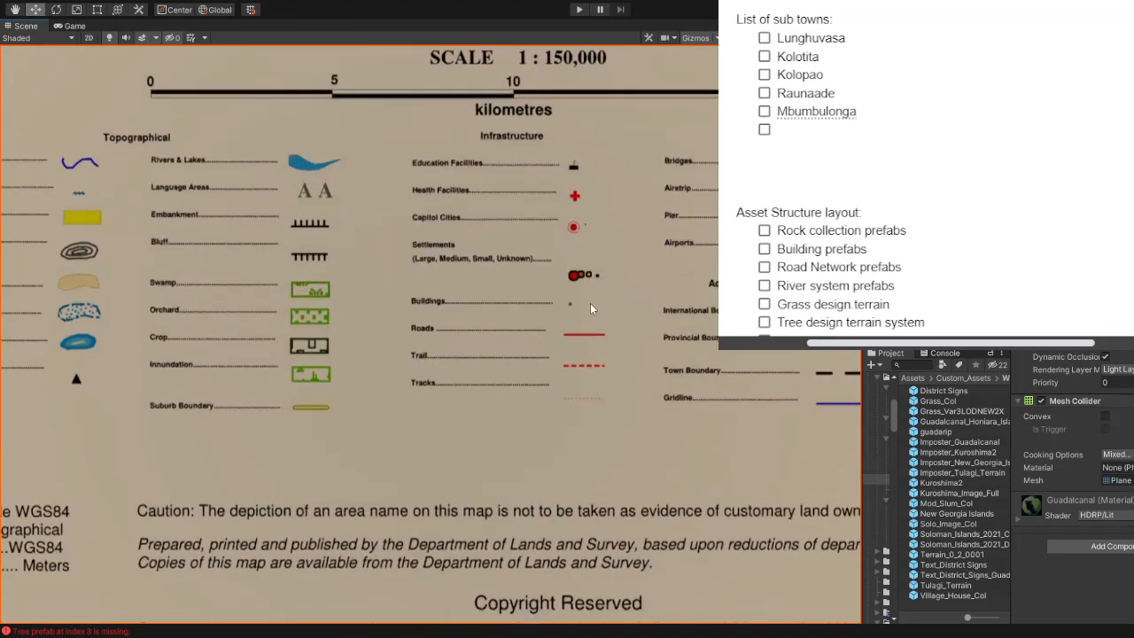
scroll(591, 302, up, 2)
scroll(705, 276, down, 8)
middle_drag(720, 215, 348, 386)
middle_drag(603, 127, 149, 333)
middle_drag(381, 426, 340, 228)
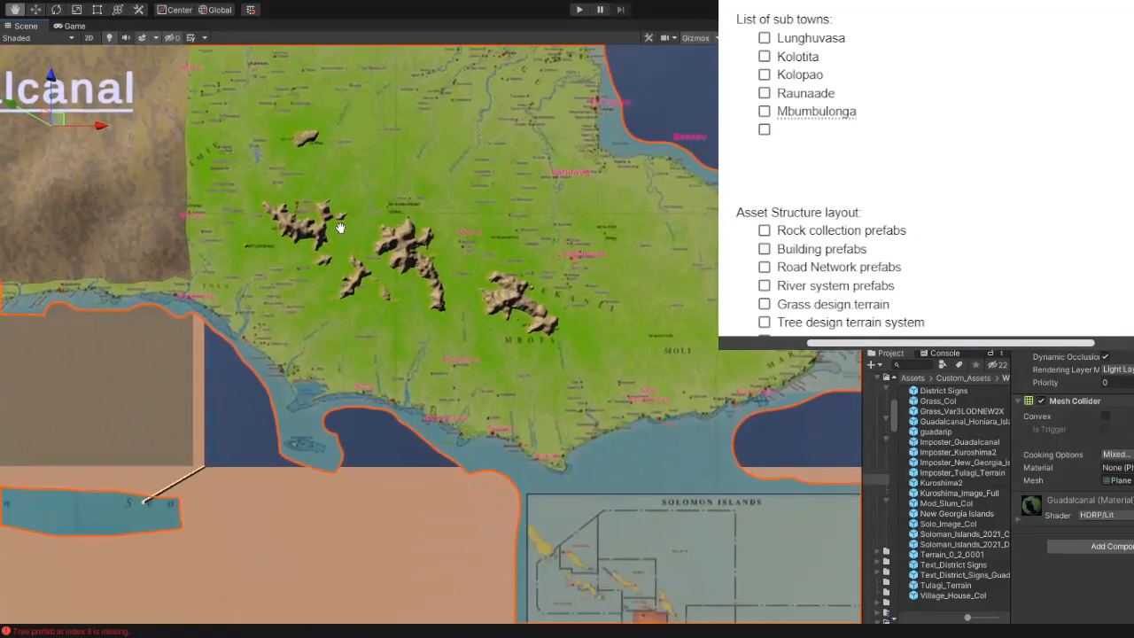
middle_drag(641, 230, 566, 300)
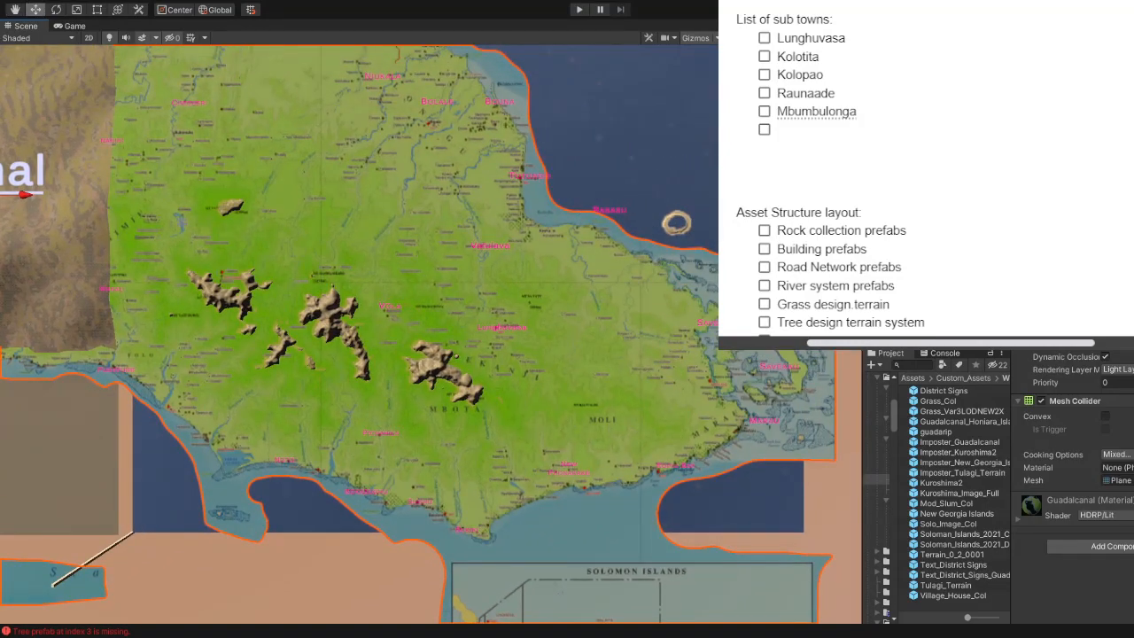
Step: Select the Lunghuvasa district sign and frame it with its surrounding villages on the map overlay
click(937, 222)
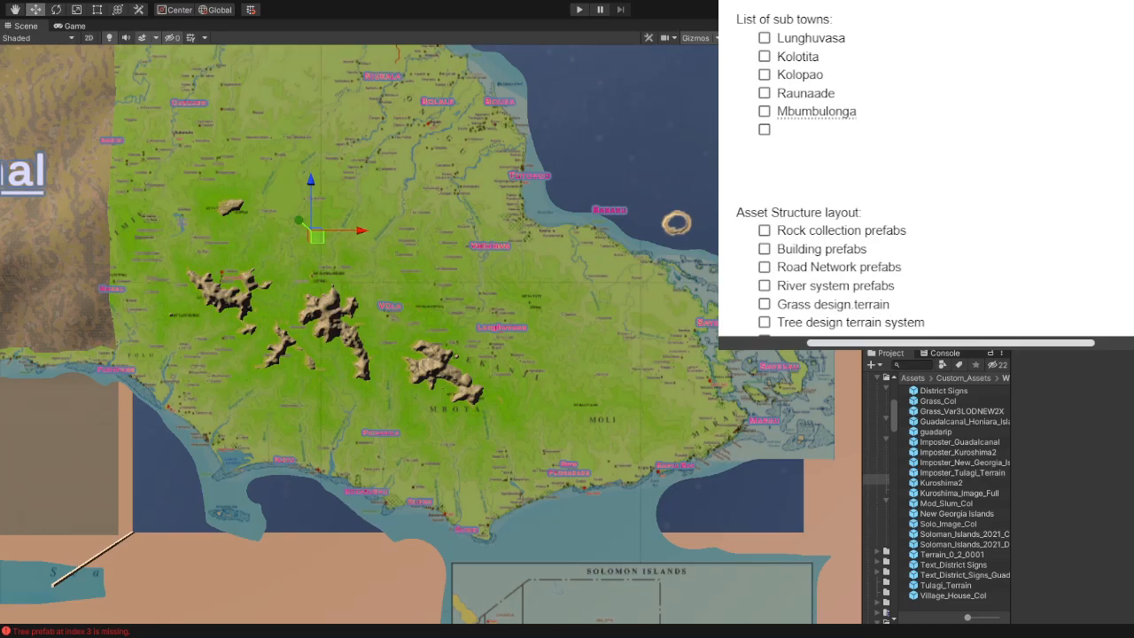
double_click(936, 234)
scroll(554, 319, down, 4)
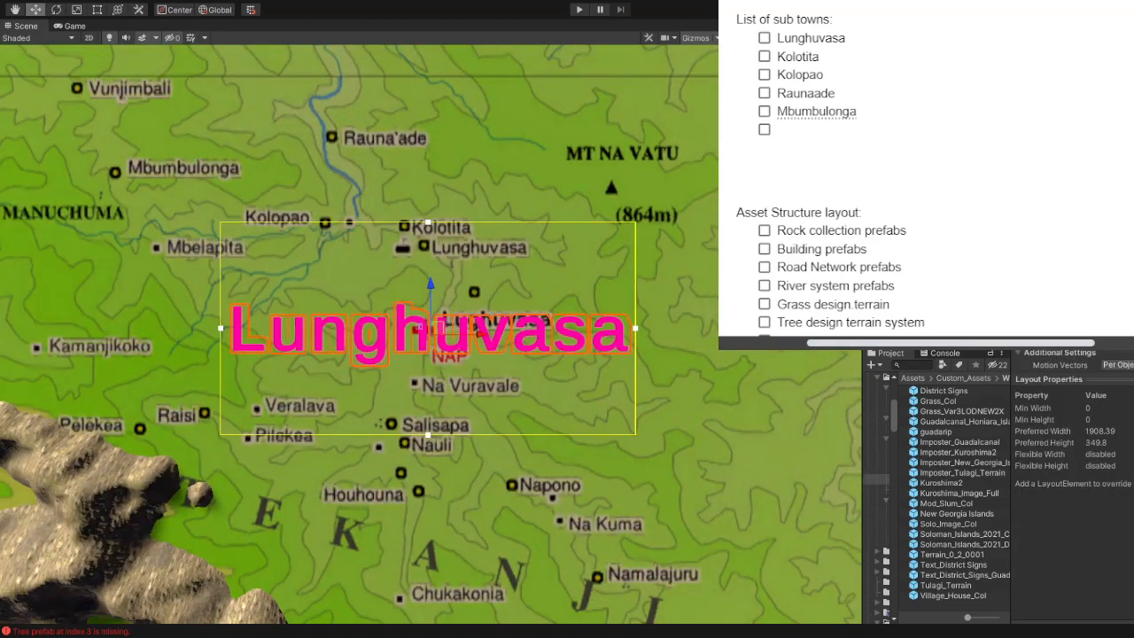
key(f)
scroll(358, 235, down, 10)
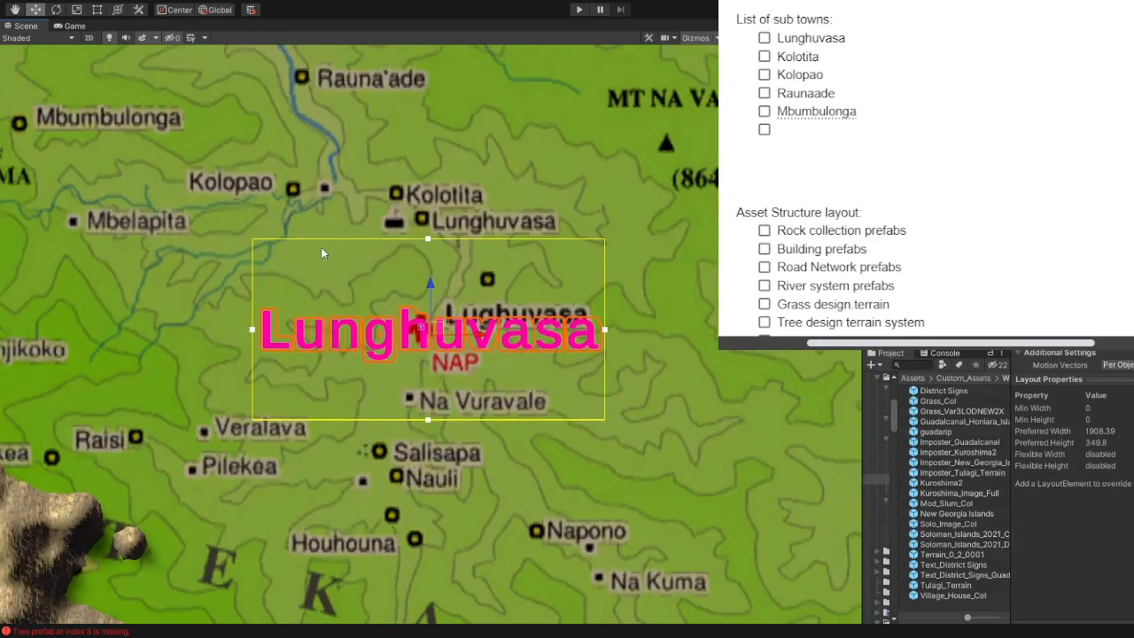
middle_drag(299, 250, 376, 179)
scroll(370, 180, down, 2)
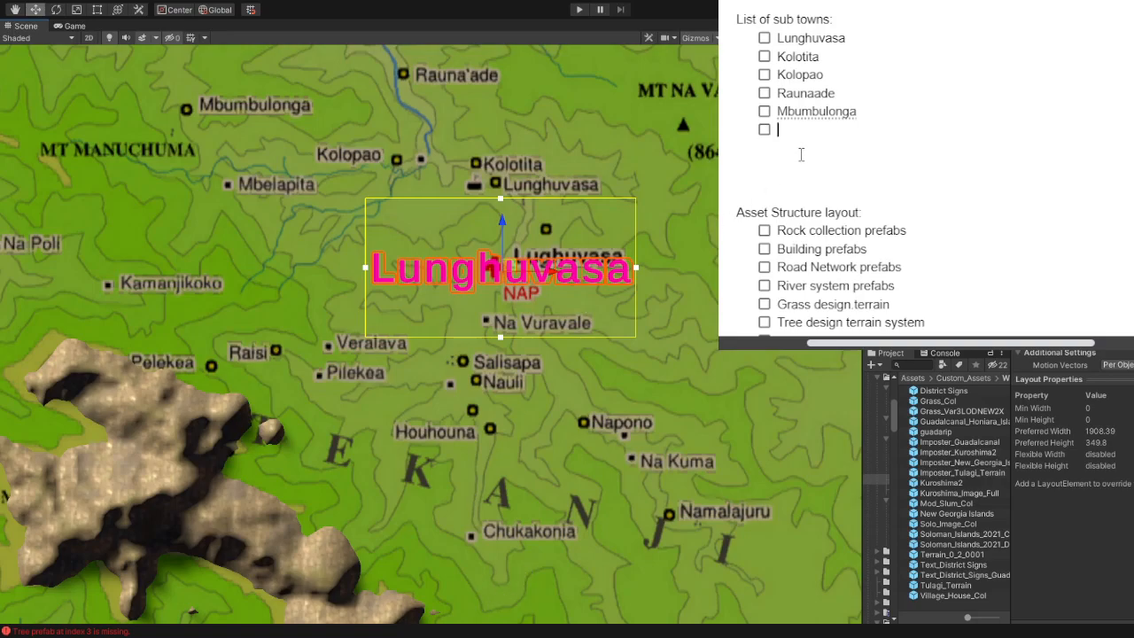
Step: Add Na Vuravale to the sub towns checklist and mark it with "=T"
text(Na Vuravale)
key(Return)
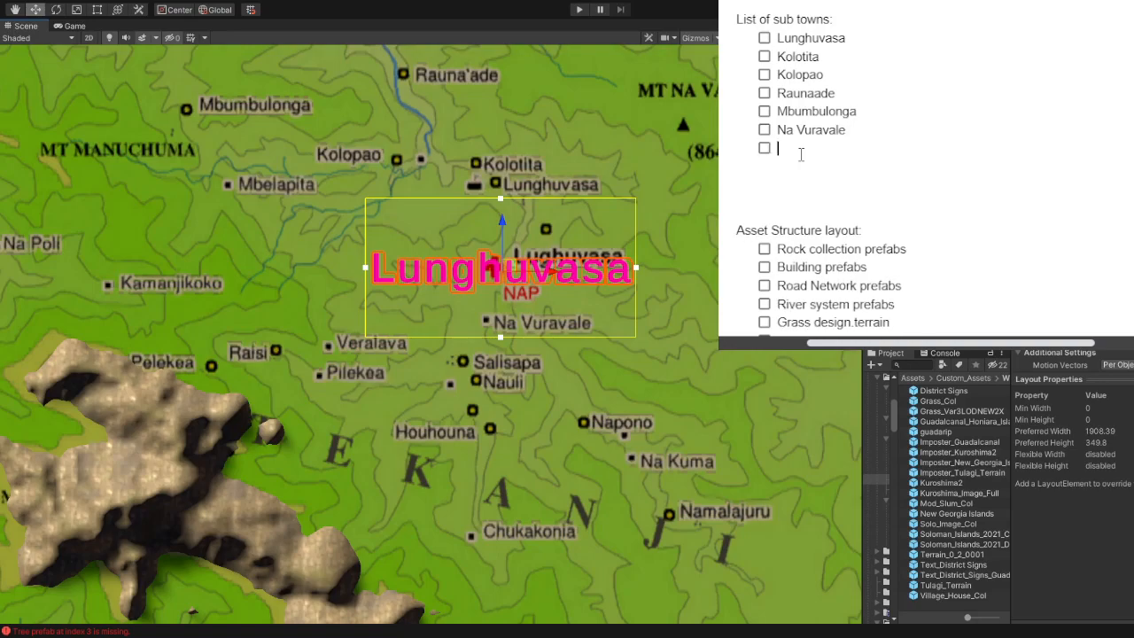
key(Up)
key(Right)
key(Right)
key(Right)
key(Right)
key(Right)
key(Right)
key(Right)
key(Right)
key(Right)
key(Right)
key(Right)
text(tiny)
key(Left)
key(BackSpace)
key(BackSpace)
key(BackSpace)
key(BackSpace)
text(=T)
key(Right)
Step: Add Salisapa, Nauli and Houhouna as the following items of the sub towns checklist
text(Salisapa)
key(Return)
text(Nauli)
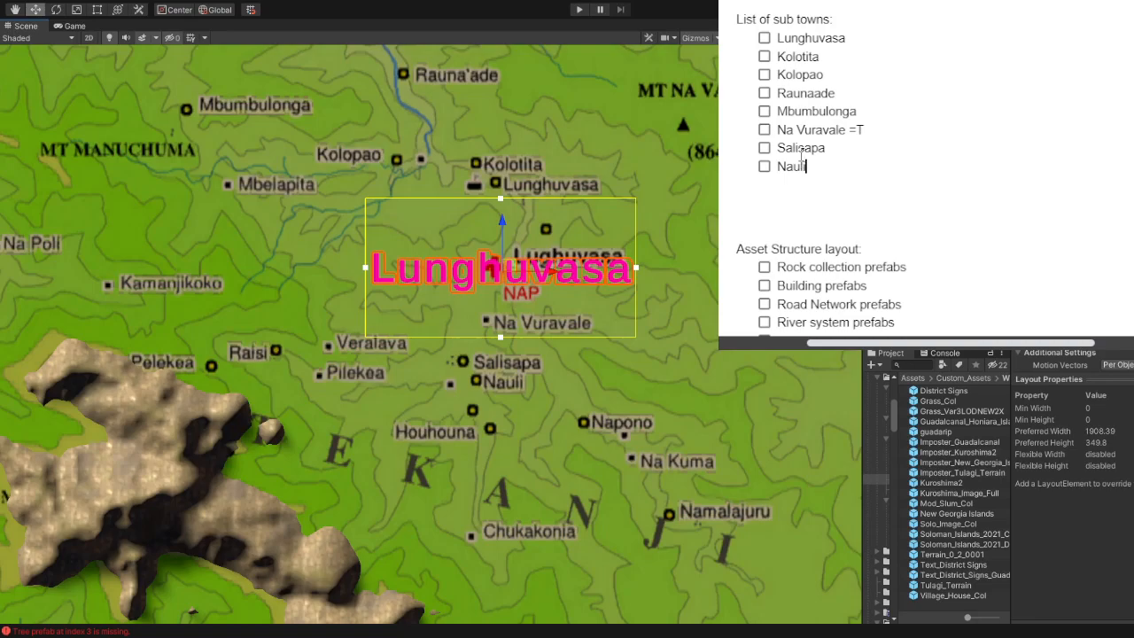
key(Return)
text(Ho)
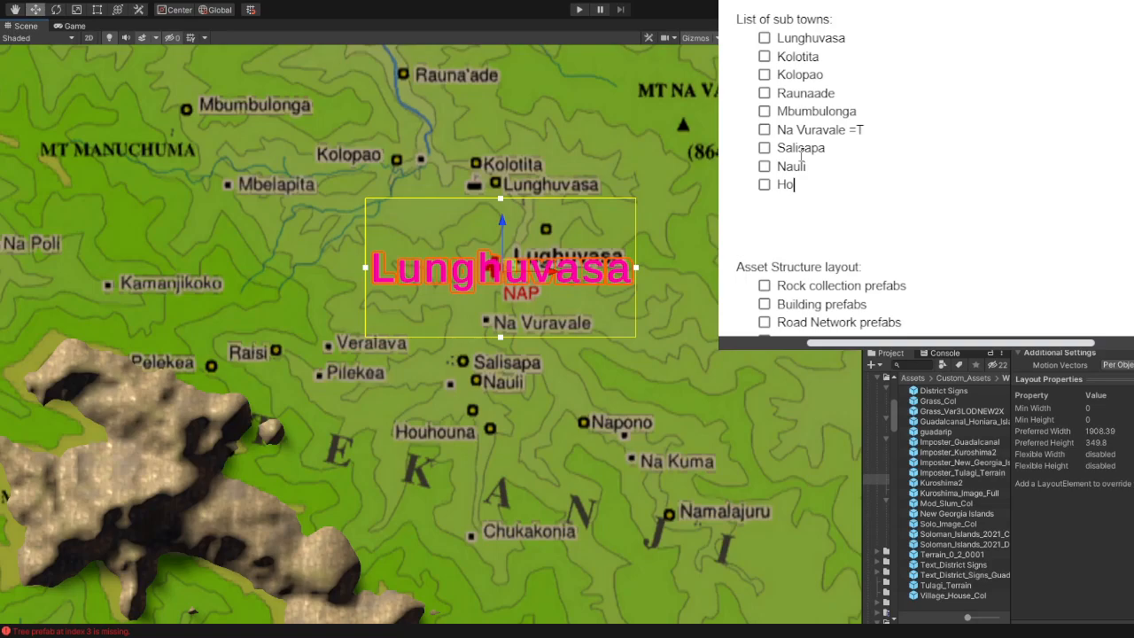
text(uhouna)
Step: Examine the river and villages between Lunghuvasa and Vatulava on the map overlay
middle_drag(421, 162, 458, 498)
scroll(490, 406, down, 6)
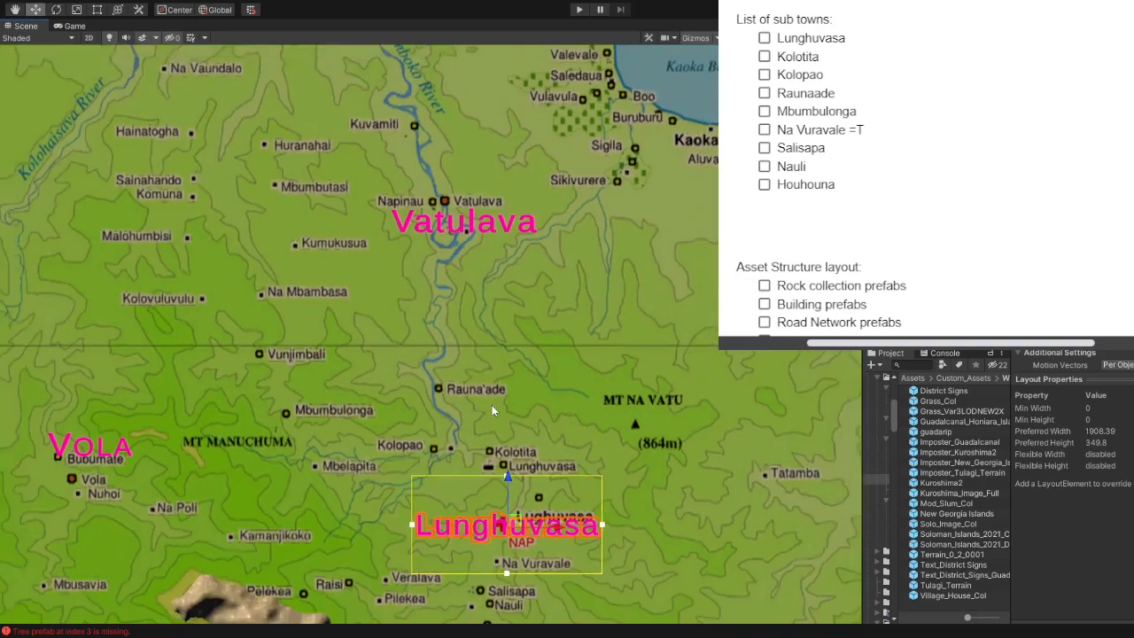
middle_drag(470, 340, 549, 499)
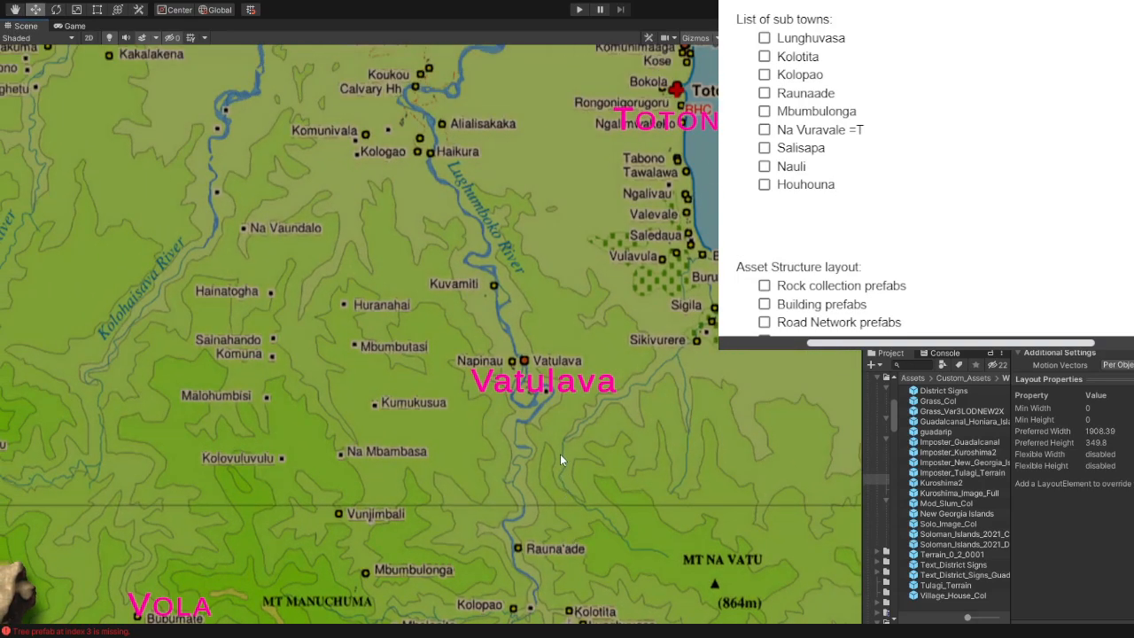
middle_drag(545, 500, 496, 370)
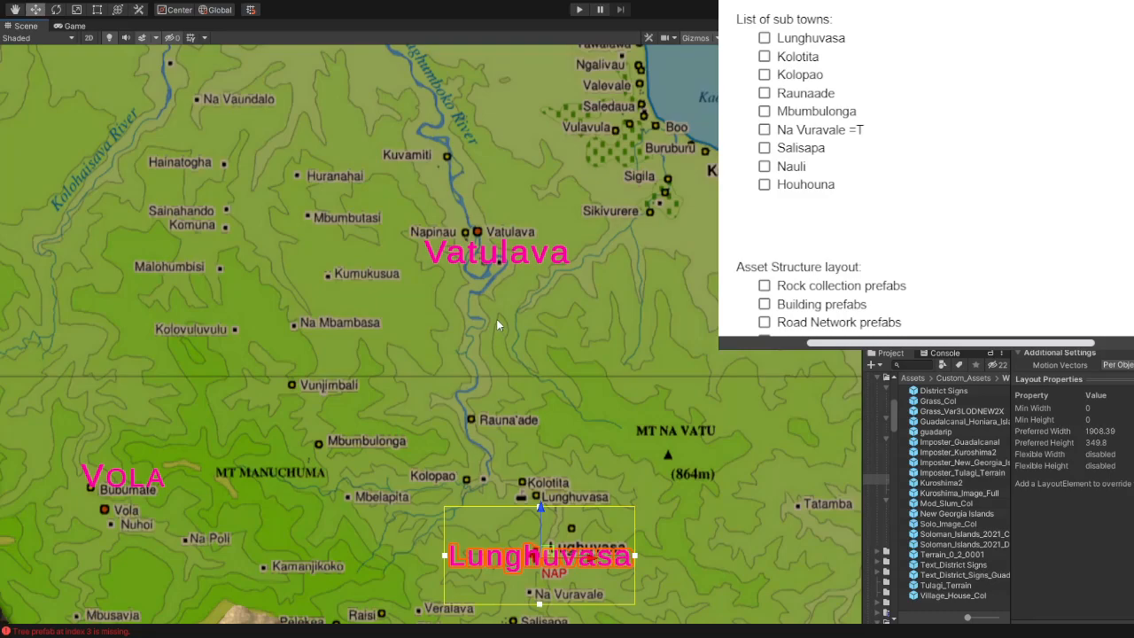
middle_drag(522, 274, 535, 216)
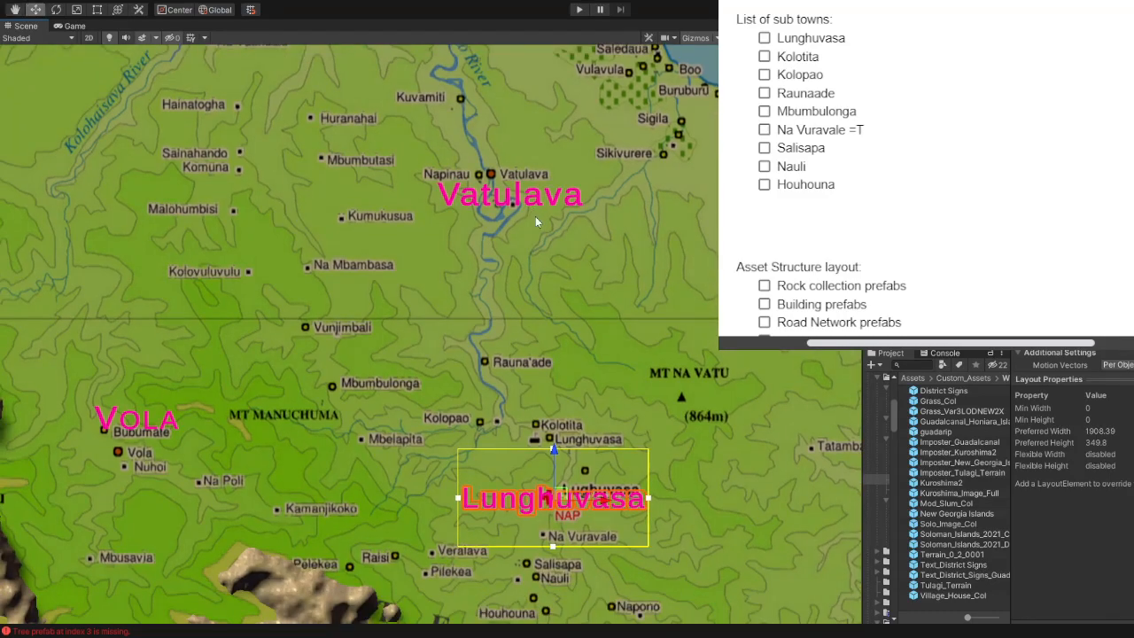
scroll(535, 216, up, 3)
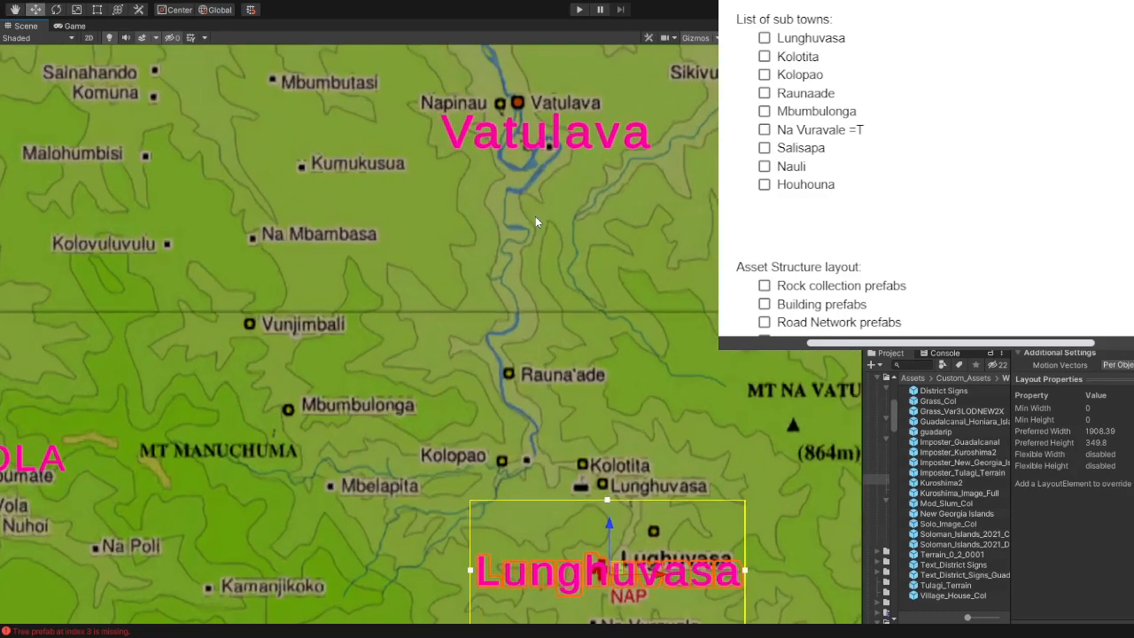
scroll(588, 135, up, 3)
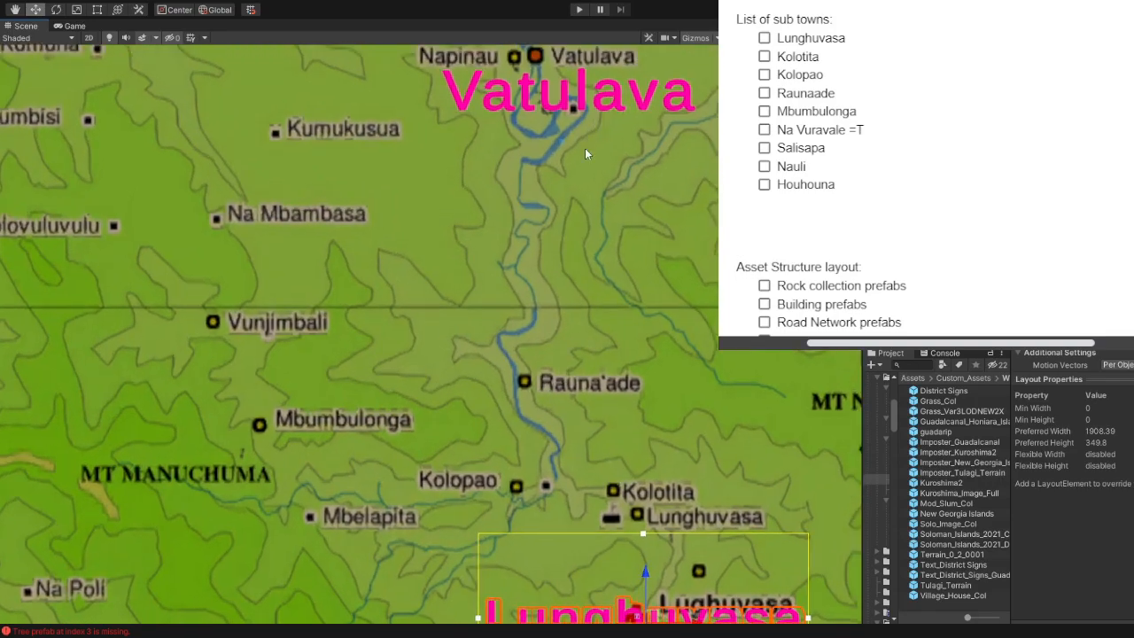
middle_drag(564, 191, 461, 281)
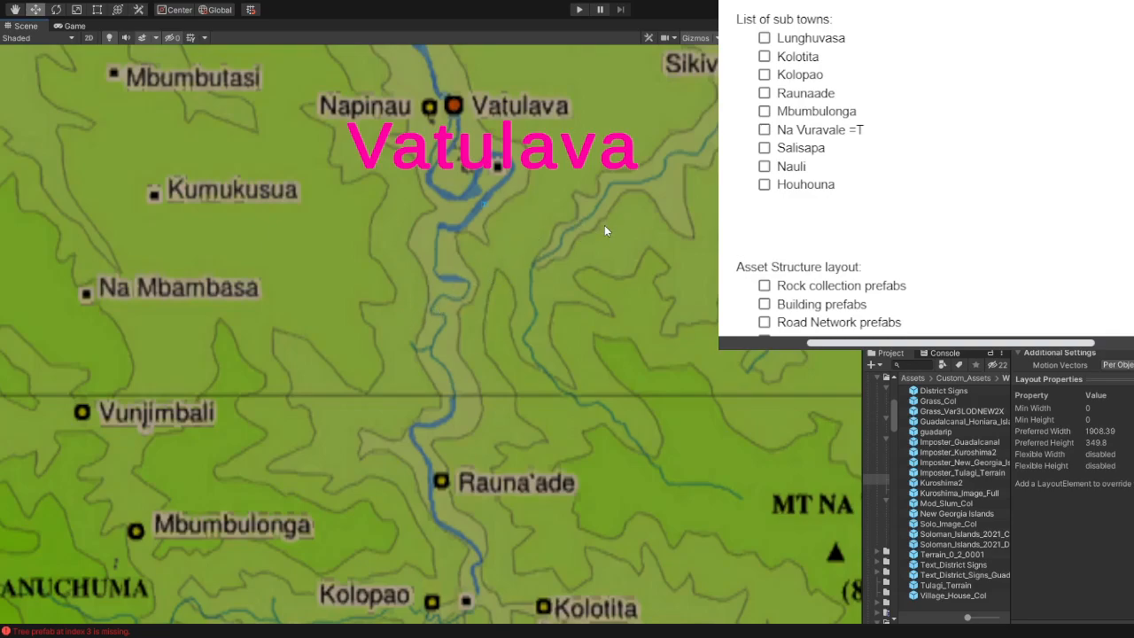
middle_drag(552, 287, 460, 379)
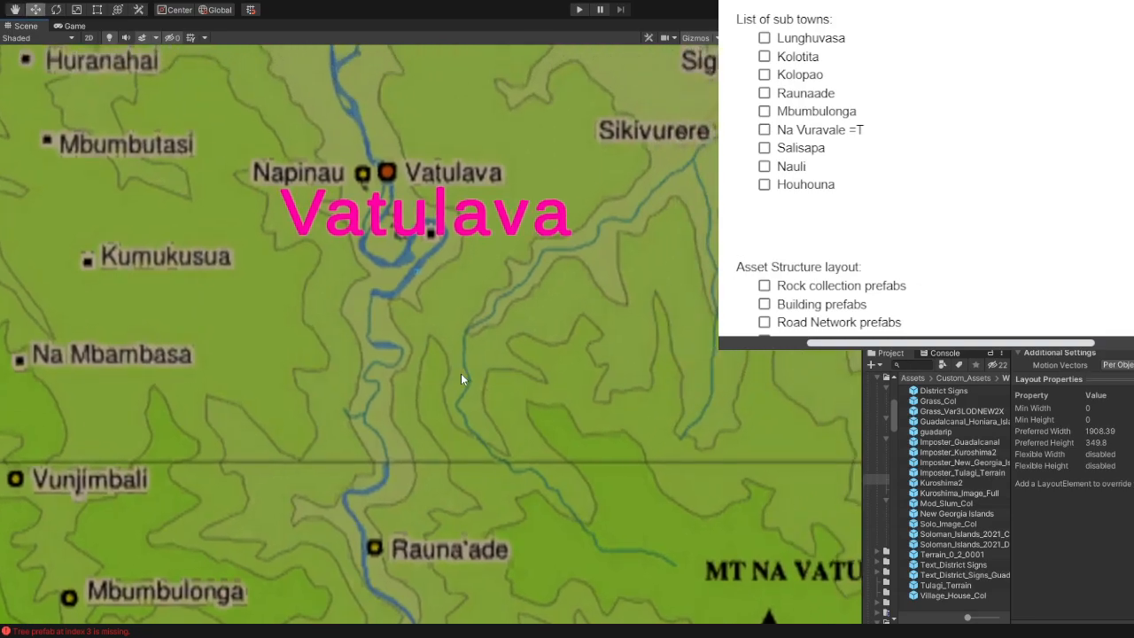
Step: Examine the river and coastal villages from Vatulava up to Totongo and around Kaoka Bay on the map overlay
middle_drag(628, 212, 545, 350)
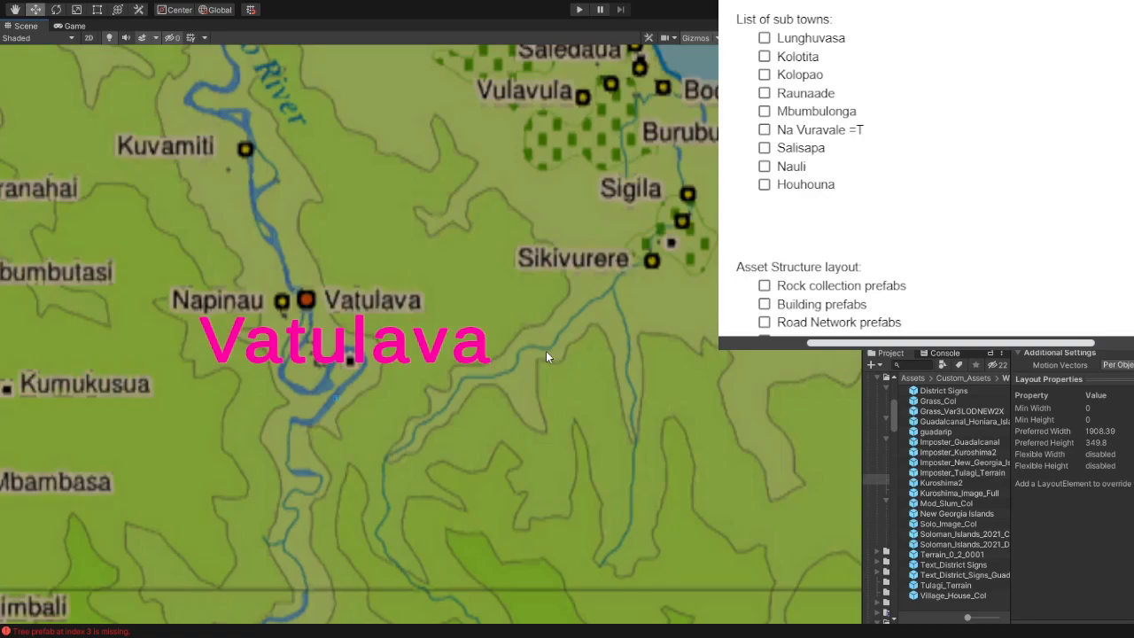
middle_drag(575, 158, 475, 342)
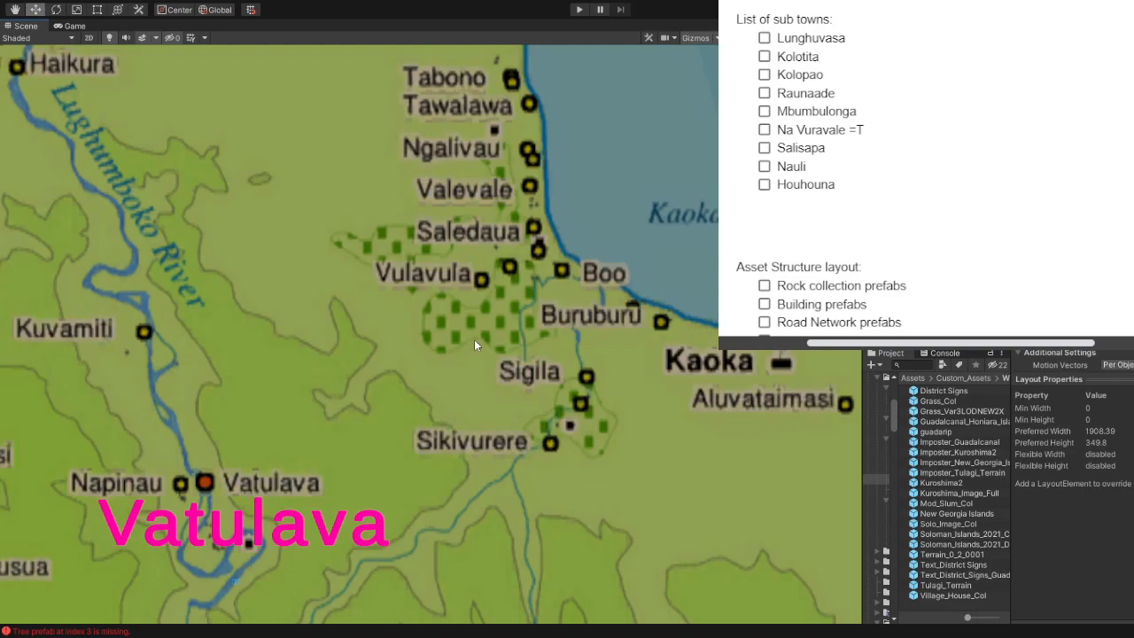
middle_drag(474, 343, 240, 472)
middle_drag(342, 186, 395, 365)
scroll(396, 363, up, 9)
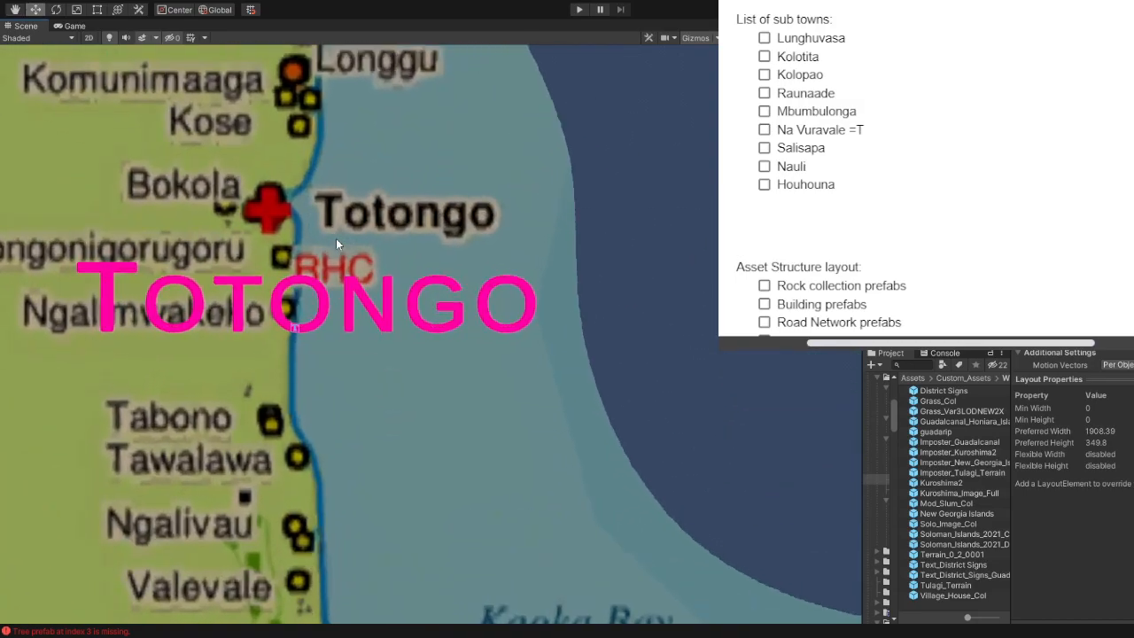
scroll(336, 240, down, 8)
middle_drag(344, 411, 406, 217)
middle_drag(340, 356, 176, 208)
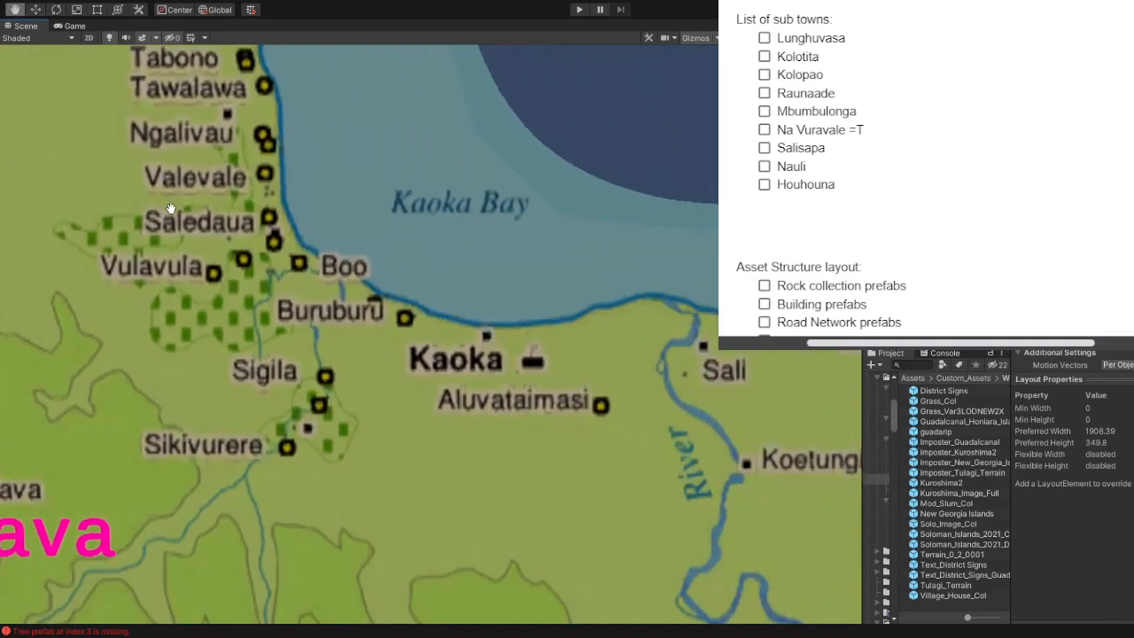
Step: Examine the villages and rivers surrounding Lunghuvasa and the district's position relative to Vatulava and Vola on the map overlay
middle_drag(202, 248, 543, 170)
middle_drag(461, 287, 610, 118)
middle_drag(437, 399, 525, 99)
middle_drag(561, 326, 459, 85)
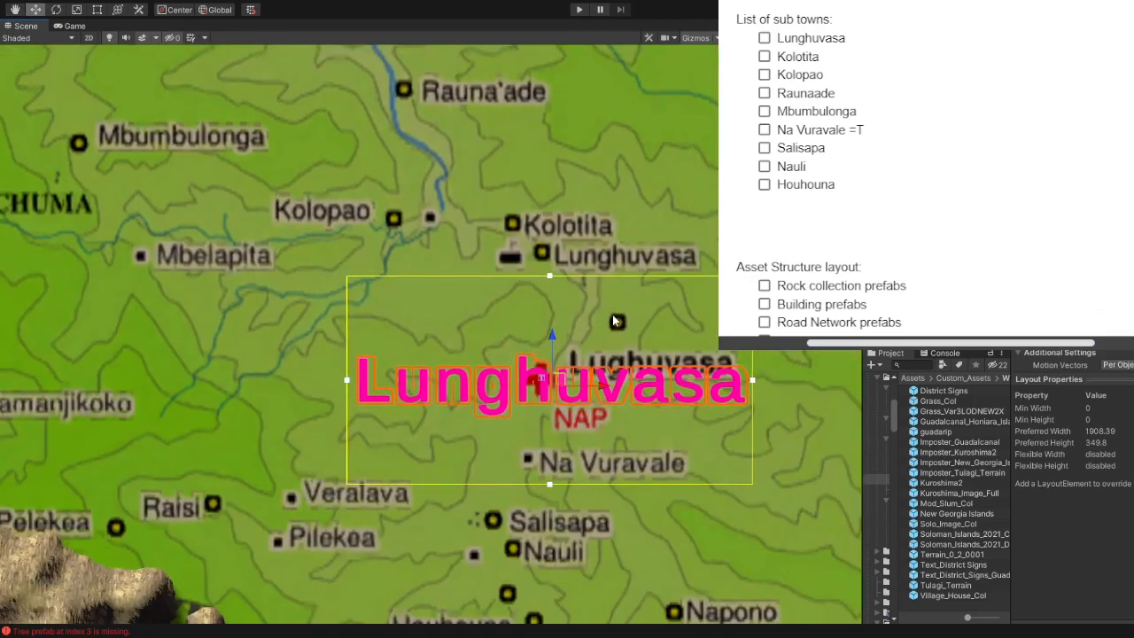
middle_drag(600, 414, 569, 210)
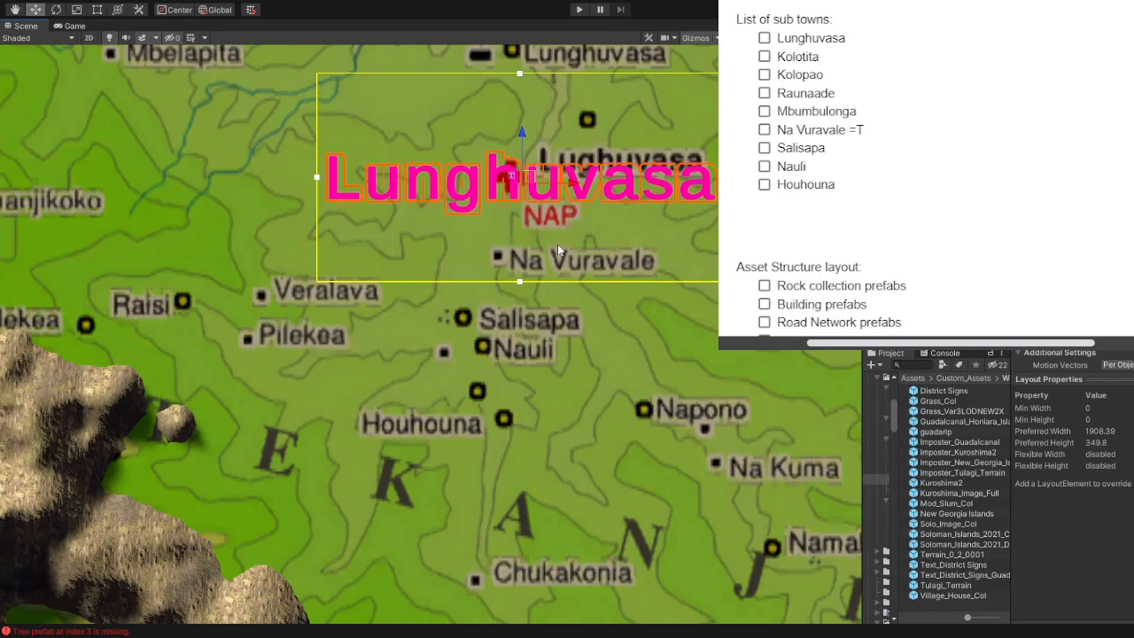
middle_drag(228, 231, 388, 225)
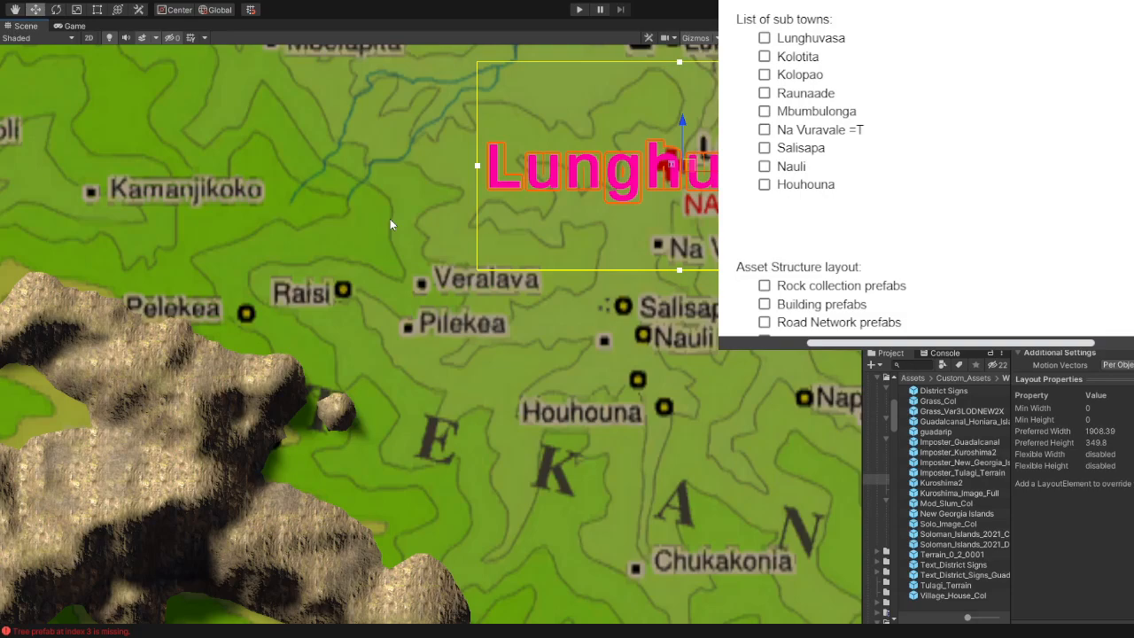
middle_drag(390, 224, 362, 249)
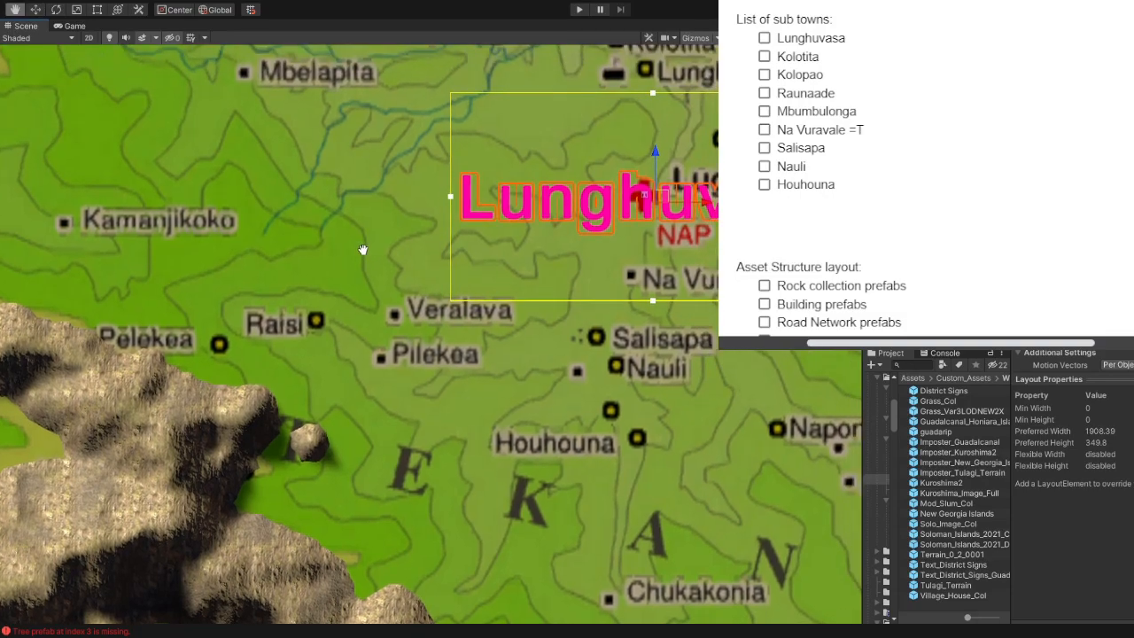
middle_drag(363, 249, 227, 390)
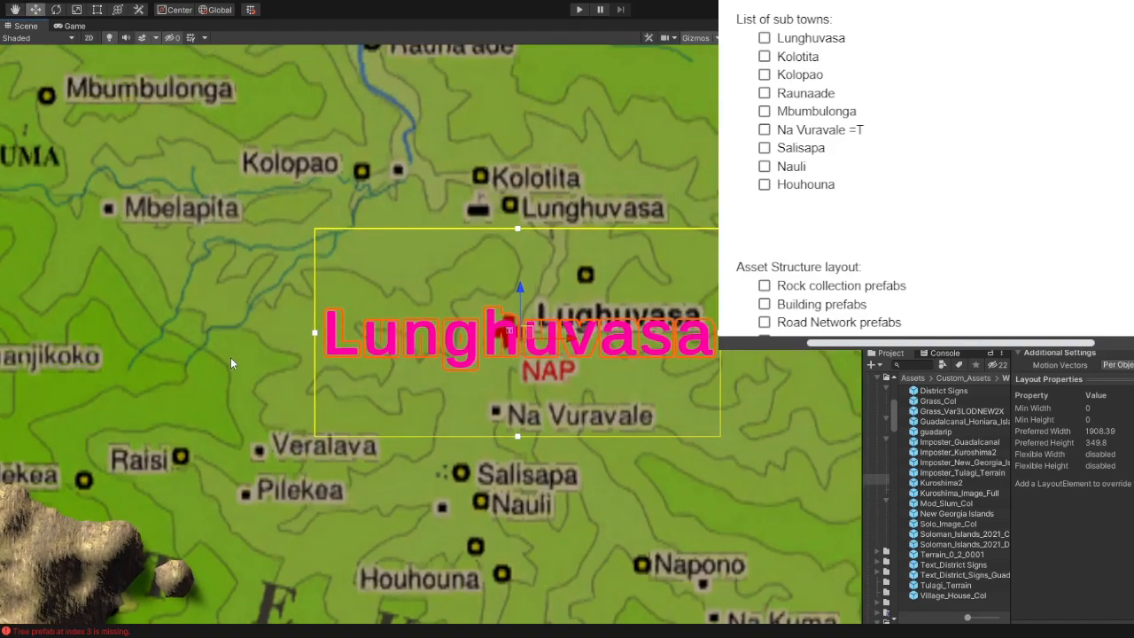
middle_drag(245, 181, 224, 283)
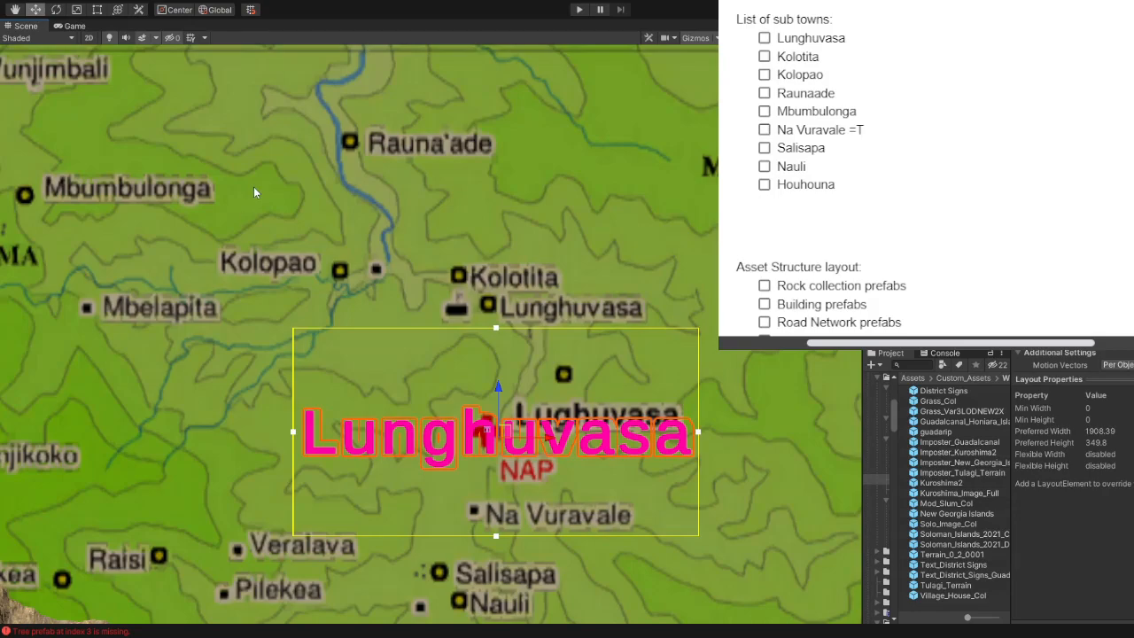
scroll(274, 311, down, 4)
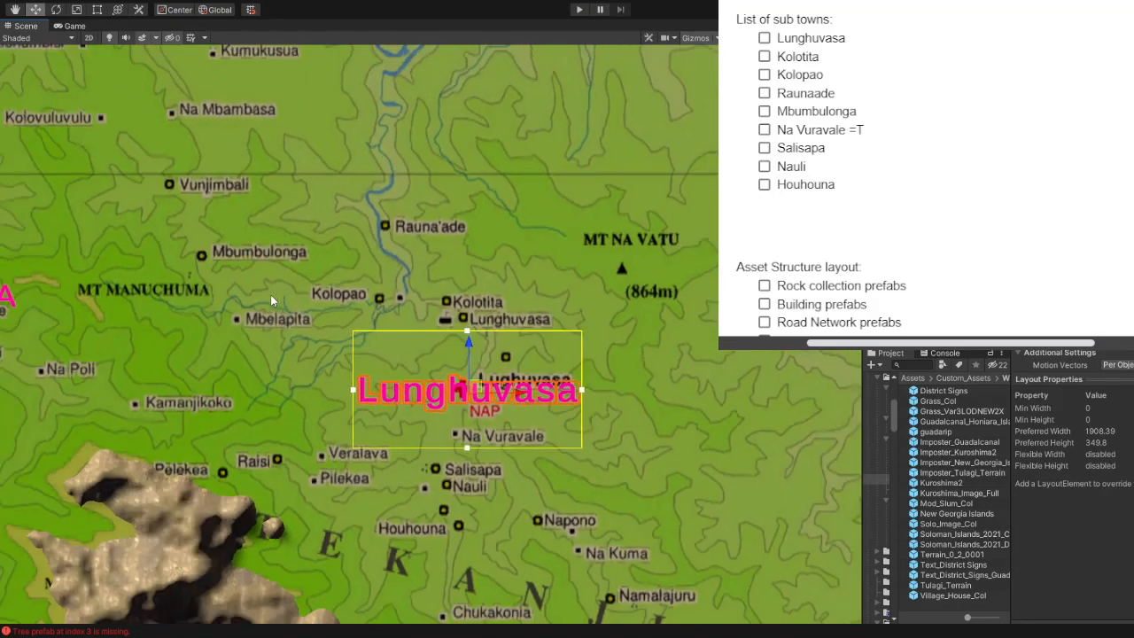
middle_drag(264, 232, 284, 301)
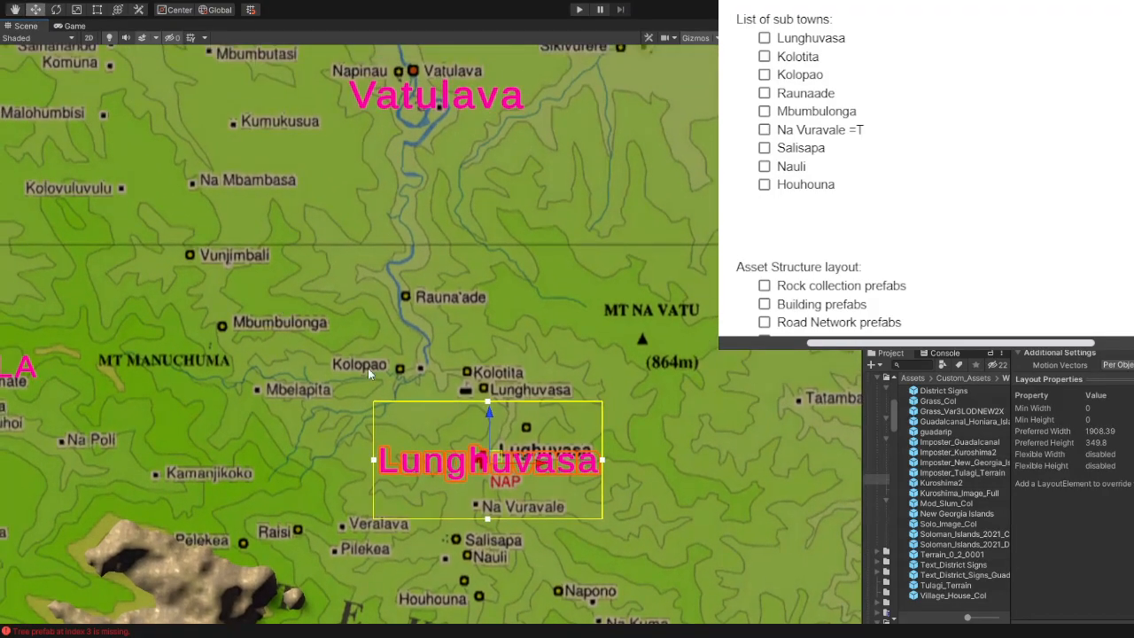
scroll(403, 355, down, 4)
middle_drag(408, 231, 363, 258)
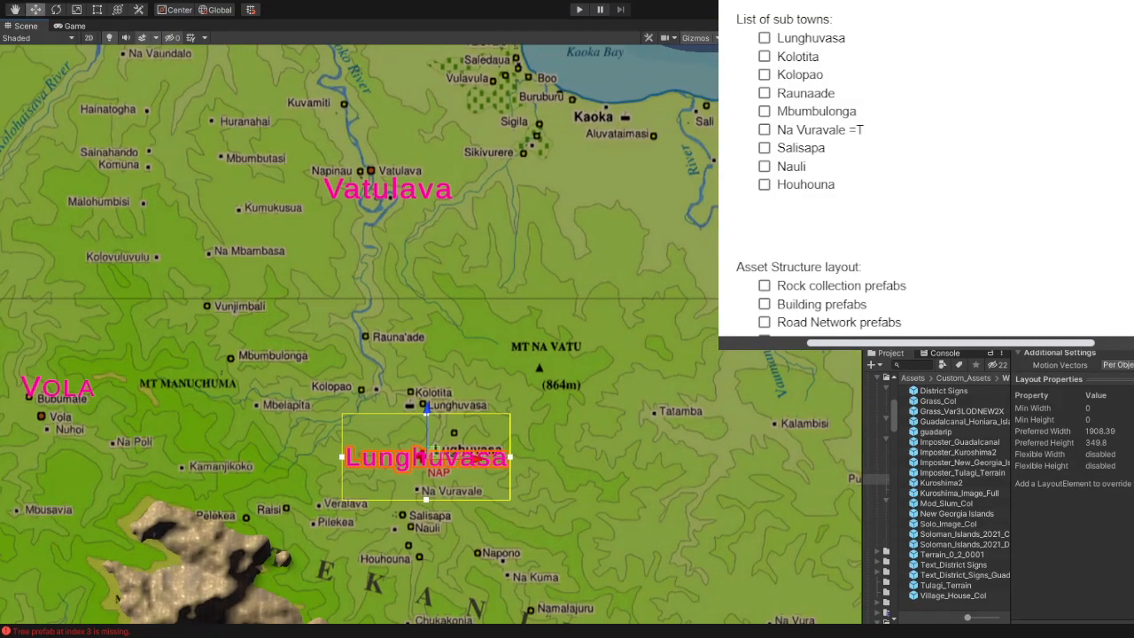